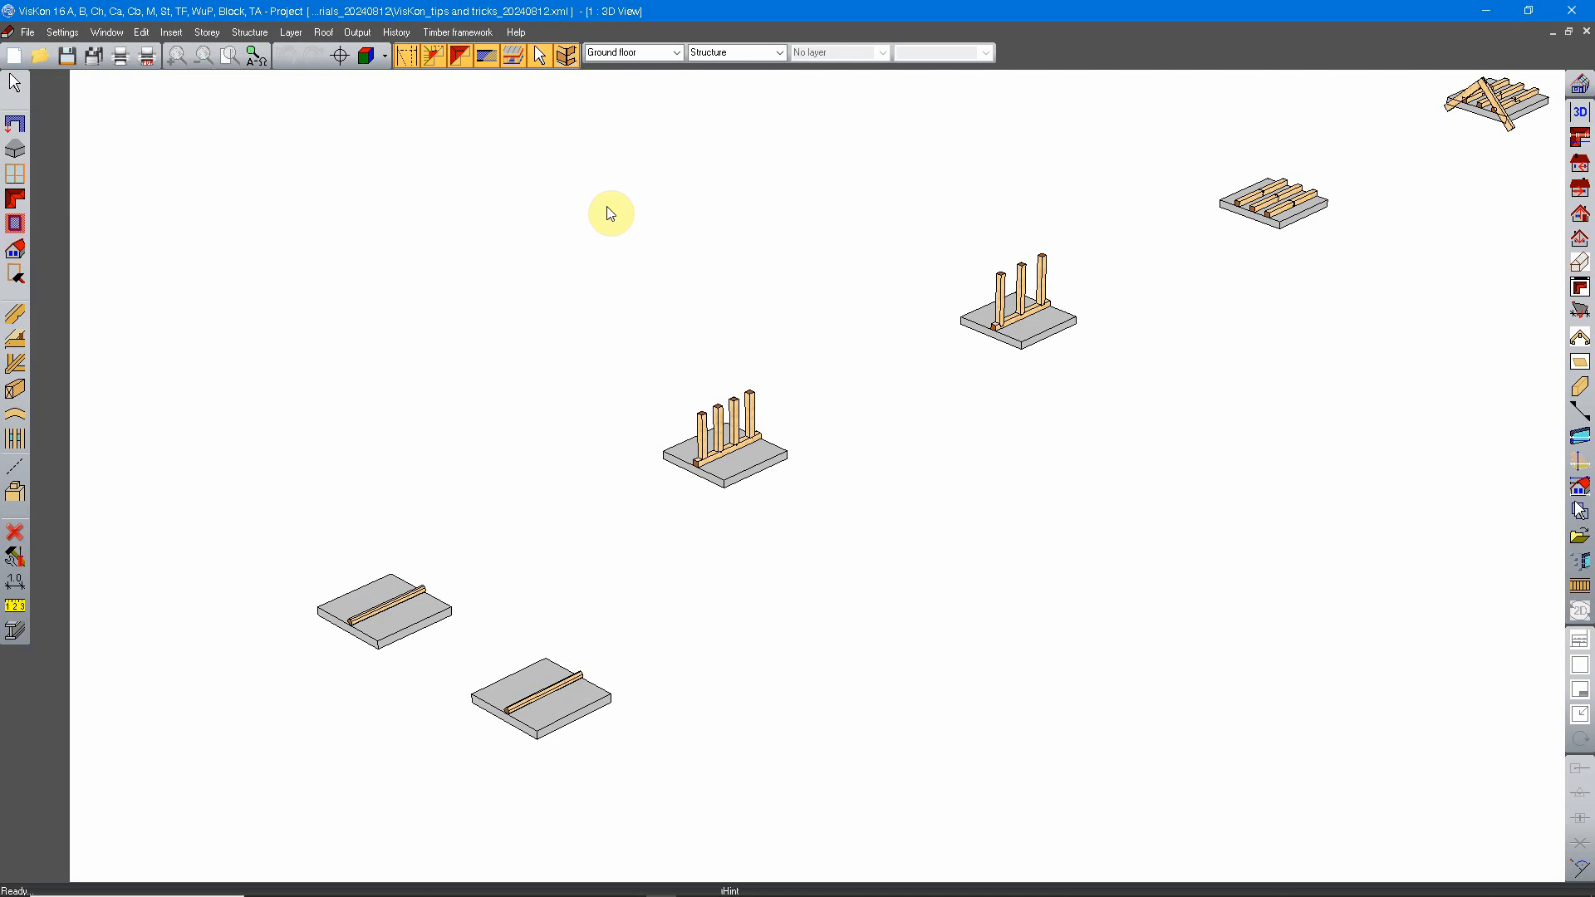
{"action": "right_click", "coordinate": [610, 213]}
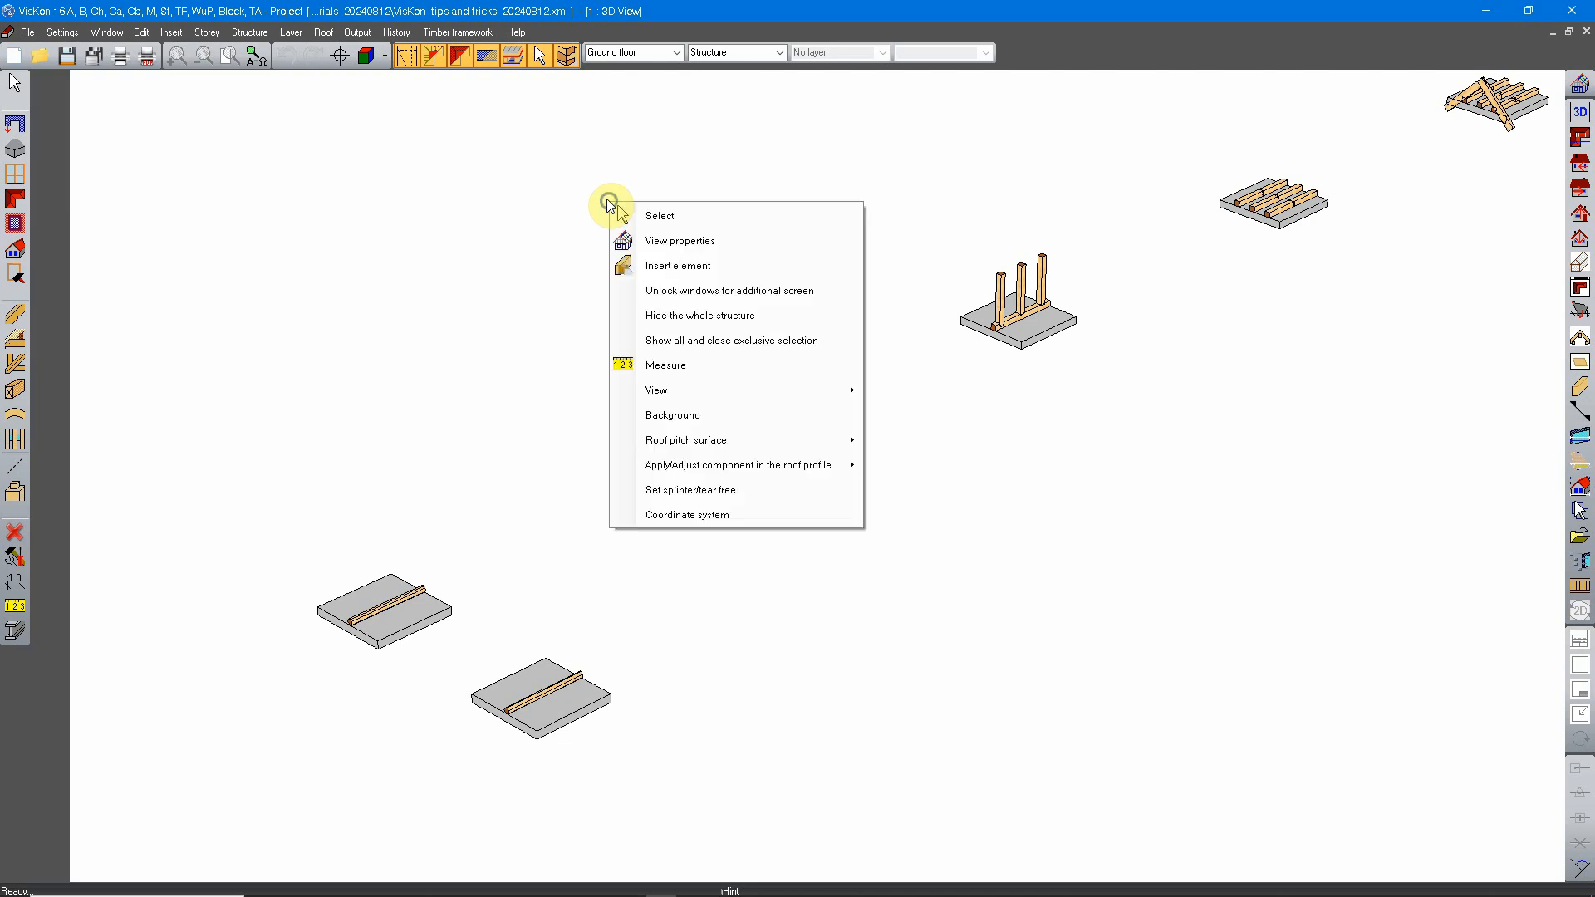
{"action": "left_click", "coordinate": [635, 207]}
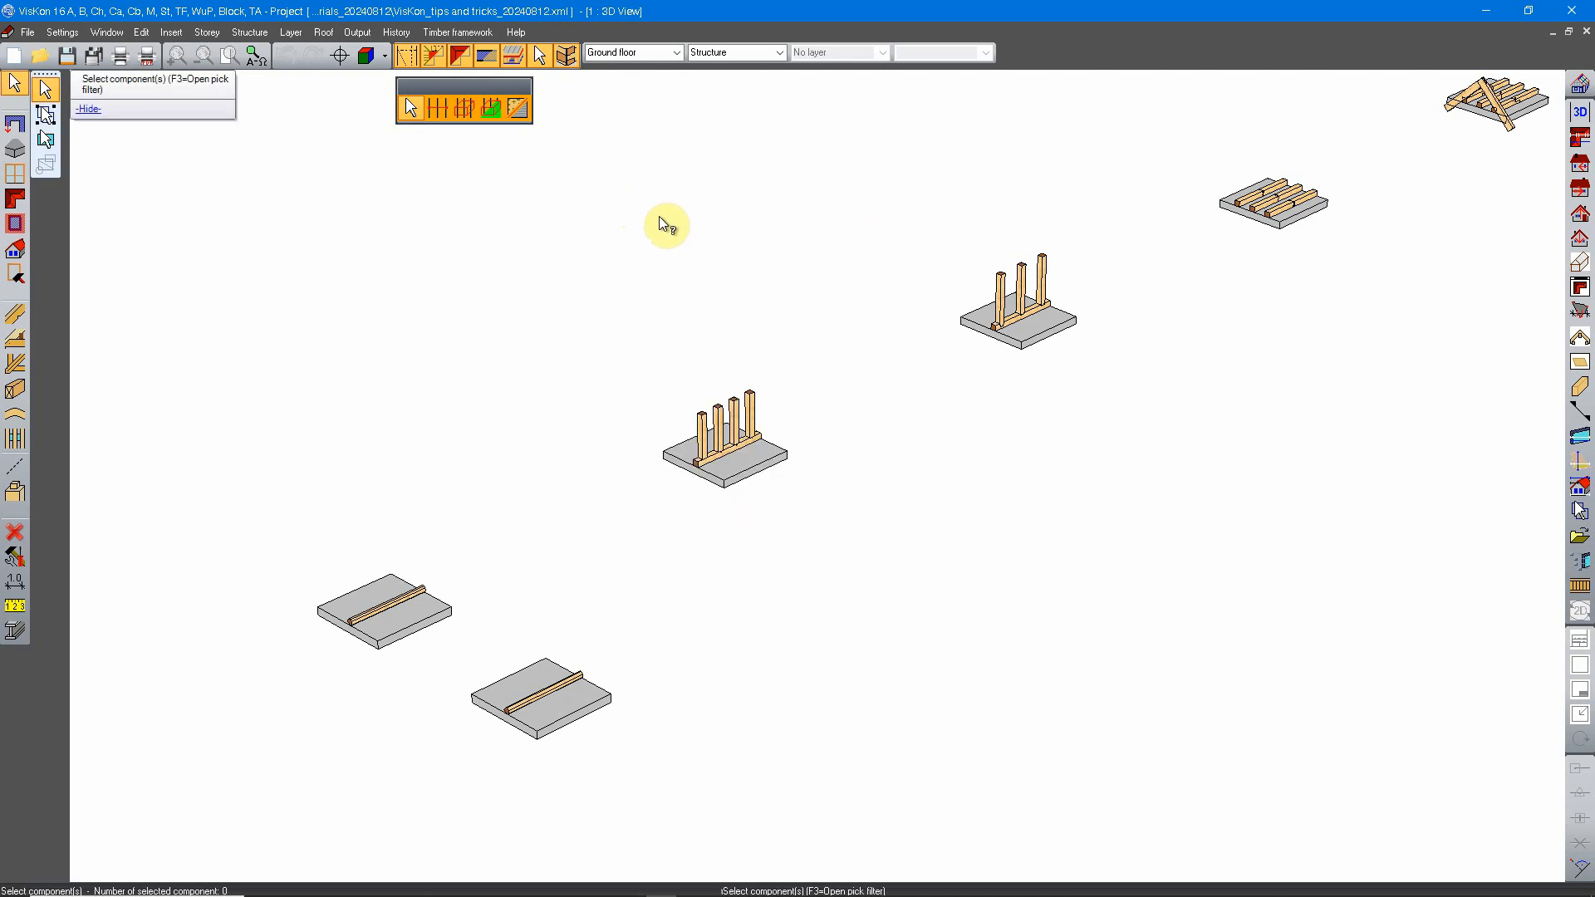
{"action": "key", "text": "Escape"}
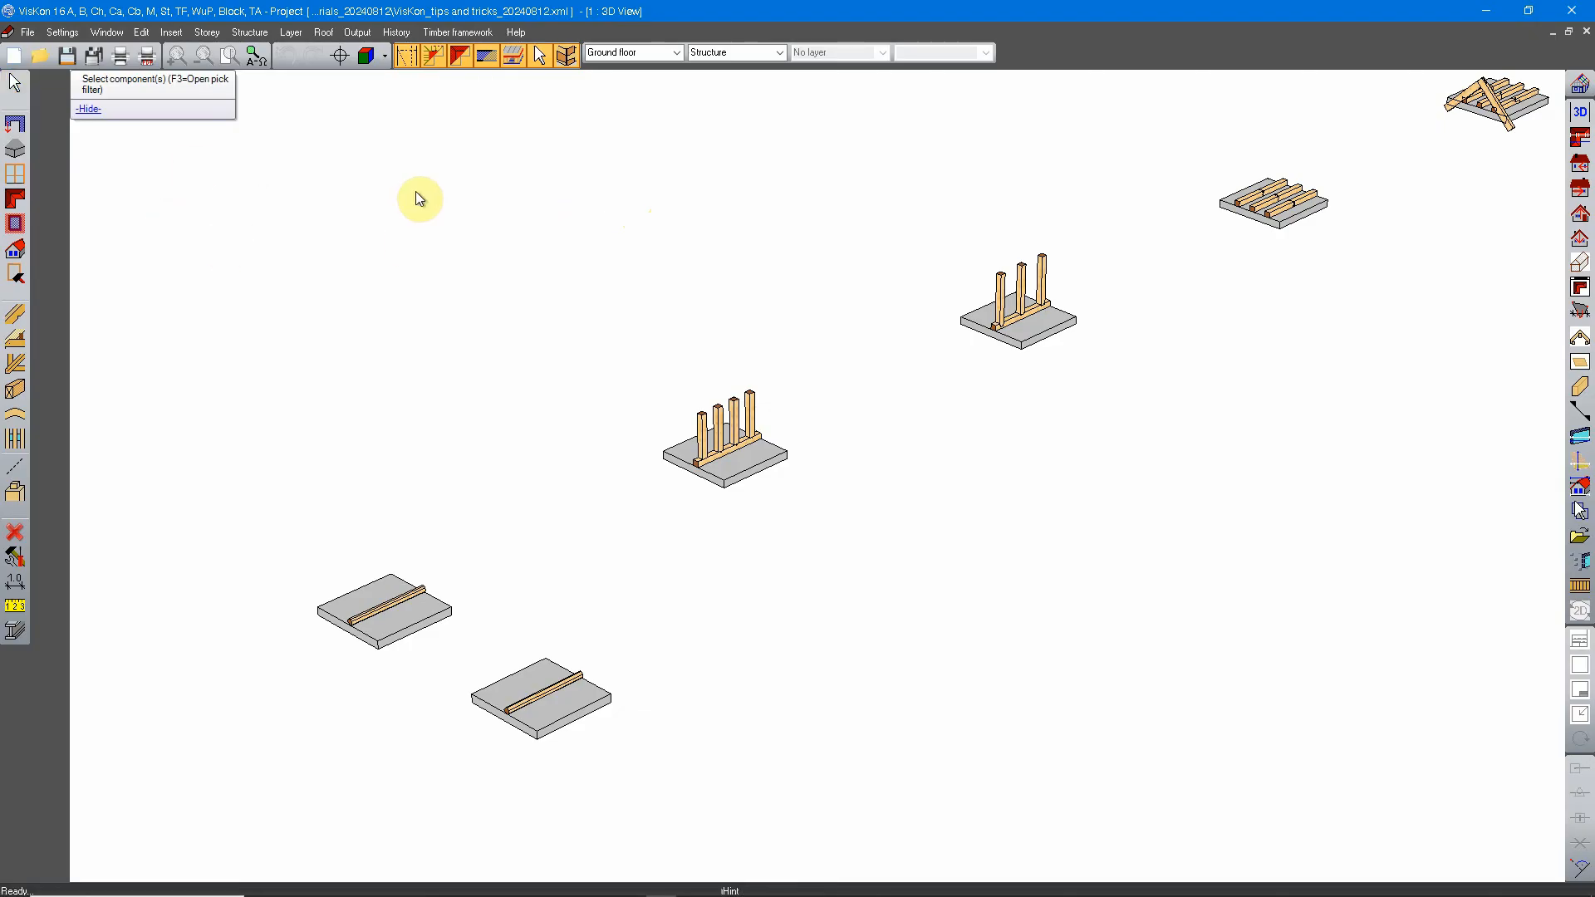
Step: Start component selection in Individual component mode and select the beams on the two single-beam foundation slabs
{"action": "left_click", "coordinate": [16, 81]}
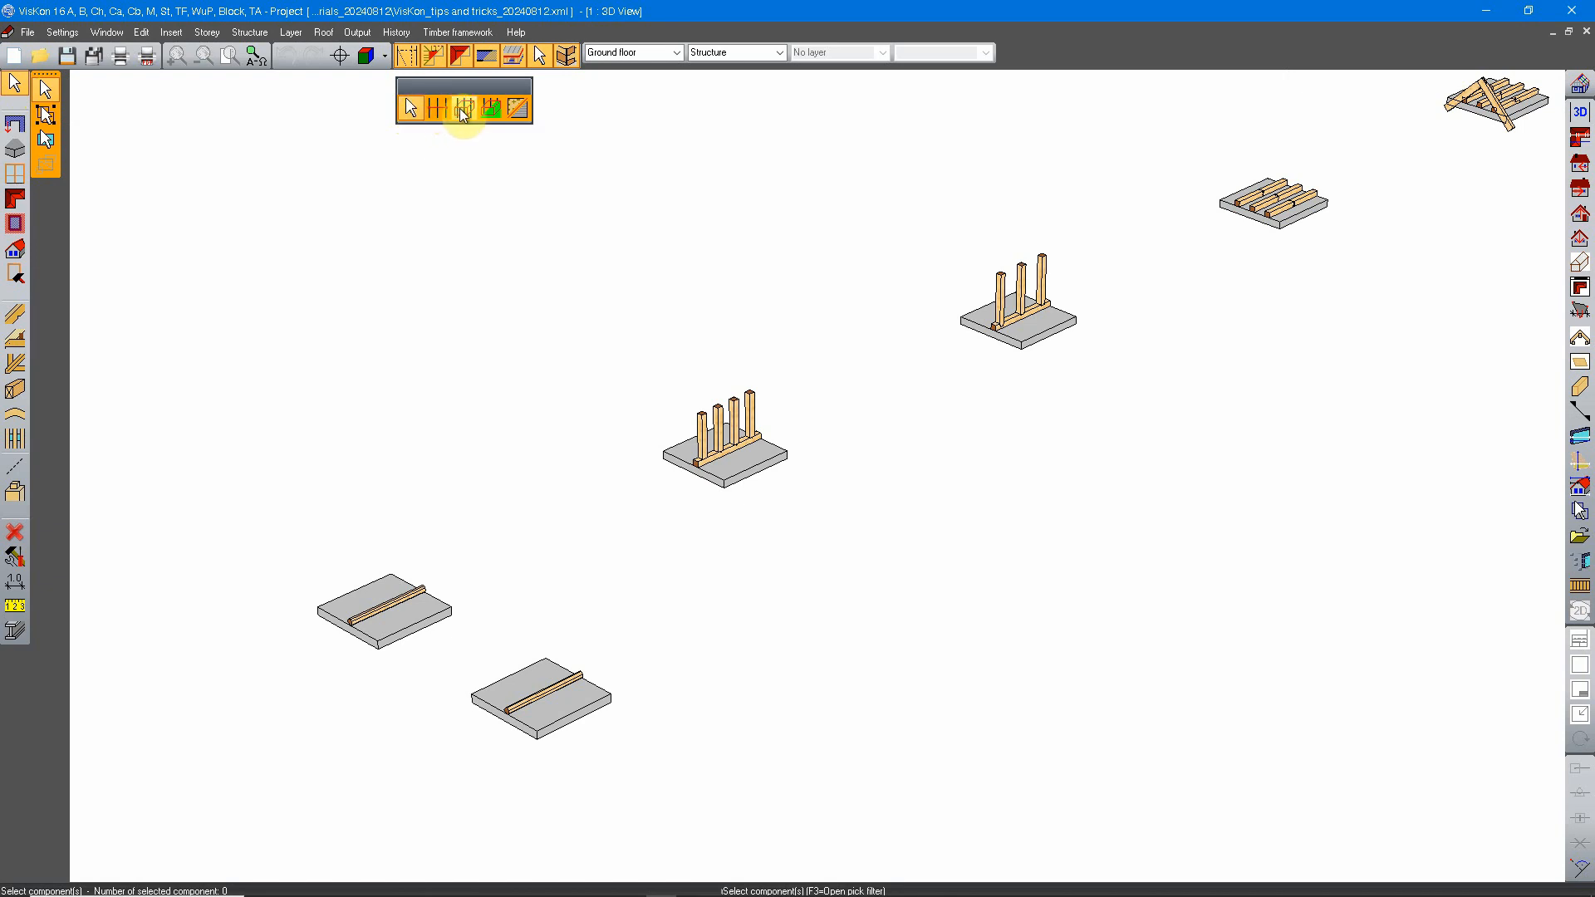
{"action": "left_click", "coordinate": [410, 107]}
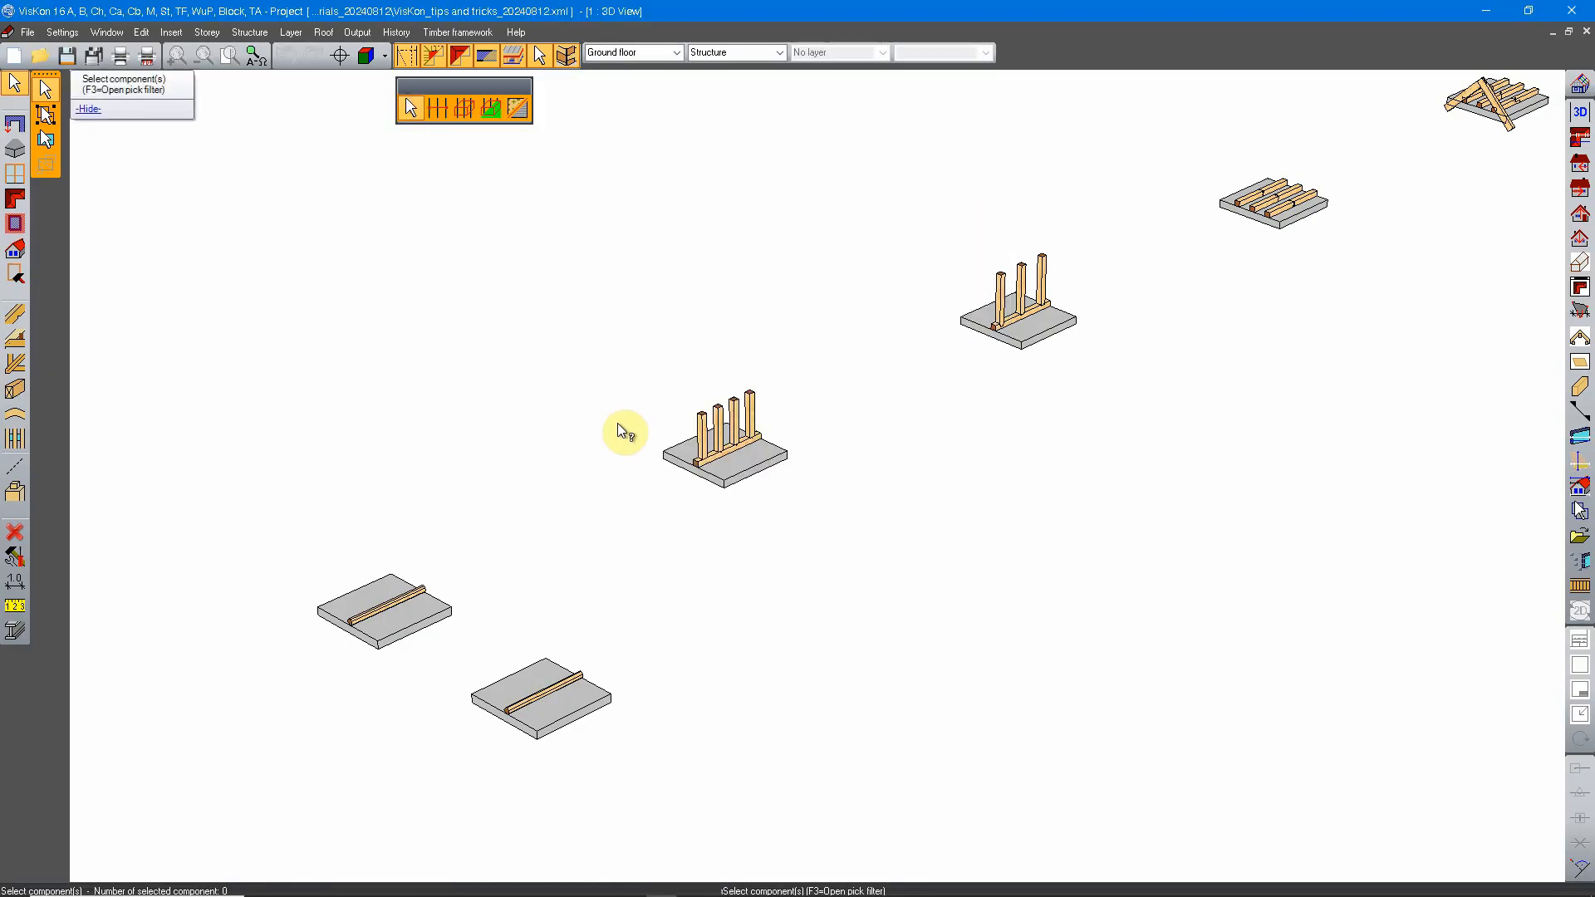
{"action": "scroll", "coordinate": [616, 422], "scroll_direction": "up", "scroll_amount": 3}
{"action": "scroll", "coordinate": [580, 406], "scroll_direction": "up", "scroll_amount": 2}
{"action": "middle_click_drag", "start_coordinate": [292, 349], "coordinate": [782, 536]}
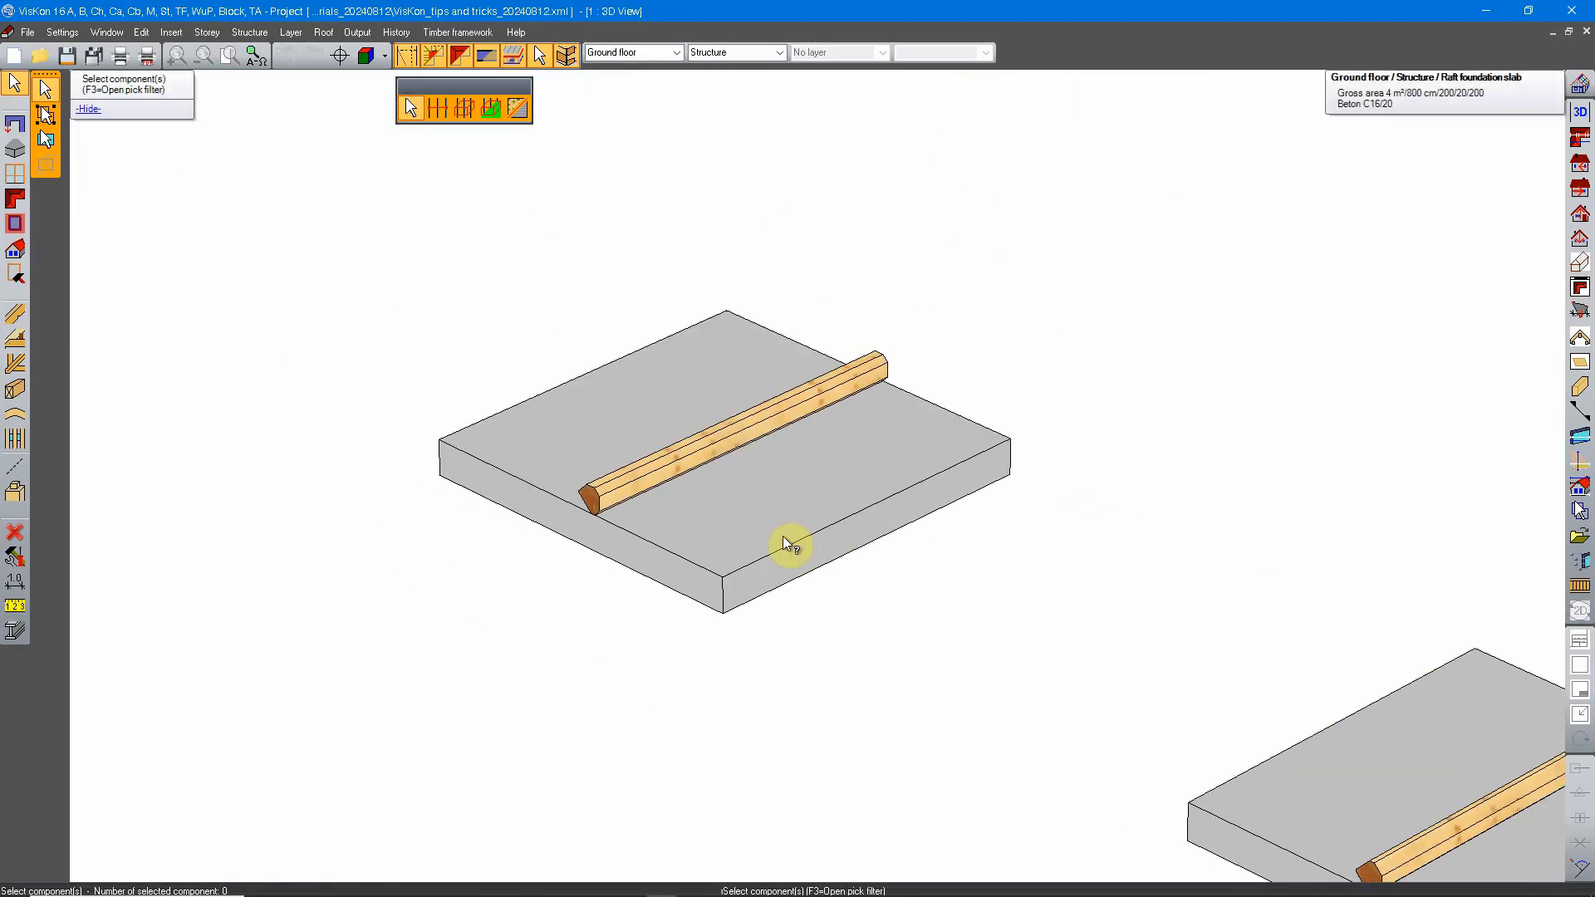
{"action": "left_click", "coordinate": [708, 441]}
{"action": "middle_click_drag", "start_coordinate": [974, 498], "coordinate": [670, 371]}
{"action": "scroll", "coordinate": [735, 415], "scroll_direction": "down", "scroll_amount": 1}
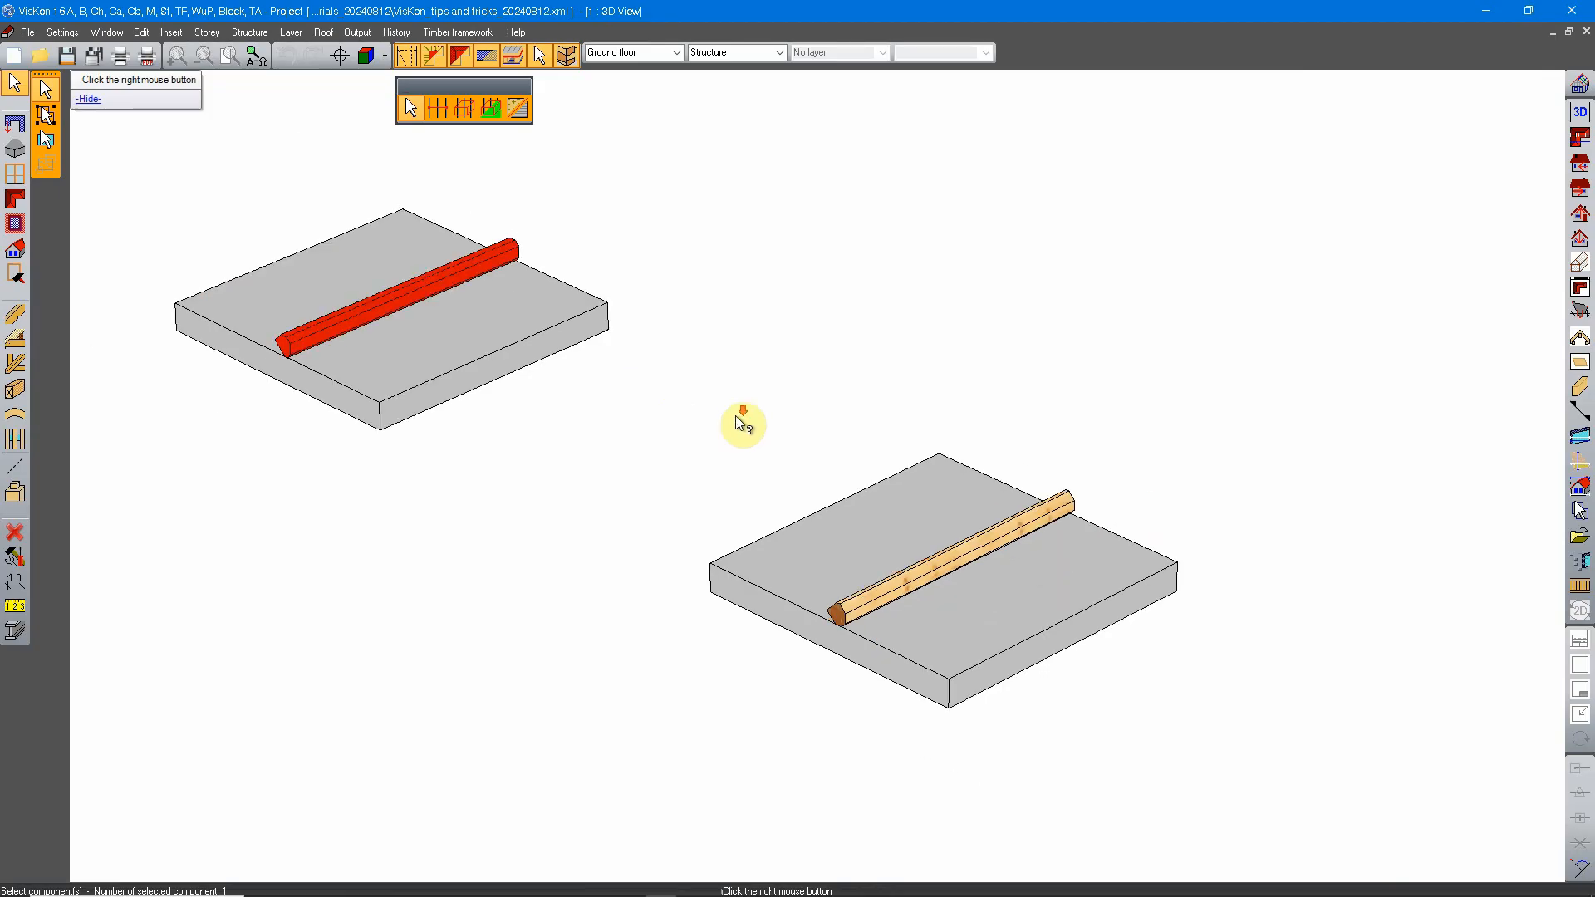
{"action": "right_click", "coordinate": [858, 388]}
{"action": "left_click", "coordinate": [1000, 524]}
Step: Add the four posts on the four-post slab to the selection and end the selection
{"action": "middle_click_drag", "start_coordinate": [1033, 327], "coordinate": [565, 790]}
{"action": "left_click", "coordinate": [959, 275]}
{"action": "left_click", "coordinate": [927, 296]}
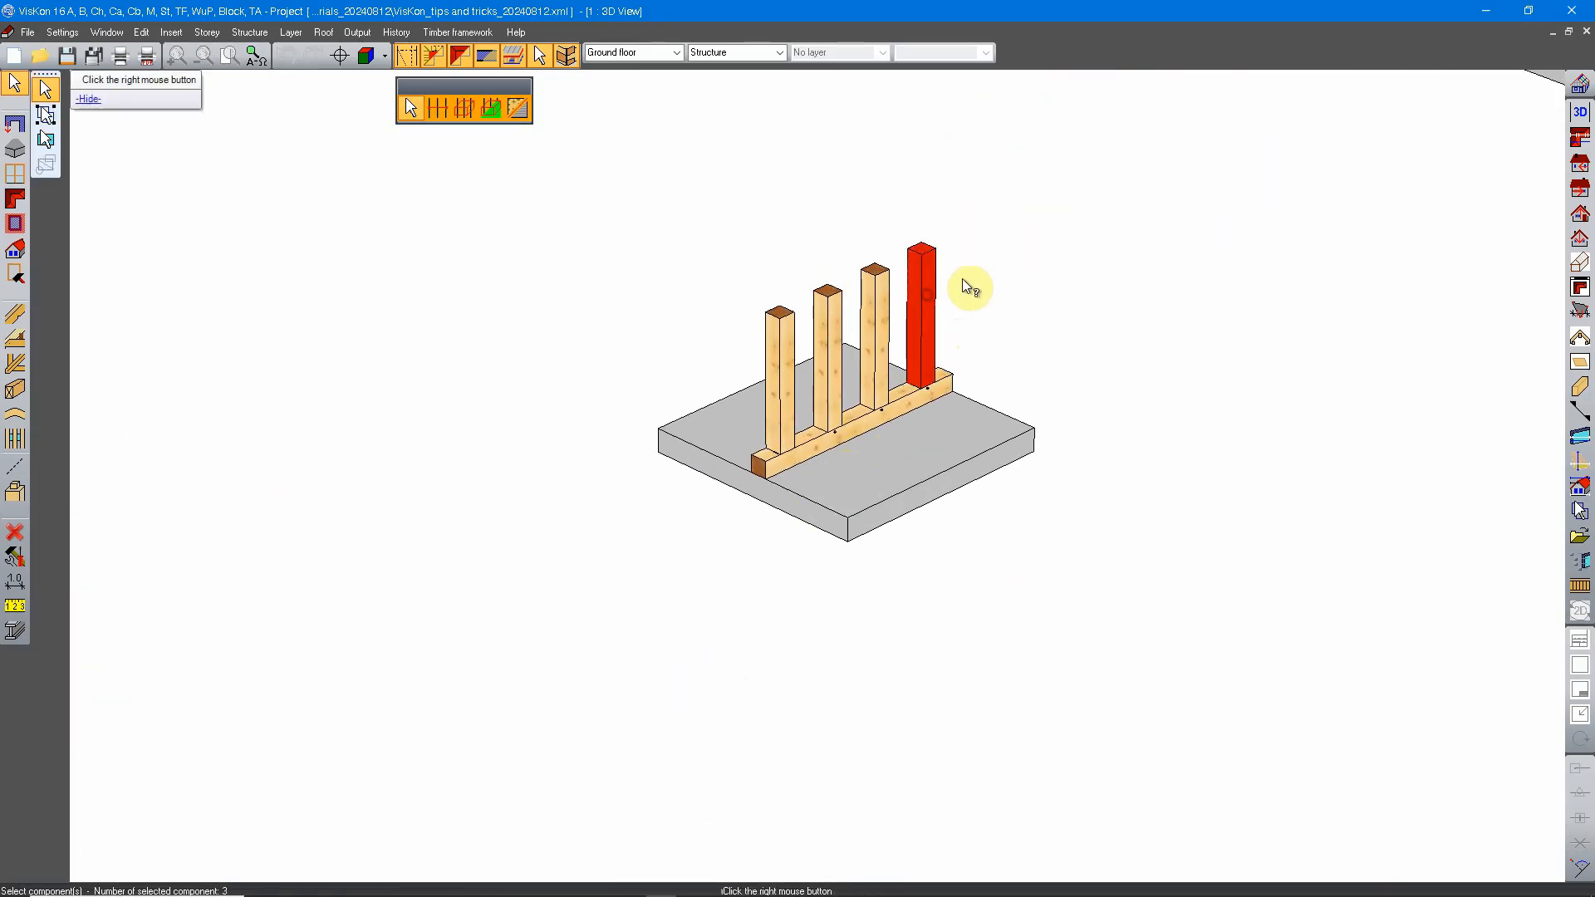
{"action": "left_click", "coordinate": [876, 316]}
{"action": "left_click", "coordinate": [825, 320]}
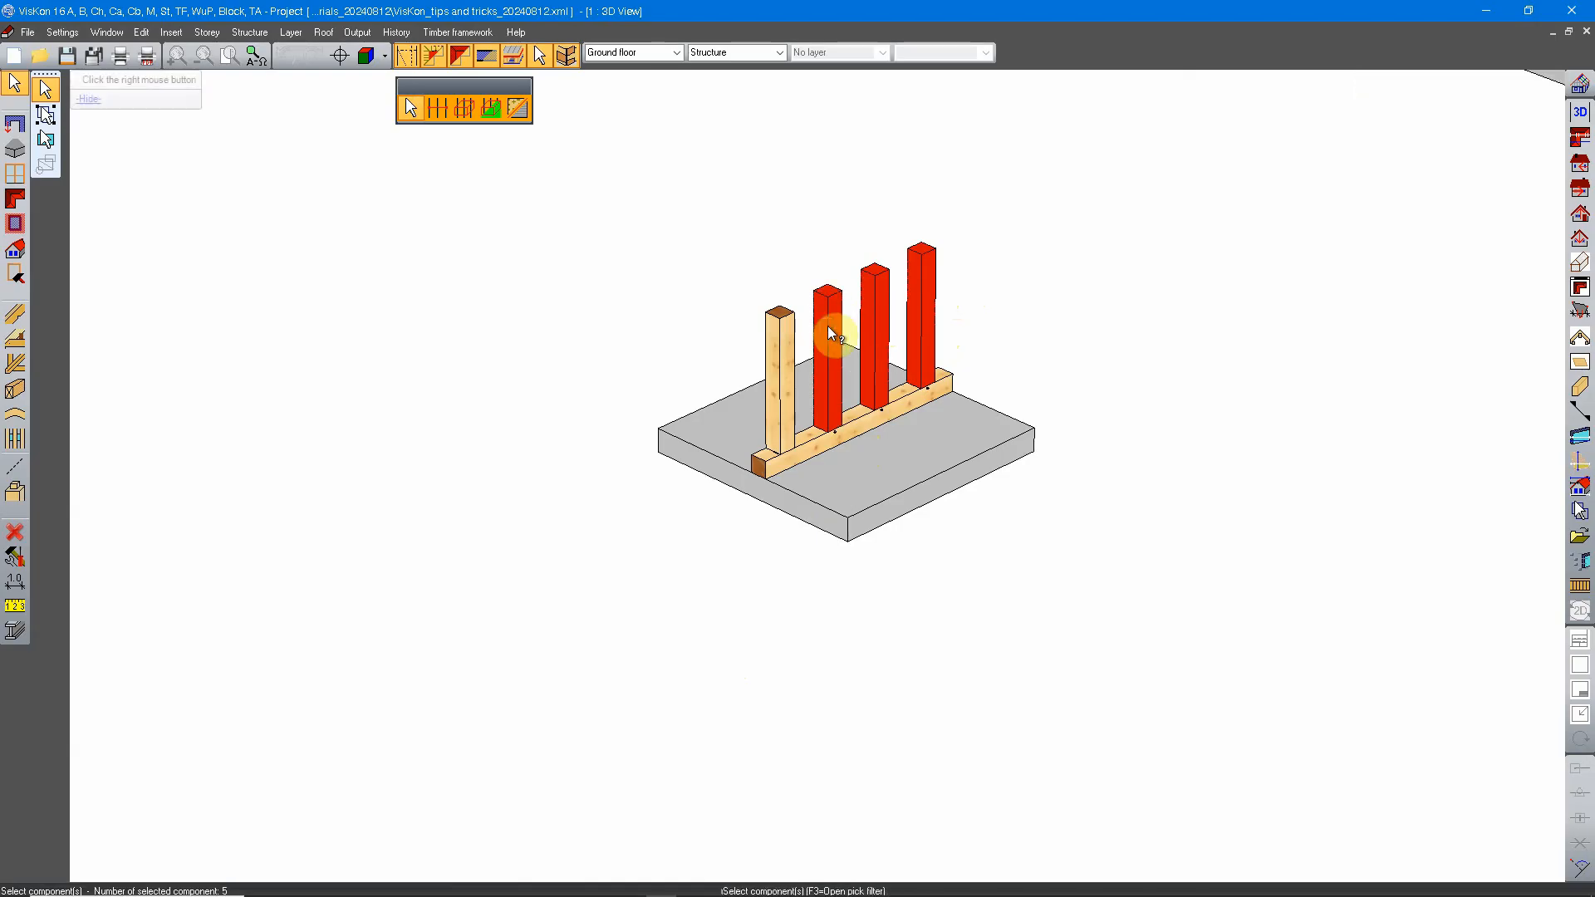
{"action": "left_click", "coordinate": [781, 343]}
{"action": "middle_click_drag", "start_coordinate": [744, 536], "coordinate": [831, 394]}
{"action": "scroll", "coordinate": [831, 394], "scroll_direction": "down", "scroll_amount": 4}
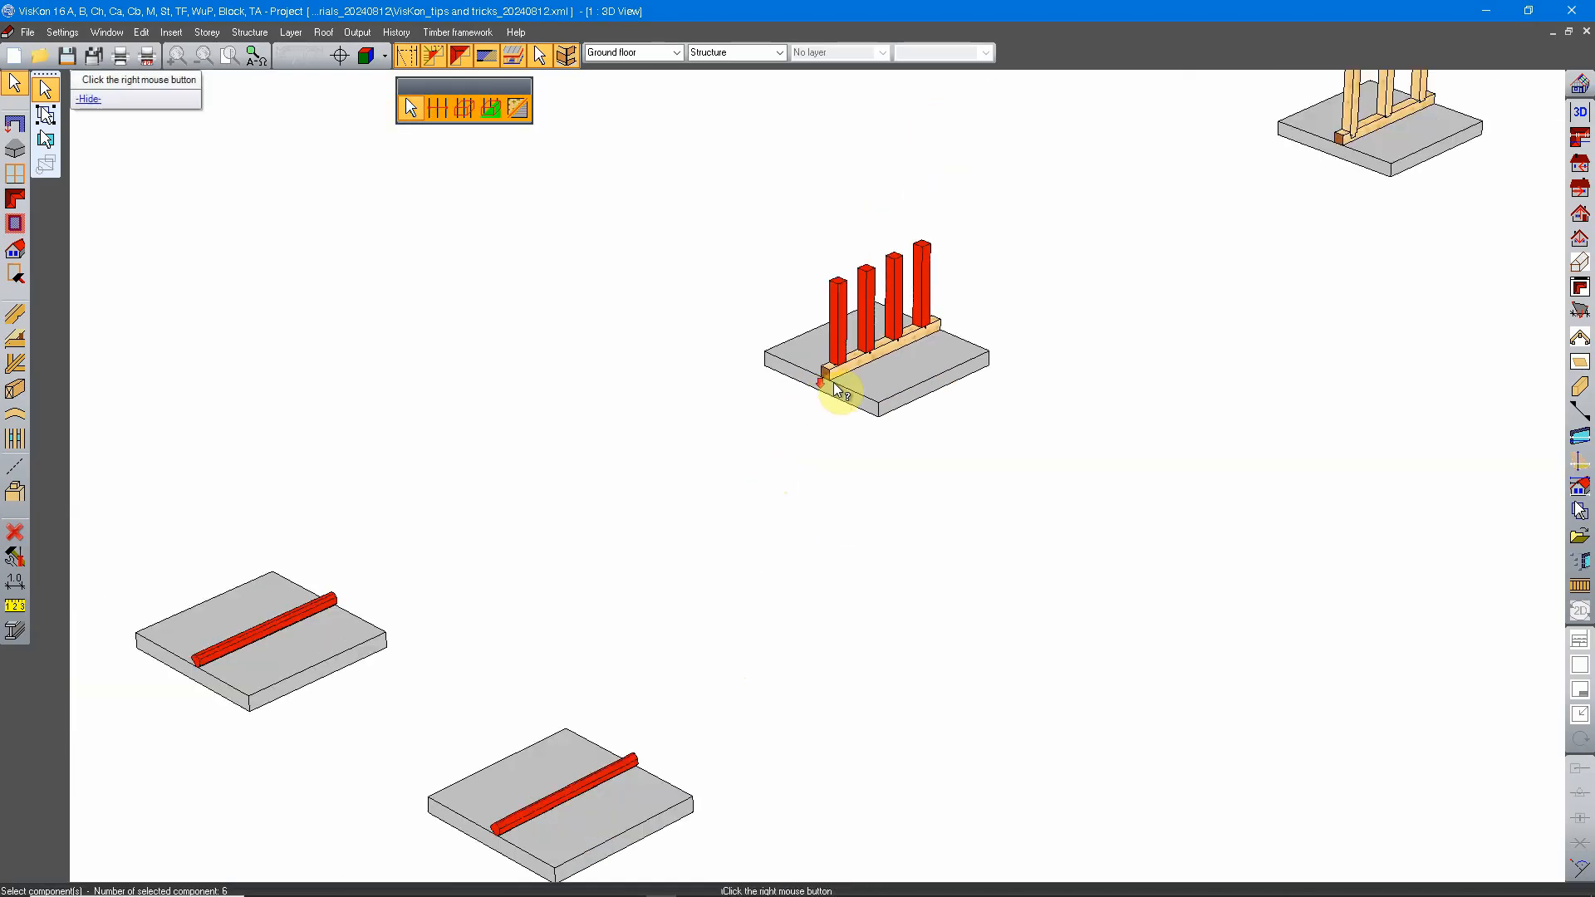
{"action": "middle_click_drag", "start_coordinate": [635, 564], "coordinate": [785, 450]}
{"action": "scroll", "coordinate": [860, 422], "scroll_direction": "up", "scroll_amount": 3}
{"action": "right_click", "coordinate": [859, 425]}
Step: Restart component selection and pick the beam on each of the two single-beam slabs
{"action": "middle_click_drag", "start_coordinate": [658, 234], "coordinate": [802, 391]}
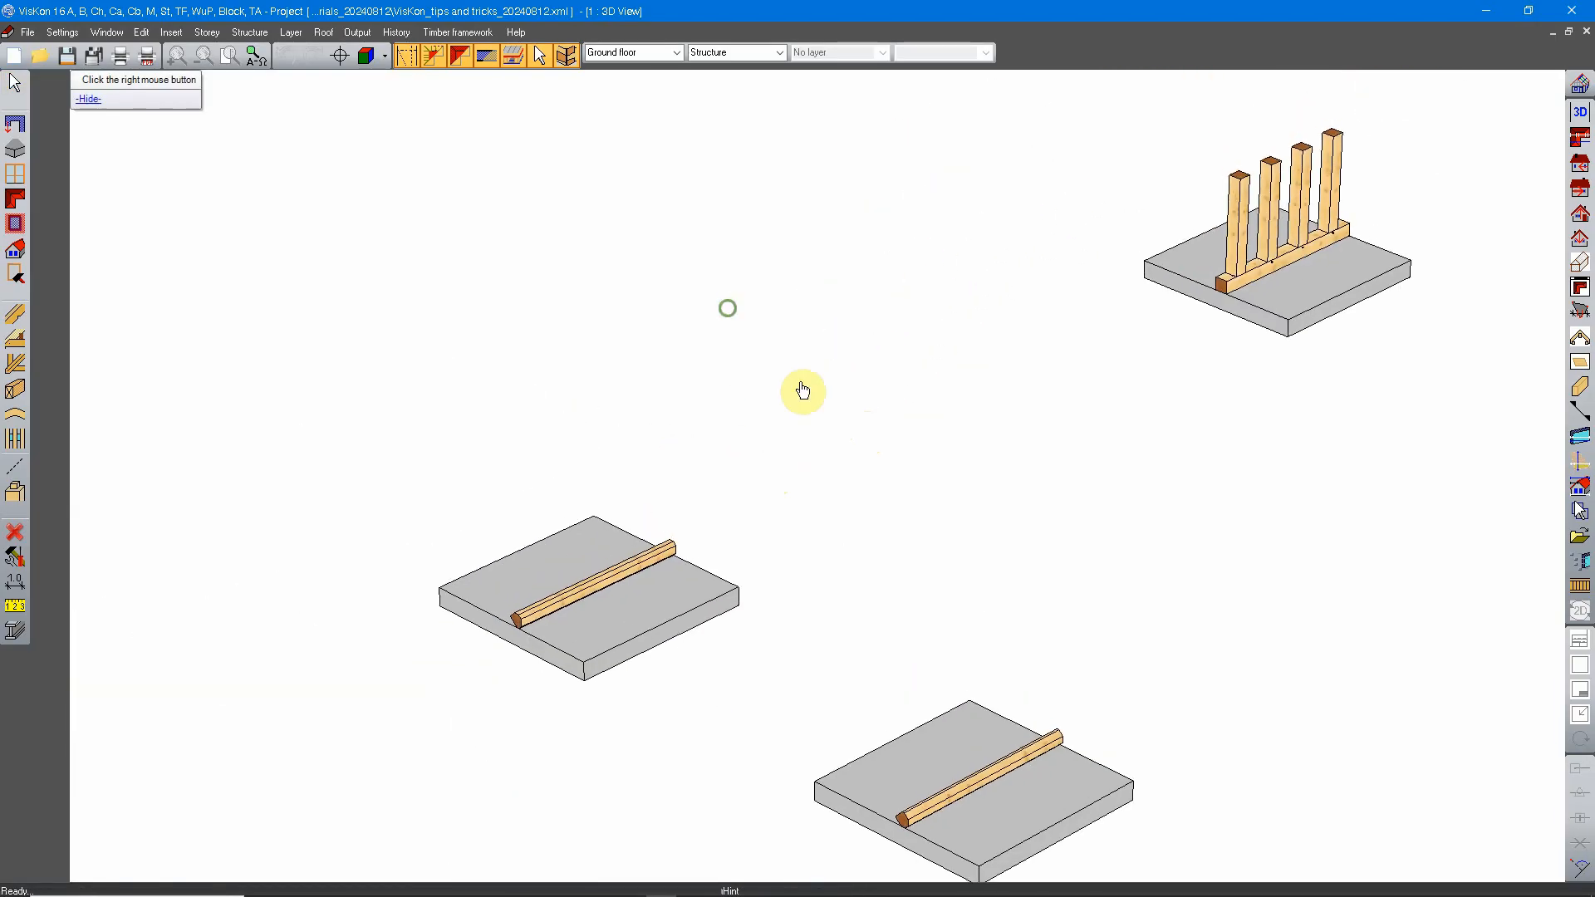
{"action": "left_click", "coordinate": [17, 87]}
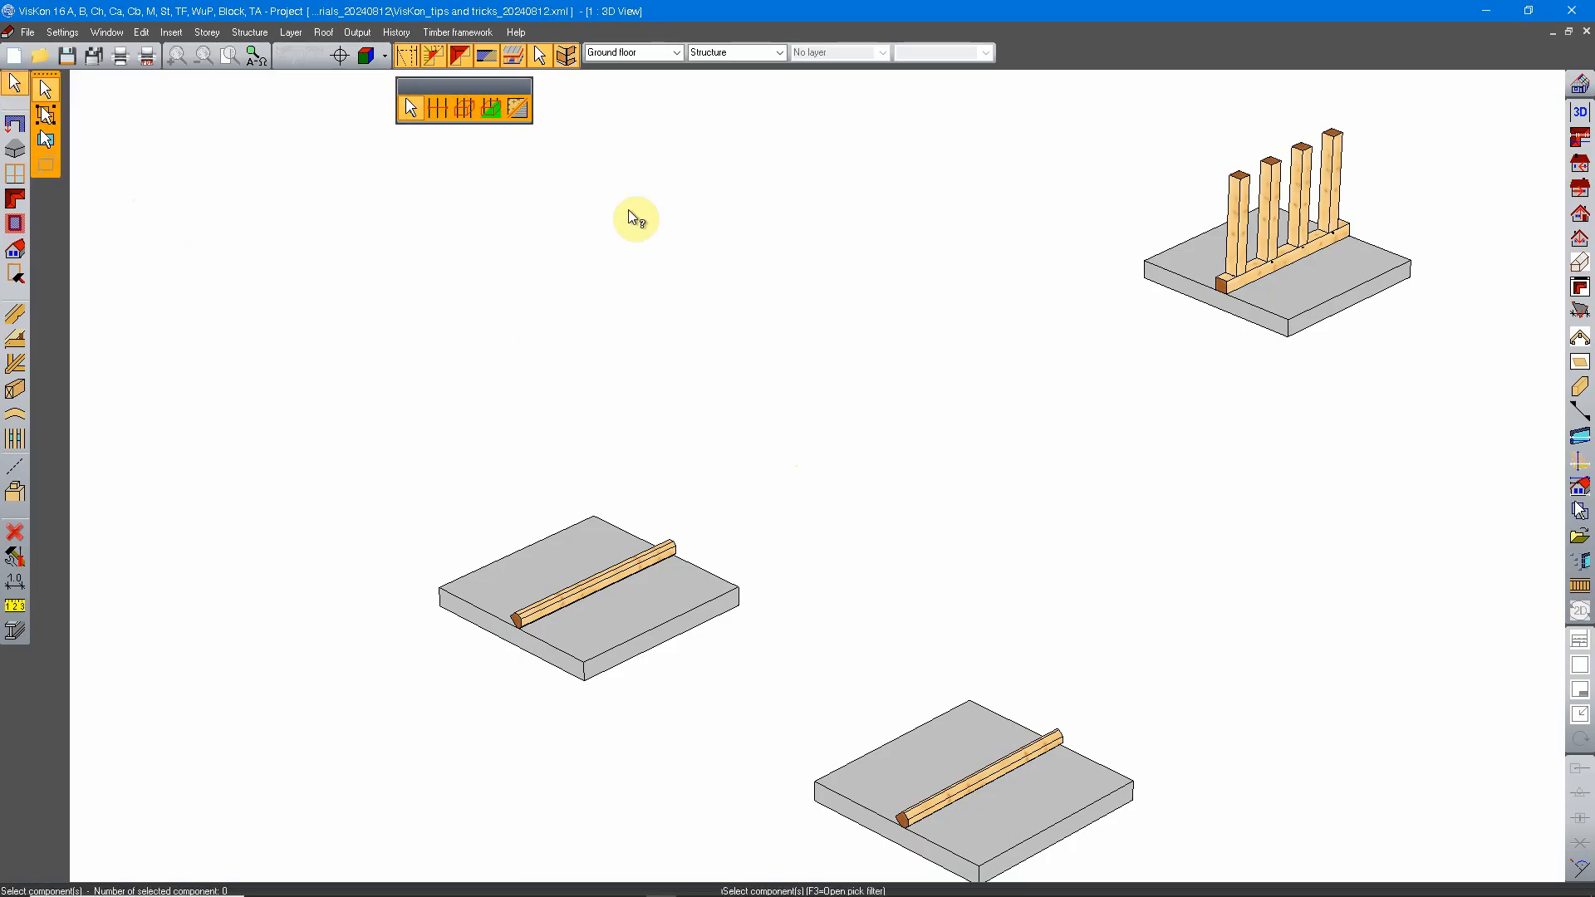
{"action": "middle_click_drag", "start_coordinate": [714, 324], "coordinate": [820, 429]}
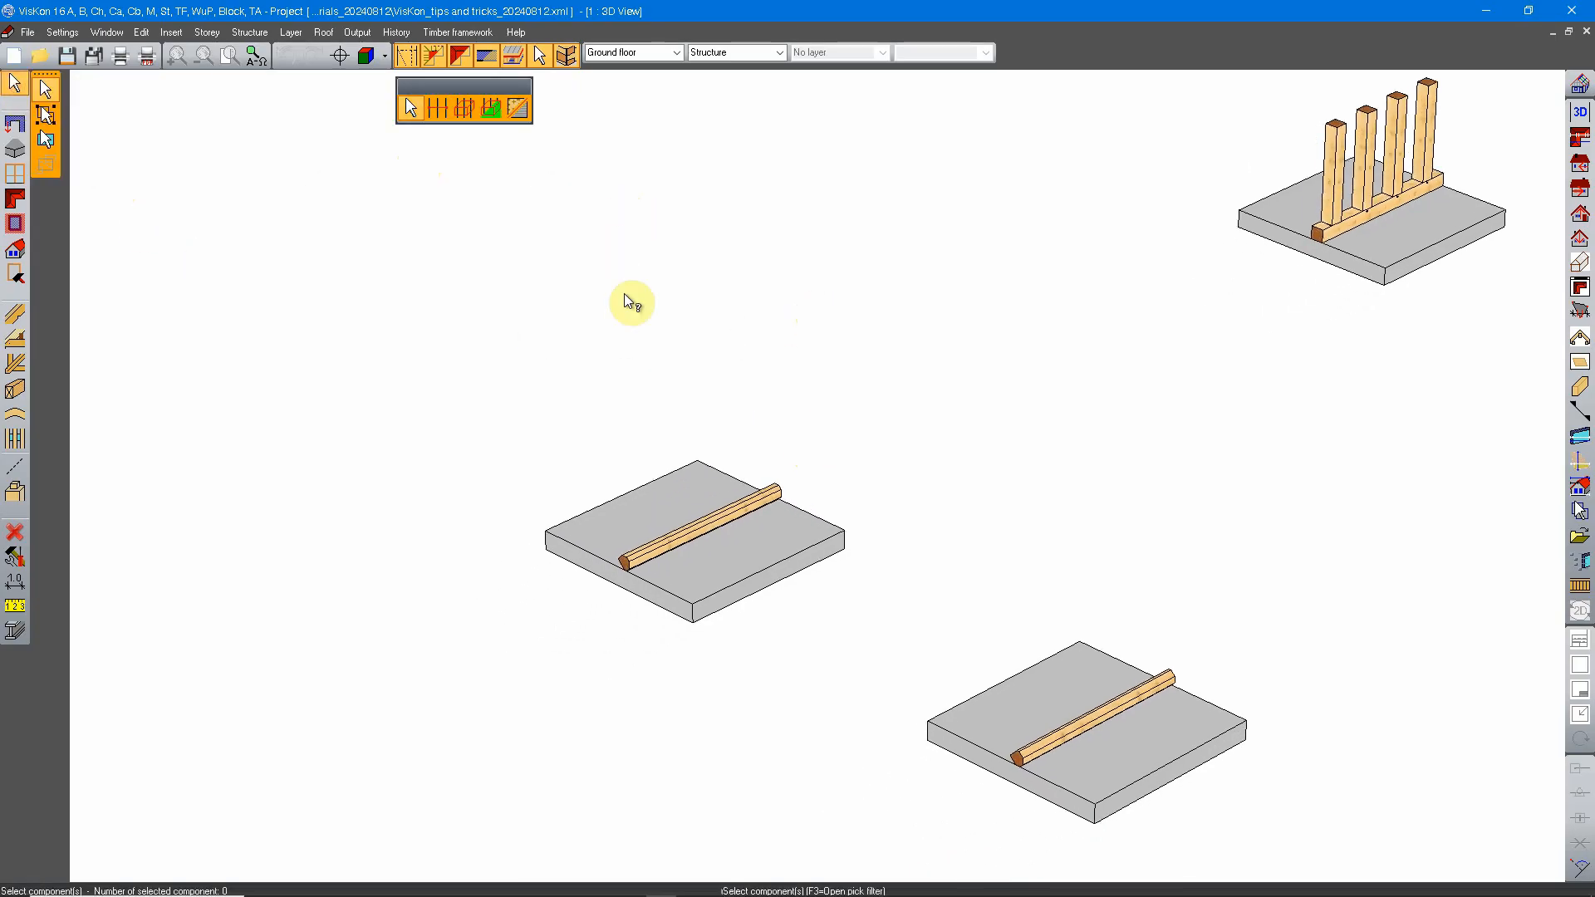
{"action": "scroll", "coordinate": [720, 530], "scroll_direction": "up", "scroll_amount": 5}
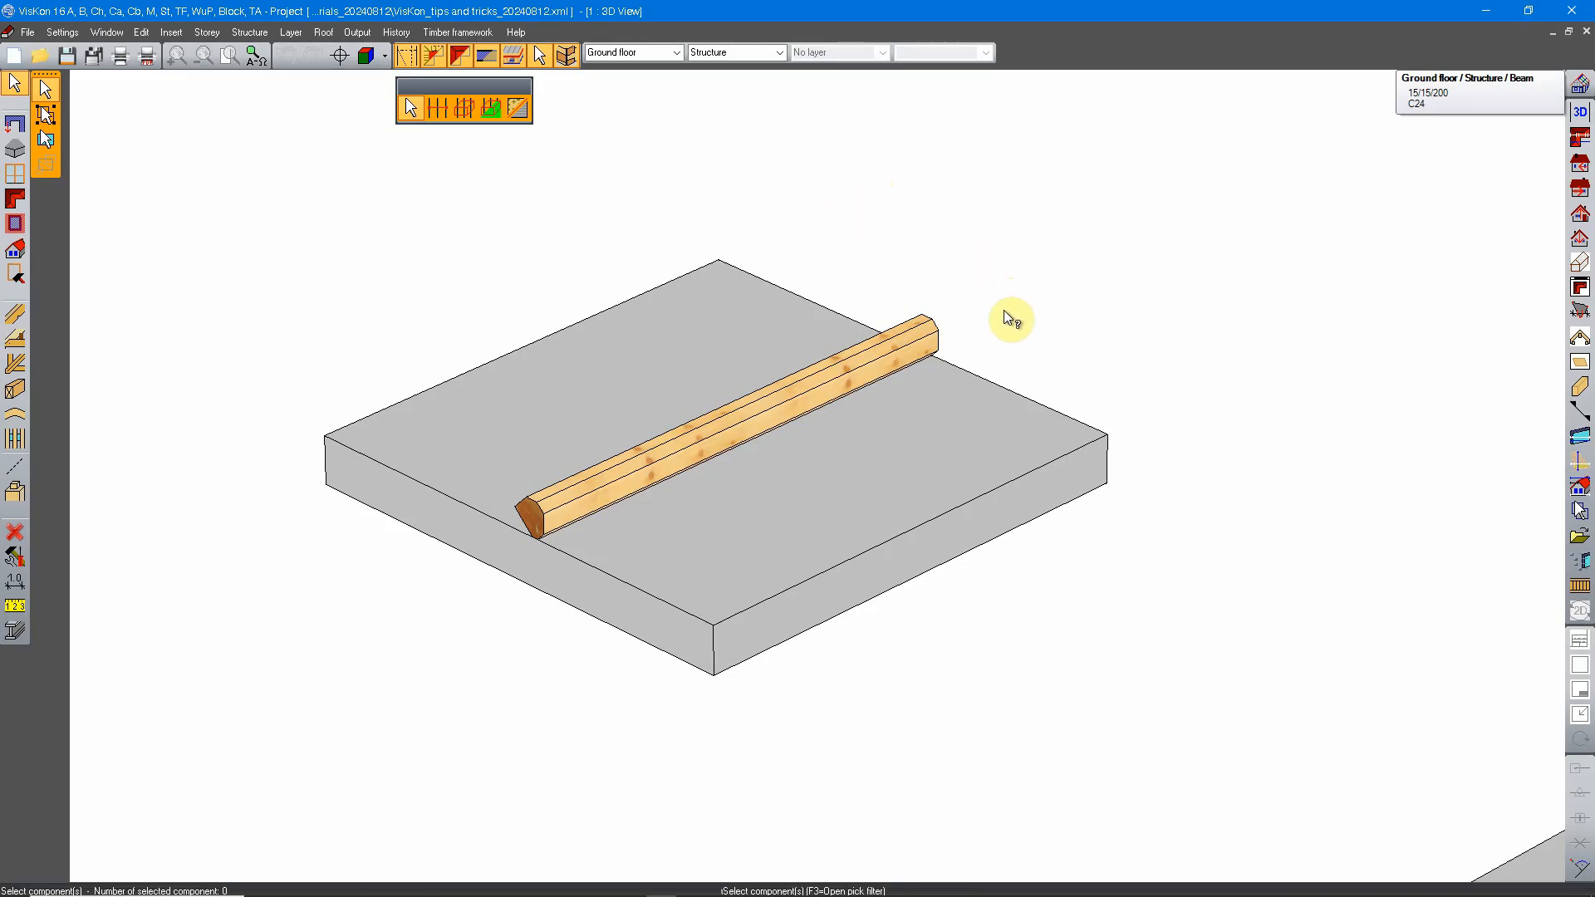
{"action": "left_click", "coordinate": [874, 339]}
{"action": "scroll", "coordinate": [872, 395], "scroll_direction": "down", "scroll_amount": 5}
{"action": "middle_click_drag", "start_coordinate": [1032, 493], "coordinate": [801, 432]}
{"action": "scroll", "coordinate": [827, 480], "scroll_direction": "up", "scroll_amount": 3}
{"action": "left_click", "coordinate": [875, 566]}
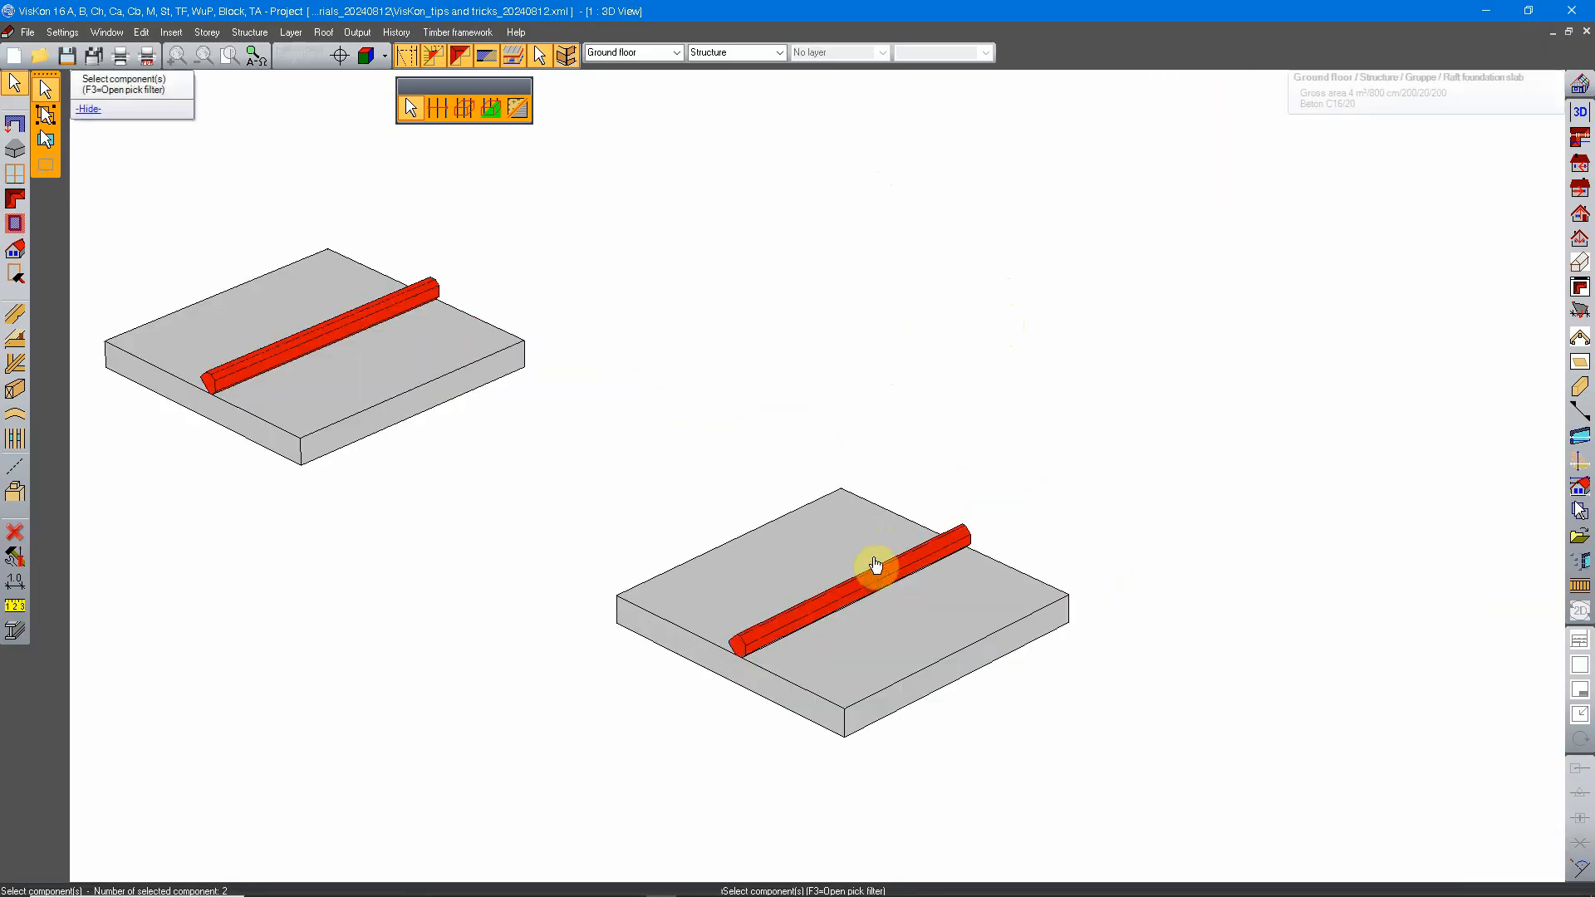
Step: Add the whole four-post group to the selection: its four posts, the sill beam and the foundation slab
{"action": "middle_click_drag", "start_coordinate": [1112, 272], "coordinate": [850, 614]}
{"action": "left_click", "coordinate": [937, 328]}
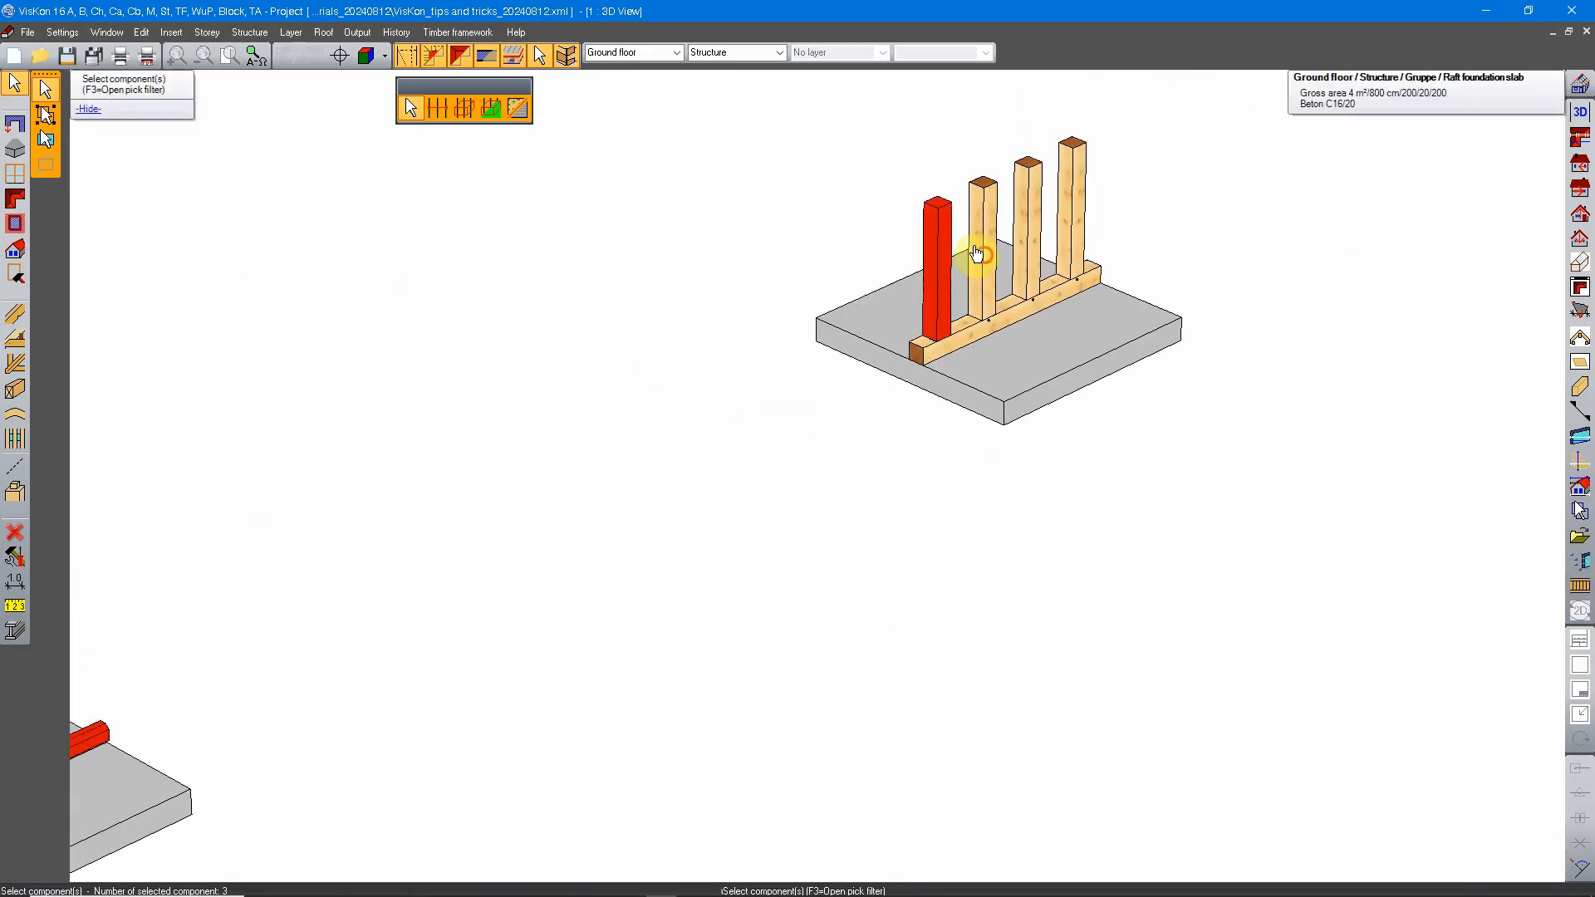
{"action": "left_click", "coordinate": [983, 282]}
{"action": "left_click", "coordinate": [1008, 241]}
{"action": "left_click", "coordinate": [1064, 217]}
{"action": "left_click", "coordinate": [1051, 270]}
{"action": "left_click", "coordinate": [993, 366]}
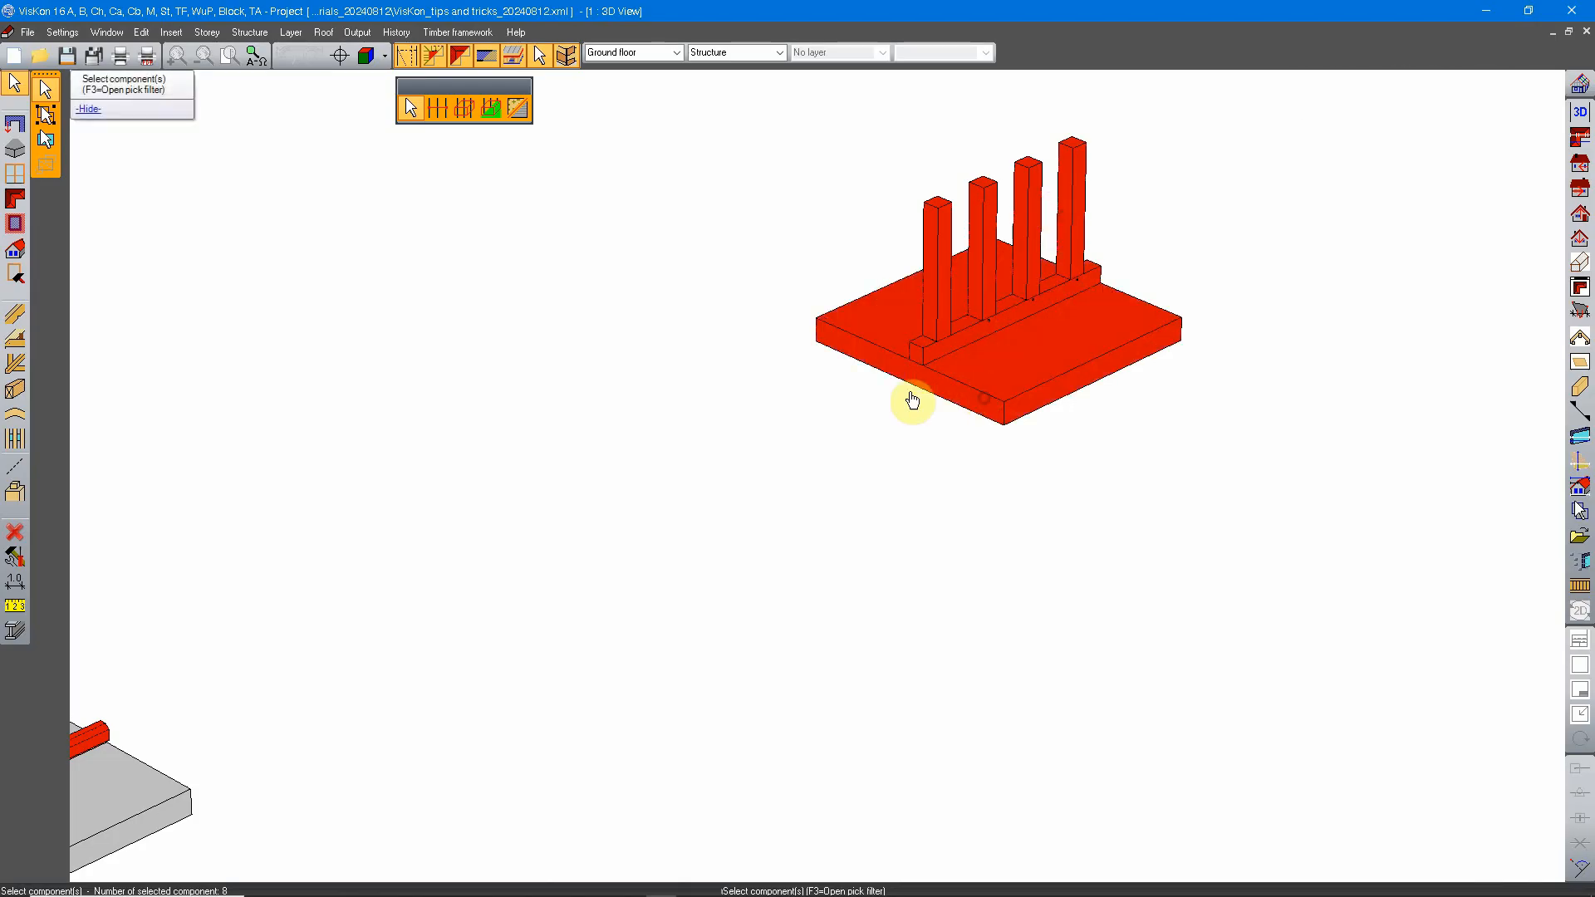
Step: Add the foundation slab and the three posts of the three-post group to the selection, leaving out the sill beam
{"action": "scroll", "coordinate": [801, 427], "scroll_direction": "down", "scroll_amount": 3}
{"action": "middle_click_drag", "start_coordinate": [801, 427], "coordinate": [577, 556]}
{"action": "scroll", "coordinate": [830, 465], "scroll_direction": "up", "scroll_amount": 3}
{"action": "left_click", "coordinate": [1068, 292]}
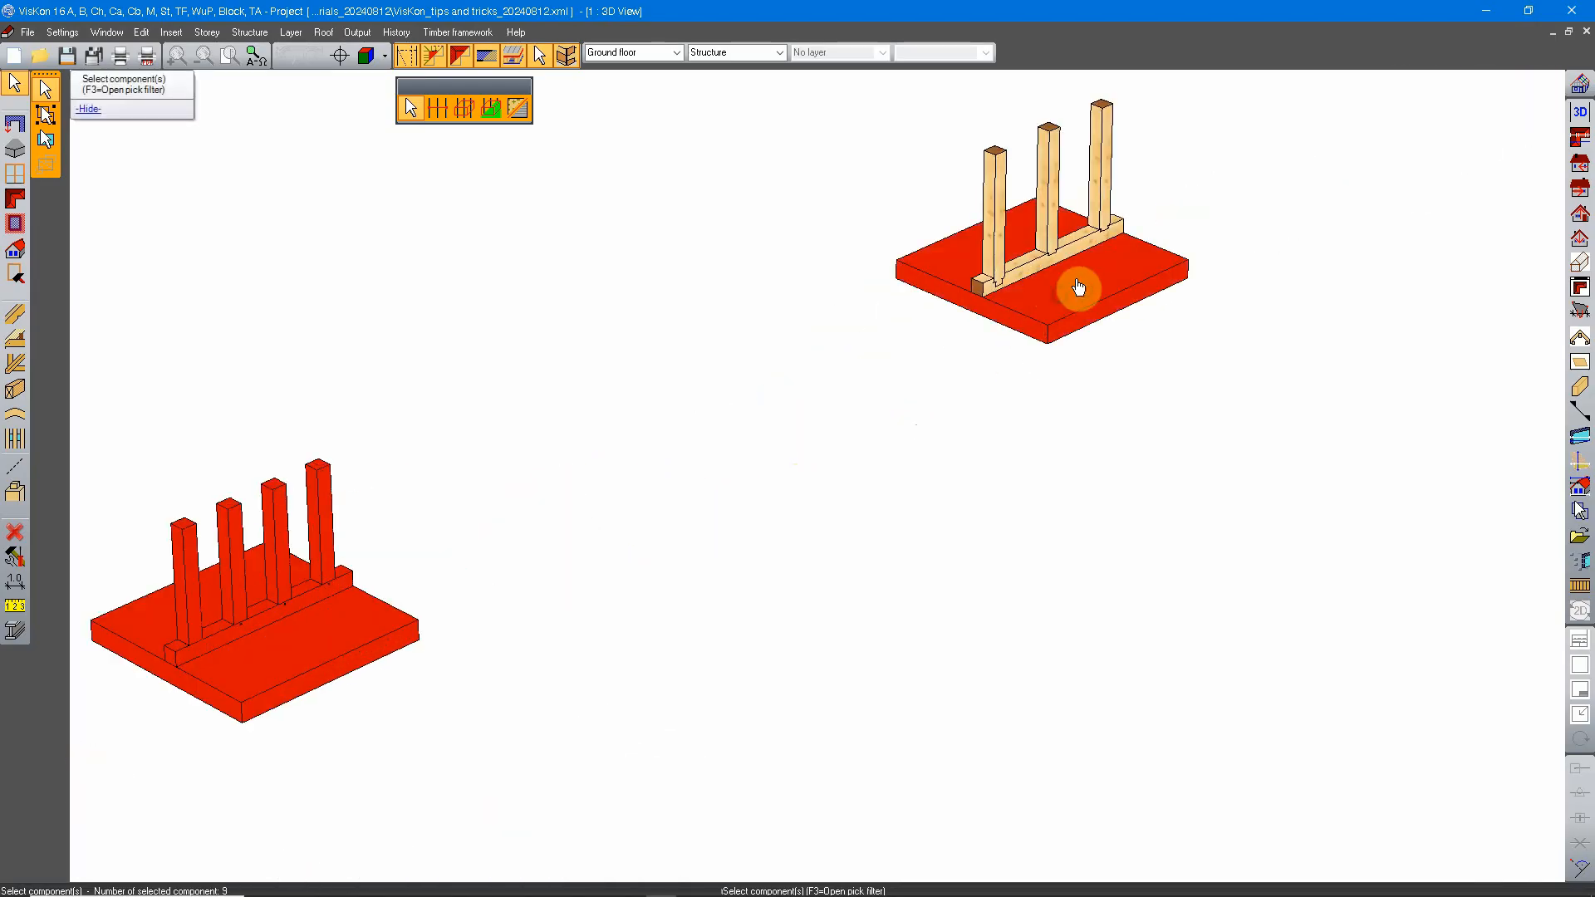
{"action": "left_click", "coordinate": [993, 220]}
{"action": "left_click", "coordinate": [1042, 171]}
{"action": "left_click", "coordinate": [1097, 148]}
Step: Add the six flat beam pieces lying in three rows on the next slab to the selection
{"action": "middle_click_drag", "start_coordinate": [1210, 167], "coordinate": [722, 479]}
{"action": "left_click", "coordinate": [1171, 249]}
{"action": "left_click", "coordinate": [1218, 222]}
{"action": "left_click", "coordinate": [1219, 251]}
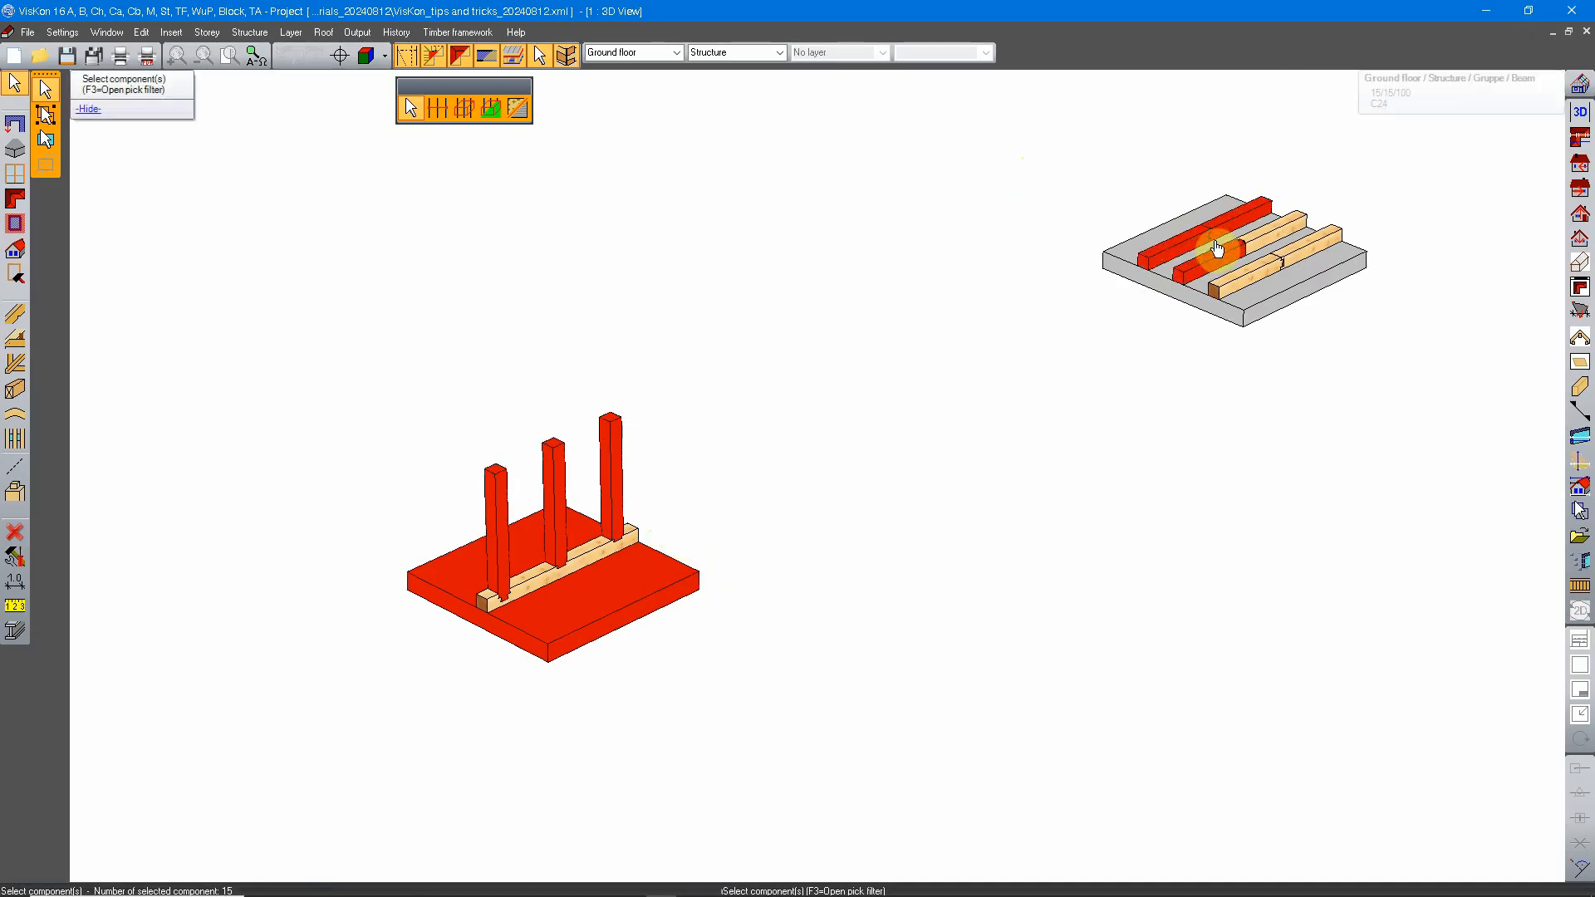
{"action": "left_click", "coordinate": [1256, 238]}
{"action": "left_click", "coordinate": [1237, 274]}
{"action": "left_click", "coordinate": [1281, 249]}
Step: Examine the selected components across all the slabs and end the selection
{"action": "scroll", "coordinate": [840, 473], "scroll_direction": "down", "scroll_amount": 3}
{"action": "middle_click_drag", "start_coordinate": [846, 486], "coordinate": [1124, 302]}
{"action": "middle_click_drag", "start_coordinate": [726, 491], "coordinate": [1020, 355]}
{"action": "middle_click_drag", "start_coordinate": [716, 398], "coordinate": [838, 385]}
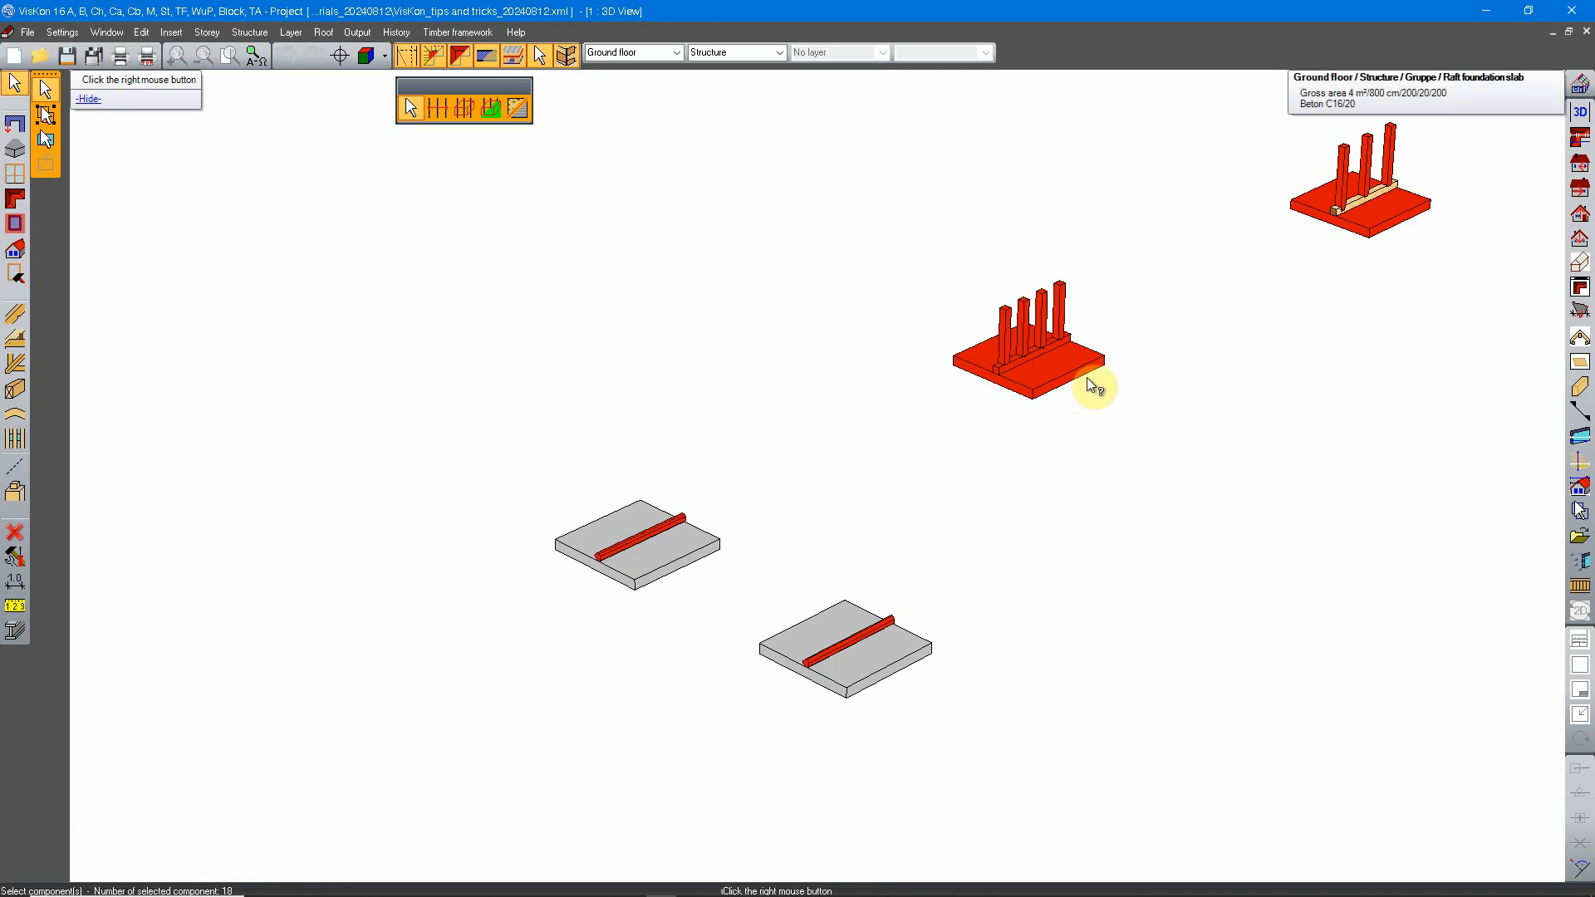
{"action": "middle_click_drag", "start_coordinate": [1102, 377], "coordinate": [840, 457]}
{"action": "scroll", "coordinate": [712, 615], "scroll_direction": "up", "scroll_amount": 3}
{"action": "scroll", "coordinate": [820, 445], "scroll_direction": "down", "scroll_amount": 3}
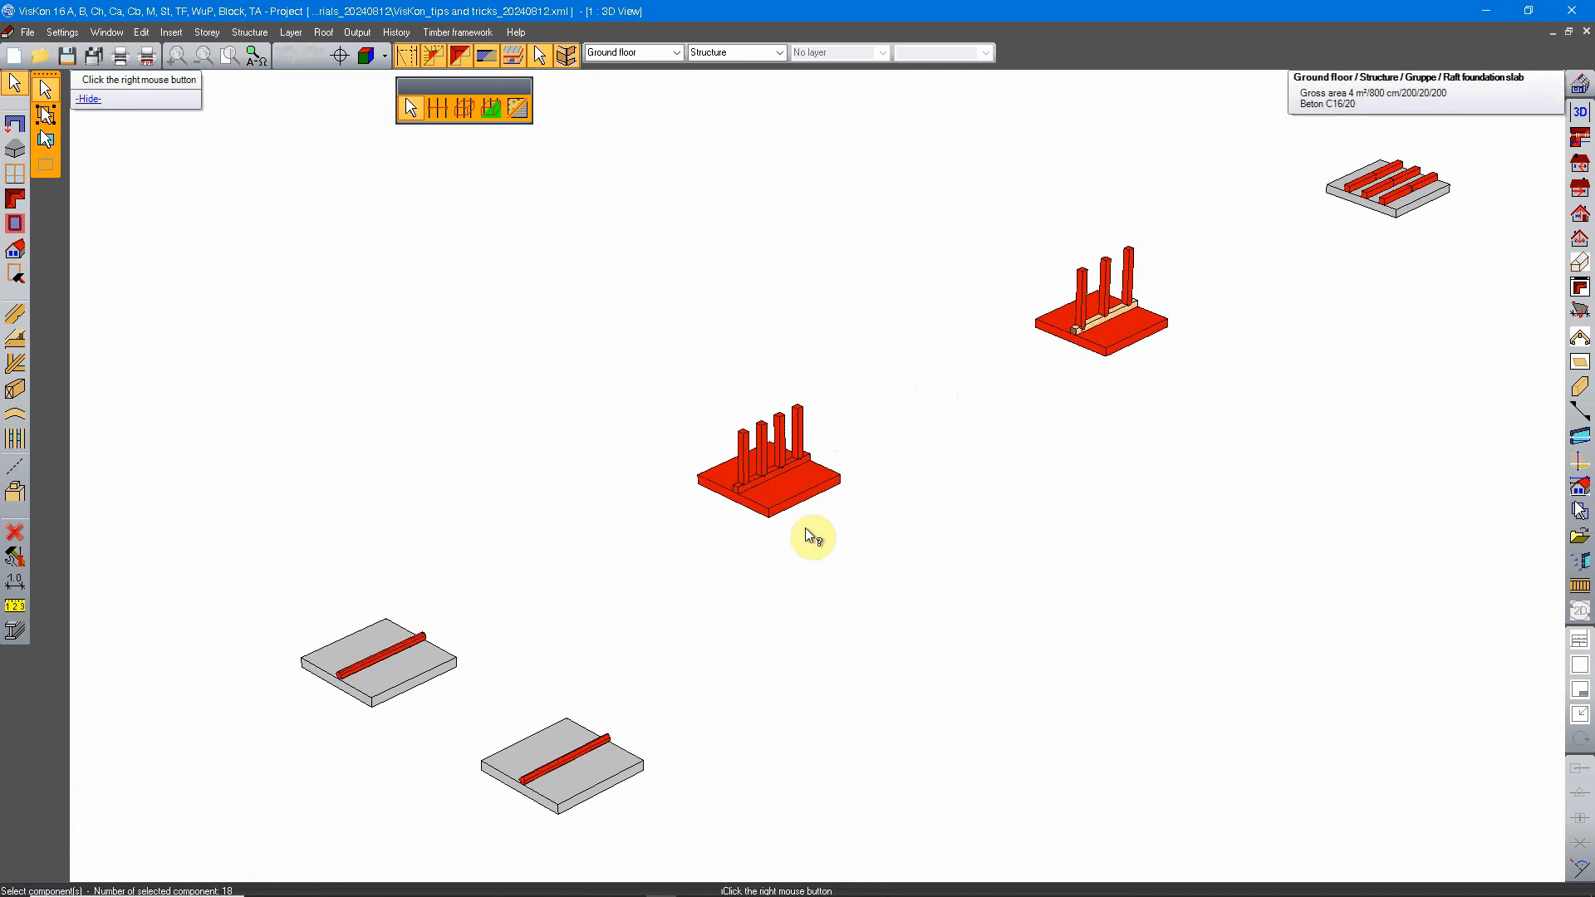
{"action": "middle_click_drag", "start_coordinate": [805, 528], "coordinate": [972, 467]}
{"action": "middle_click_drag", "start_coordinate": [1130, 353], "coordinate": [964, 431]}
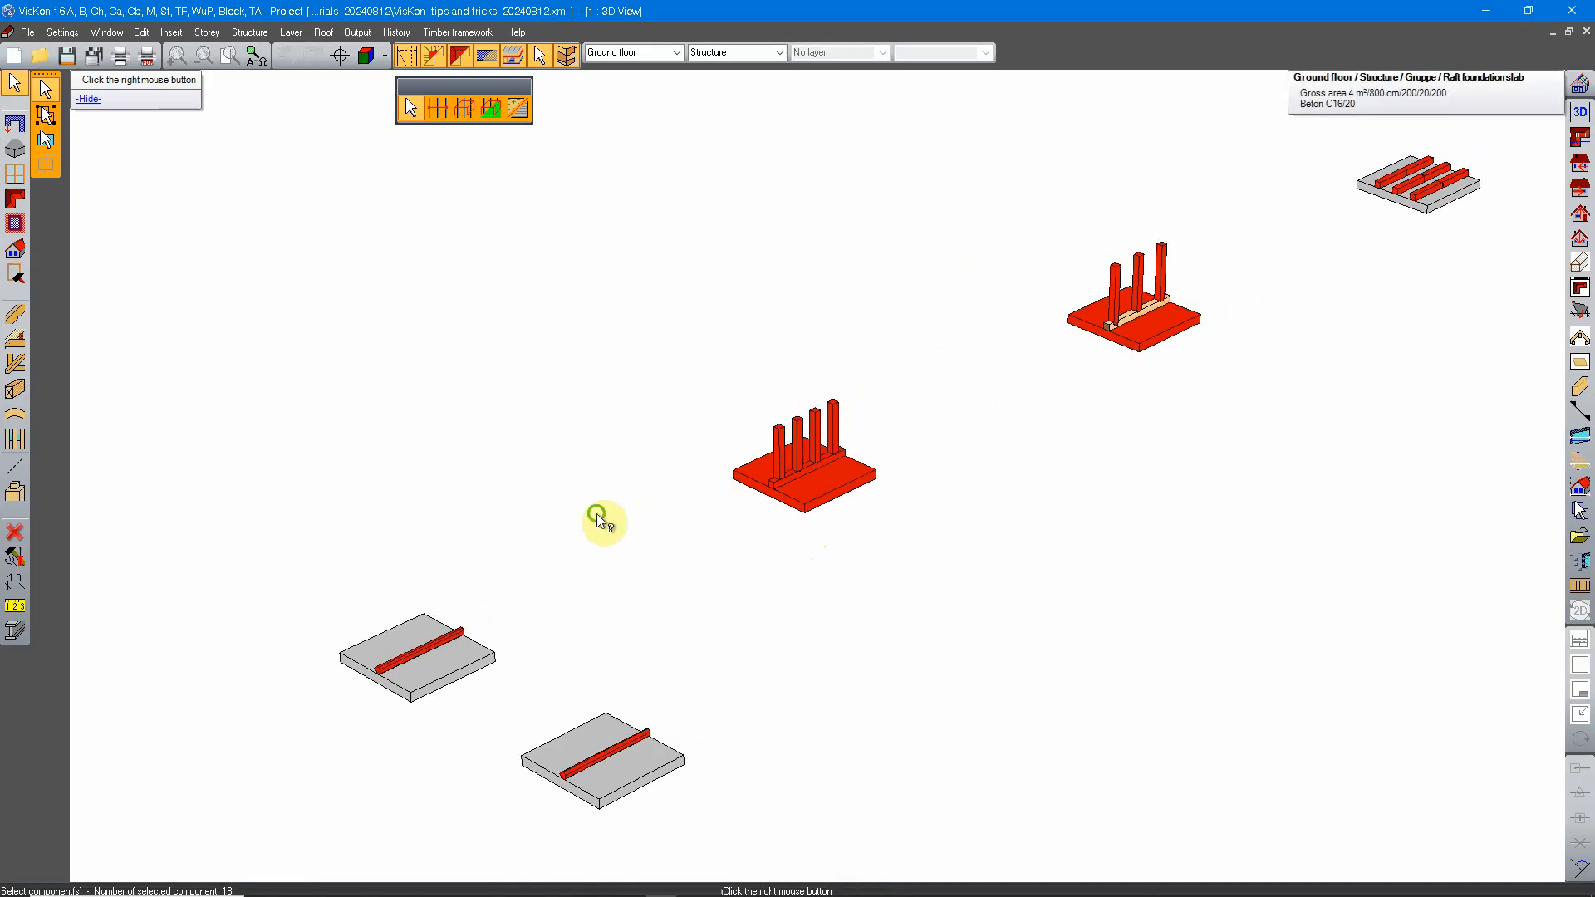
{"action": "middle_click_drag", "start_coordinate": [598, 520], "coordinate": [793, 498]}
{"action": "right_click", "coordinate": [693, 366]}
Step: Start a new component selection and select the single beam on each of the two single-beam slabs
{"action": "right_click", "coordinate": [692, 366]}
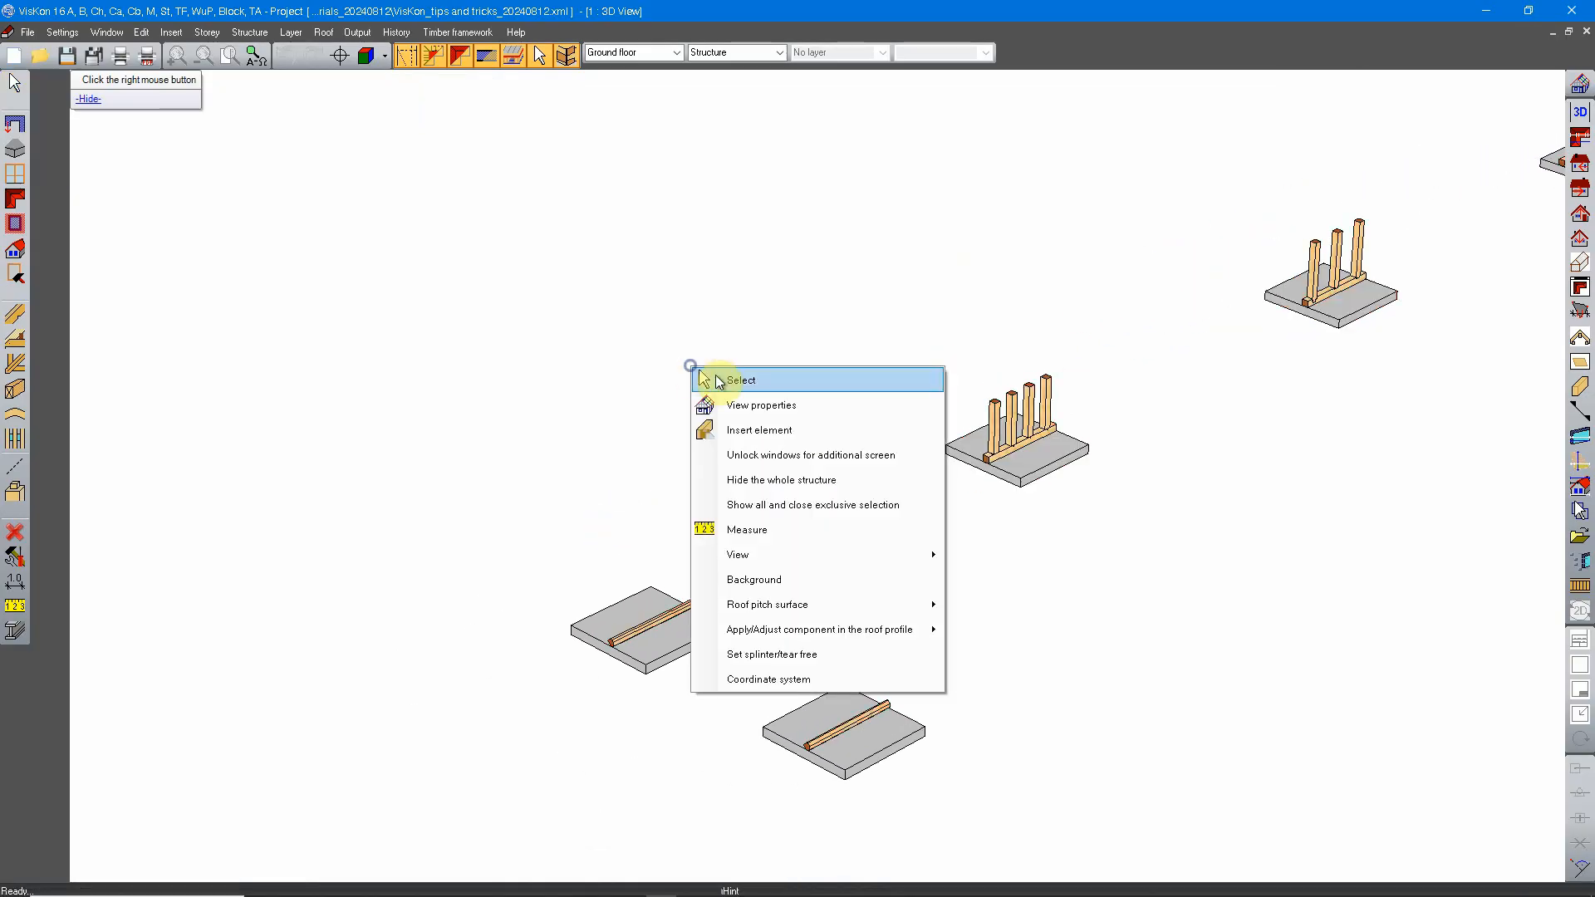
{"action": "left_click", "coordinate": [733, 378]}
{"action": "middle_click_drag", "start_coordinate": [693, 557], "coordinate": [684, 482]}
{"action": "scroll", "coordinate": [721, 390], "scroll_direction": "up", "scroll_amount": 3}
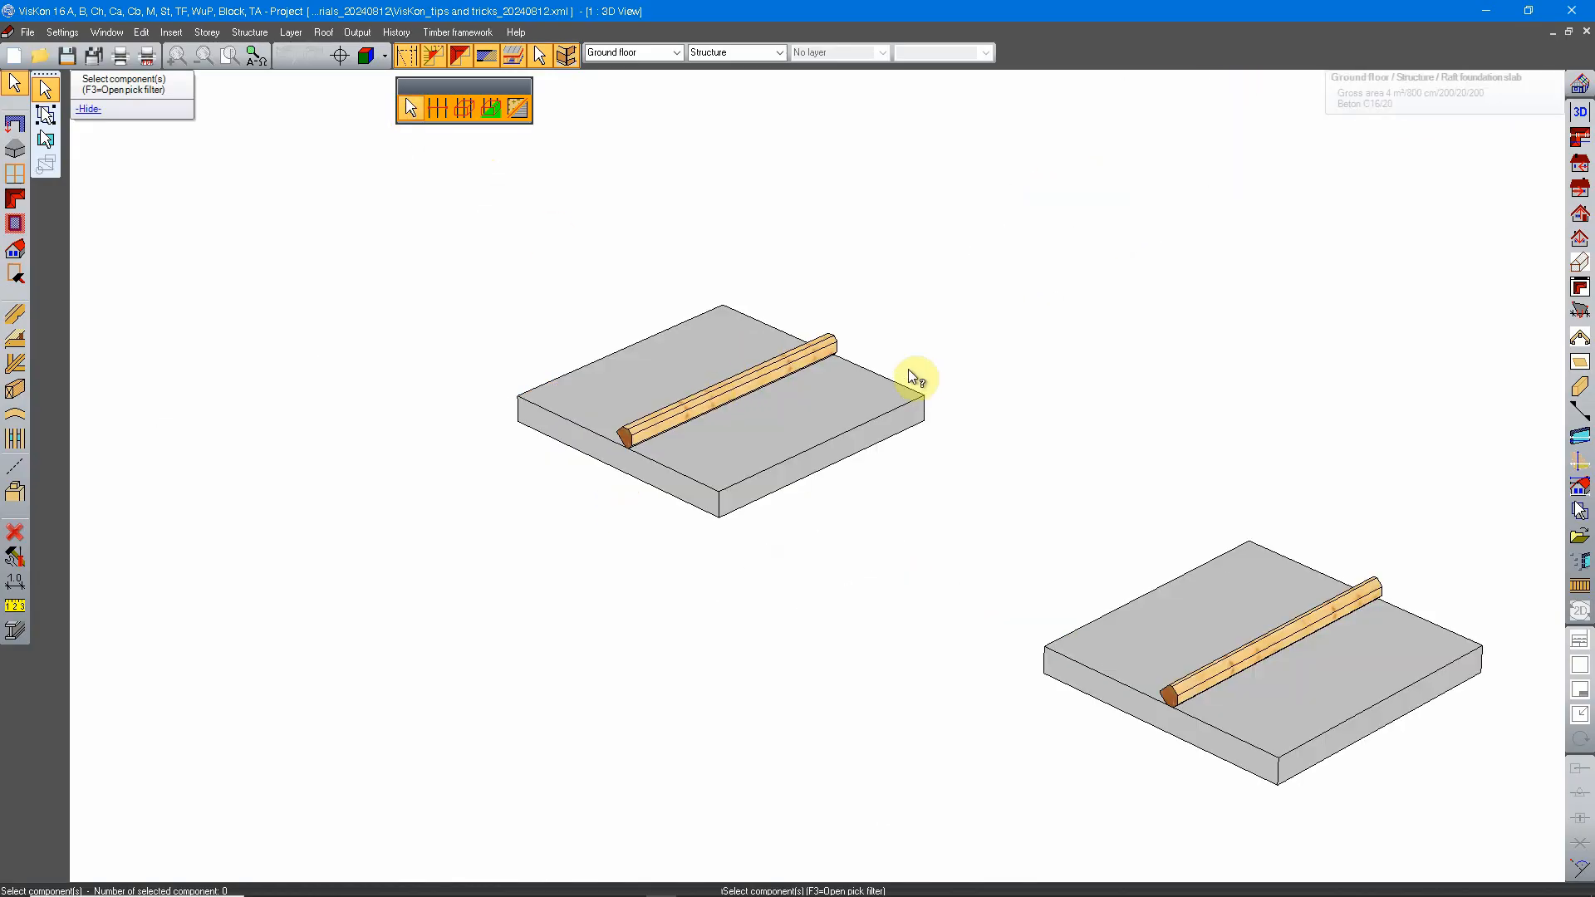
{"action": "left_click", "coordinate": [736, 387]}
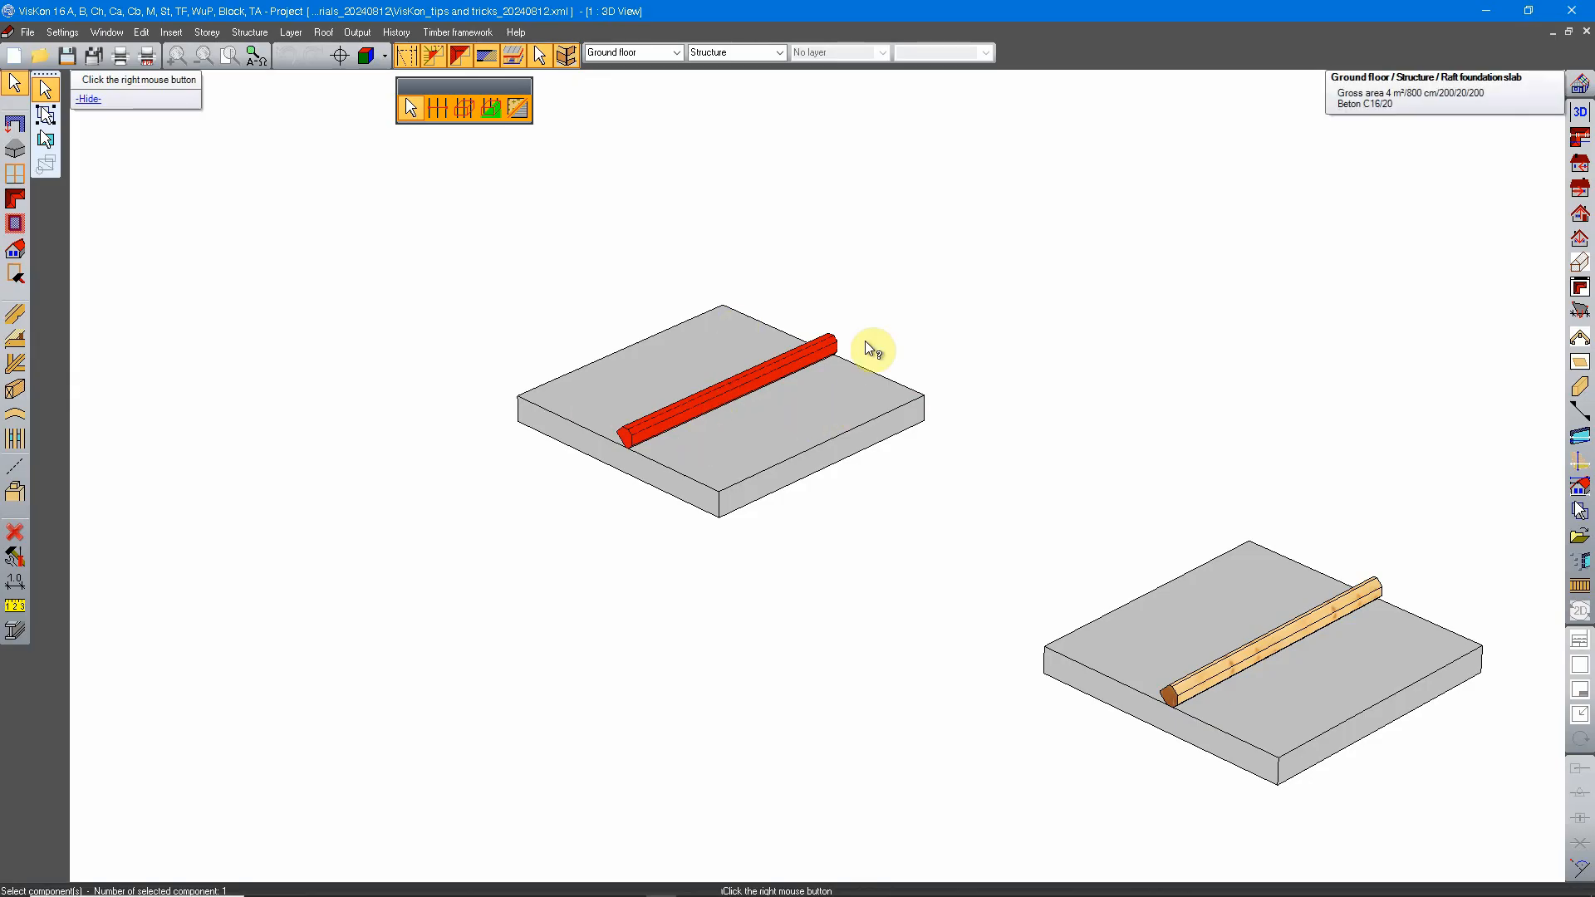
{"action": "right_click", "coordinate": [1073, 355]}
{"action": "middle_click_drag", "start_coordinate": [1200, 434], "coordinate": [1011, 433]}
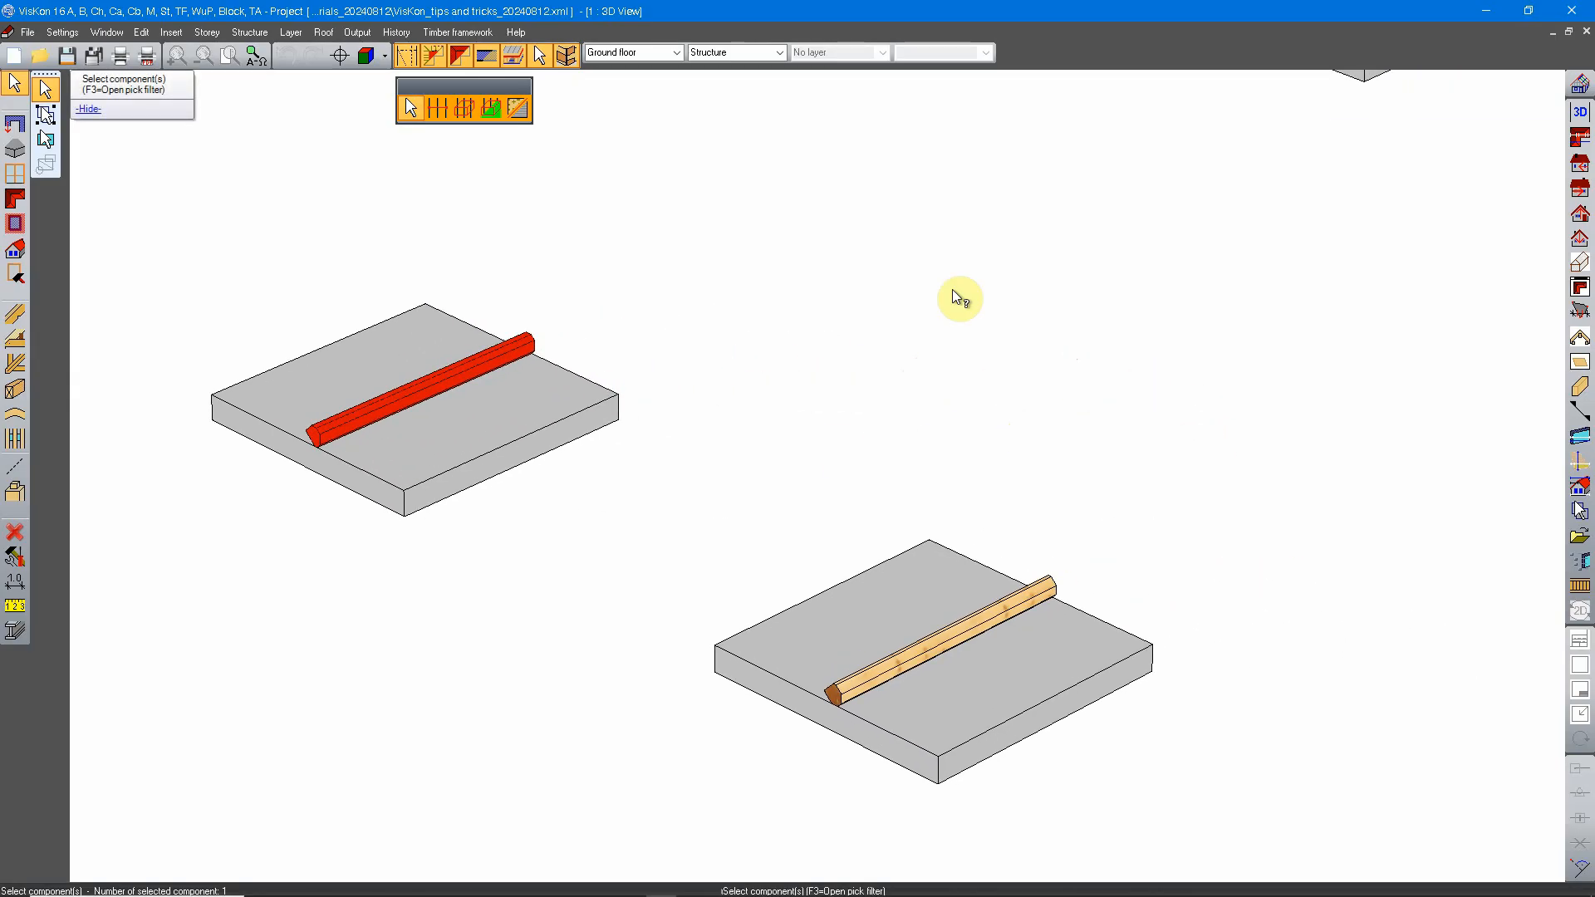
{"action": "middle_click_drag", "start_coordinate": [855, 497], "coordinate": [823, 414]}
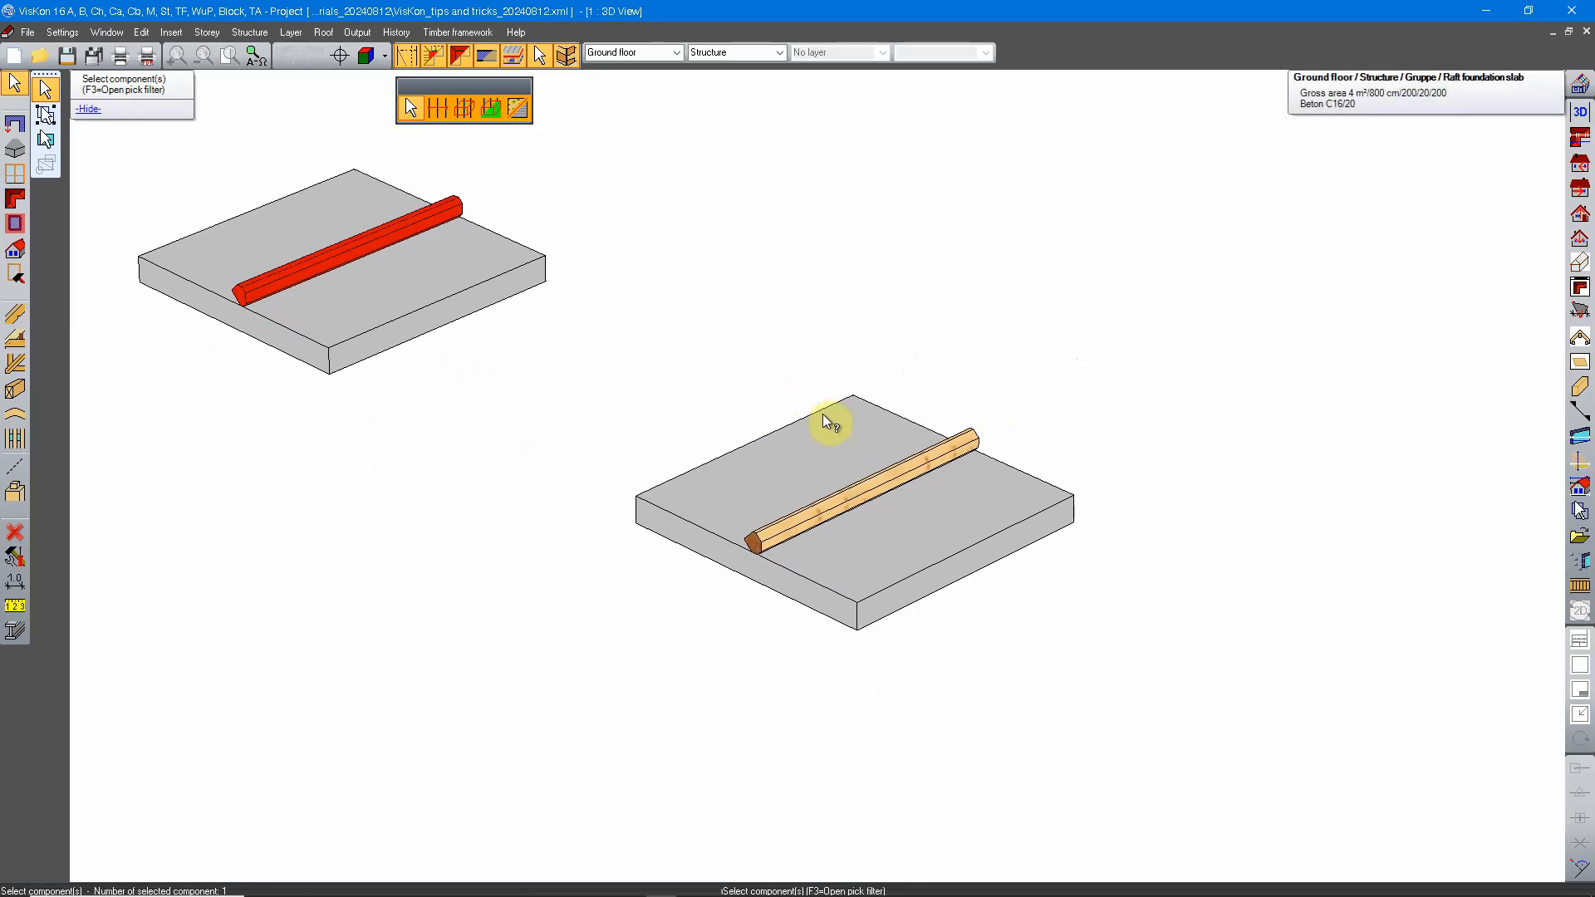
{"action": "left_click", "coordinate": [882, 482]}
Step: Add three posts of the four-post group to the selection, leaving out the post nearest the sill's front end
{"action": "middle_click_drag", "start_coordinate": [955, 186], "coordinate": [697, 683]}
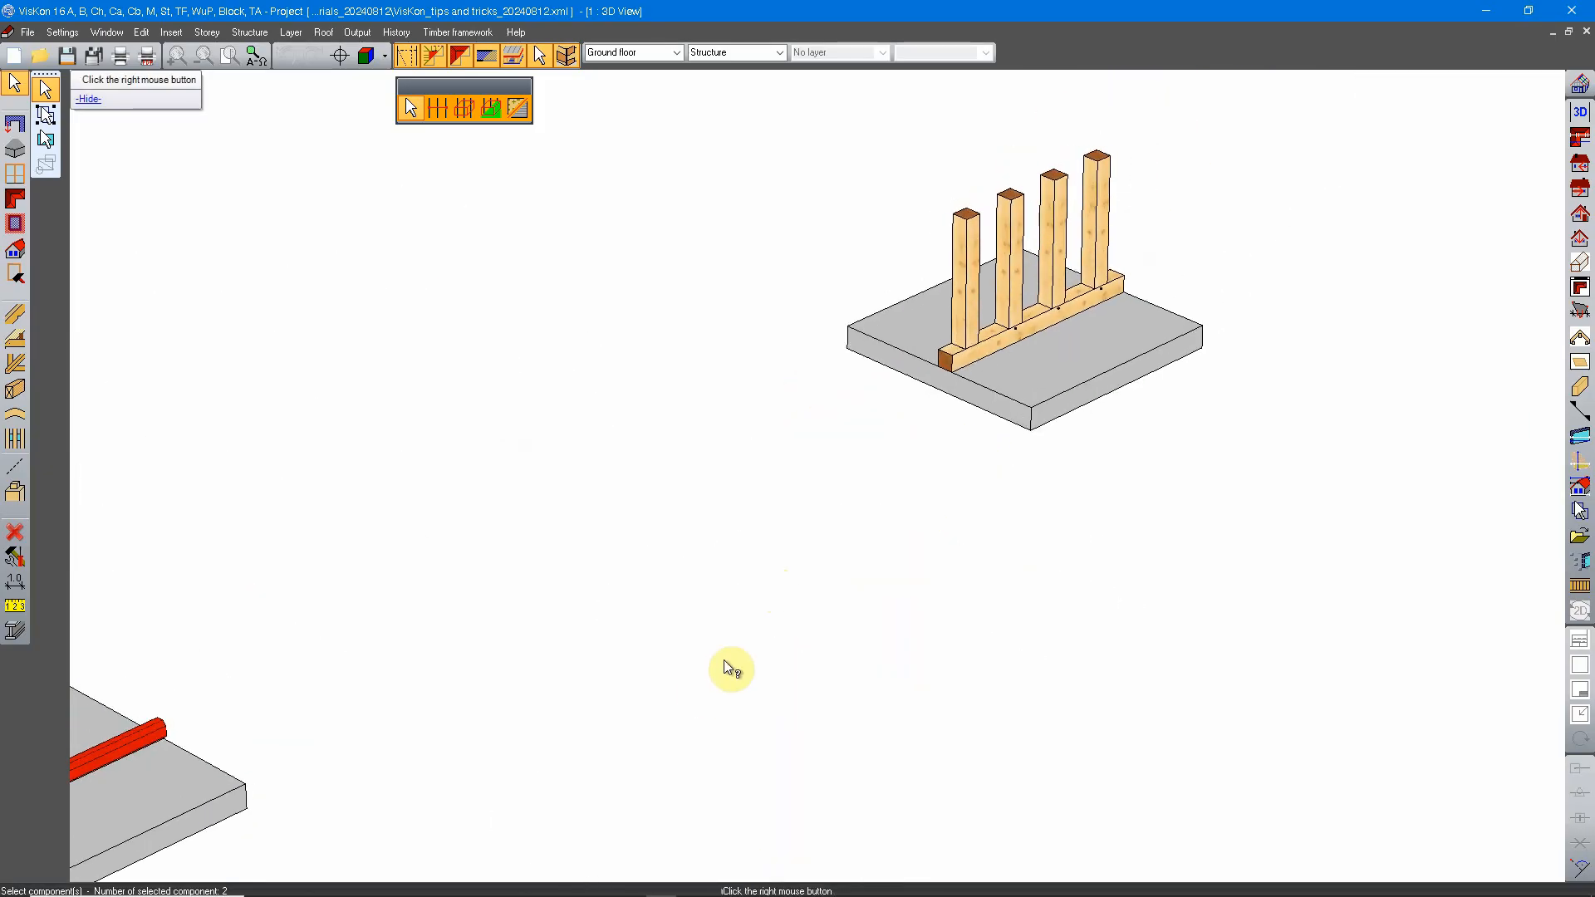
{"action": "left_click", "coordinate": [1016, 274]}
{"action": "left_click", "coordinate": [1057, 254]}
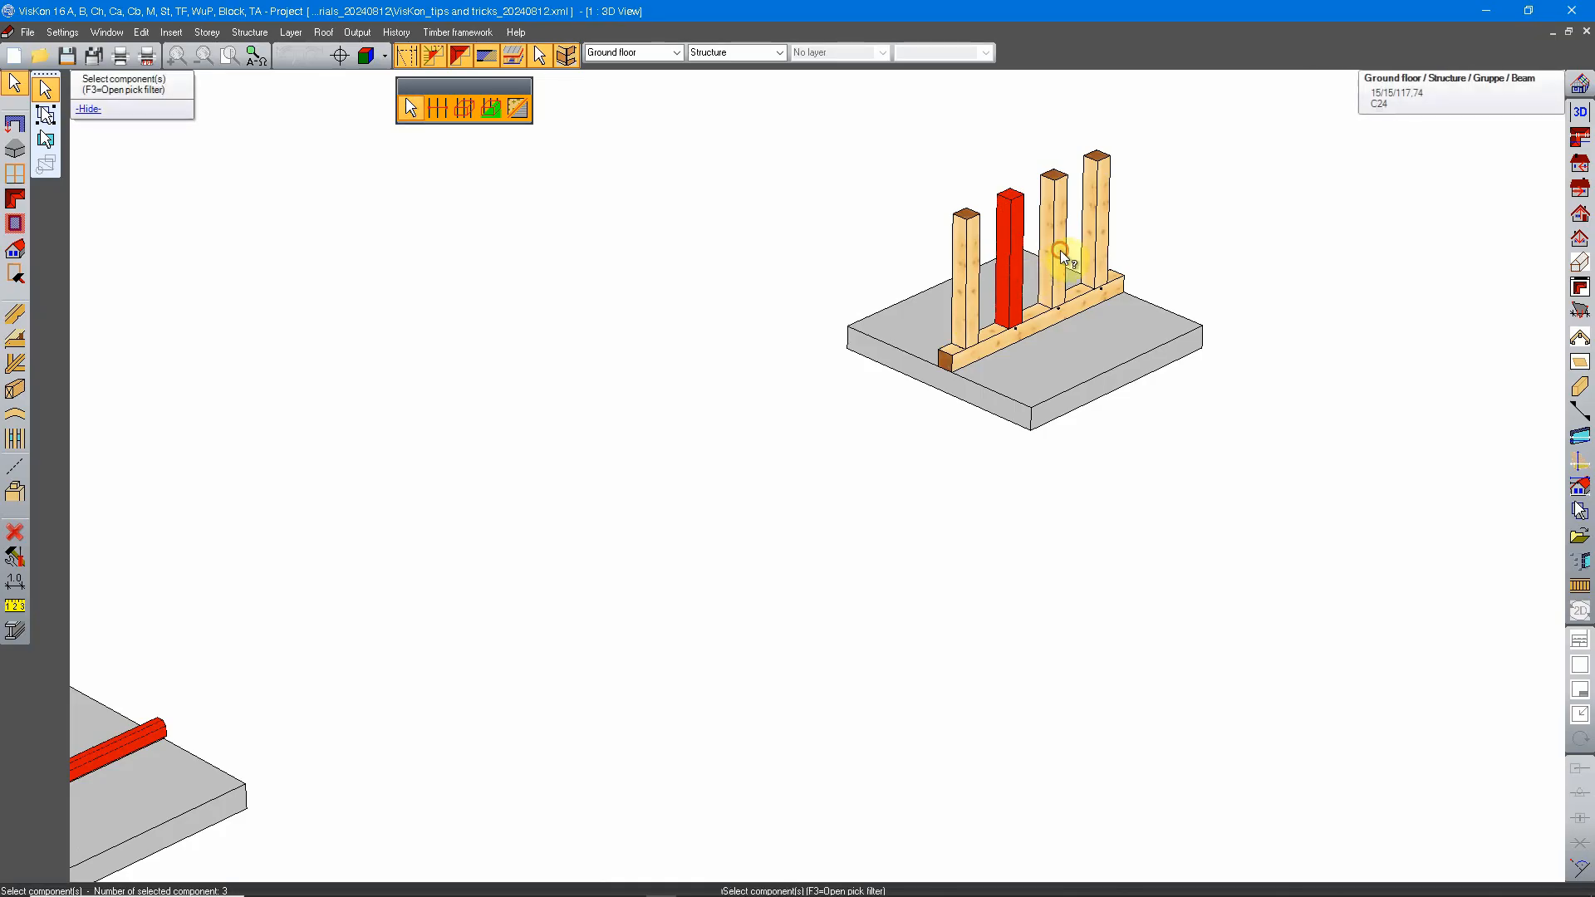
{"action": "left_click", "coordinate": [1098, 231]}
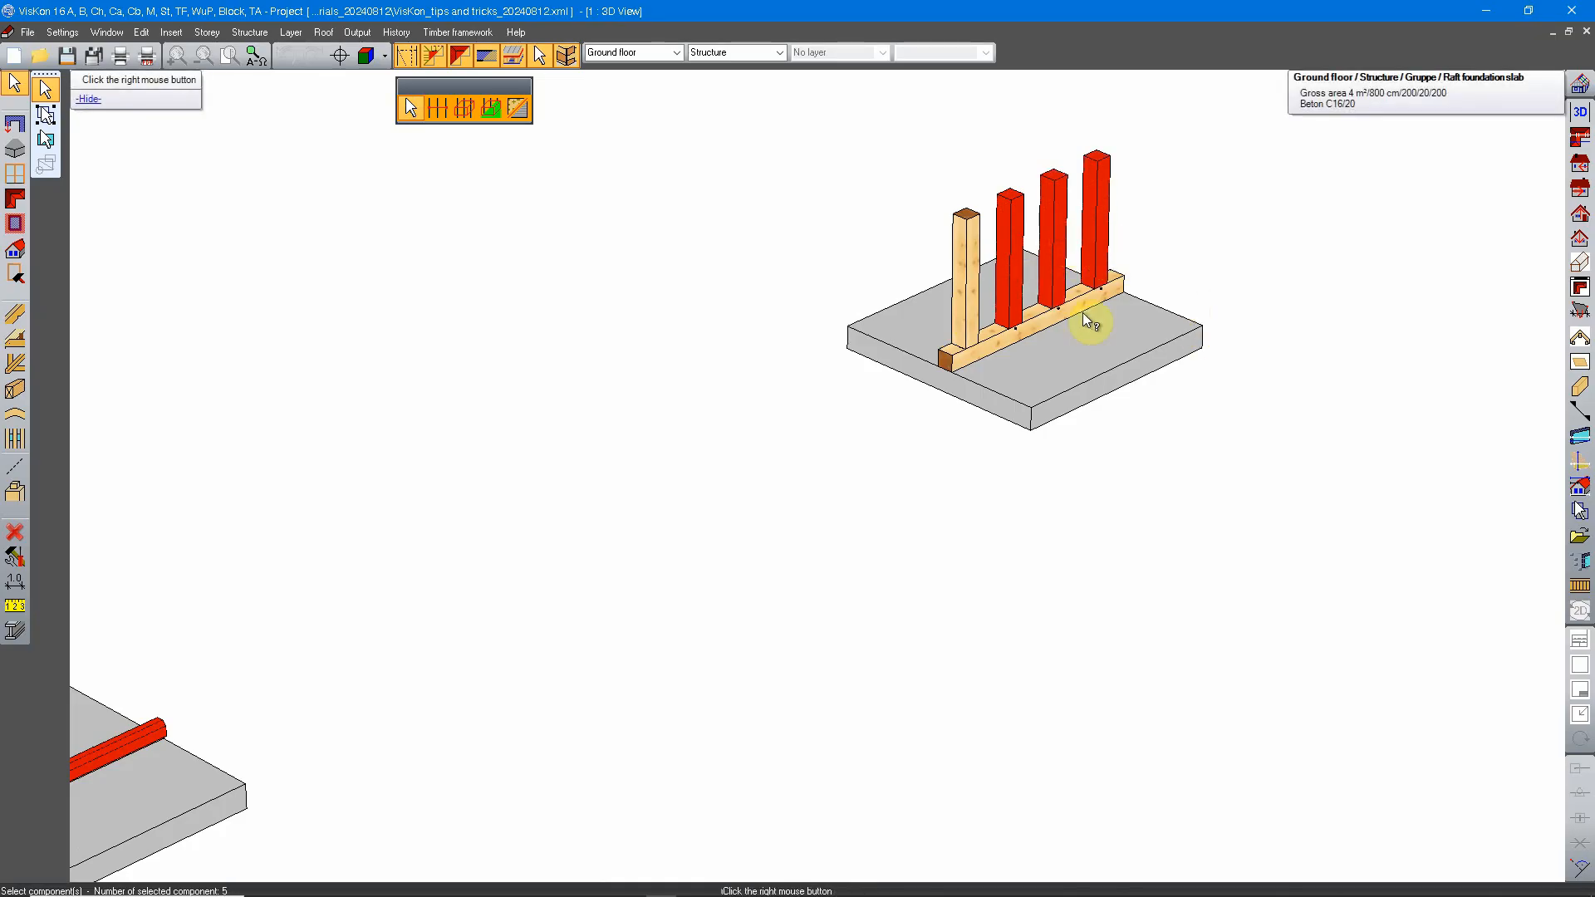
Step: Add the remaining post and the sill beam of the four-post group to the selection, and end the selection
{"action": "middle_click_drag", "start_coordinate": [929, 392], "coordinate": [730, 408]}
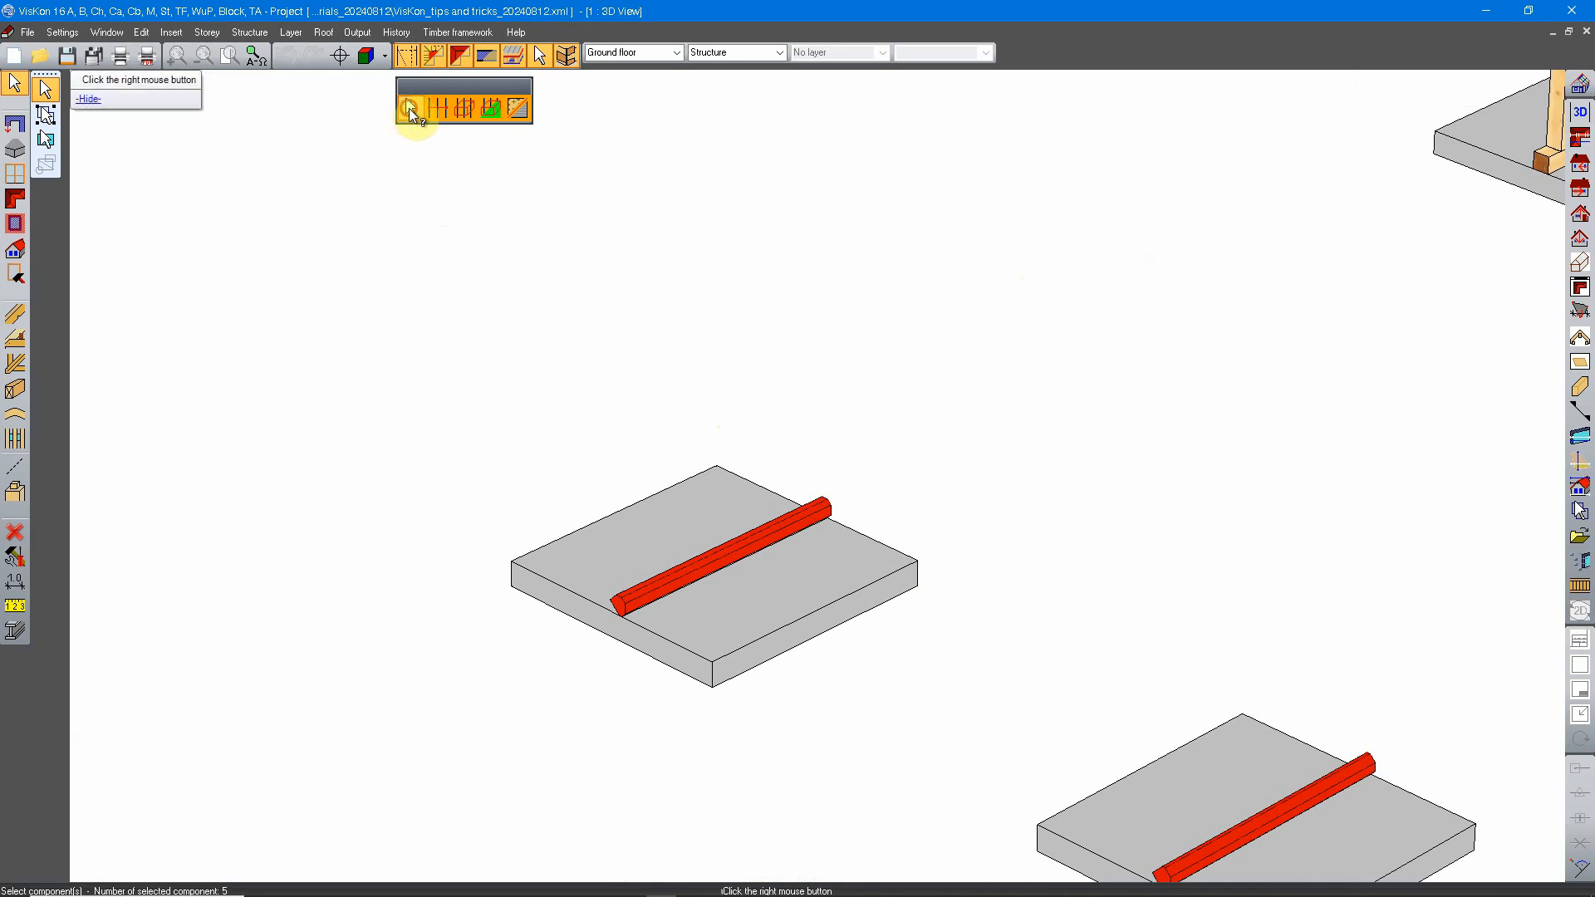
{"action": "middle_click_drag", "start_coordinate": [1250, 285], "coordinate": [595, 548]}
{"action": "left_click", "coordinate": [878, 430]}
{"action": "left_click", "coordinate": [815, 411]}
{"action": "scroll", "coordinate": [1070, 347], "scroll_direction": "down", "scroll_amount": 3}
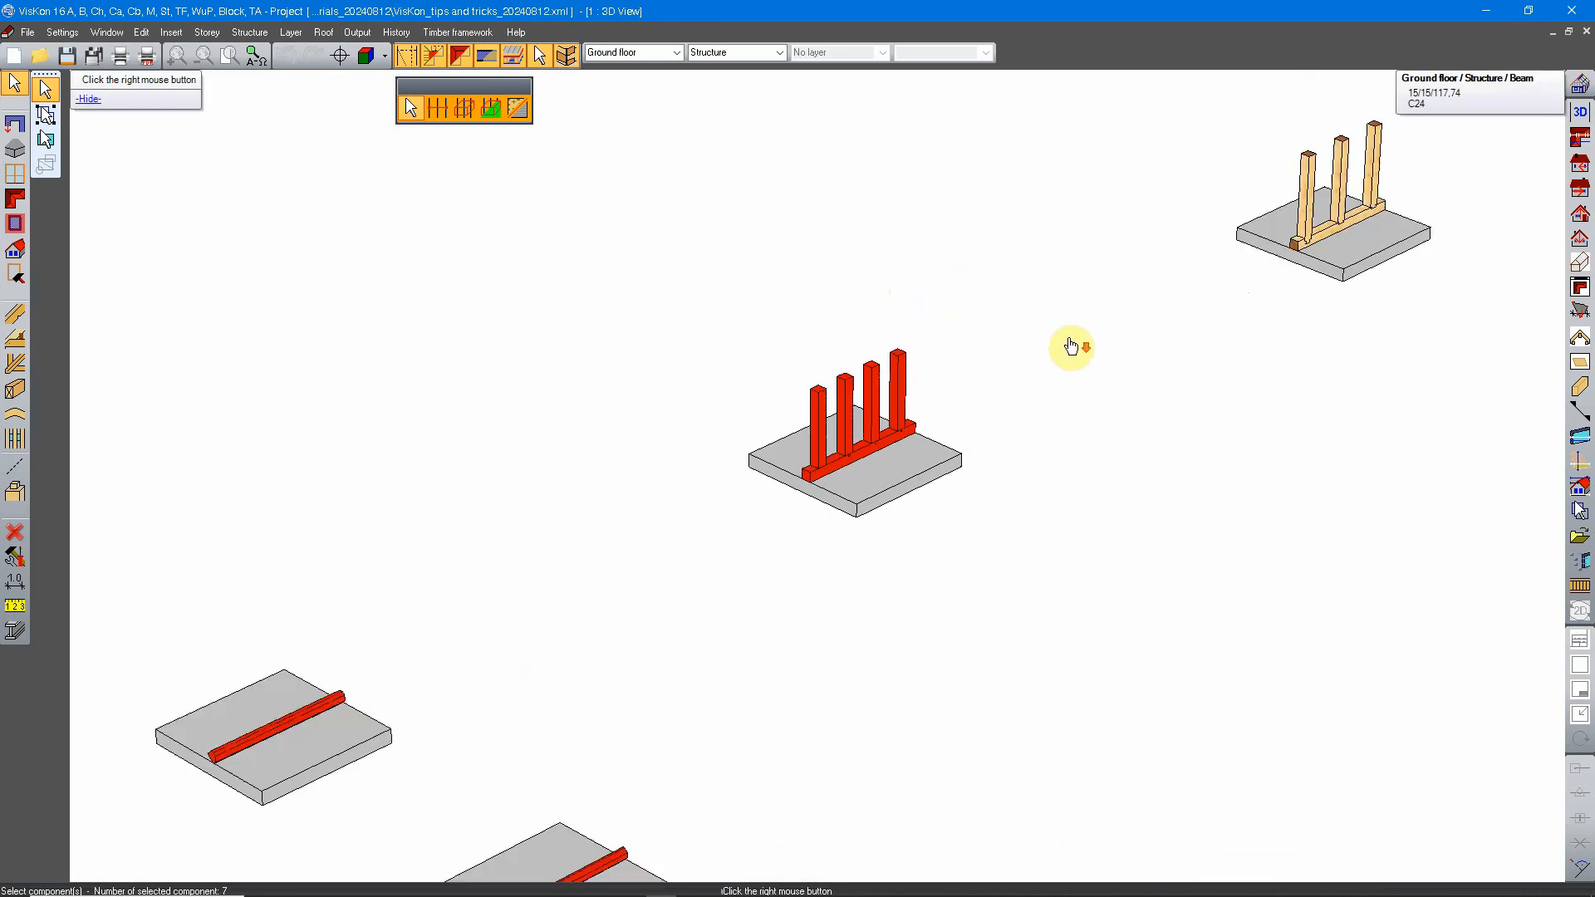
{"action": "middle_click_drag", "start_coordinate": [869, 475], "coordinate": [1126, 316]}
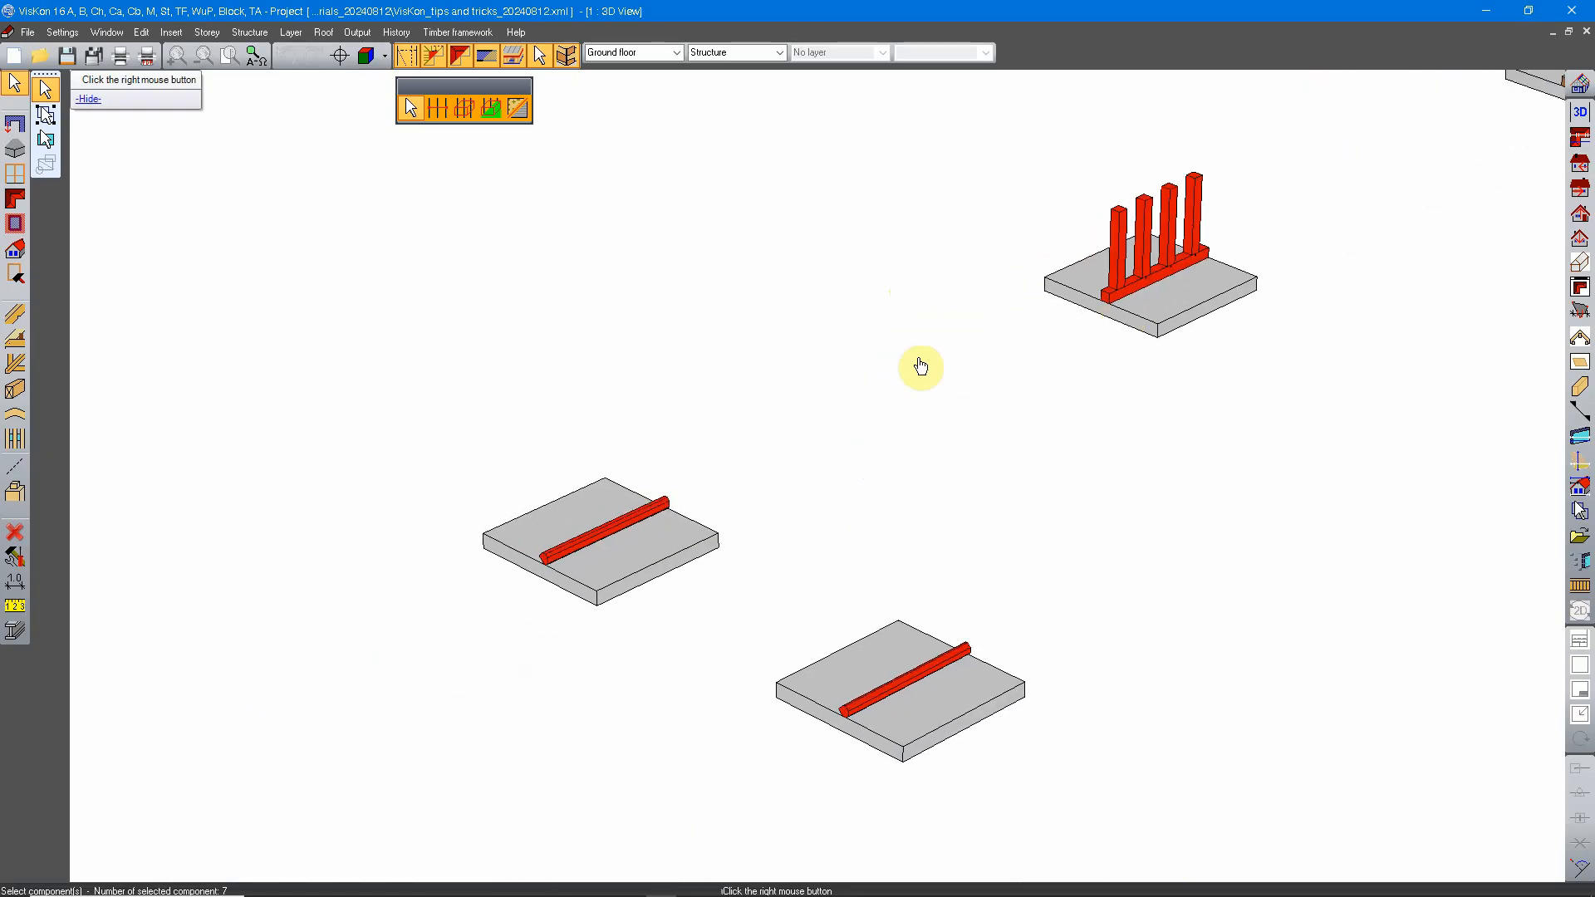
{"action": "right_click", "coordinate": [598, 234]}
Step: Start a component selection, select the four posts on the four-post slab by Multi-select along a line, and end the selection
{"action": "left_click", "coordinate": [15, 86]}
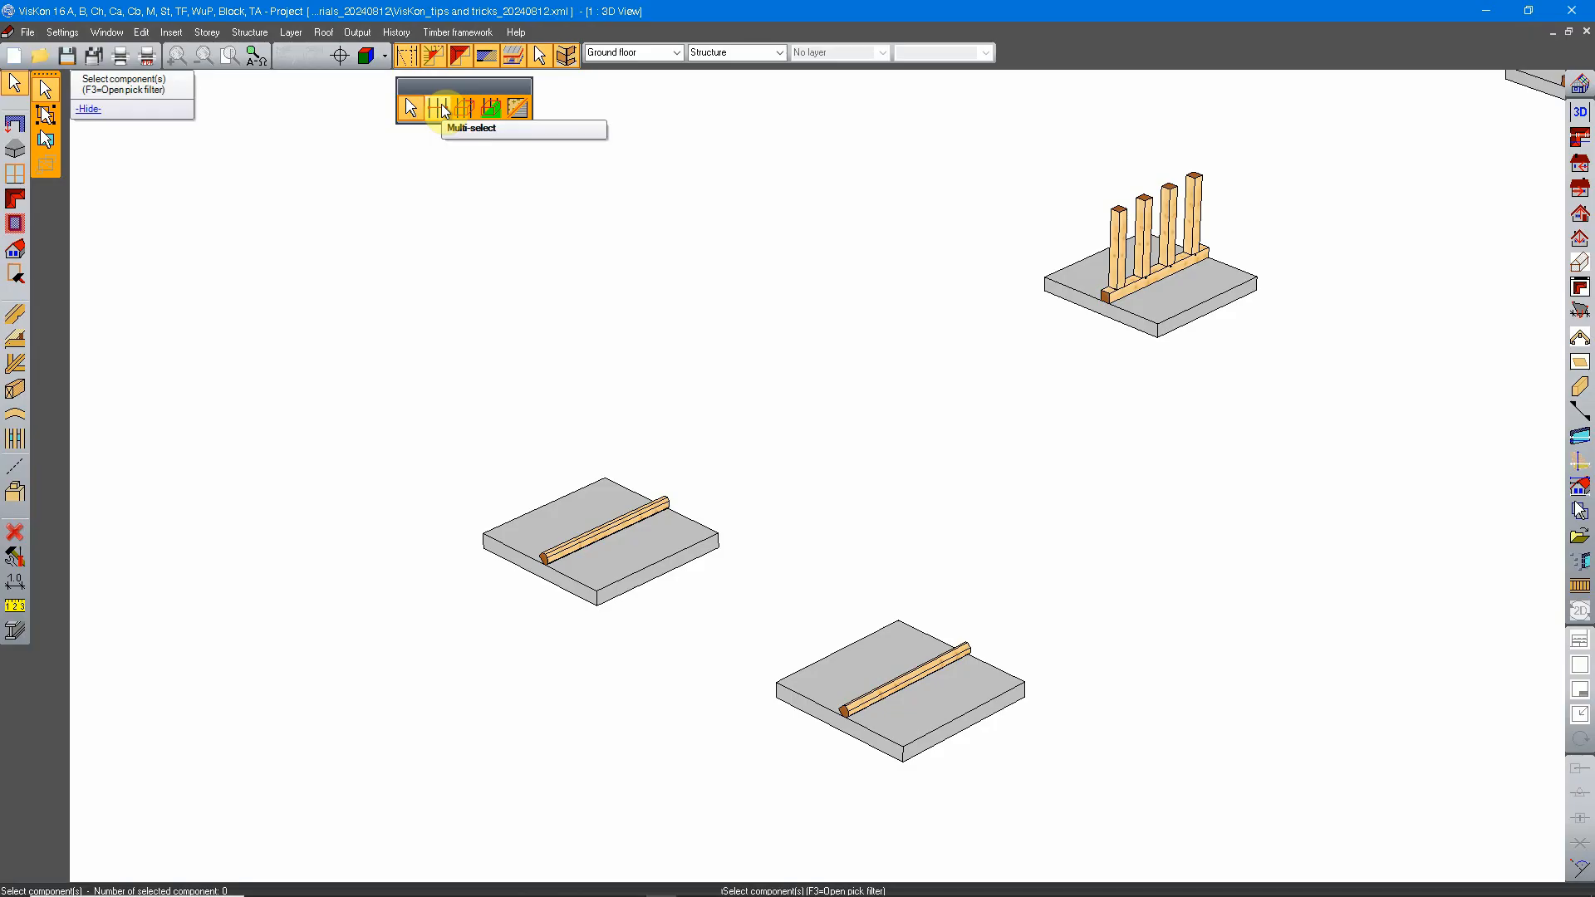
{"action": "left_click", "coordinate": [437, 110]}
{"action": "middle_click_drag", "start_coordinate": [1113, 125], "coordinate": [738, 231]}
{"action": "scroll", "coordinate": [816, 268], "scroll_direction": "up", "scroll_amount": 2}
{"action": "scroll", "coordinate": [815, 267], "scroll_direction": "up", "scroll_amount": 3}
{"action": "scroll", "coordinate": [747, 362], "scroll_direction": "up", "scroll_amount": 2}
{"action": "middle_click_drag", "start_coordinate": [745, 157], "coordinate": [849, 410]}
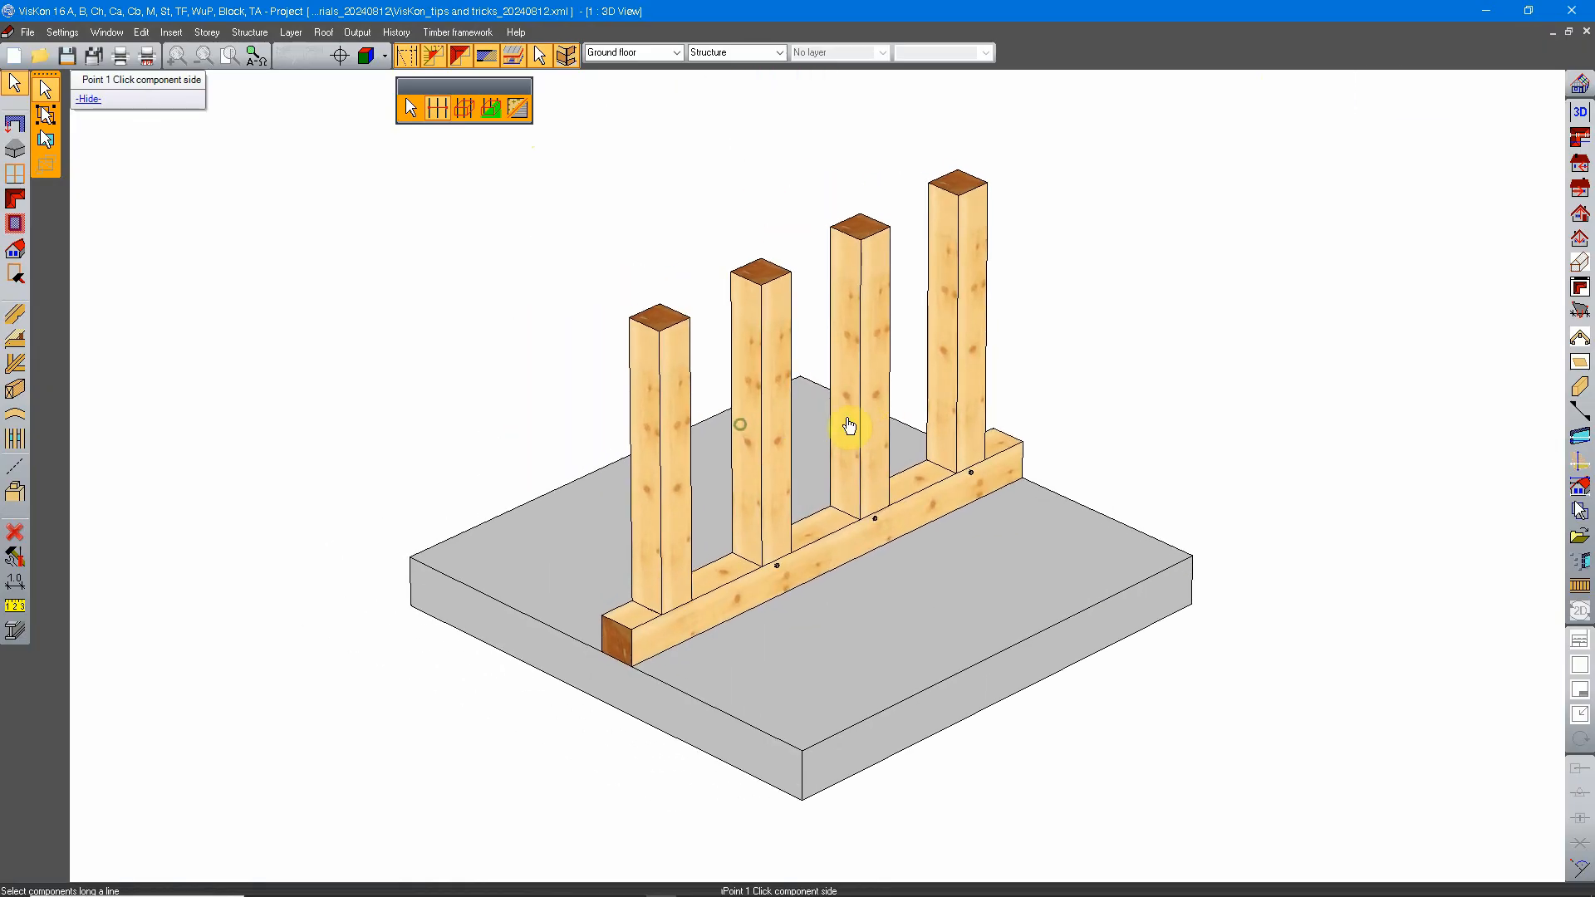
{"action": "scroll", "coordinate": [849, 410], "scroll_direction": "up", "scroll_amount": 1}
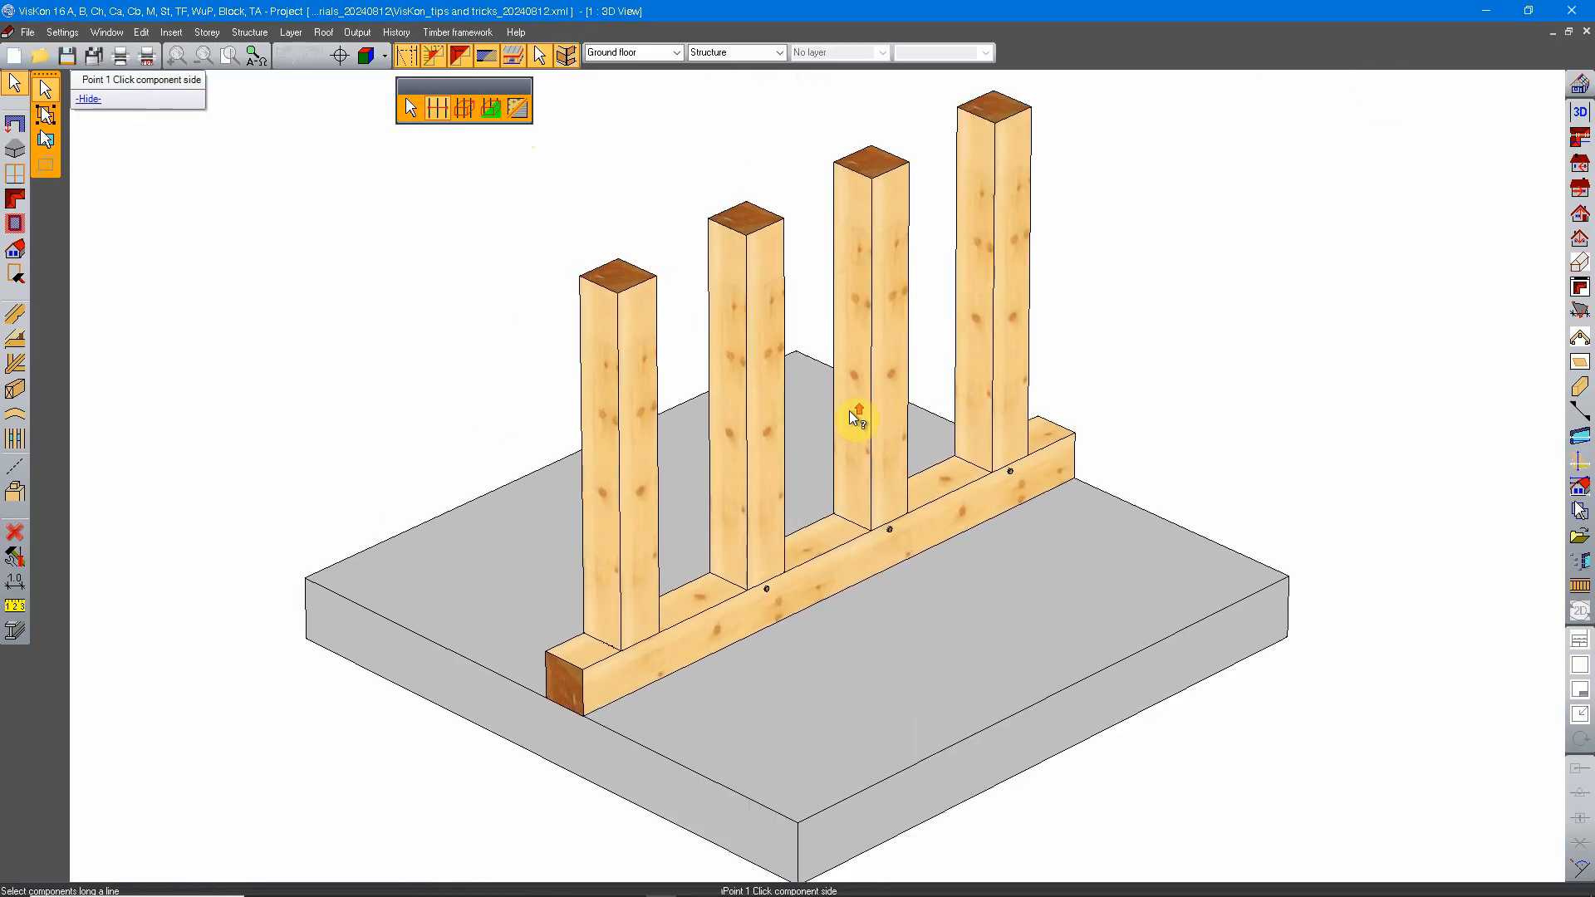
{"action": "left_click", "coordinate": [626, 352]}
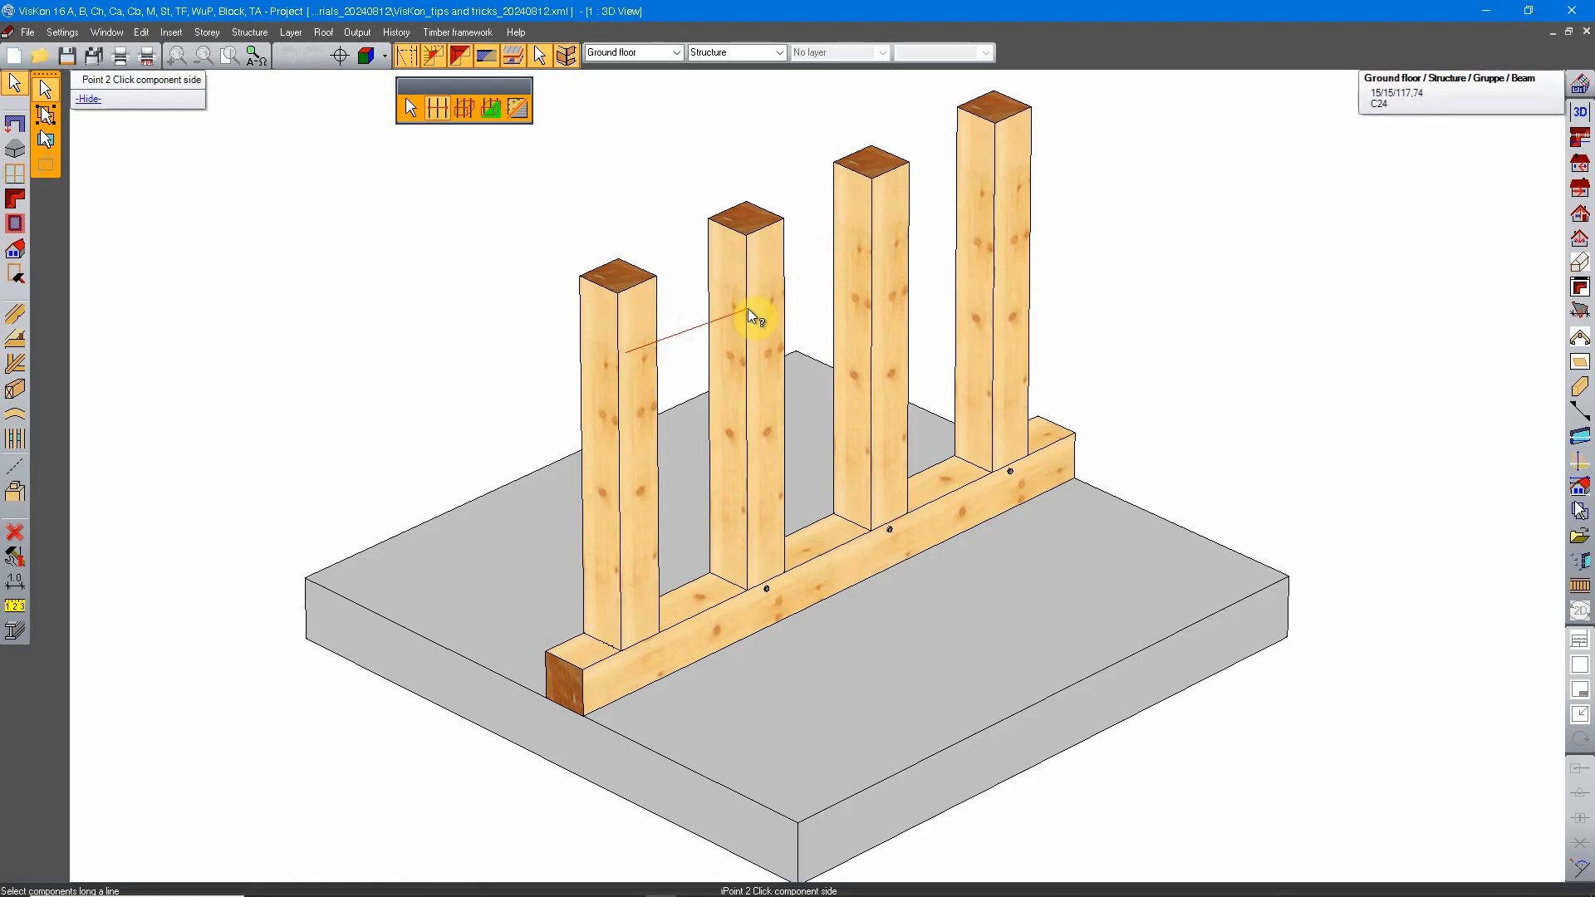
{"action": "left_click", "coordinate": [1020, 168]}
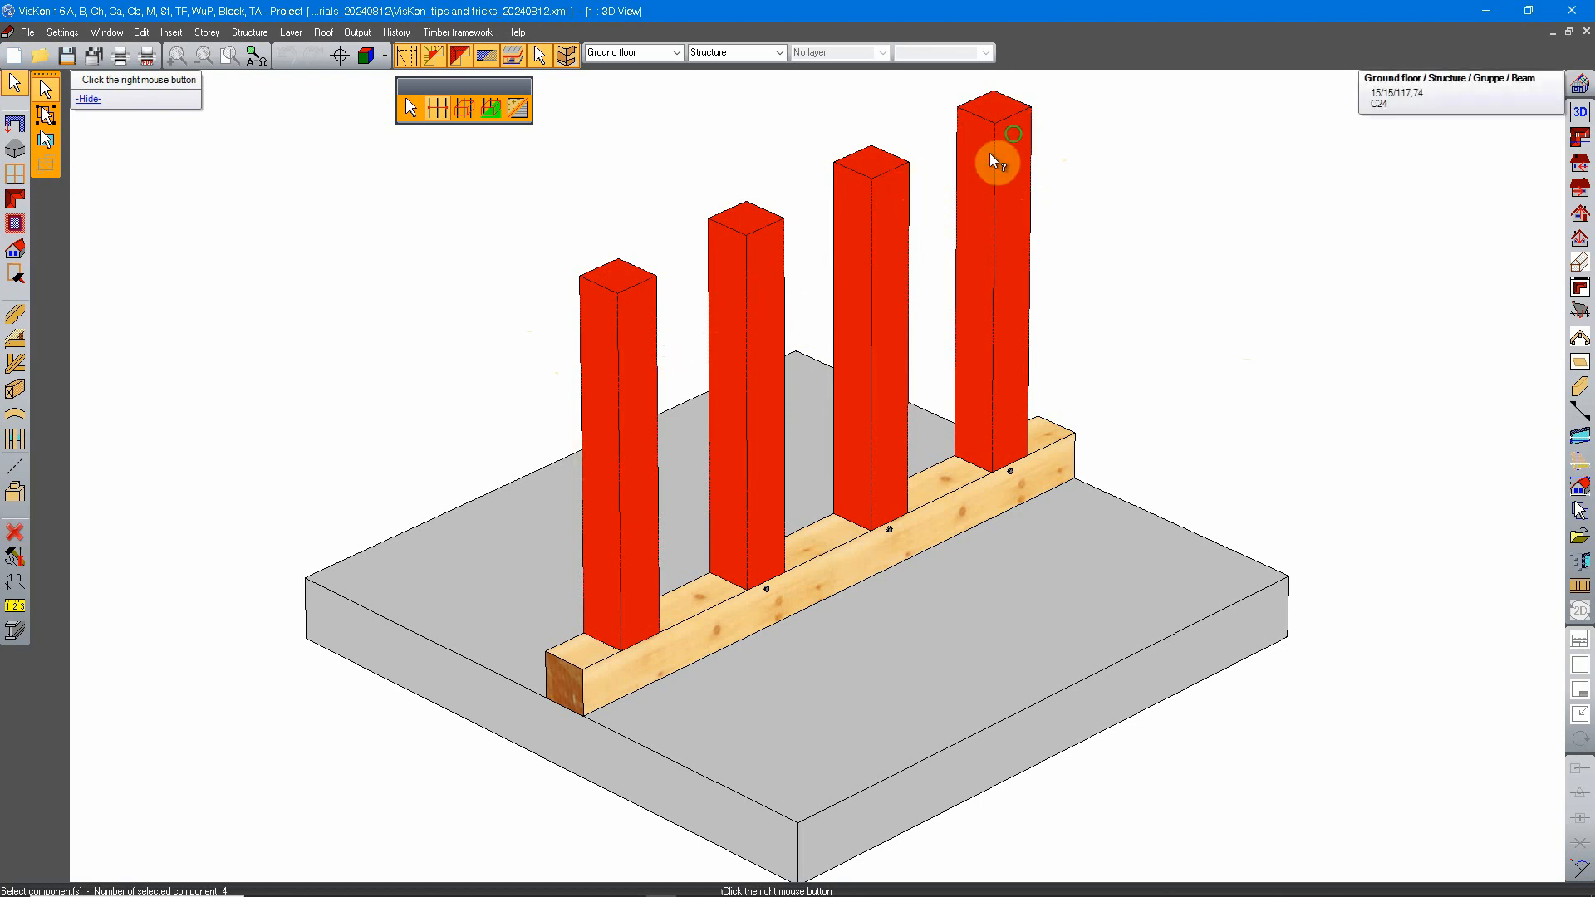
{"action": "middle_click_drag", "start_coordinate": [989, 153], "coordinate": [931, 229]}
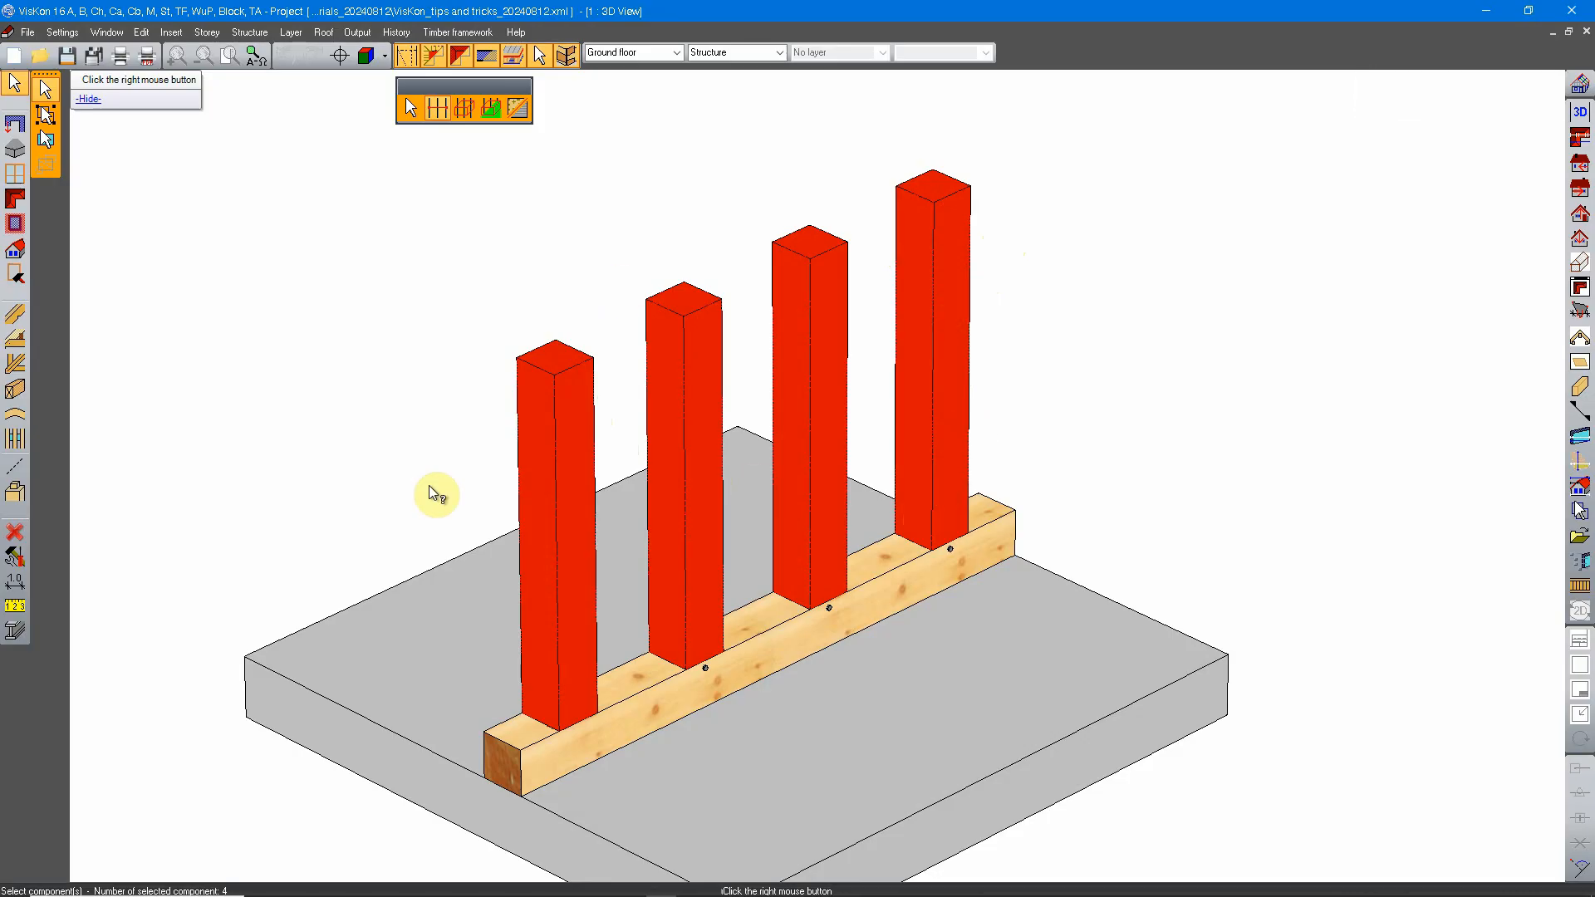
{"action": "scroll", "coordinate": [930, 427], "scroll_direction": "down", "scroll_amount": 4}
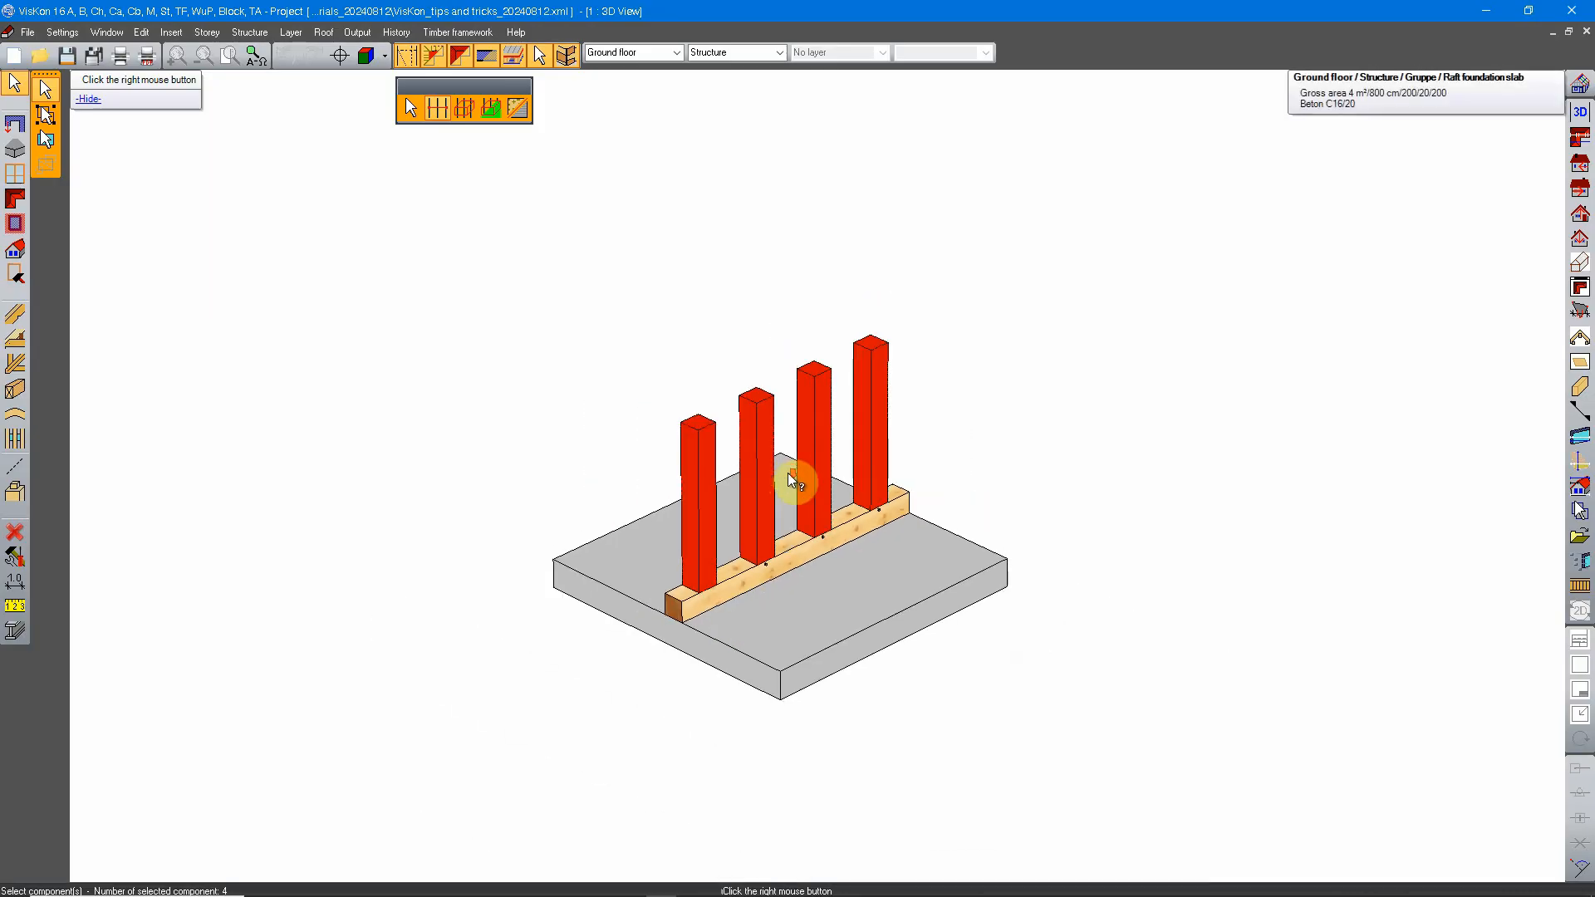
{"action": "right_click", "coordinate": [833, 439]}
Step: Start a new component selection, select the three posts on the three-post slab by Multi-select along a line, and end the selection
{"action": "middle_click_drag", "start_coordinate": [1389, 172], "coordinate": [661, 477]}
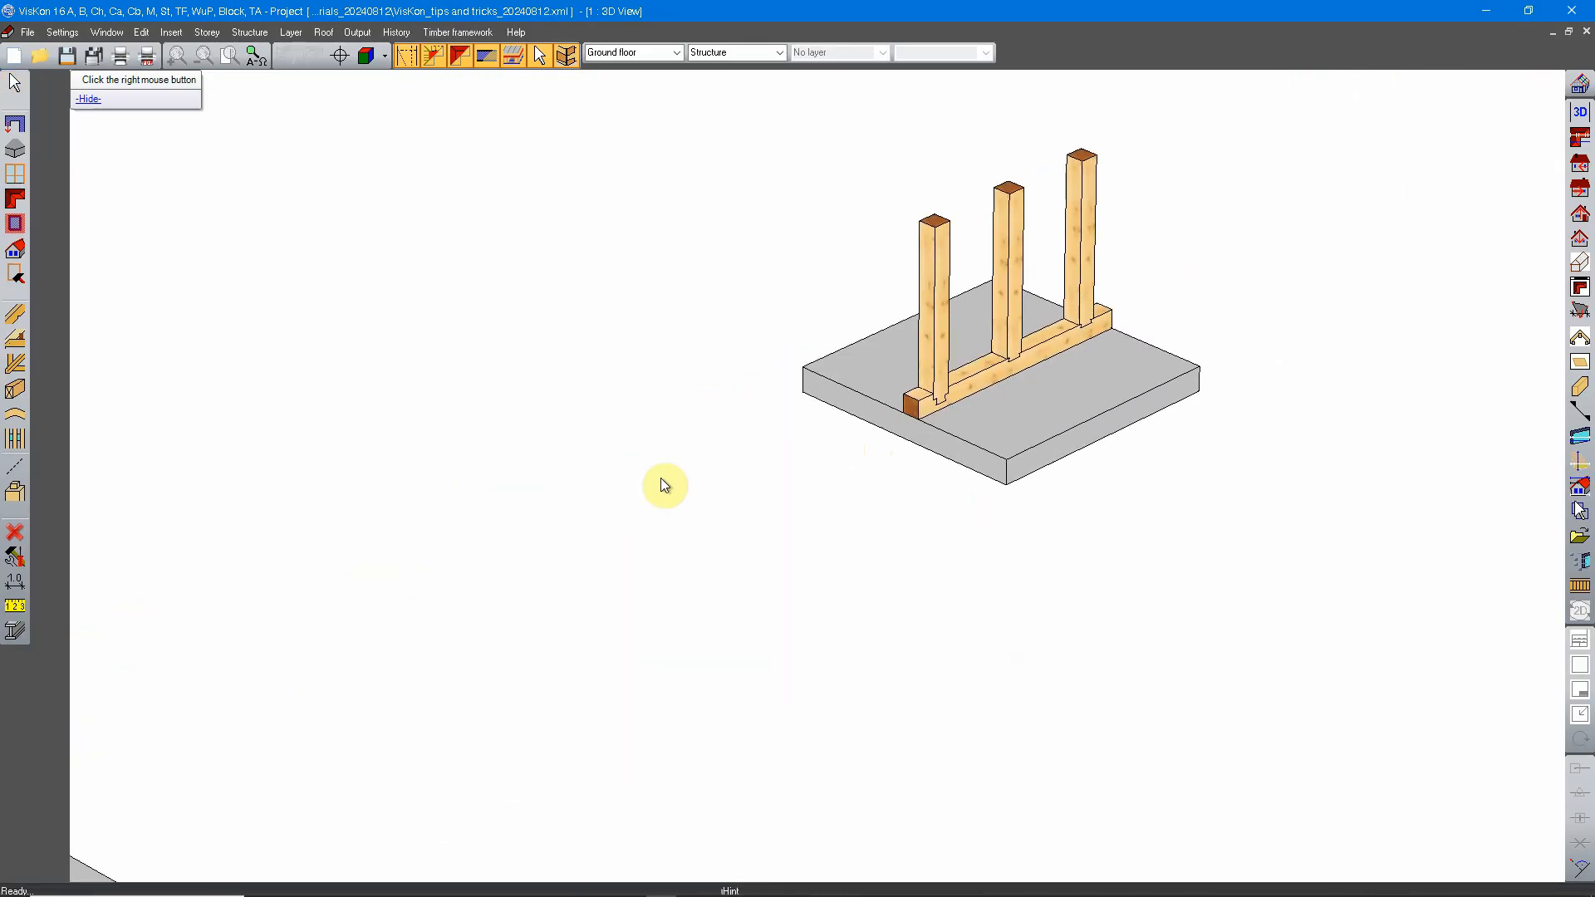
{"action": "middle_click_drag", "start_coordinate": [1024, 290], "coordinate": [816, 486]}
{"action": "scroll", "coordinate": [816, 487], "scroll_direction": "up", "scroll_amount": 3}
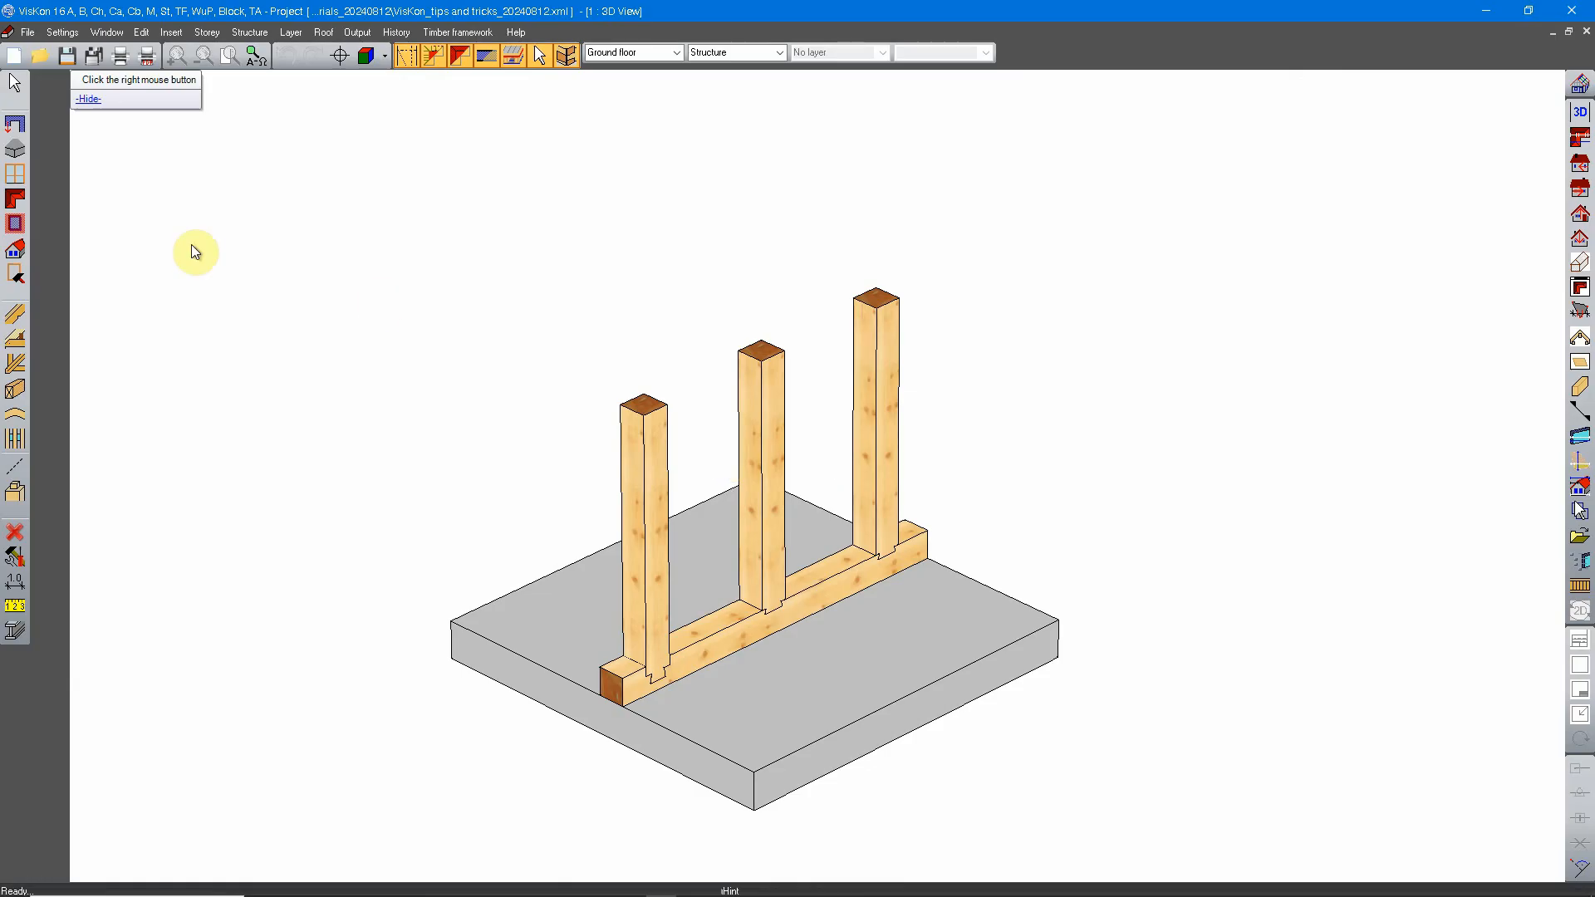
{"action": "left_click", "coordinate": [15, 83]}
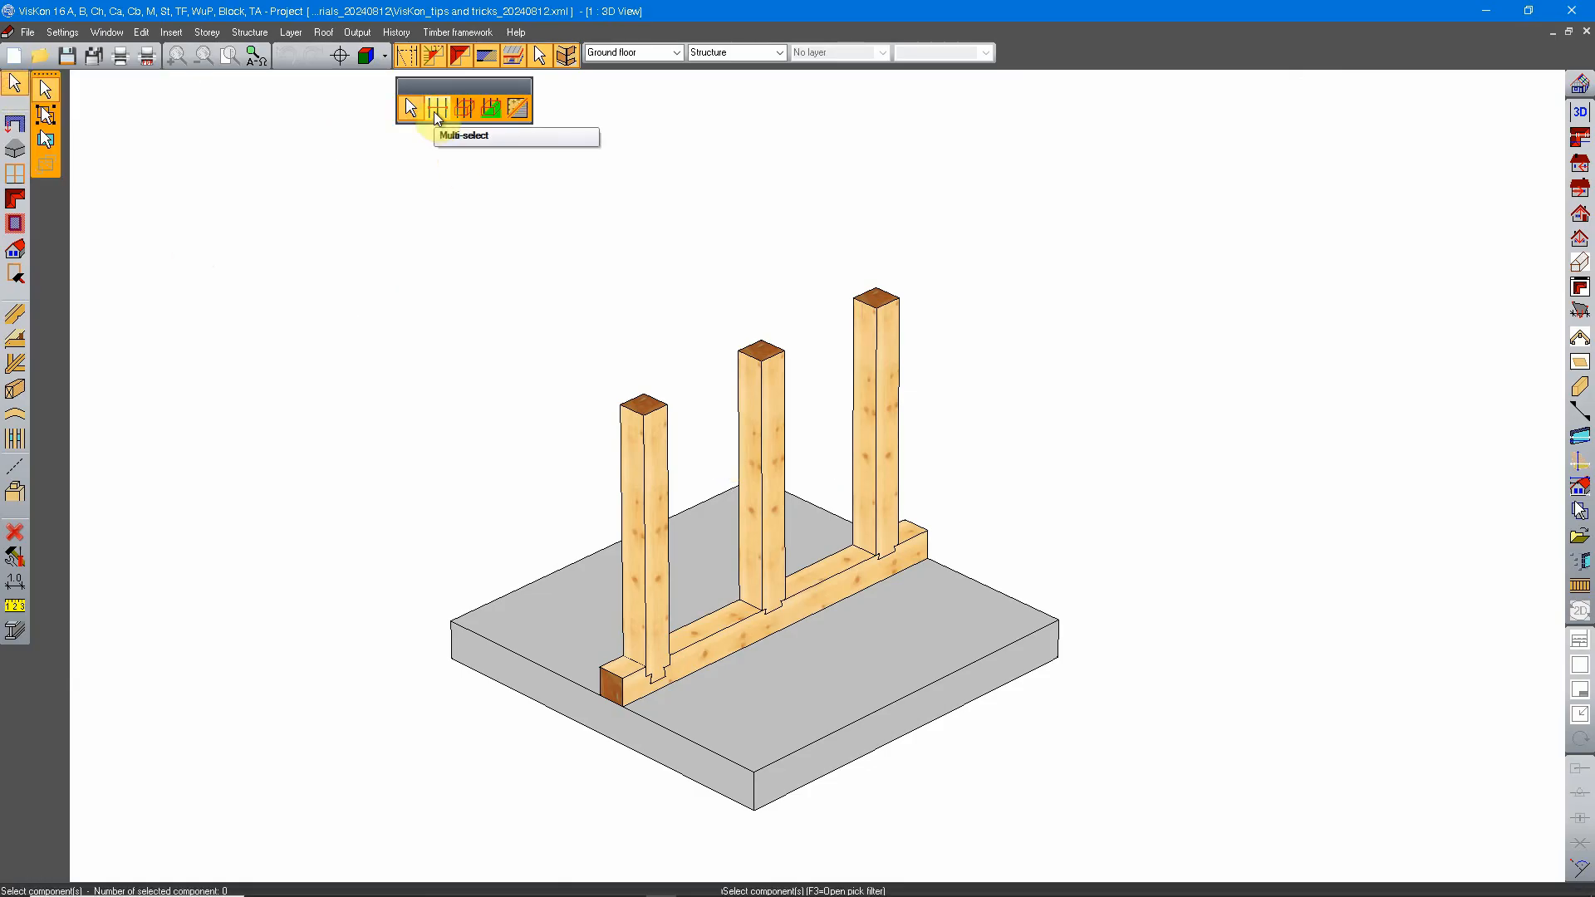
{"action": "left_click", "coordinate": [435, 109]}
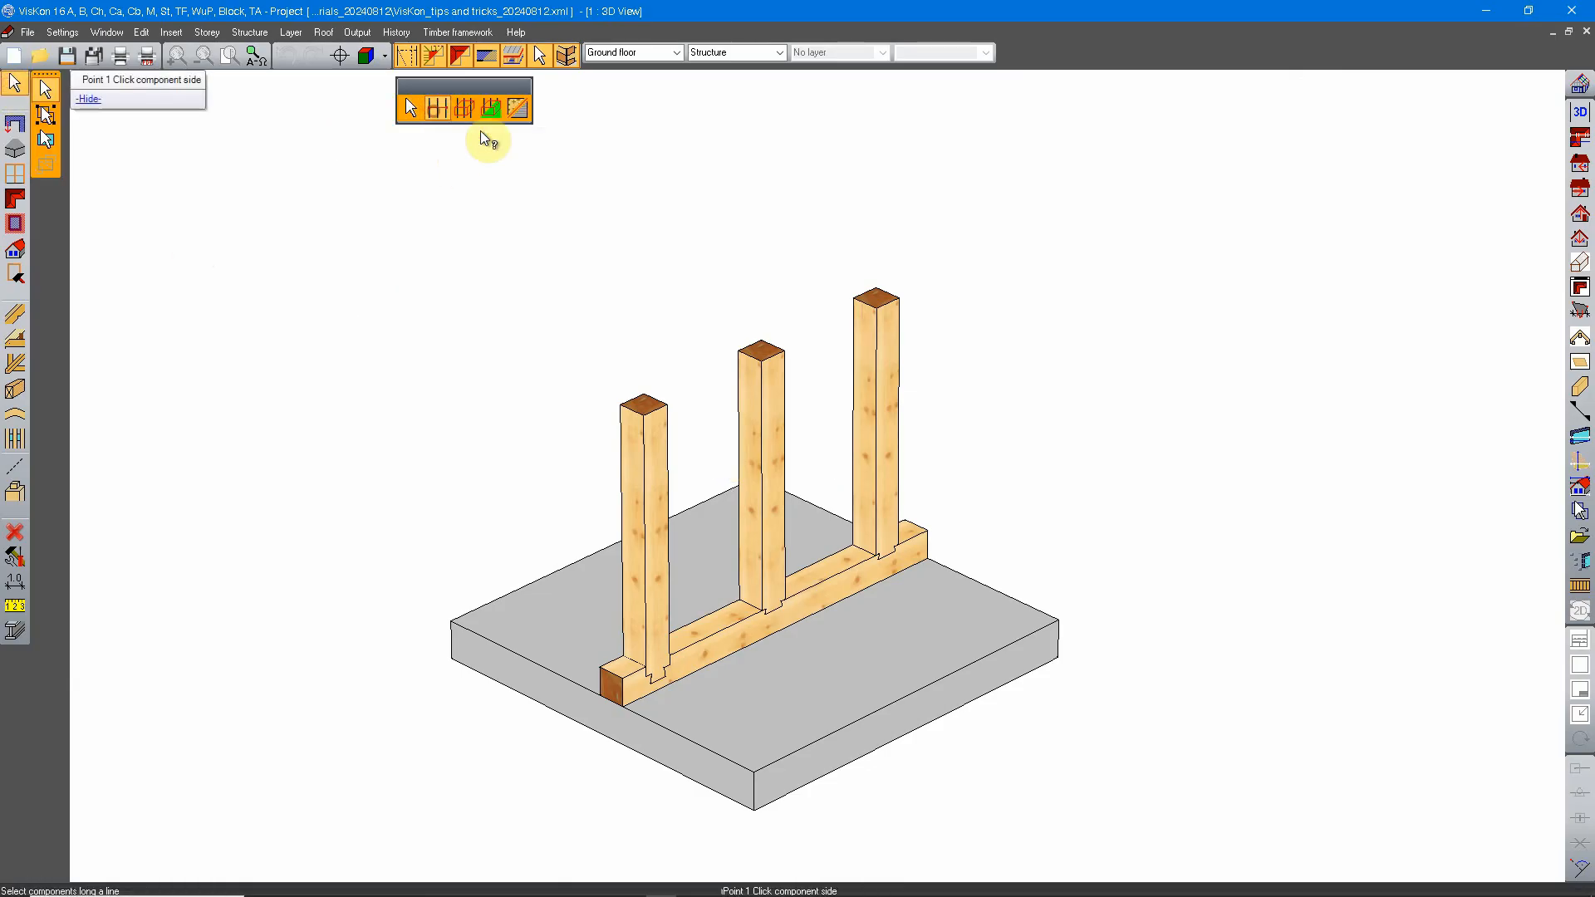
{"action": "left_click", "coordinate": [653, 439]}
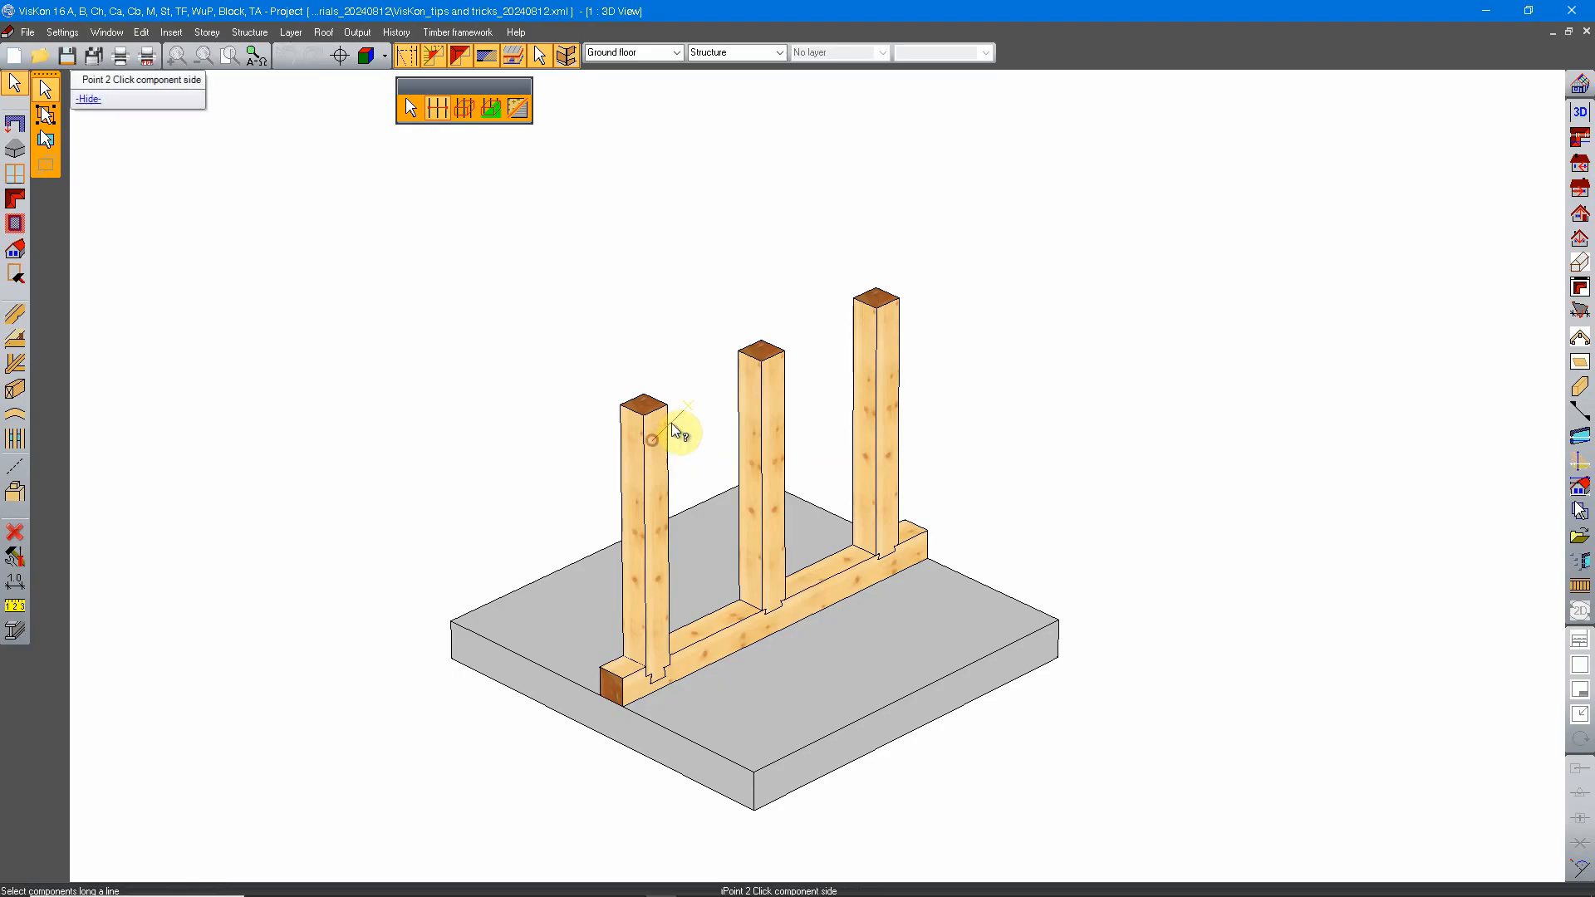
{"action": "left_click", "coordinate": [892, 327]}
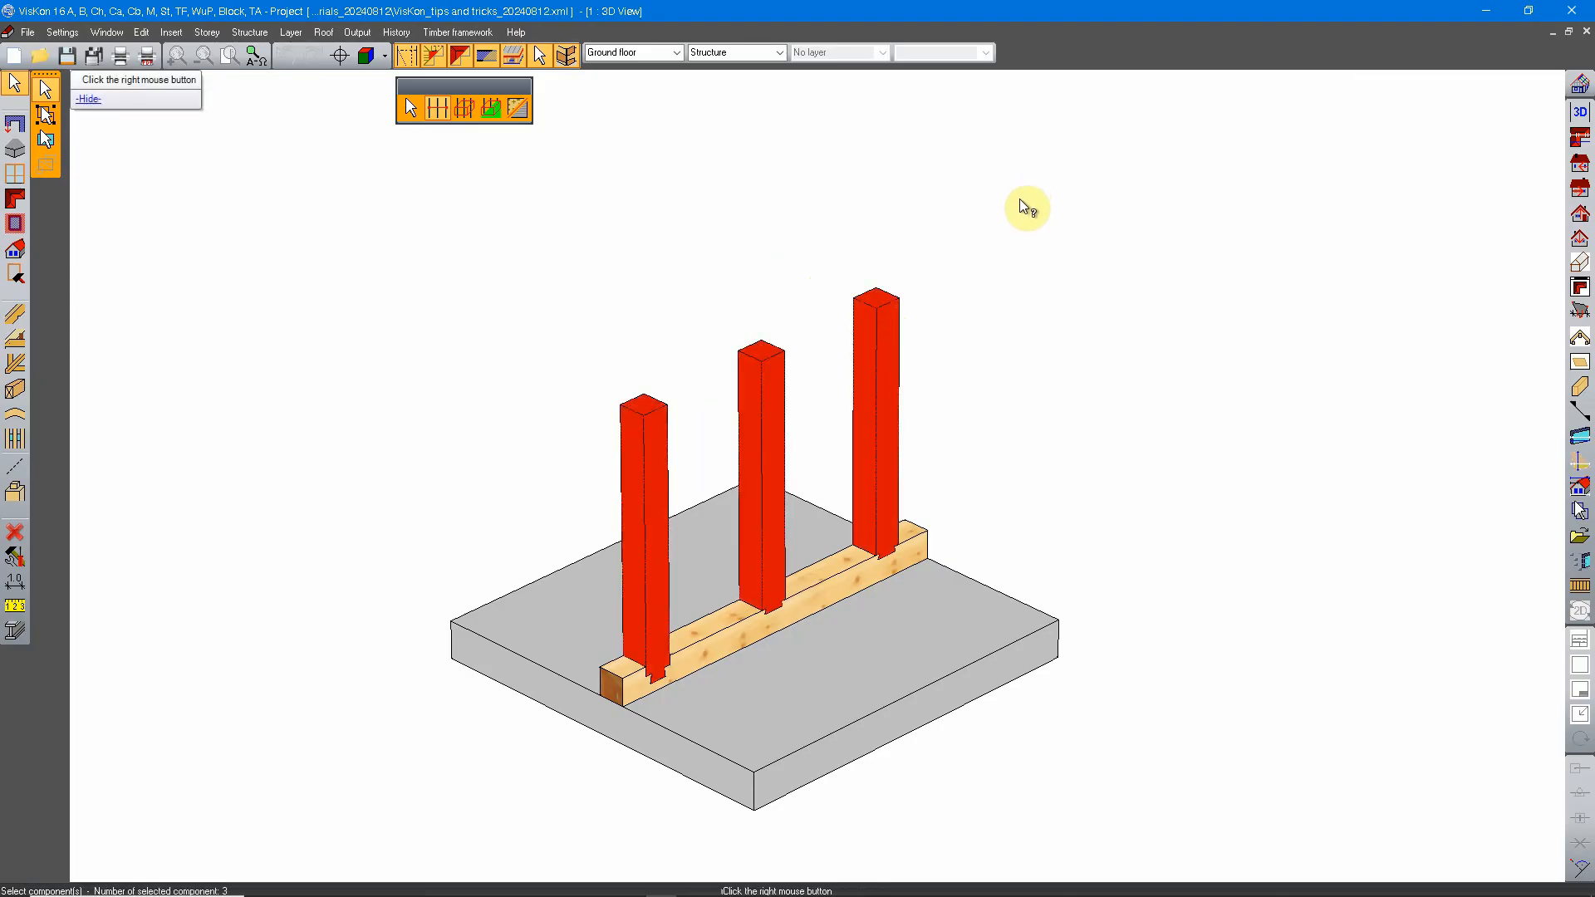
{"action": "scroll", "coordinate": [880, 415], "scroll_direction": "down", "scroll_amount": 2}
{"action": "scroll", "coordinate": [828, 489], "scroll_direction": "up", "scroll_amount": 3}
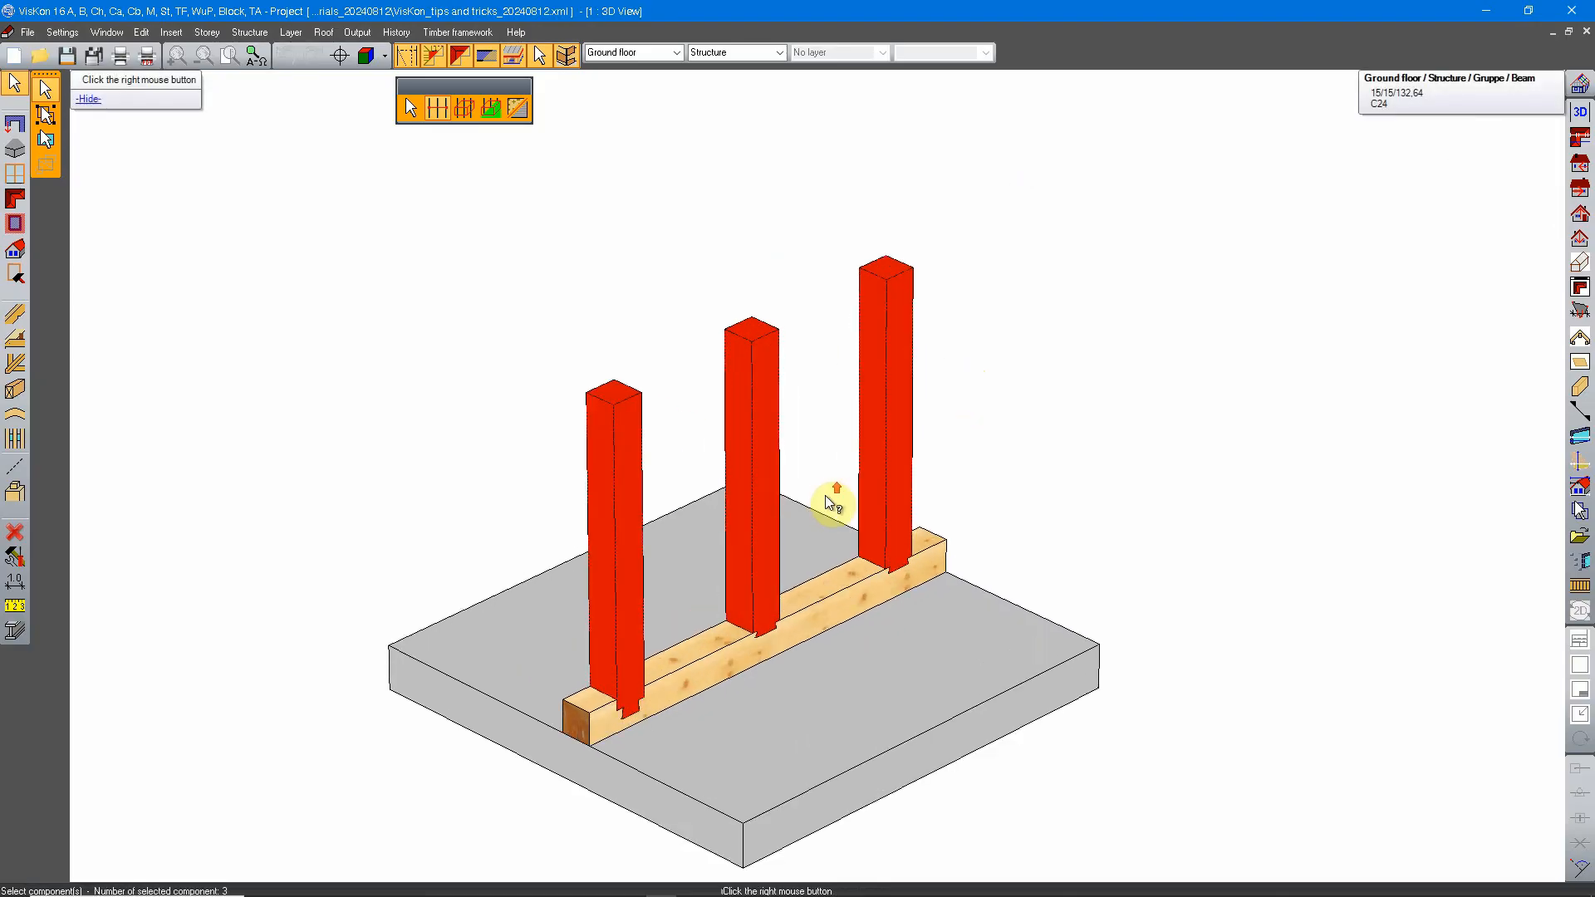
{"action": "middle_click_drag", "start_coordinate": [827, 495], "coordinate": [794, 451]}
{"action": "scroll", "coordinate": [833, 428], "scroll_direction": "down", "scroll_amount": 1}
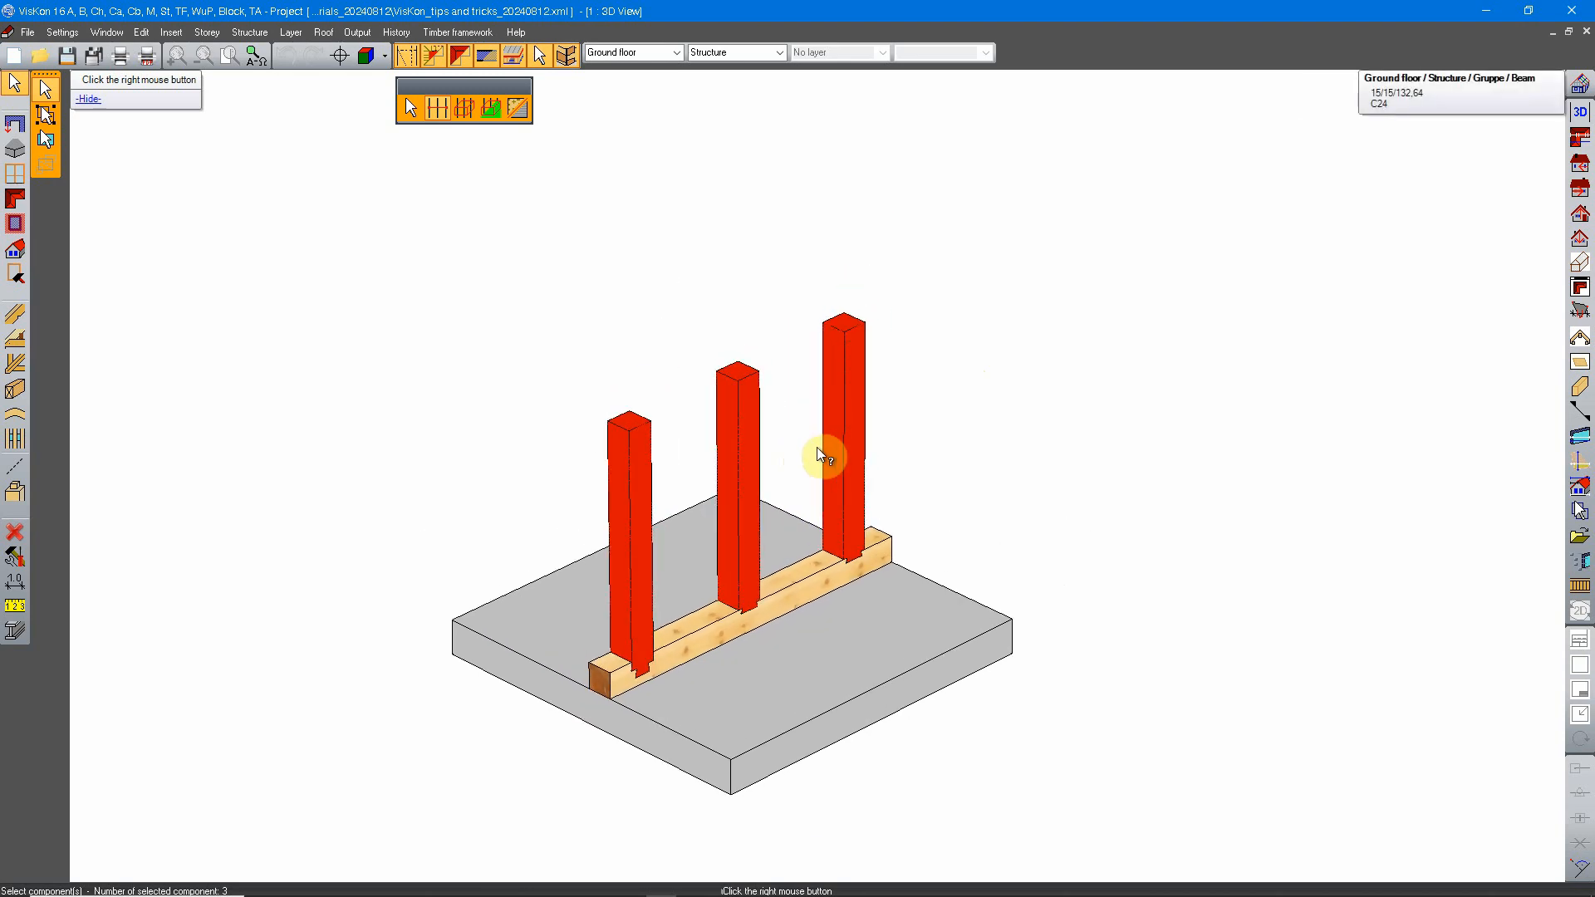
{"action": "scroll", "coordinate": [817, 450], "scroll_direction": "down", "scroll_amount": 2}
{"action": "middle_click_drag", "start_coordinate": [892, 387], "coordinate": [800, 439]}
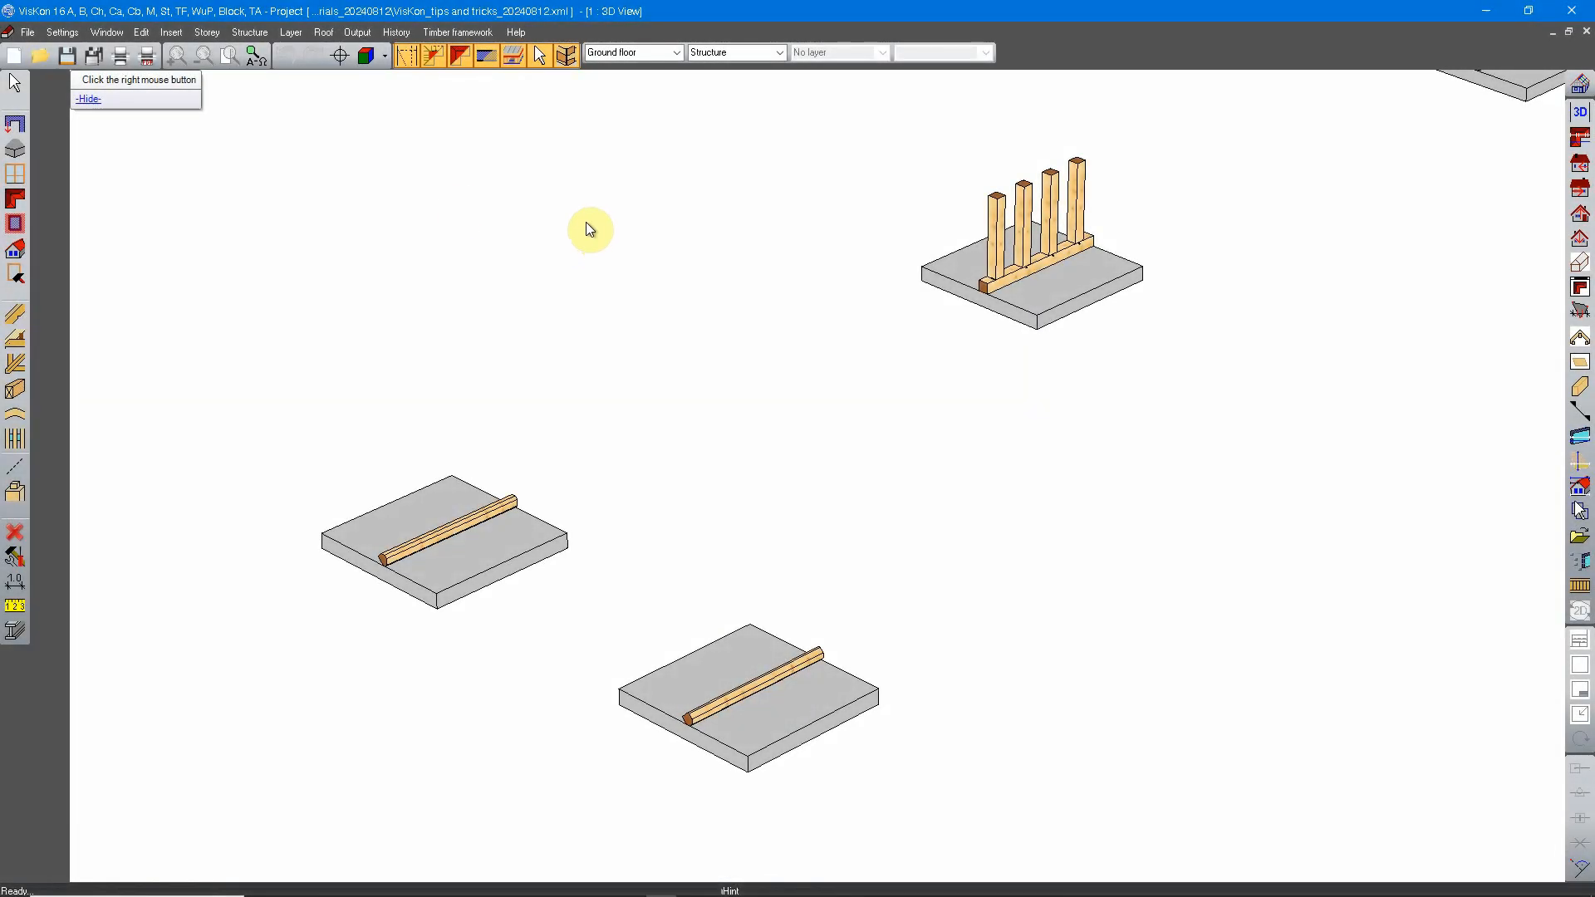
Step: Start a component selection and enclose the two single-beam slabs and the four-post slab in a box-shaped surface selection
{"action": "right_click", "coordinate": [716, 343]}
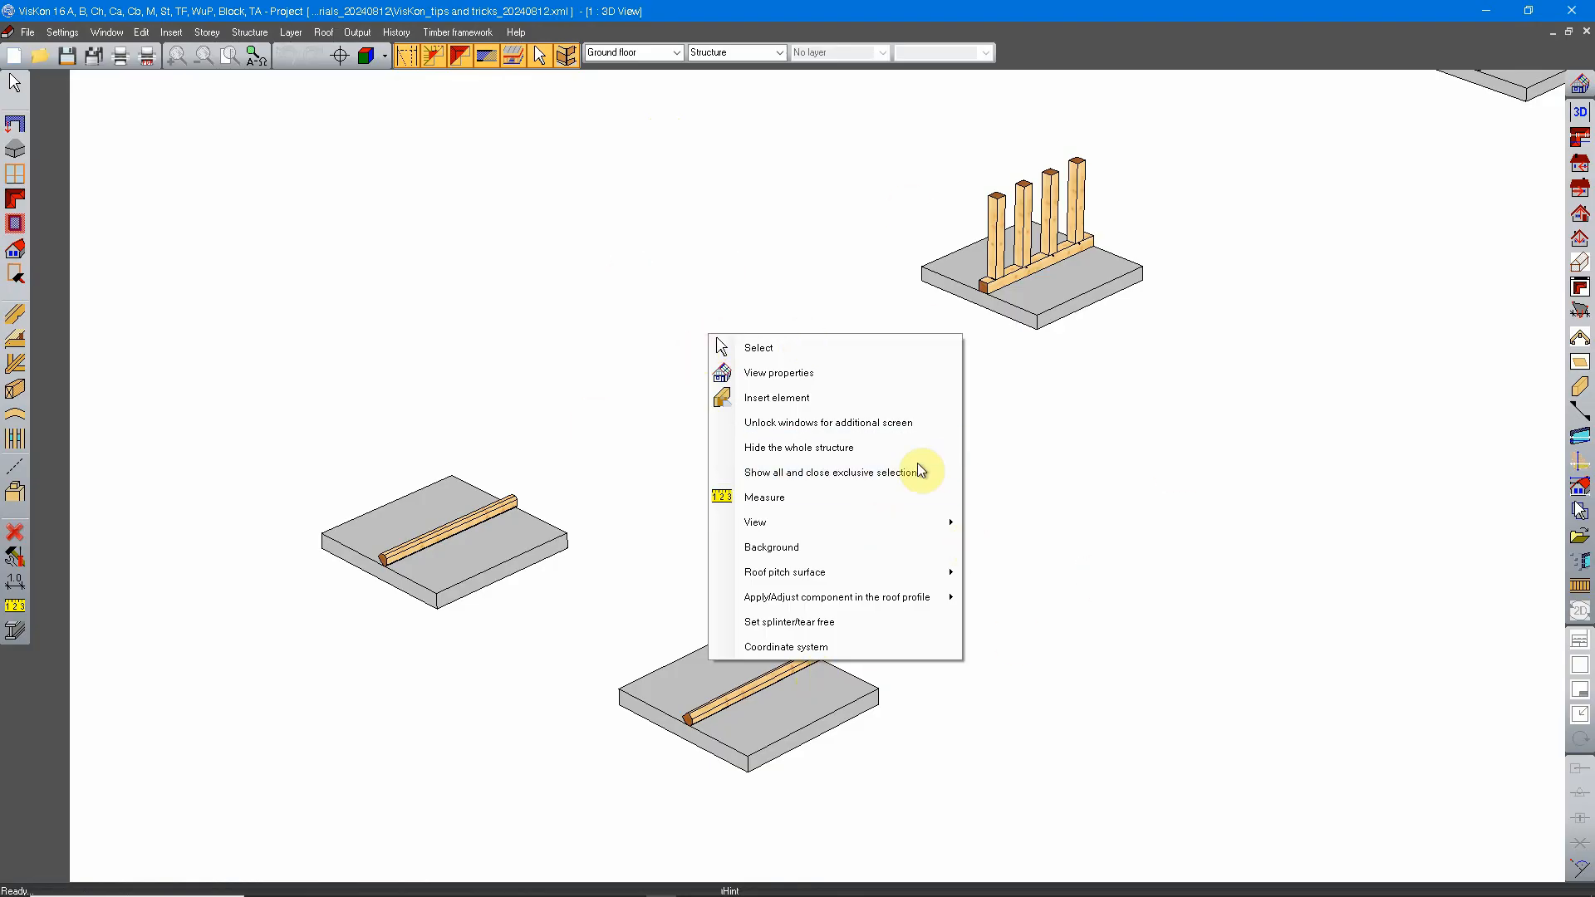
{"action": "left_click", "coordinate": [781, 347]}
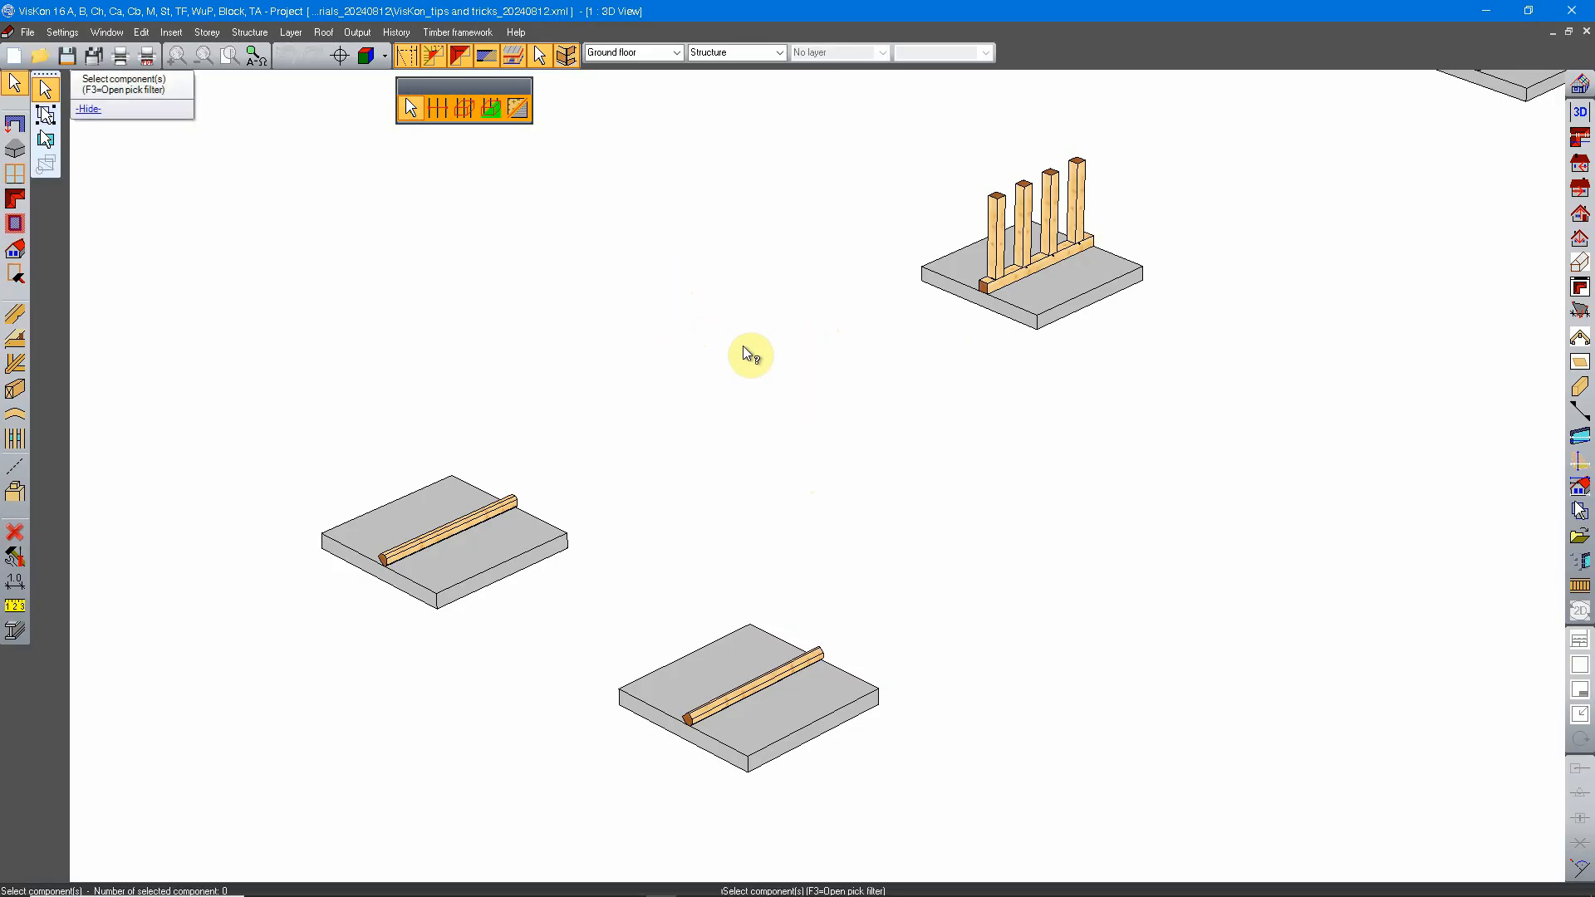
{"action": "right_click", "coordinate": [669, 292]}
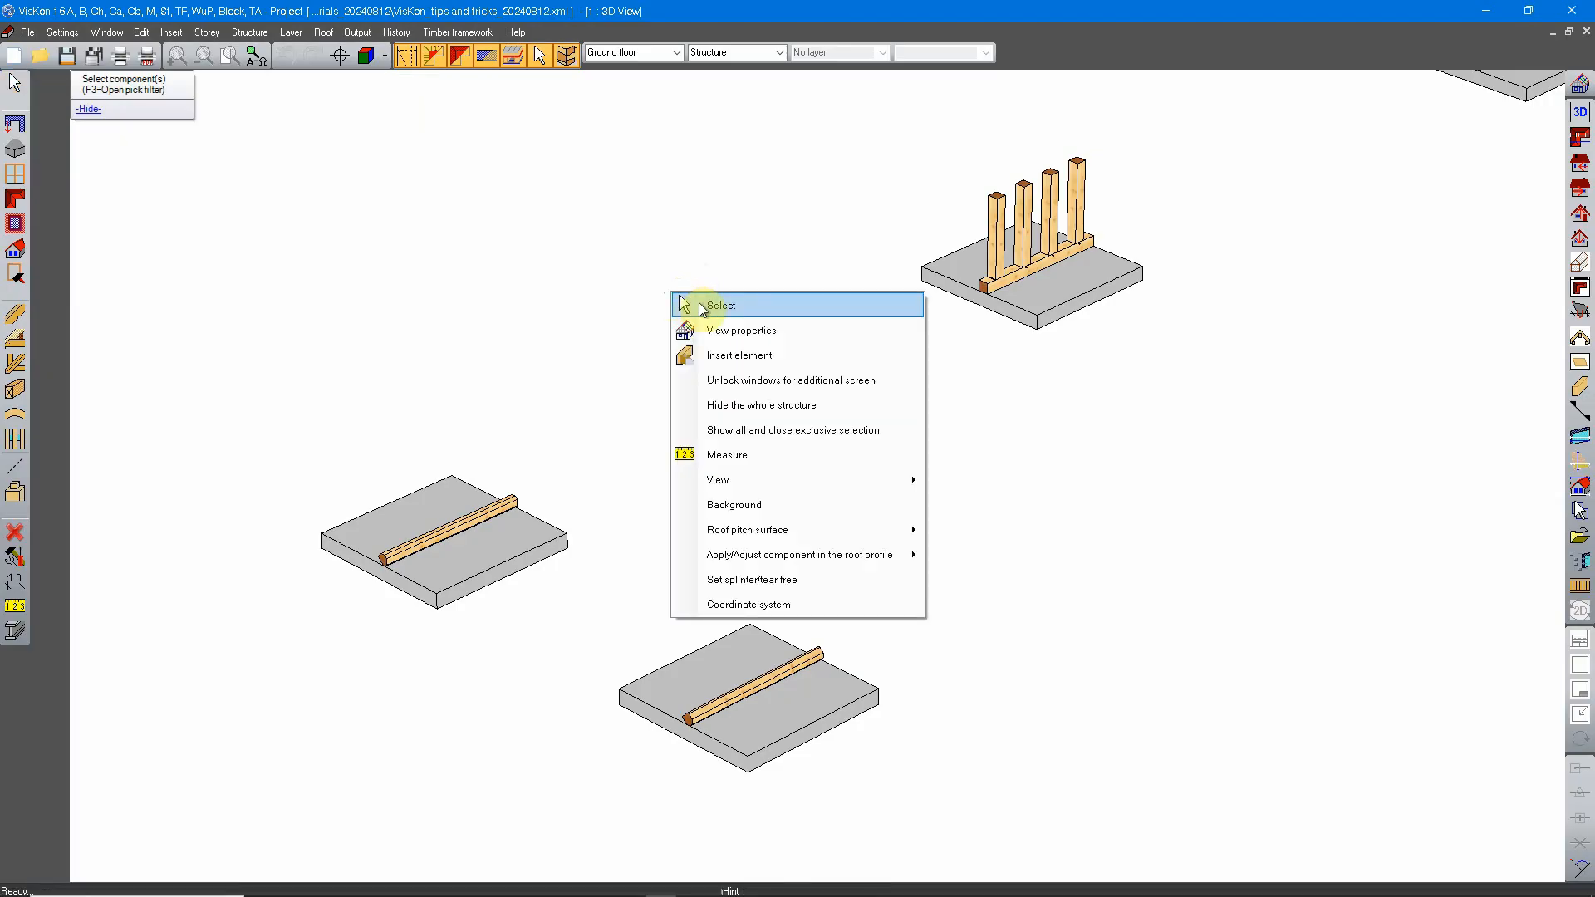
{"action": "left_click", "coordinate": [719, 303]}
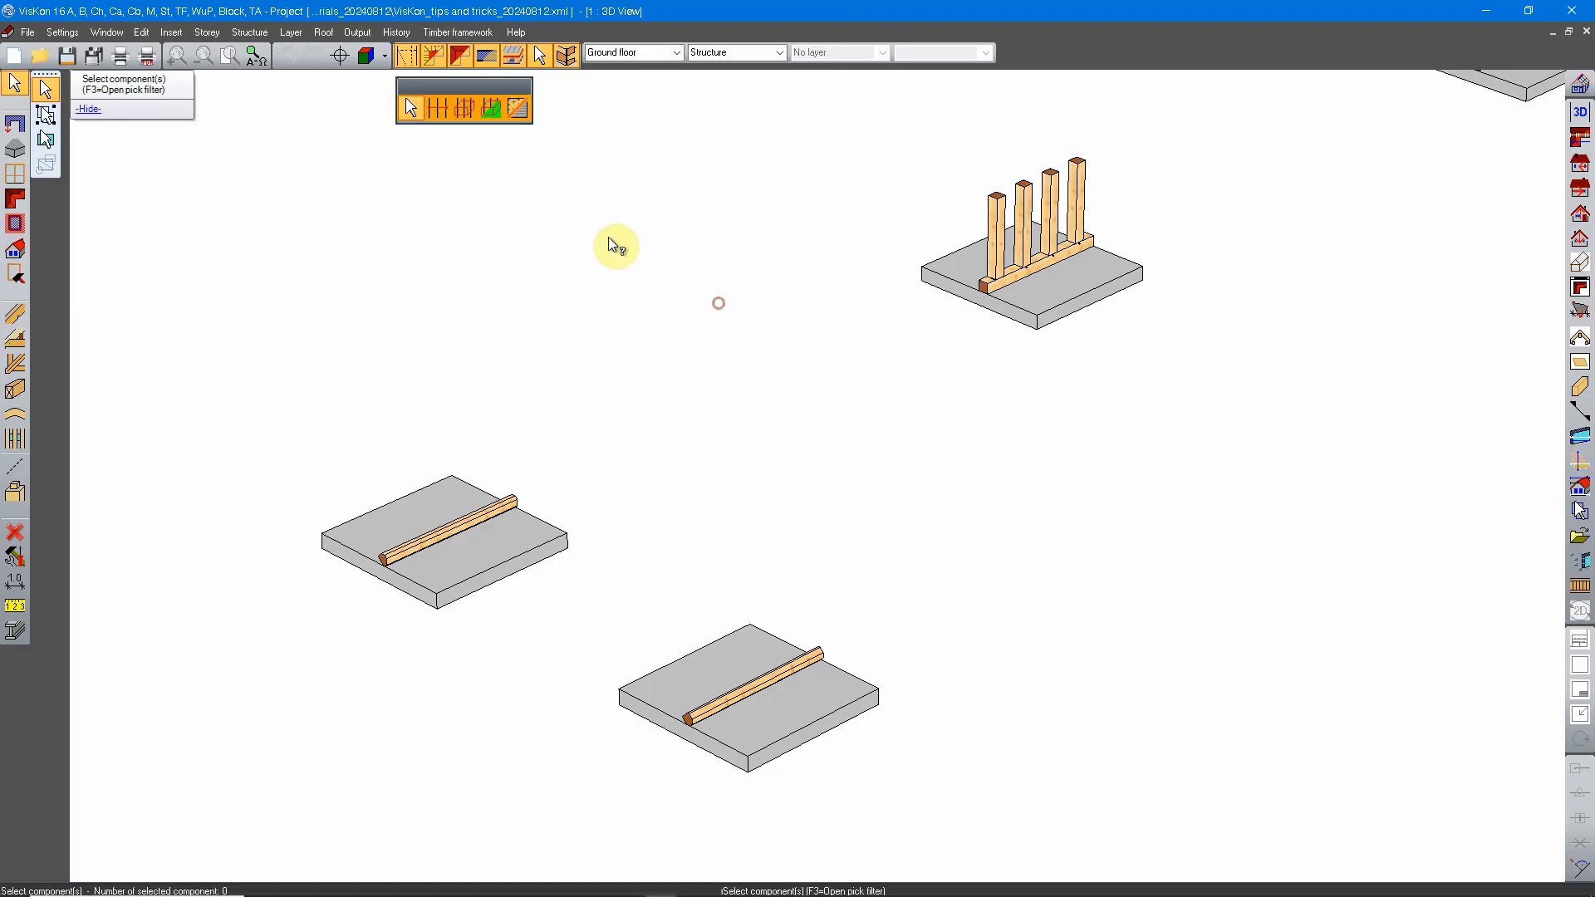
{"action": "left_click", "coordinate": [465, 107]}
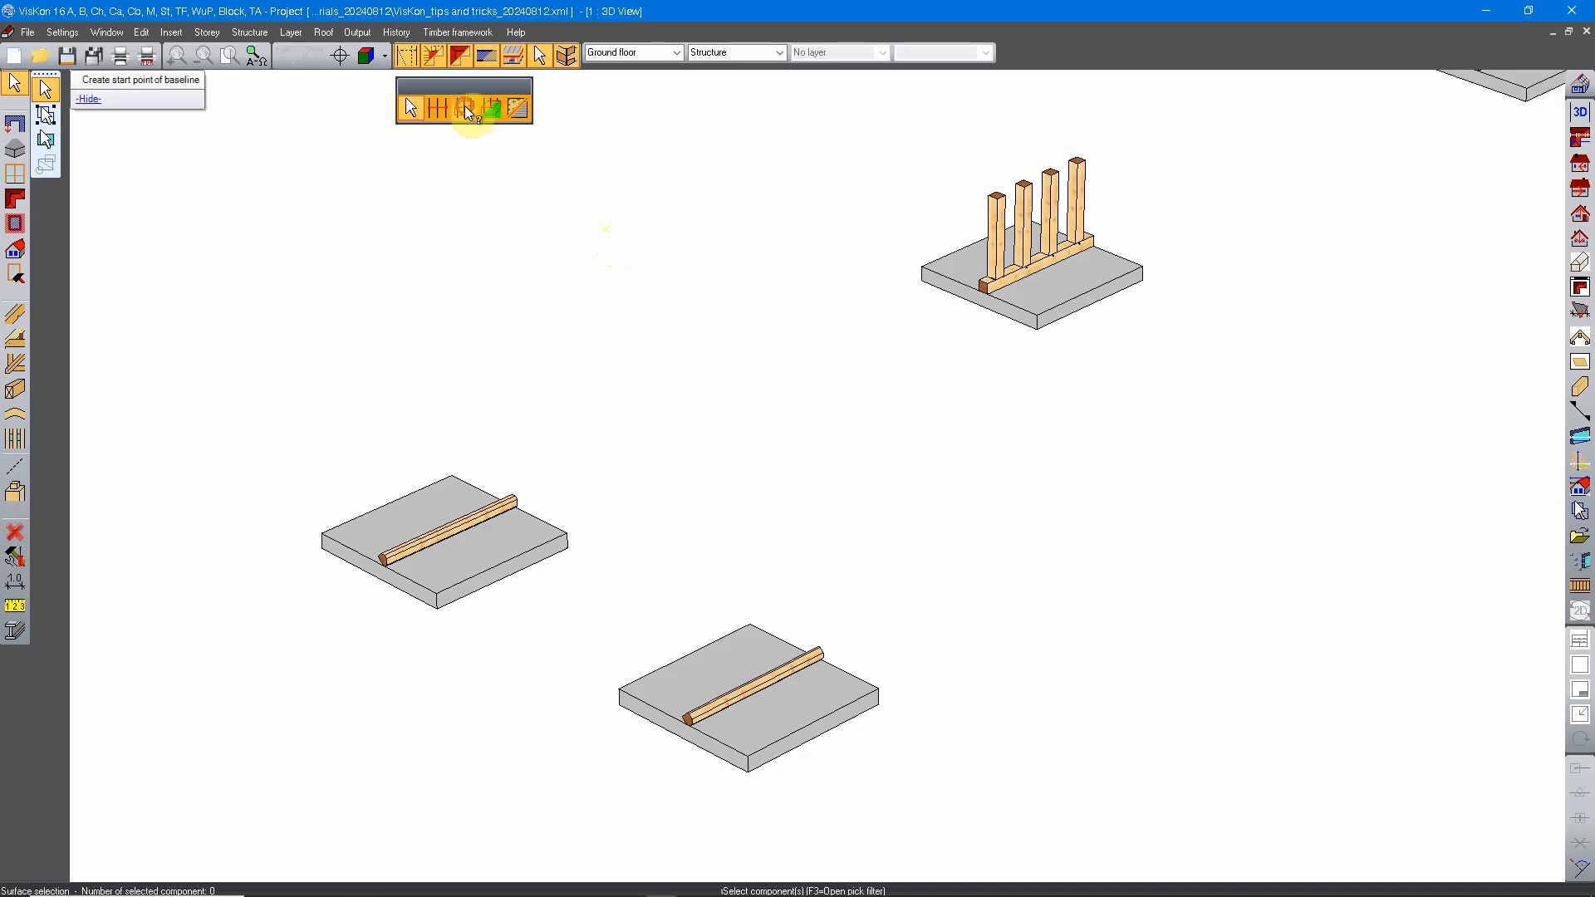
{"action": "scroll", "coordinate": [839, 376], "scroll_direction": "down", "scroll_amount": 2}
{"action": "middle_click_drag", "start_coordinate": [856, 394], "coordinate": [837, 383]}
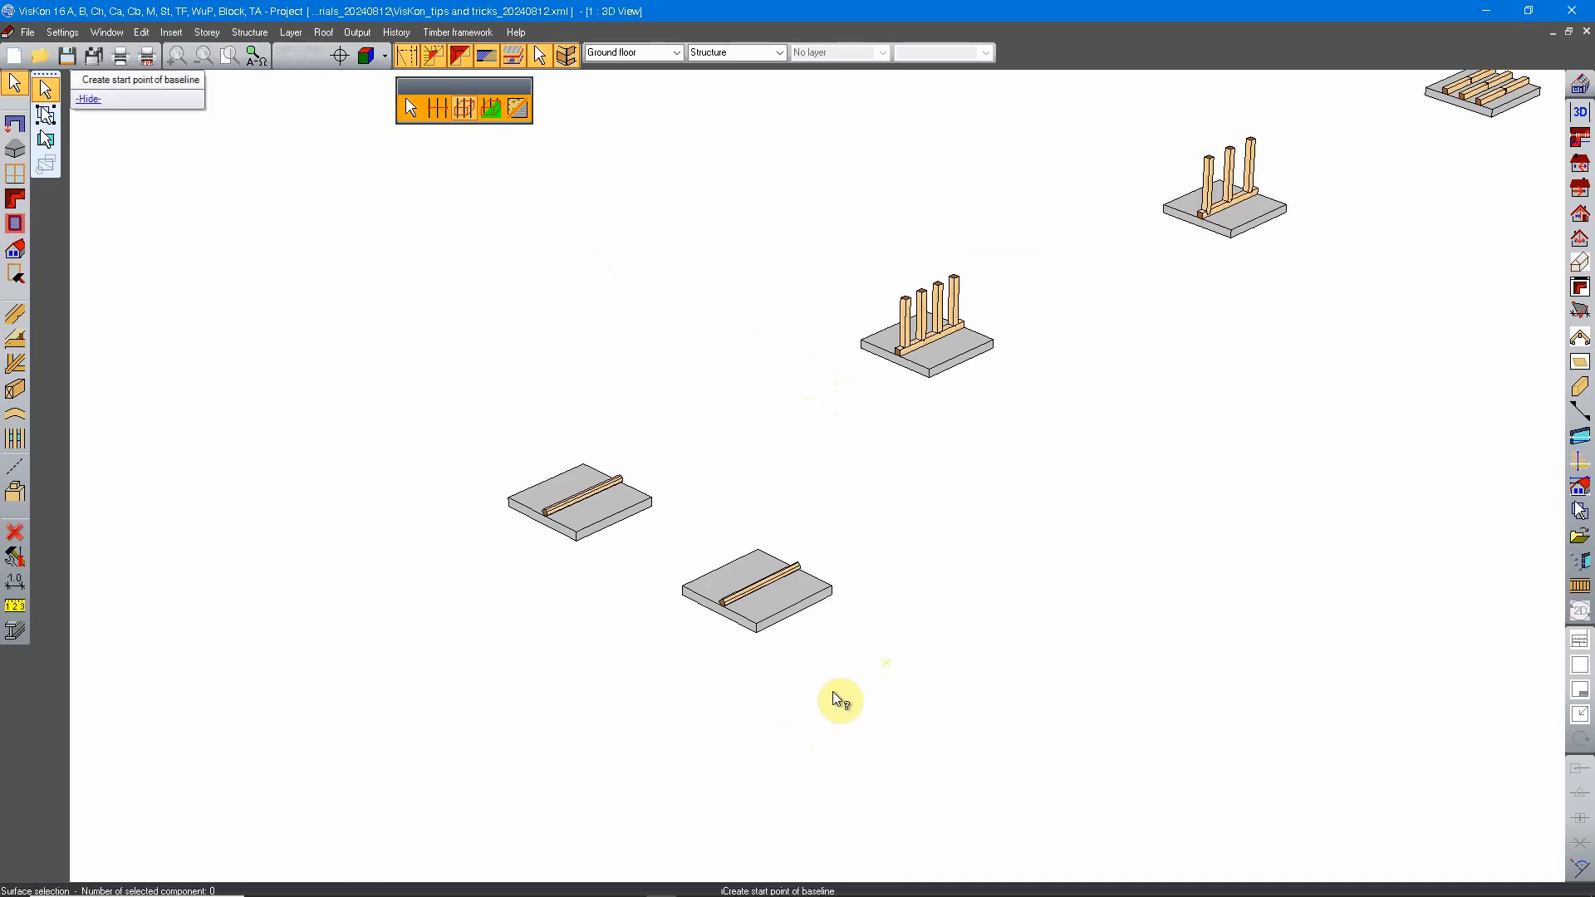
{"action": "left_click", "coordinate": [788, 699]}
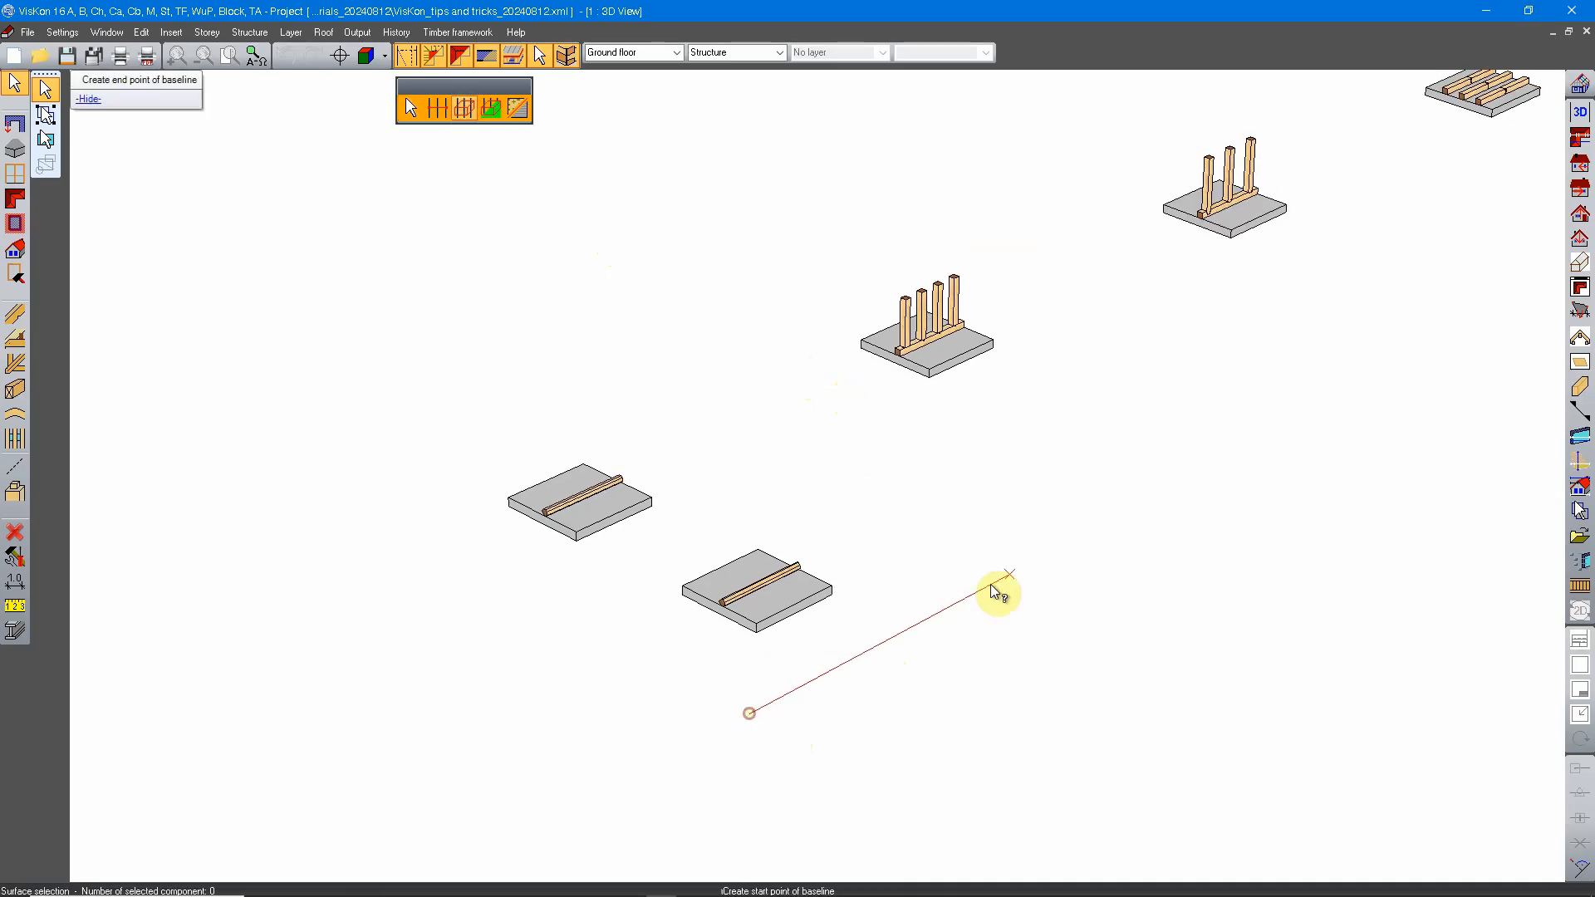
{"action": "left_click", "coordinate": [1286, 426]}
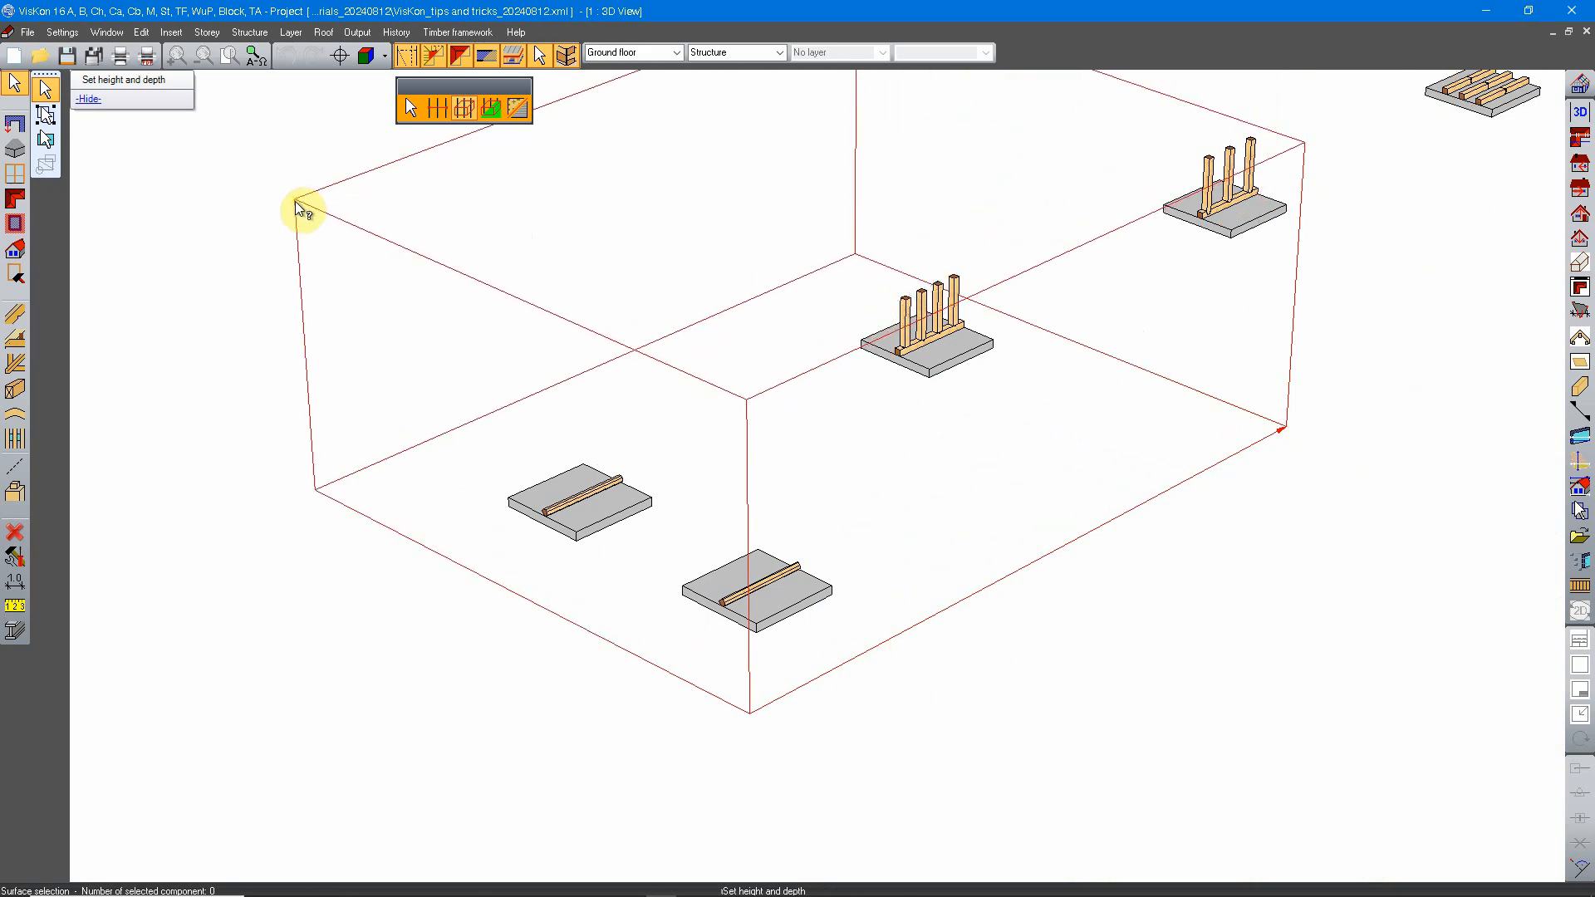
{"action": "scroll", "coordinate": [316, 206], "scroll_direction": "down", "scroll_amount": 1}
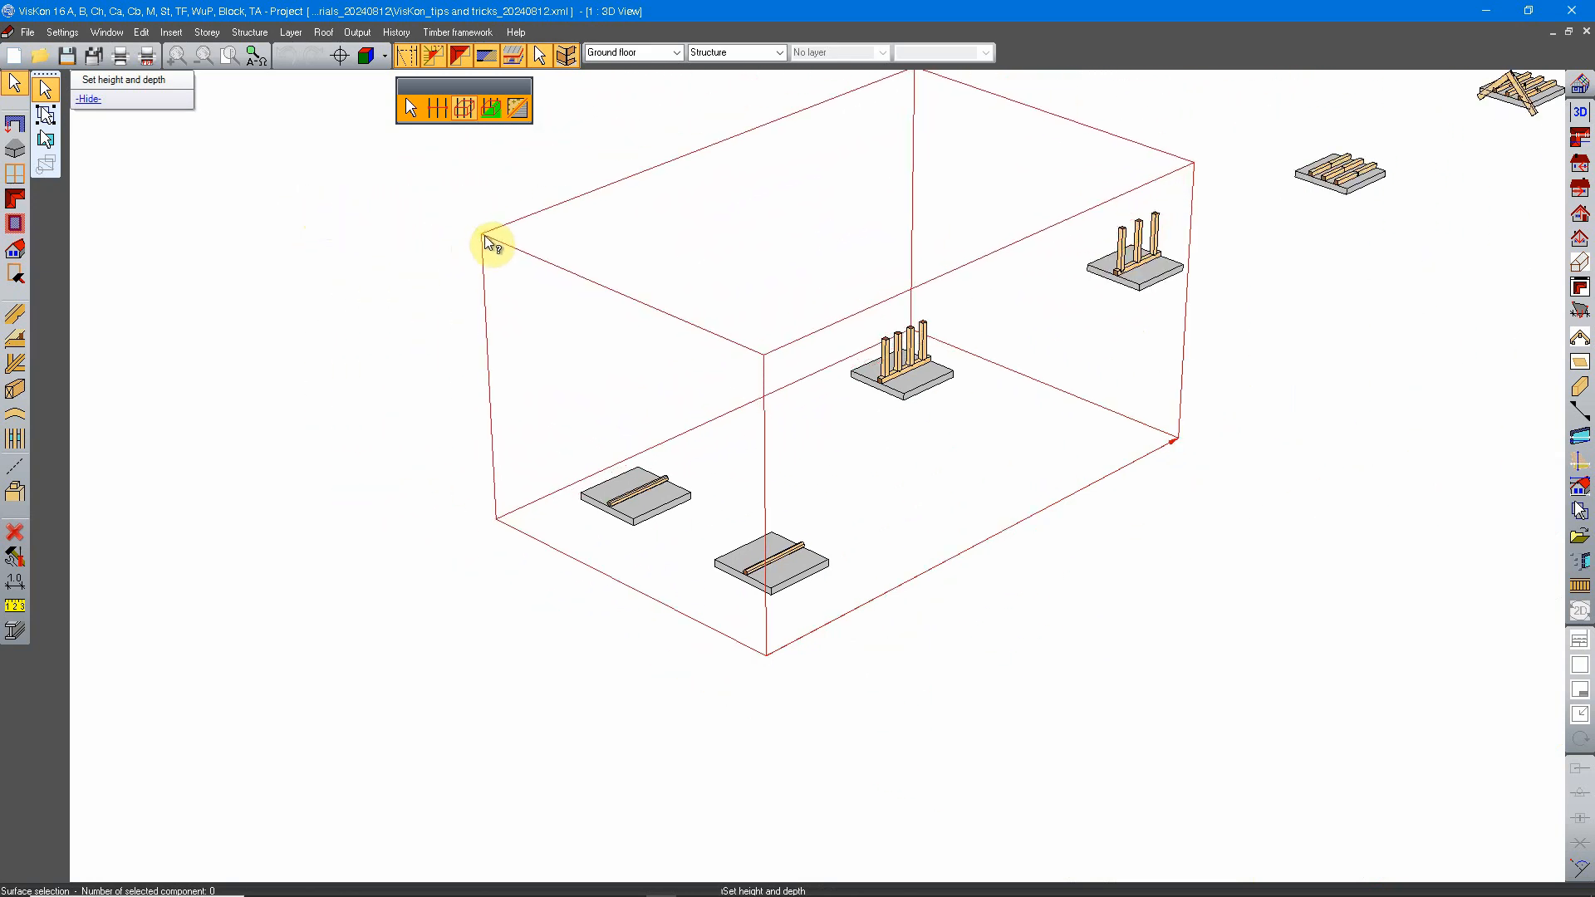
{"action": "left_click", "coordinate": [484, 234]}
Step: Exclude the Beam and Drilling component types from the surface selection, keeping only Raft foundation slab
{"action": "scroll", "coordinate": [890, 470], "scroll_direction": "up", "scroll_amount": 2}
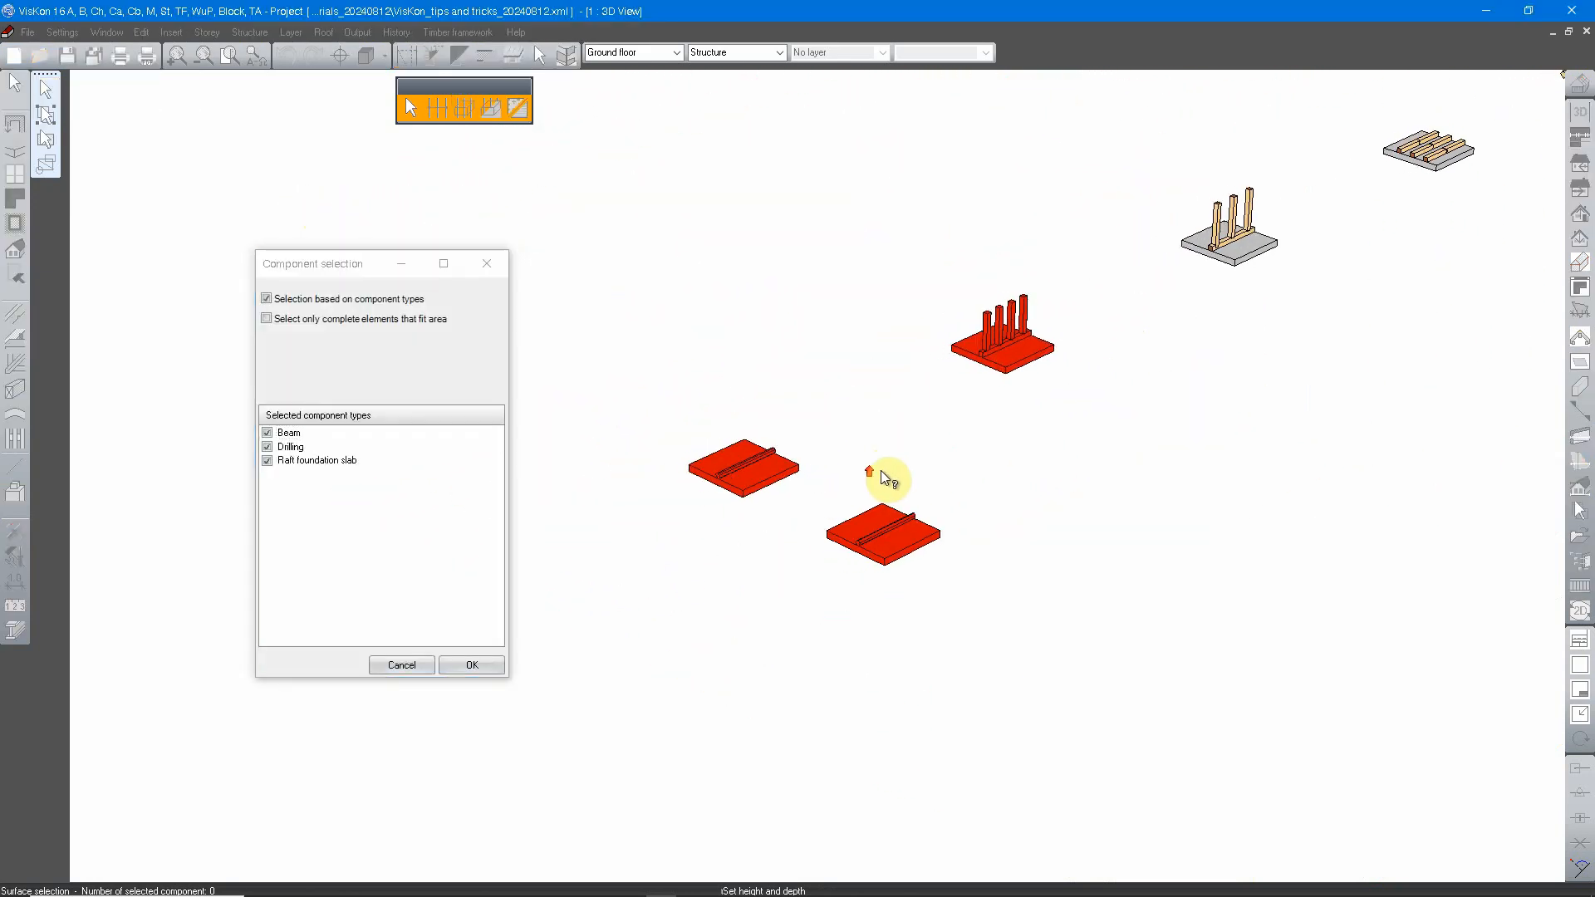
{"action": "middle_click_drag", "start_coordinate": [1004, 330], "coordinate": [965, 381]}
{"action": "middle_click_drag", "start_coordinate": [757, 500], "coordinate": [822, 470]}
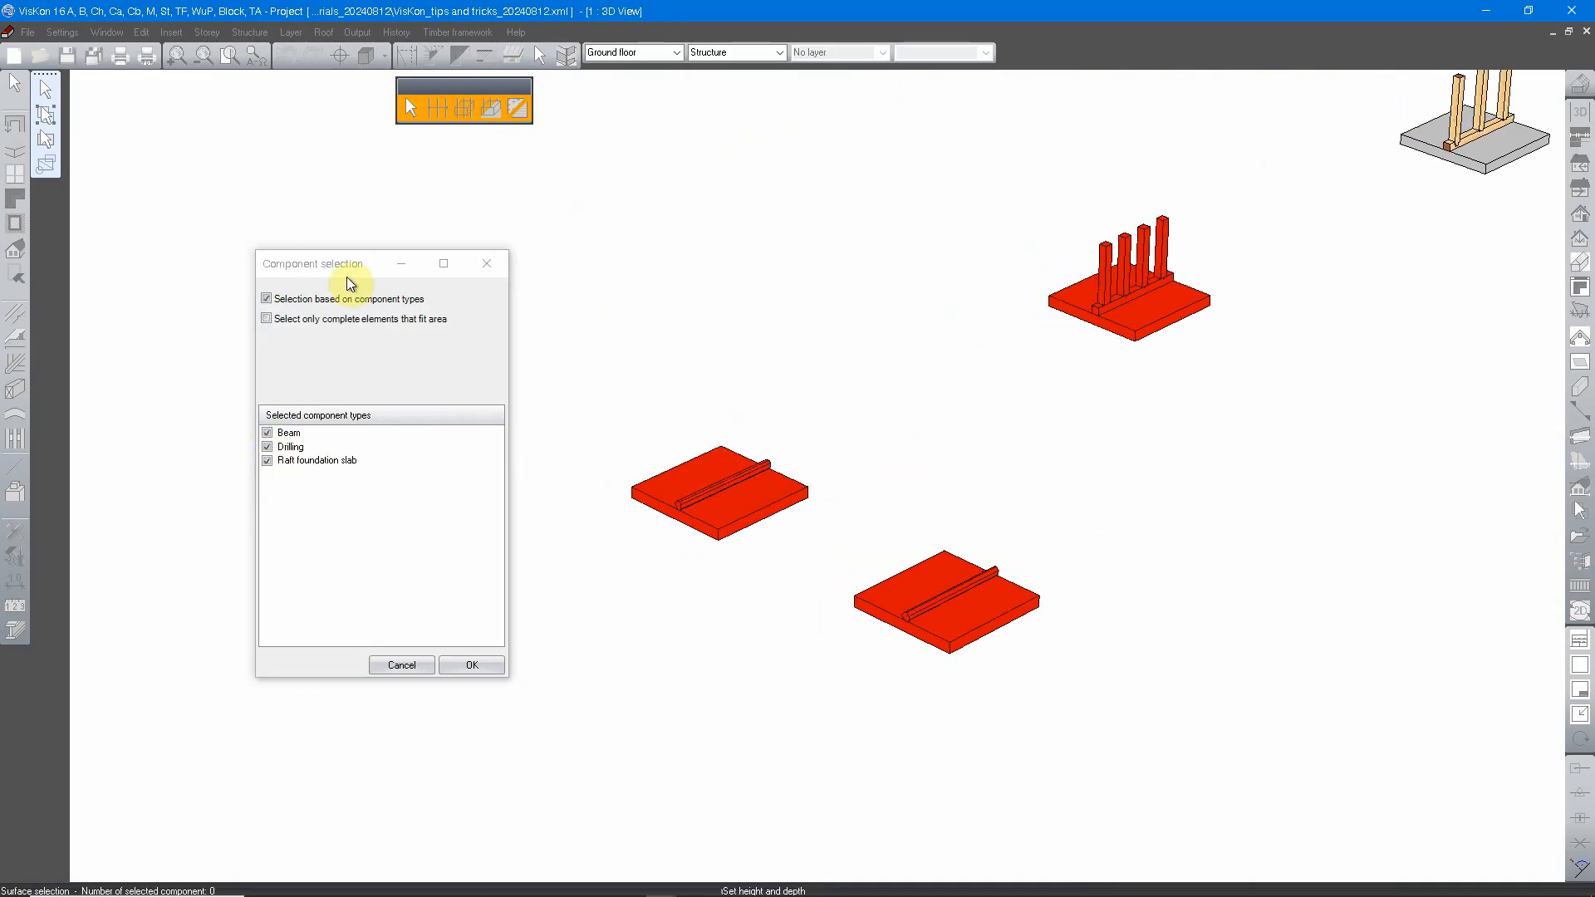
{"action": "left_click_drag", "start_coordinate": [347, 272], "coordinate": [387, 271]}
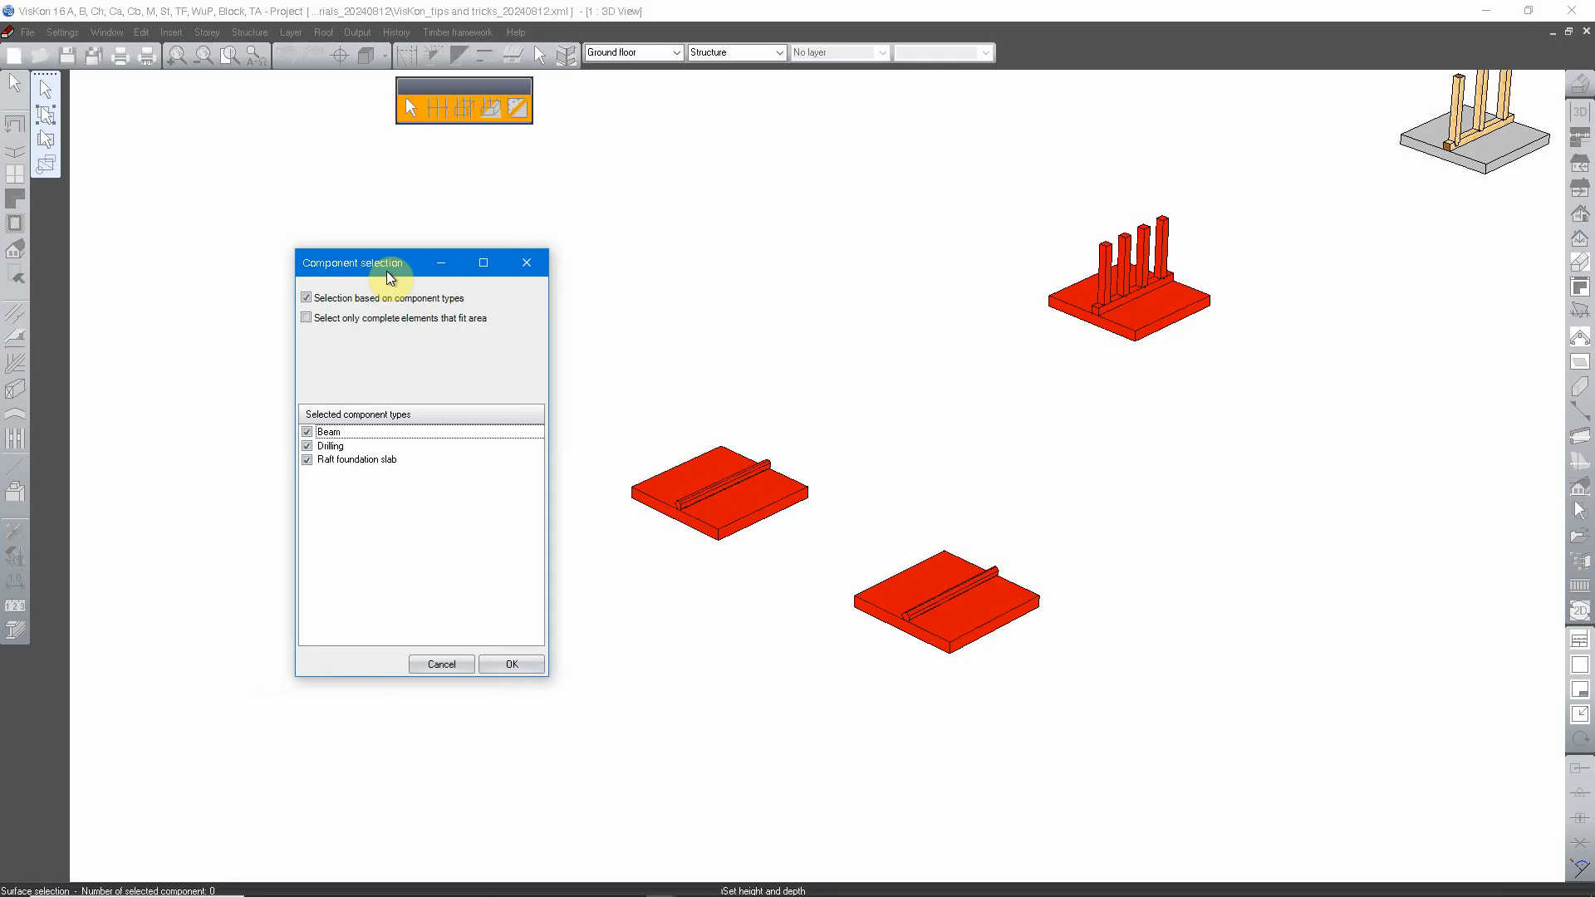
{"action": "left_click", "coordinate": [307, 433]}
{"action": "left_click", "coordinate": [307, 447]}
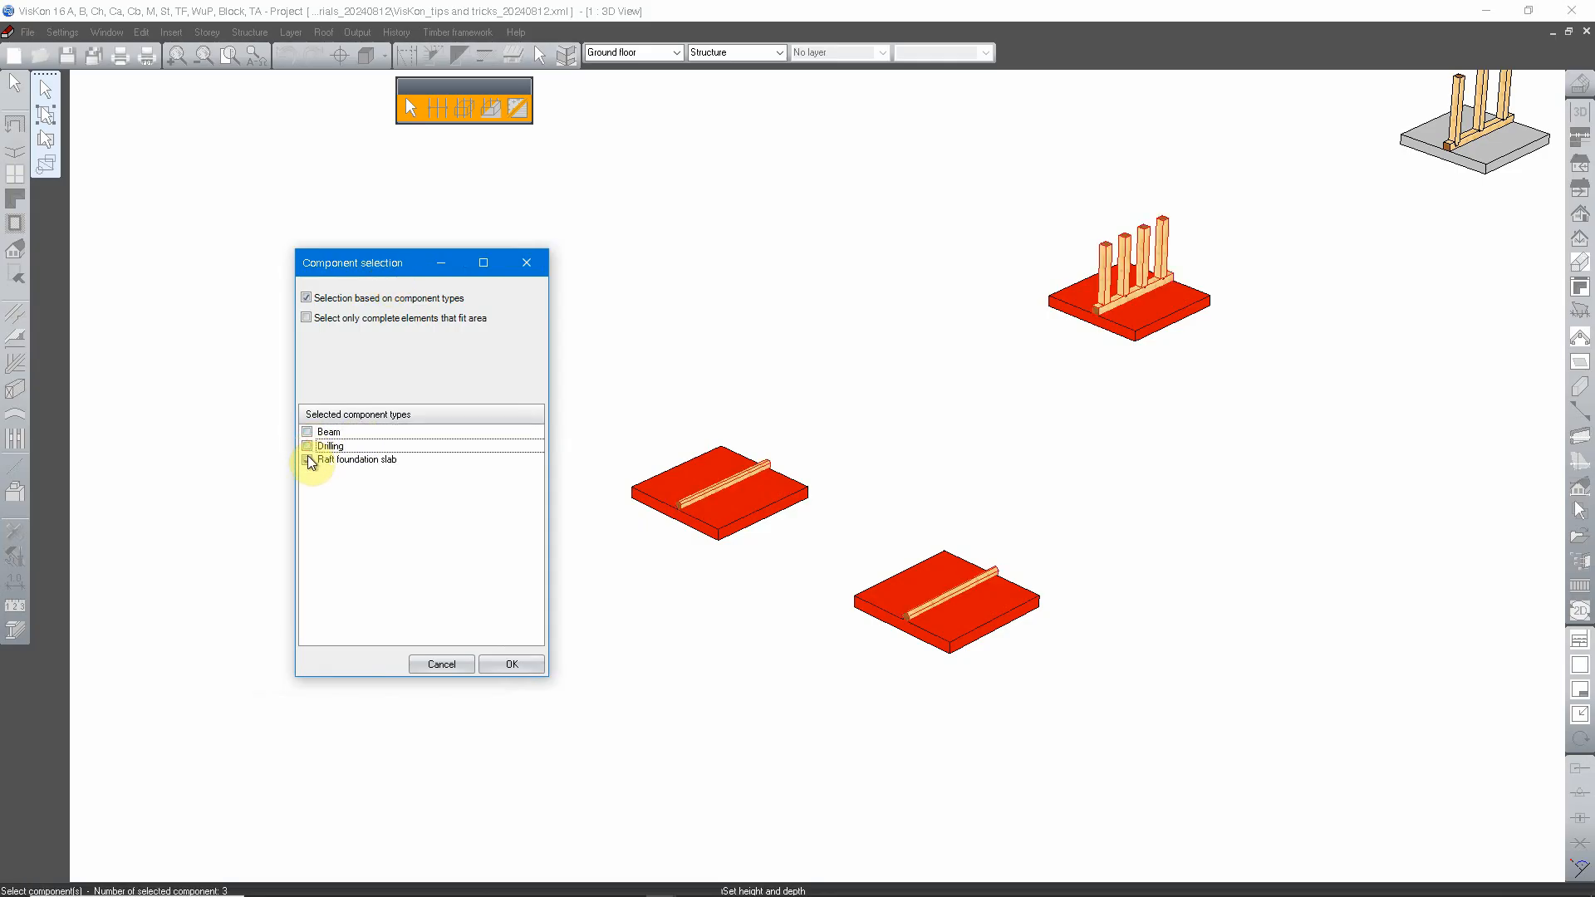
Step: Exclude the Raft foundation slab type from the selection and include Drilling and Beam instead
{"action": "left_click", "coordinate": [308, 460]}
{"action": "left_click", "coordinate": [307, 447]}
{"action": "left_click", "coordinate": [307, 433]}
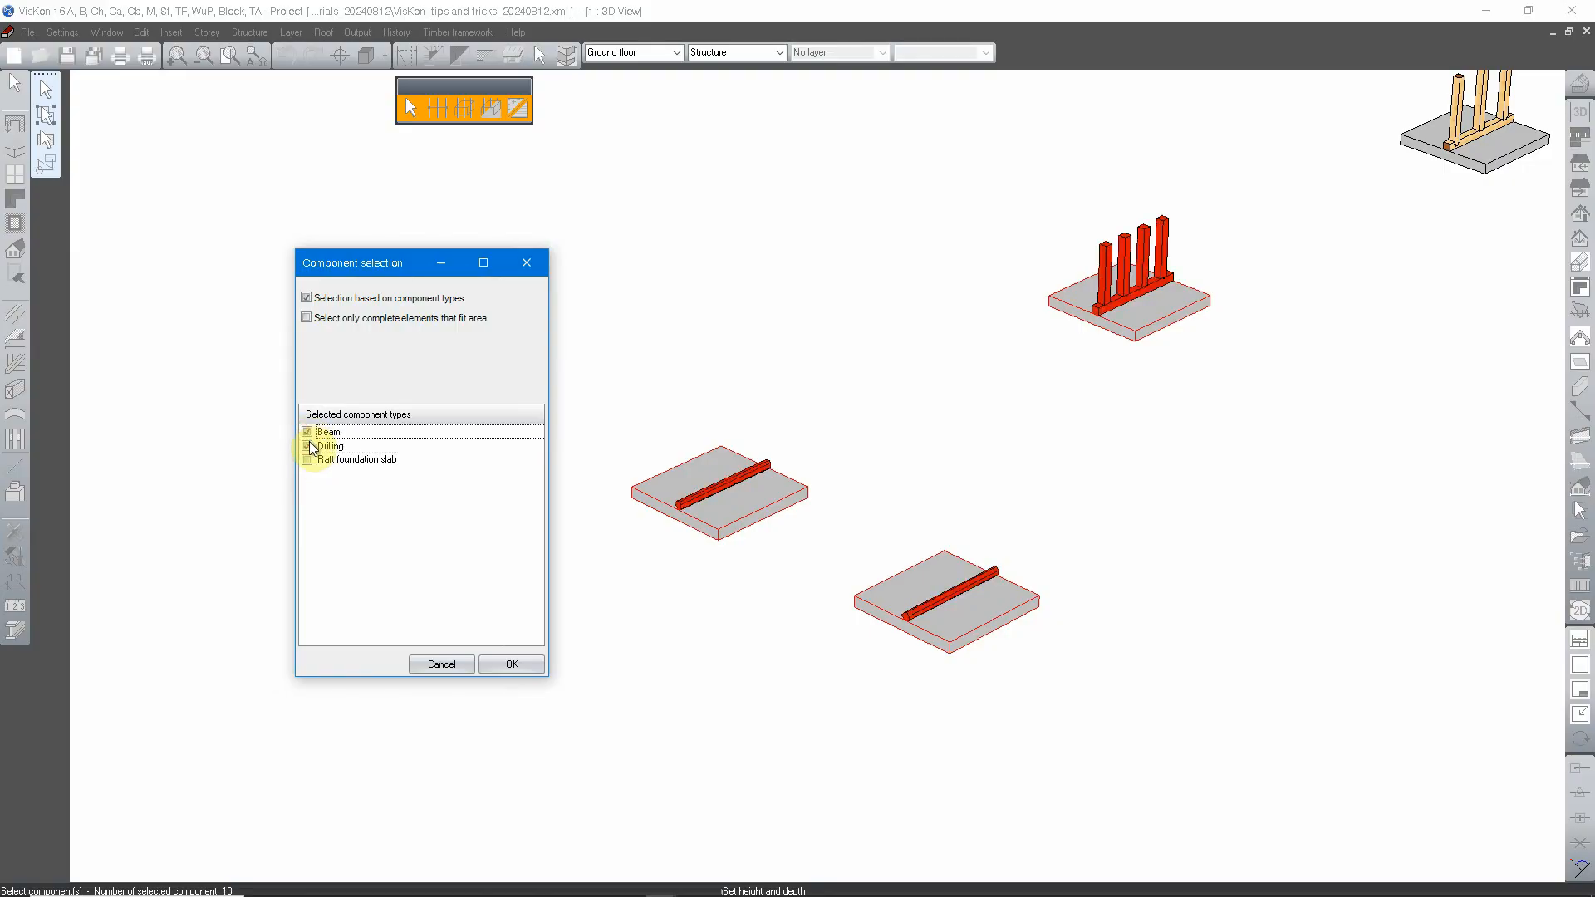
Step: Exclude Drilling, include the Raft foundation slab type, and exclude Beam from the selection
{"action": "left_click", "coordinate": [308, 447]}
{"action": "left_click", "coordinate": [308, 460]}
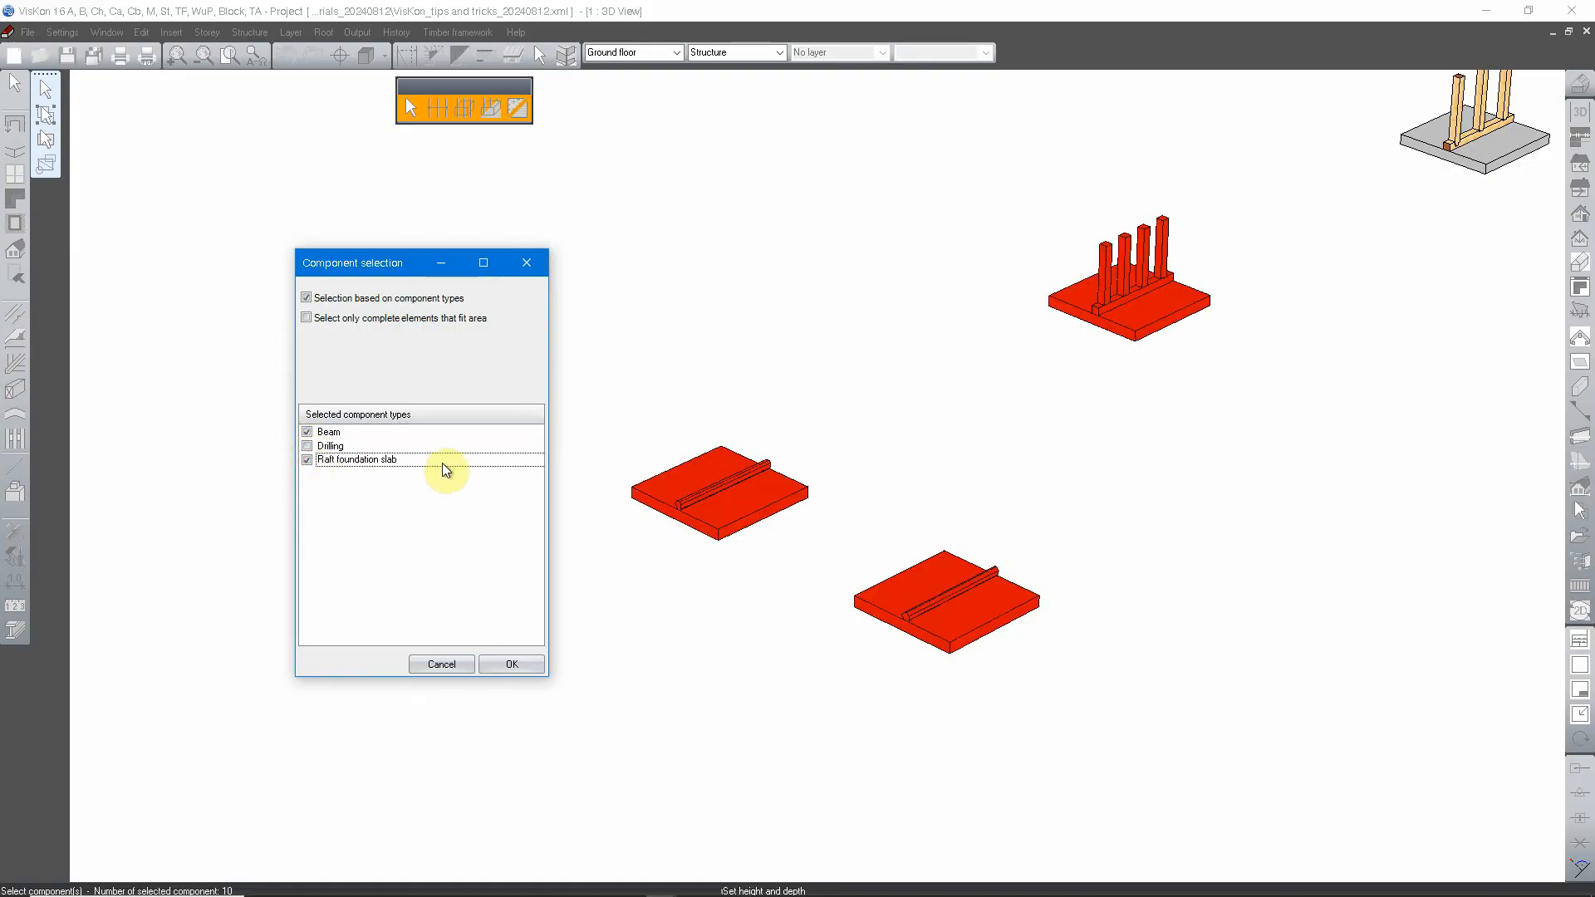
{"action": "left_click", "coordinate": [307, 432]}
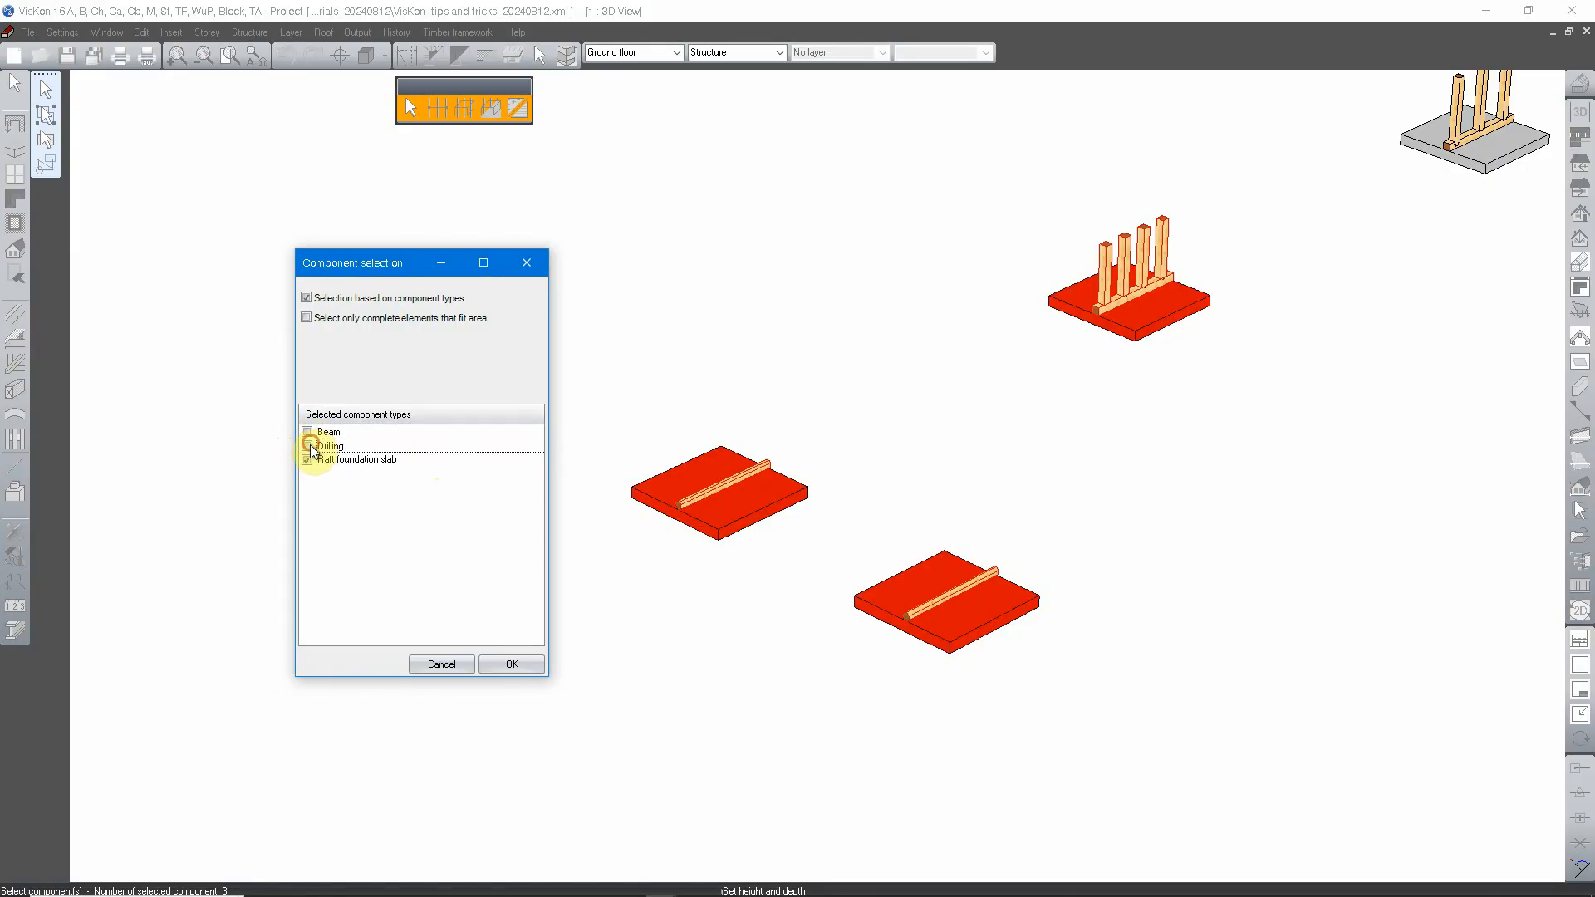
Step: Include the Beam and Drilling types alongside Raft foundation slab and confirm the component selection
{"action": "left_click", "coordinate": [307, 432]}
{"action": "left_click", "coordinate": [307, 447]}
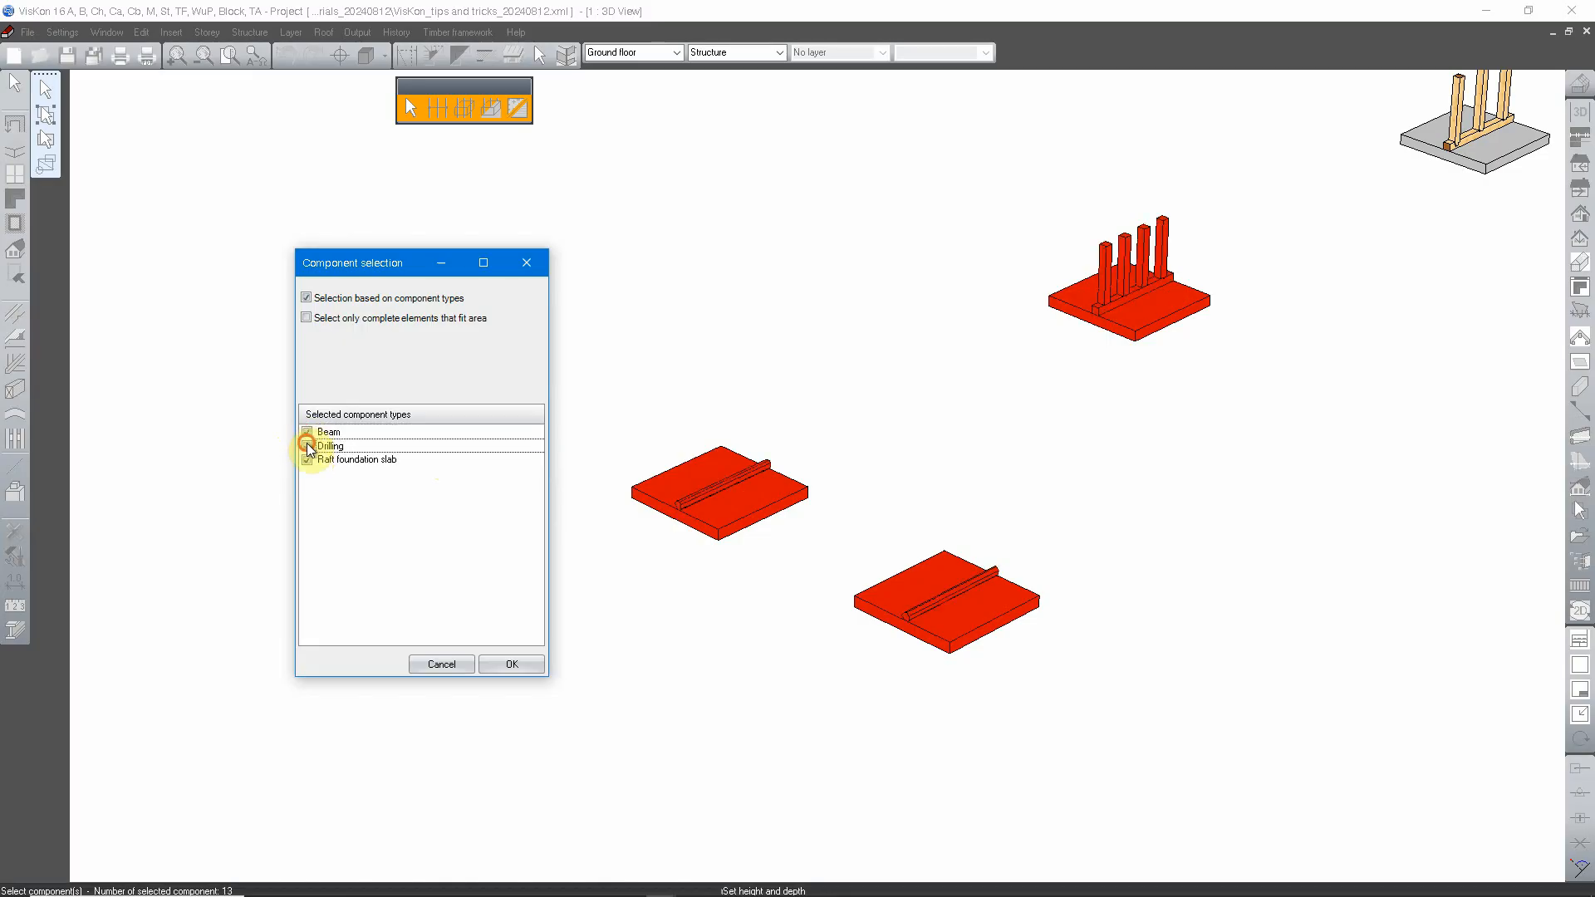
{"action": "left_click", "coordinate": [513, 663]}
Step: Clear the current component selection and restart the component selection
{"action": "middle_click_drag", "start_coordinate": [1121, 406], "coordinate": [761, 492]}
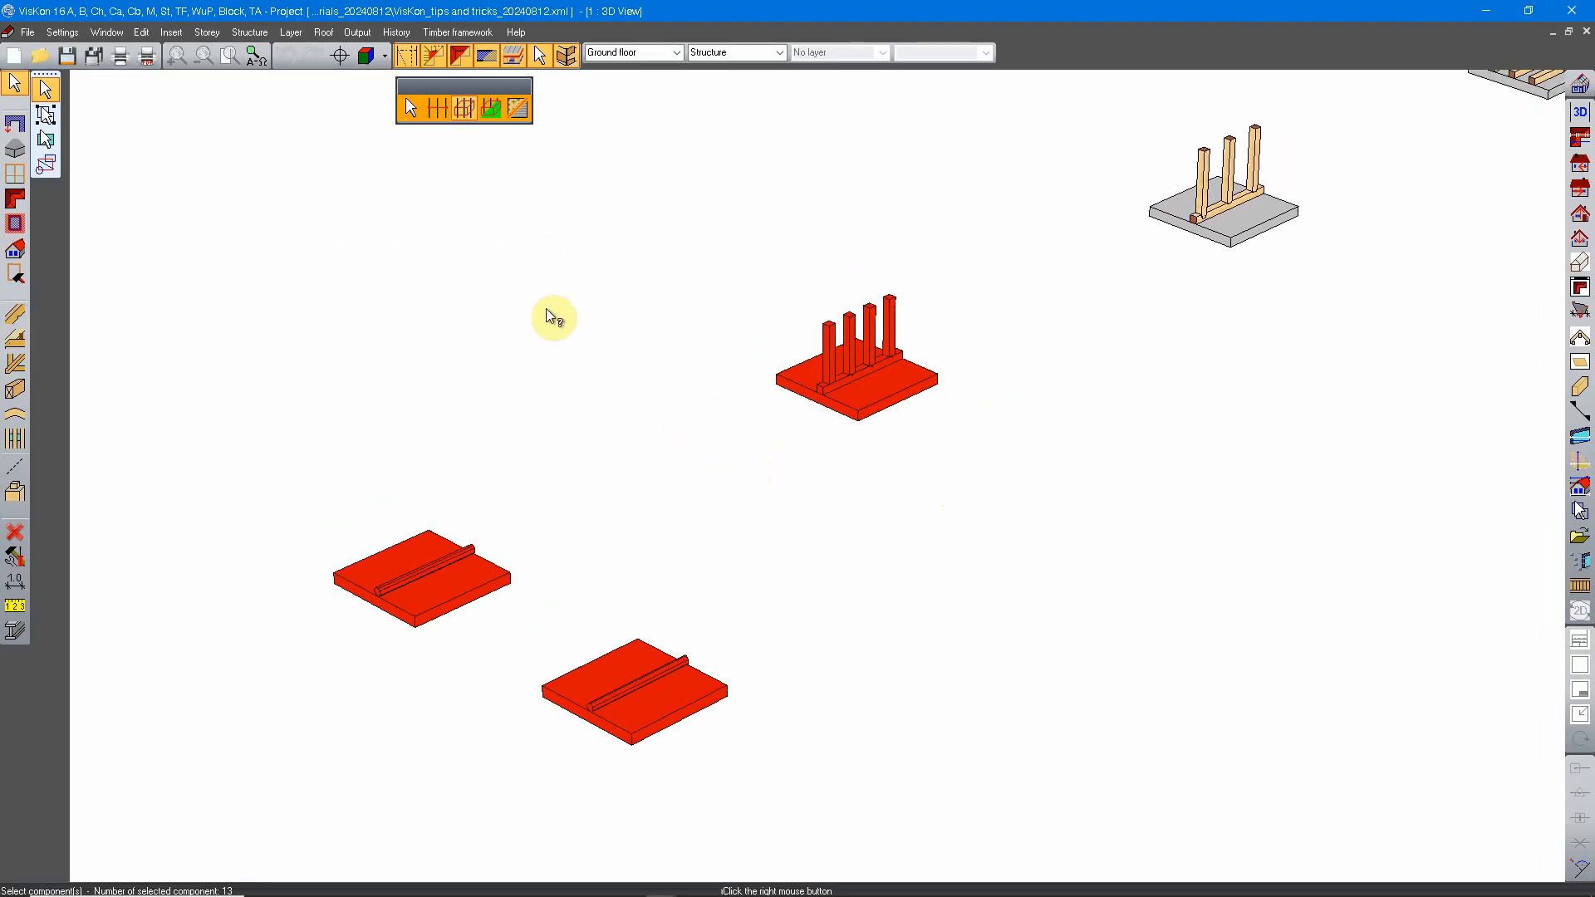
{"action": "left_click", "coordinate": [490, 108]}
{"action": "scroll", "coordinate": [1007, 337], "scroll_direction": "up", "scroll_amount": 2}
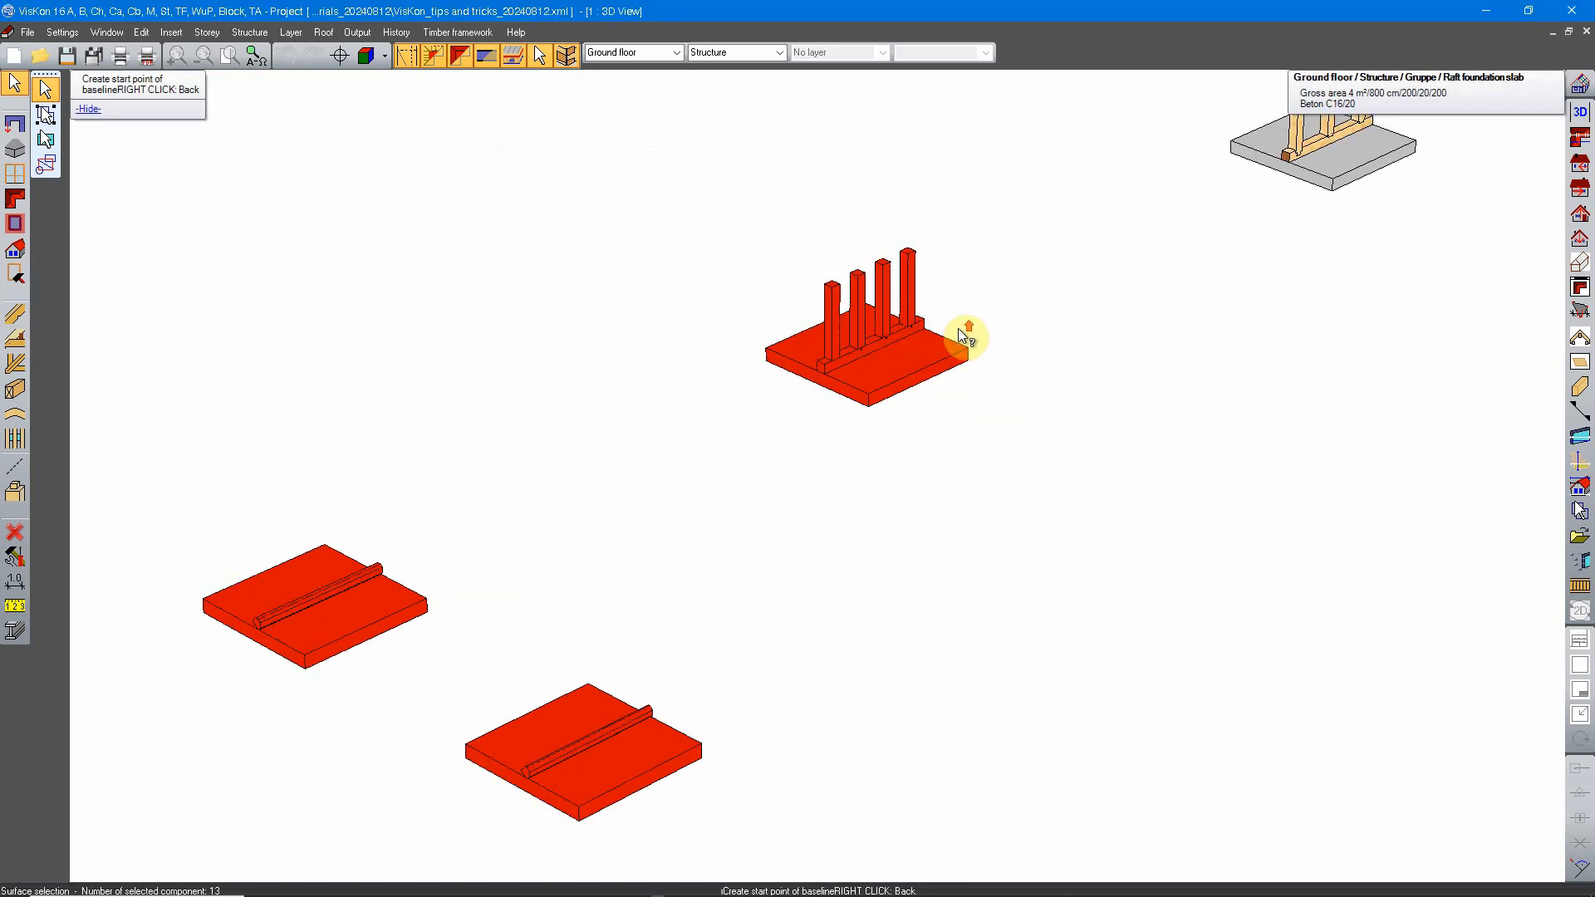
{"action": "key", "text": "Escape"}
{"action": "middle_click_drag", "start_coordinate": [992, 335], "coordinate": [915, 389]}
{"action": "right_click", "coordinate": [443, 232]}
{"action": "left_click", "coordinate": [511, 252]}
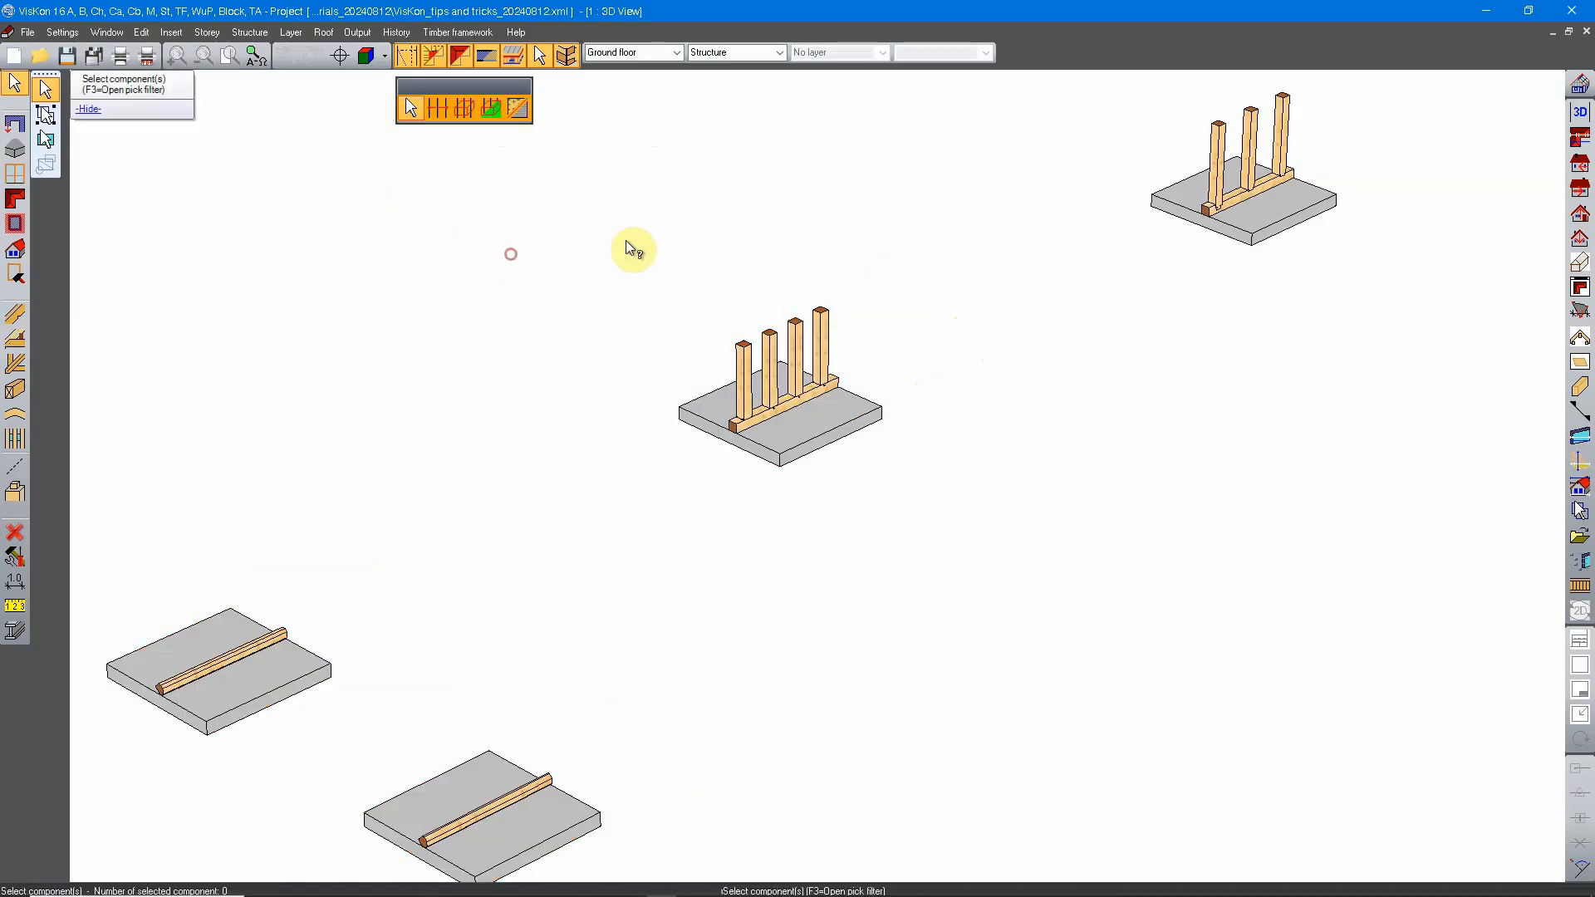
Step: Try an area selection with work plane, drawing its baseline beside the four-post slab assembly and extending the height and depth box
{"action": "left_click", "coordinate": [494, 109]}
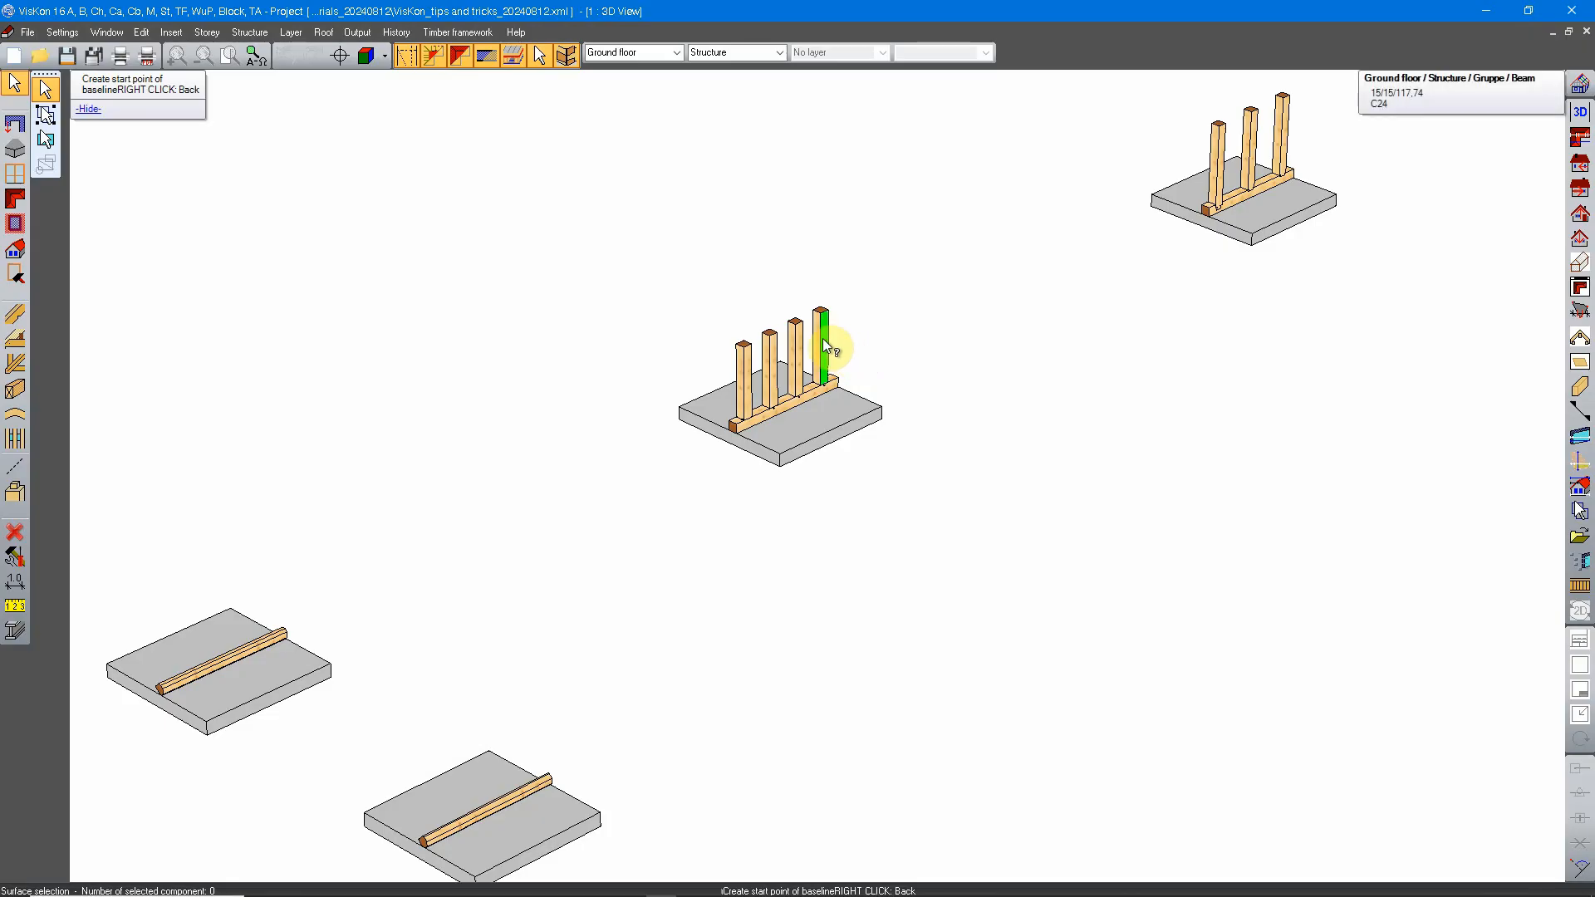
{"action": "scroll", "coordinate": [830, 337], "scroll_direction": "up", "scroll_amount": 3}
{"action": "scroll", "coordinate": [833, 341], "scroll_direction": "up", "scroll_amount": 5}
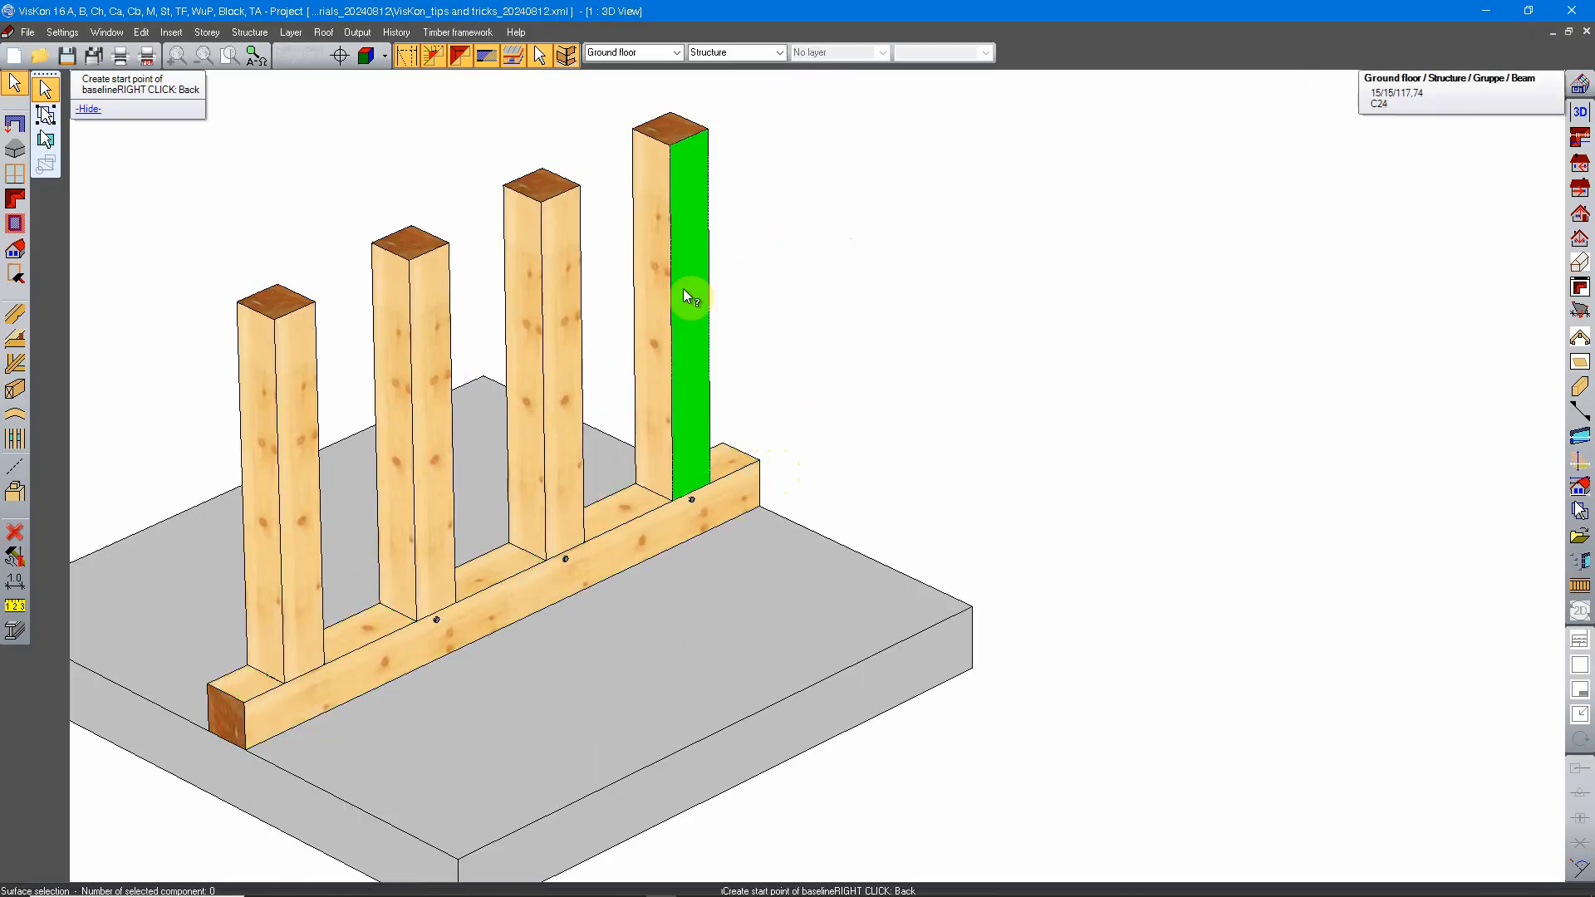
{"action": "middle_click_drag", "start_coordinate": [409, 537], "coordinate": [1032, 527]}
{"action": "right_click", "coordinate": [991, 370]}
{"action": "scroll", "coordinate": [906, 475], "scroll_direction": "down", "scroll_amount": 3}
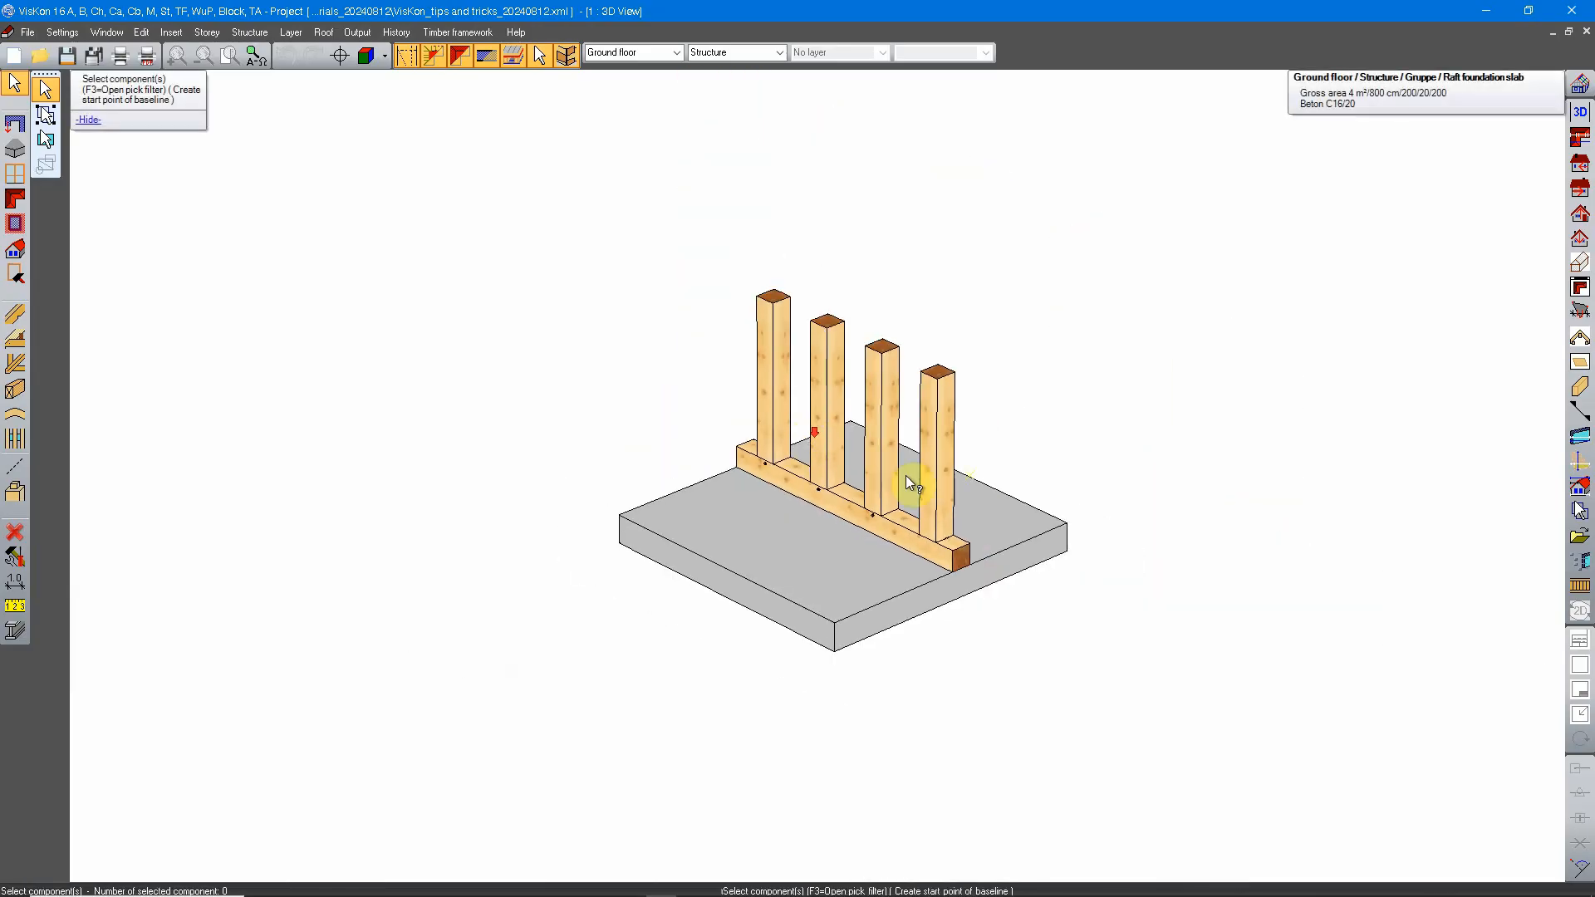
{"action": "left_click", "coordinate": [960, 699]}
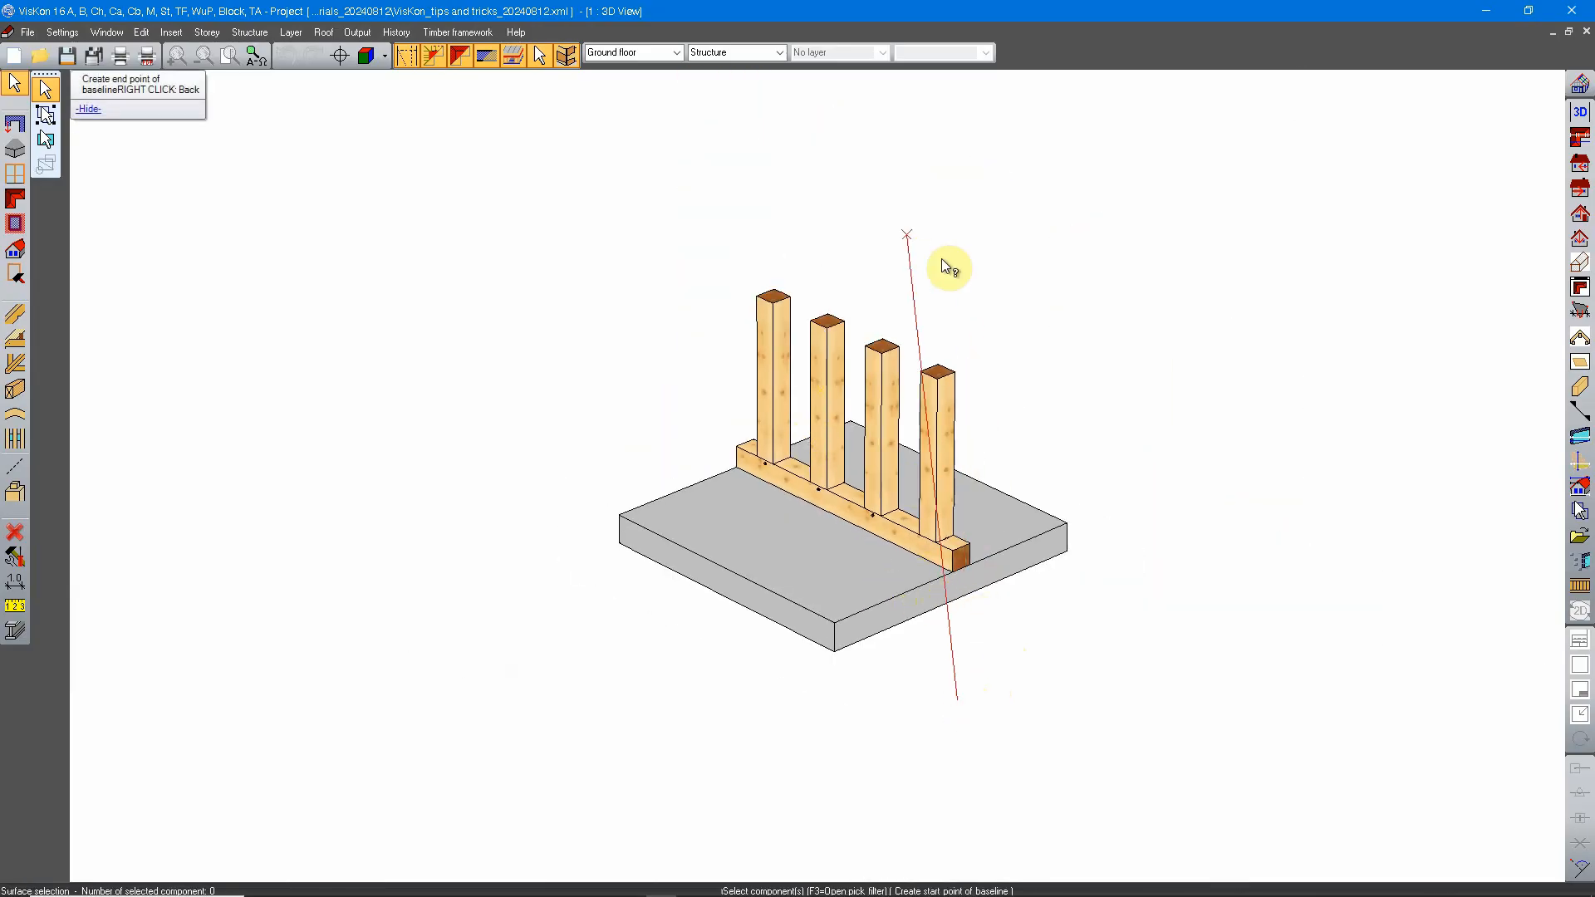
{"action": "left_click", "coordinate": [1020, 193]}
{"action": "scroll", "coordinate": [937, 314], "scroll_direction": "down", "scroll_amount": 2}
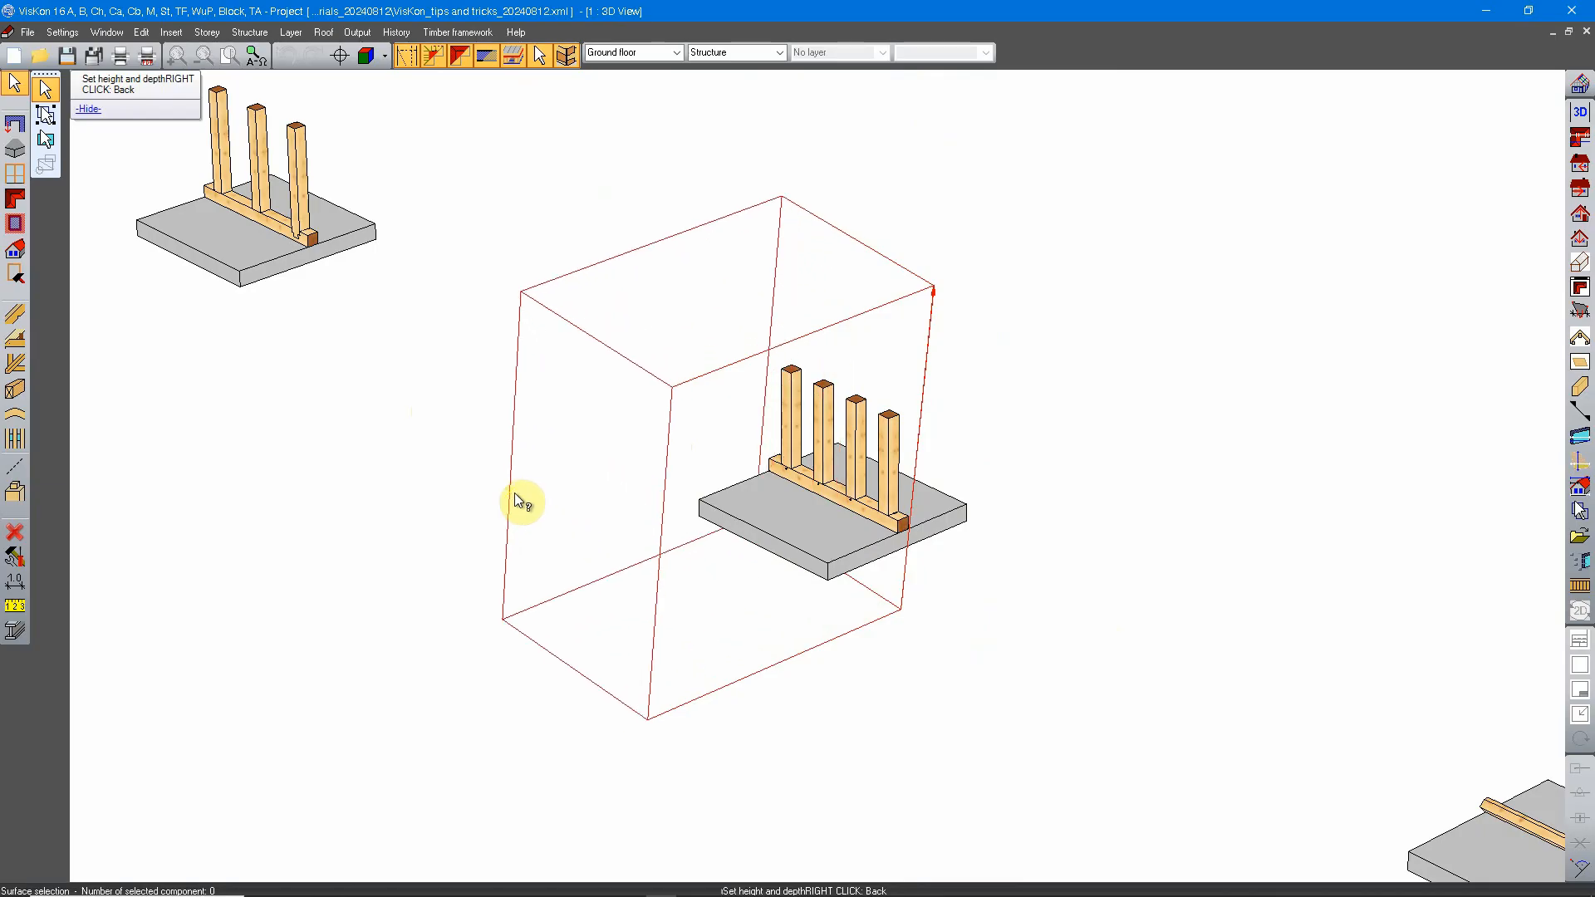
{"action": "scroll", "coordinate": [397, 465], "scroll_direction": "down", "scroll_amount": 1}
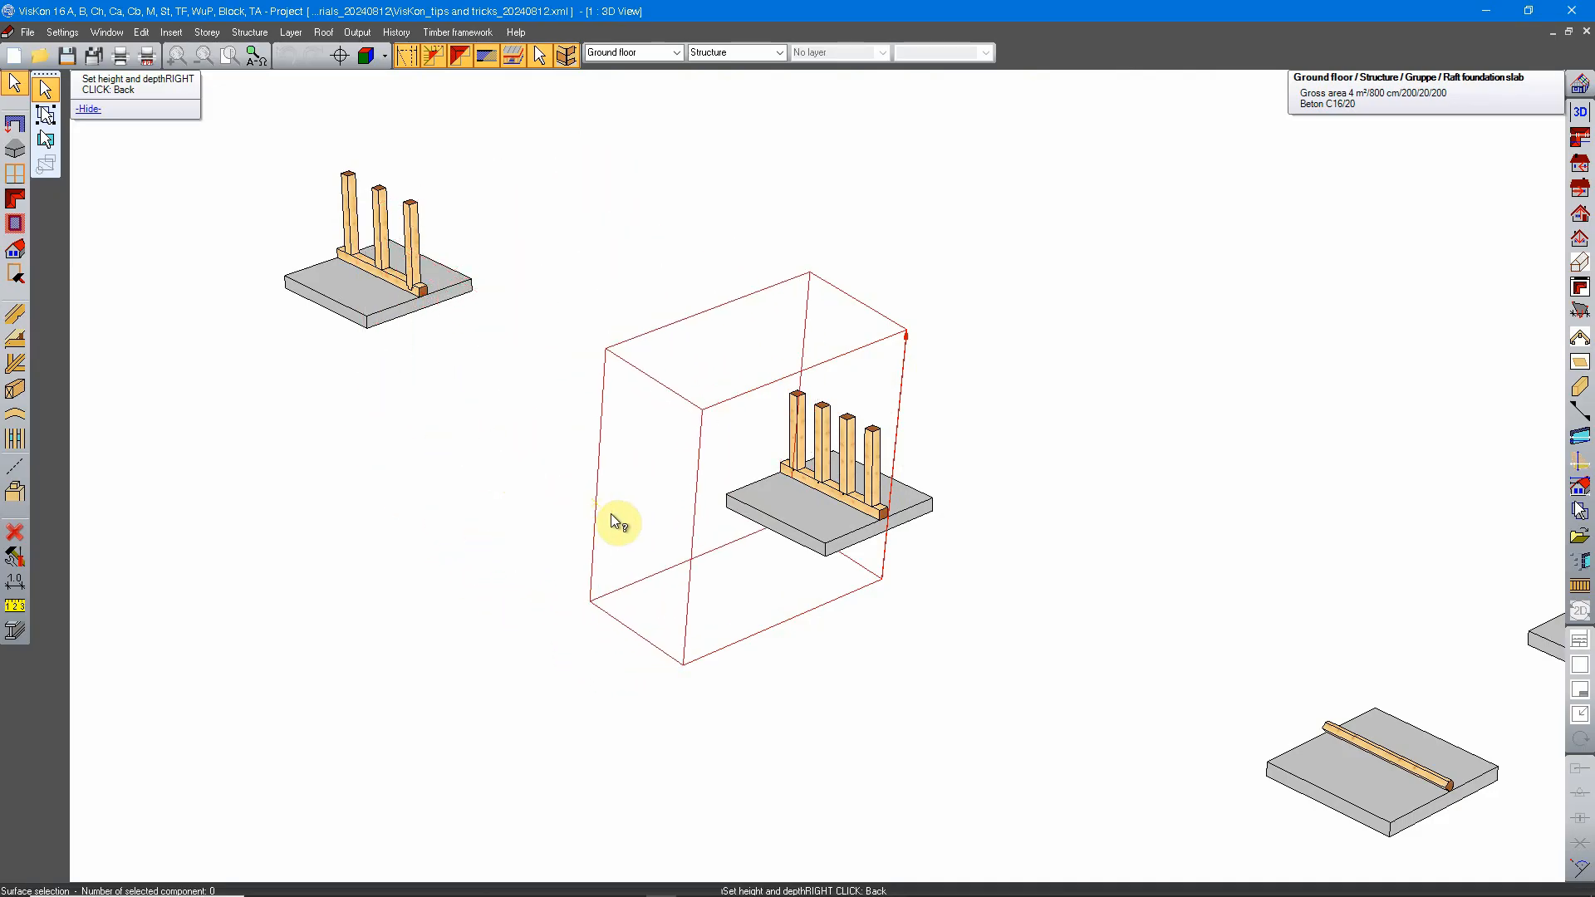
{"action": "right_click", "coordinate": [580, 494]}
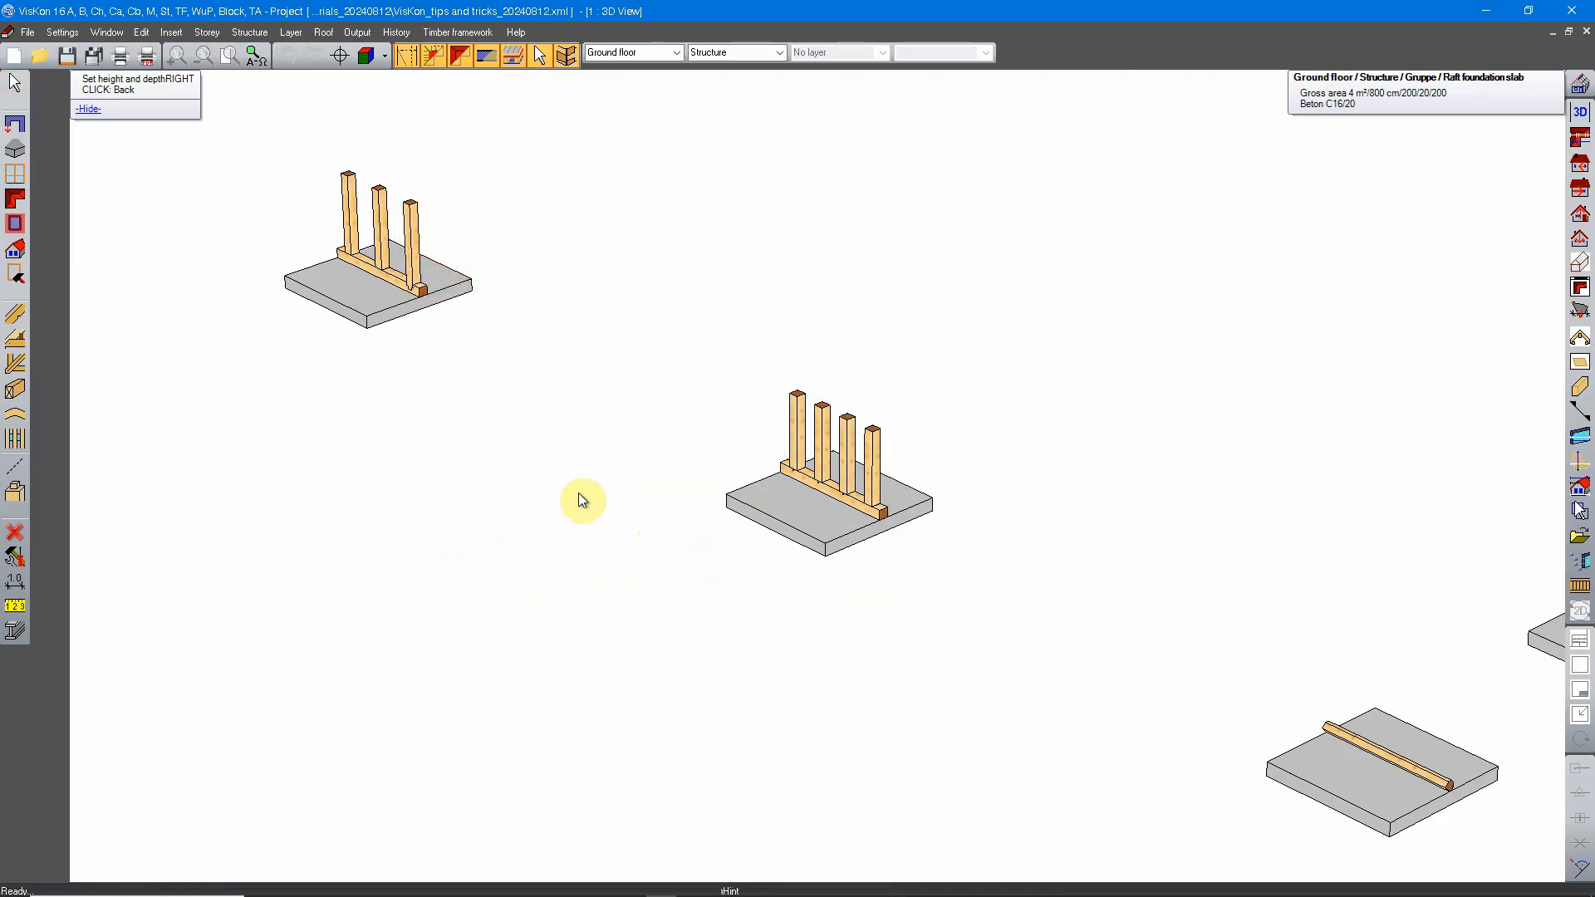
Step: Restart component selection, open the pick filter and select the components with material C24
{"action": "middle_click_drag", "start_coordinate": [1025, 535], "coordinate": [419, 654]}
{"action": "scroll", "coordinate": [418, 654], "scroll_direction": "down", "scroll_amount": 3}
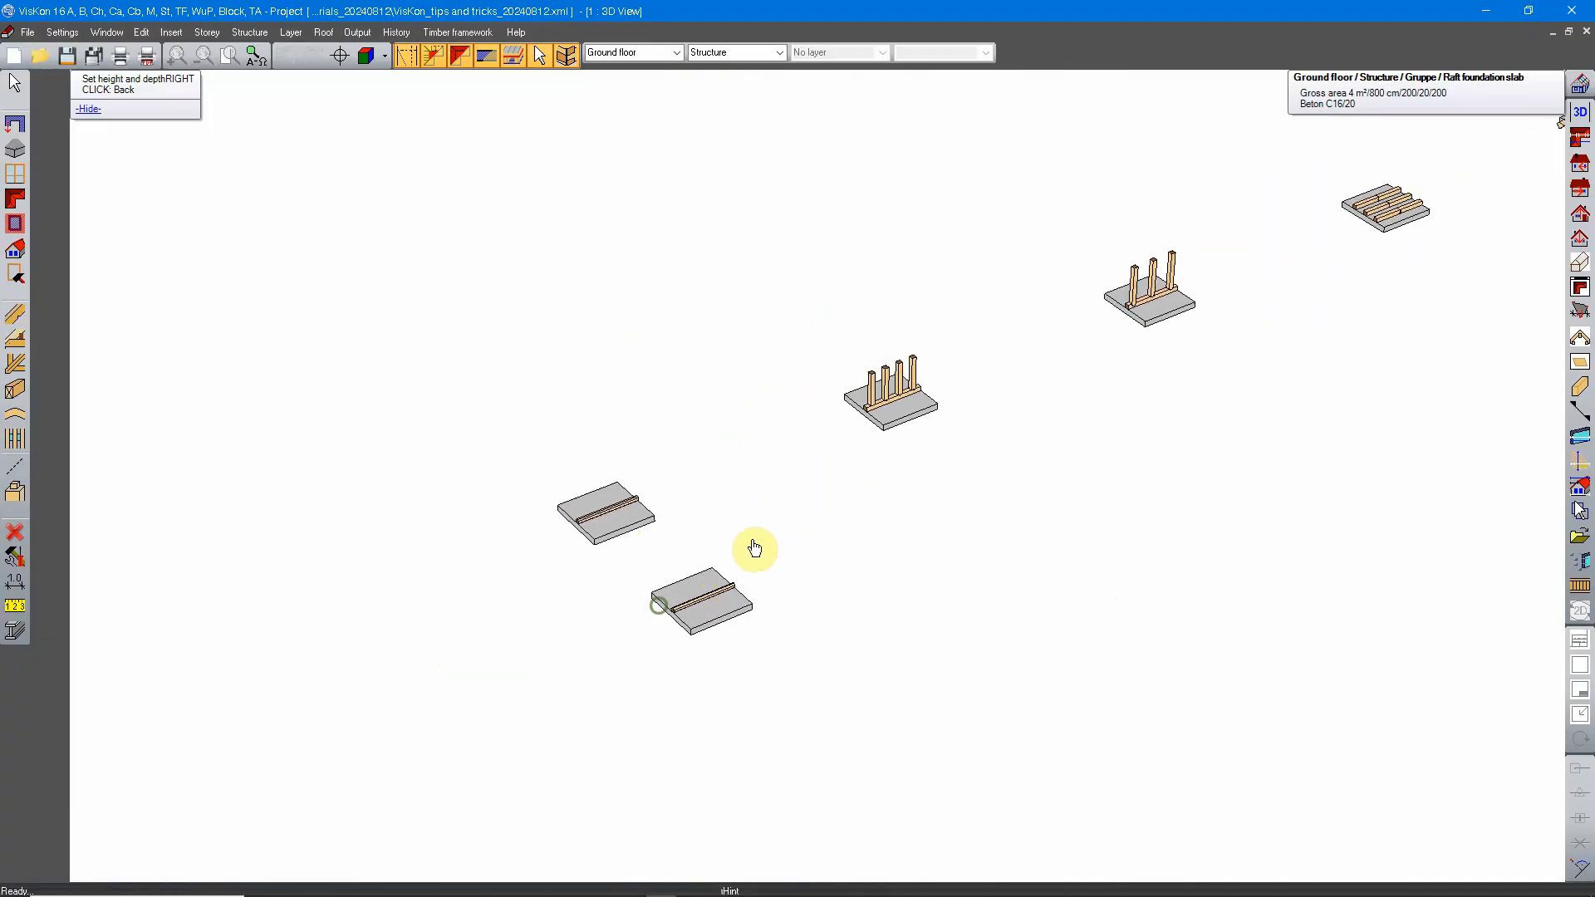
{"action": "right_click", "coordinate": [479, 301]}
{"action": "left_click", "coordinate": [515, 314]}
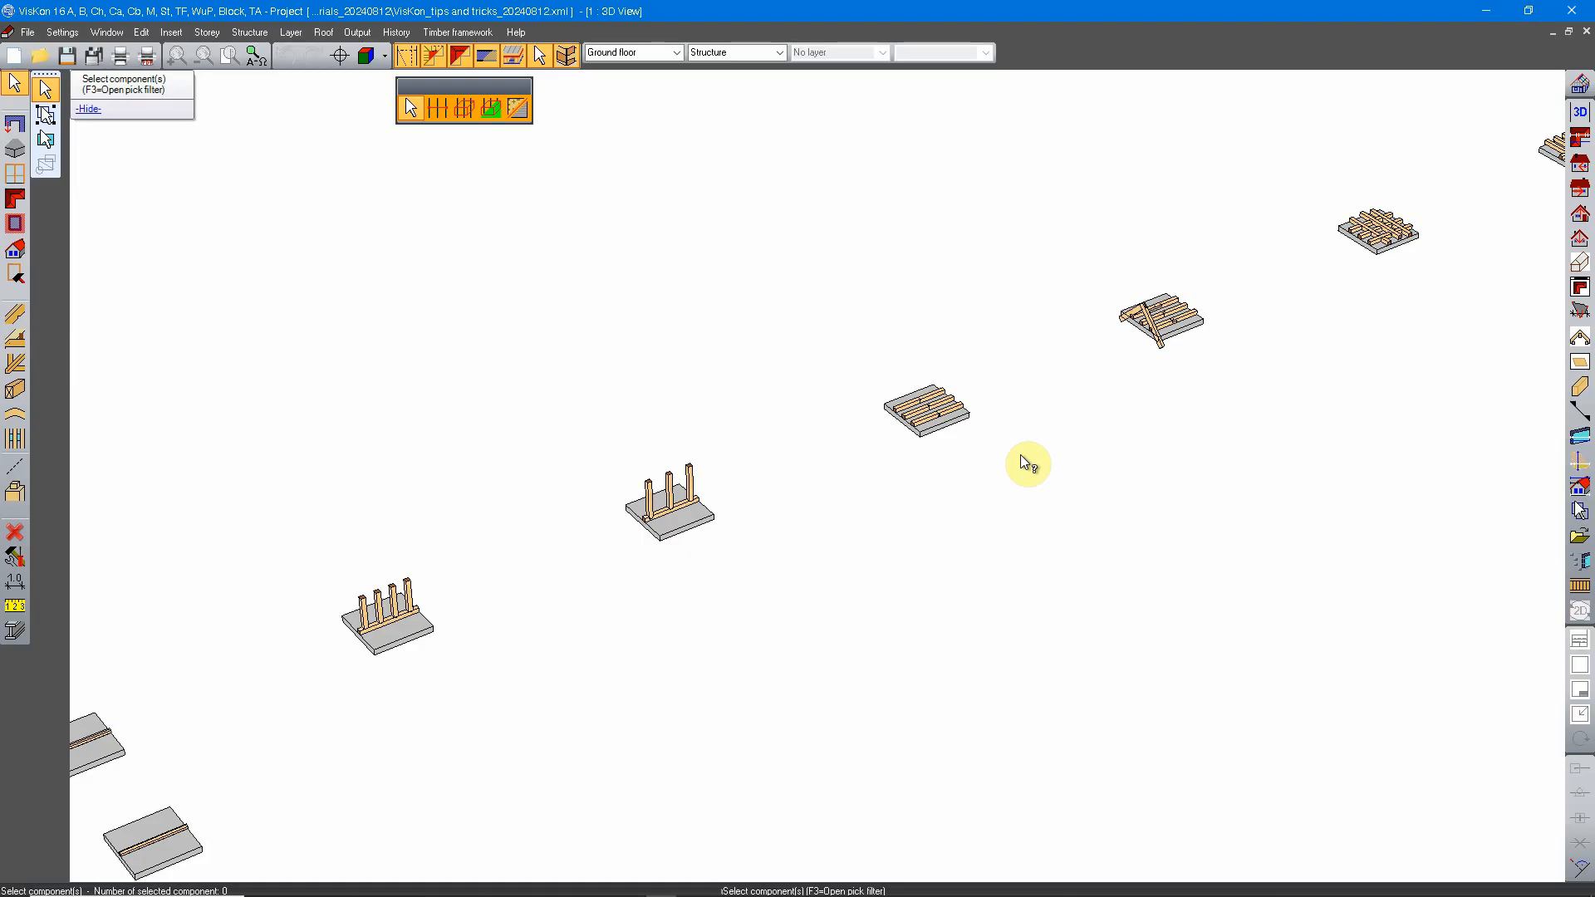
{"action": "middle_click_drag", "start_coordinate": [1146, 348], "coordinate": [455, 596]}
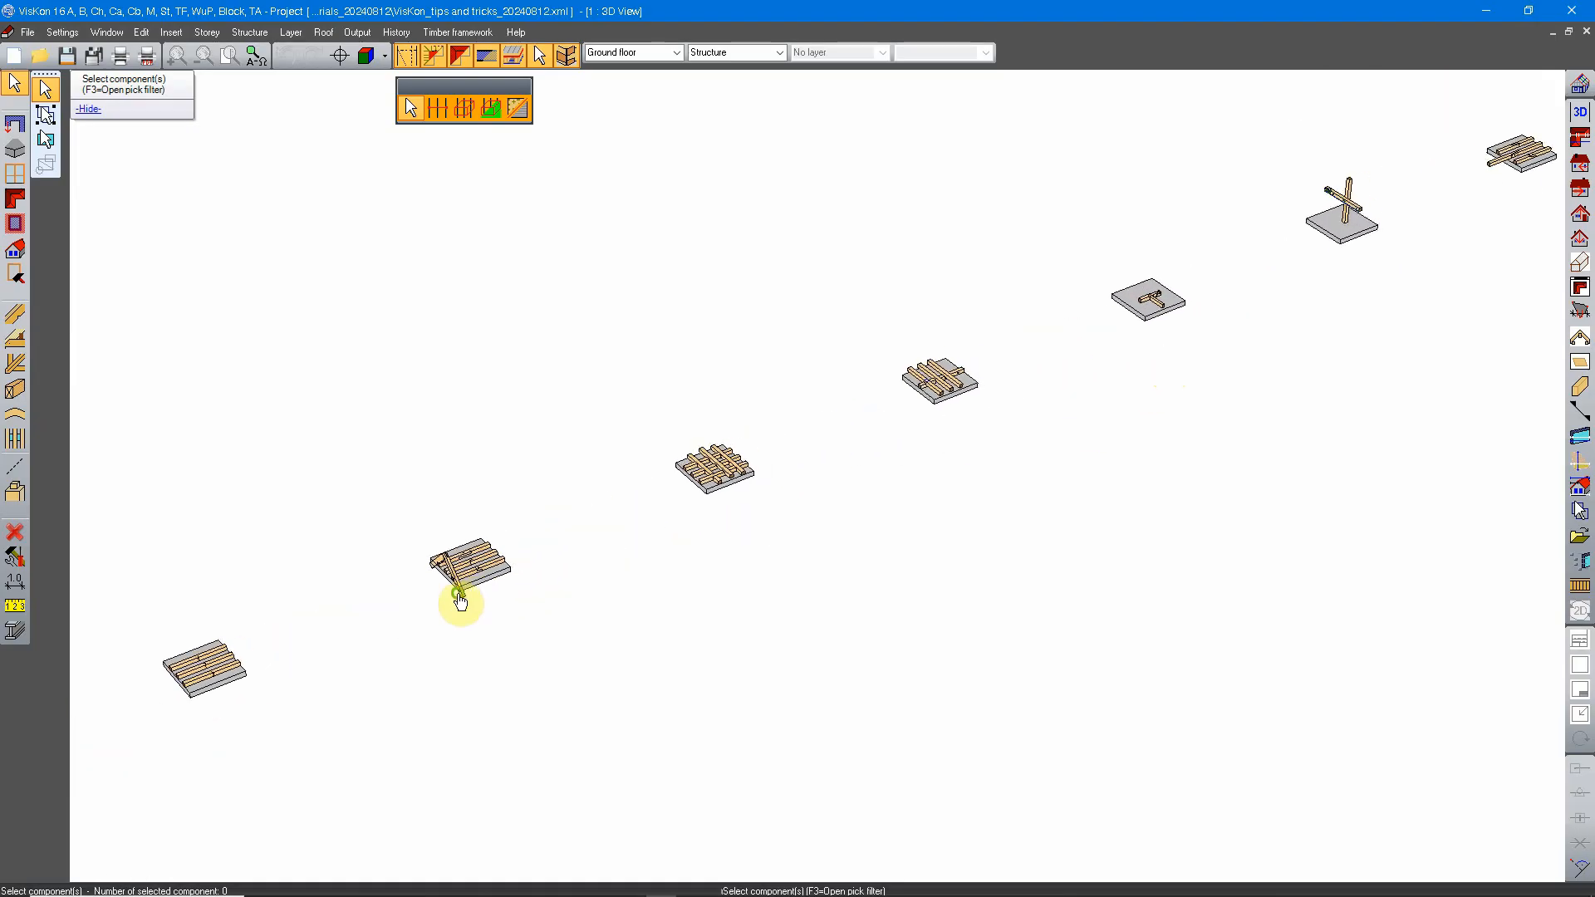
{"action": "middle_click_drag", "start_coordinate": [1151, 344], "coordinate": [760, 498]}
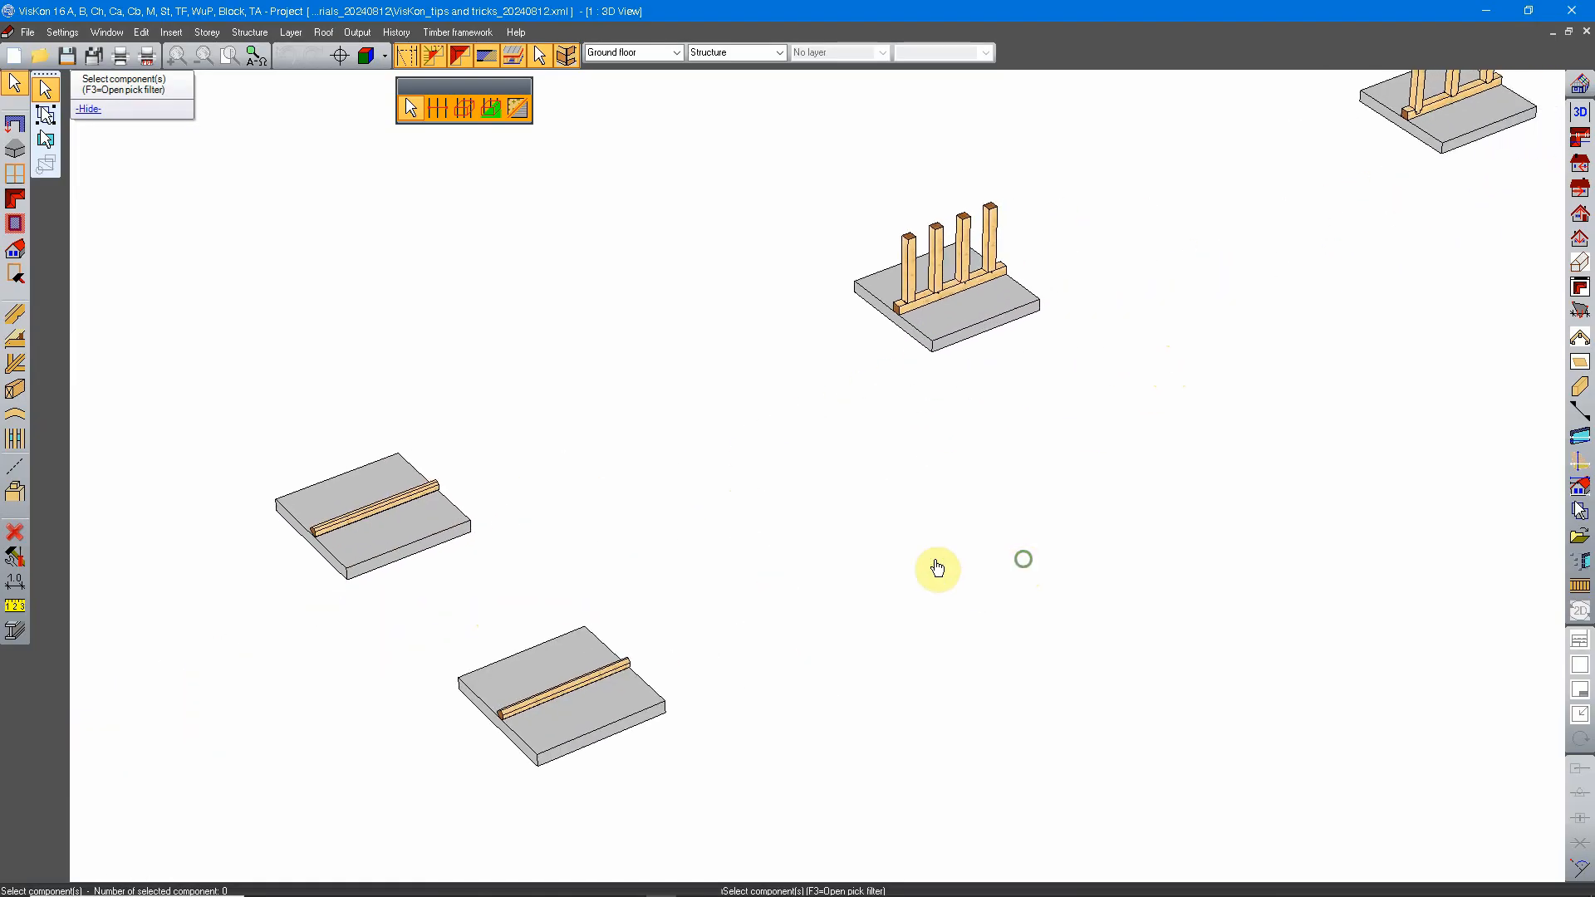
{"action": "key", "text": "F3"}
{"action": "left_click", "coordinate": [793, 584]}
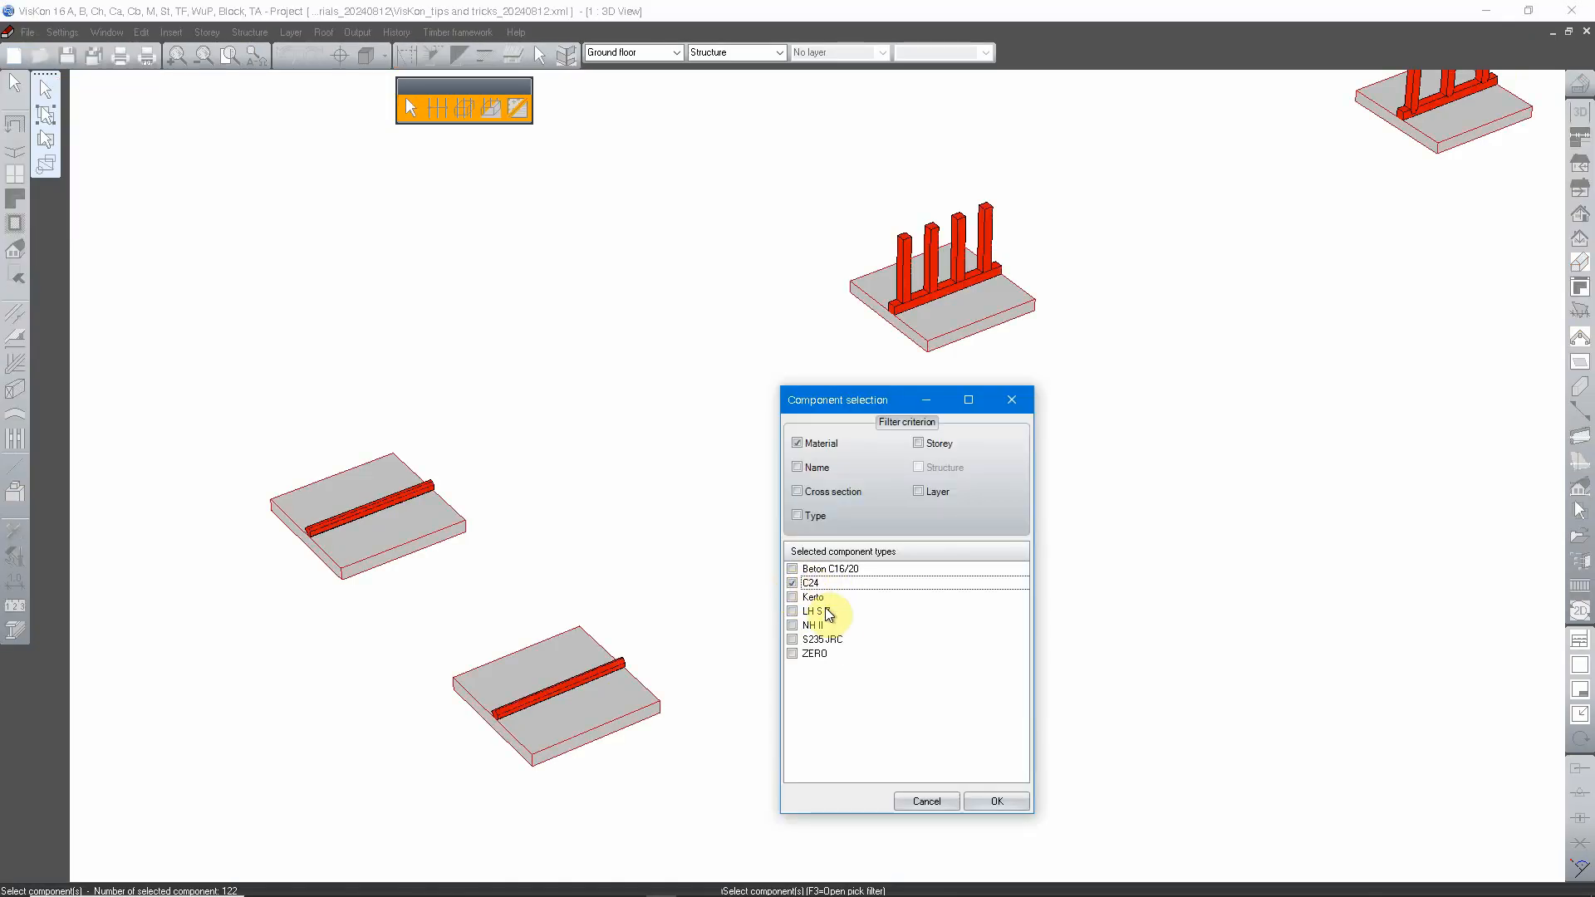
Step: Include NH II, ZERO, S235 JRC, LH S 7, Kerto and Beton C16/20 in the material filter selection
{"action": "left_click", "coordinate": [793, 626]}
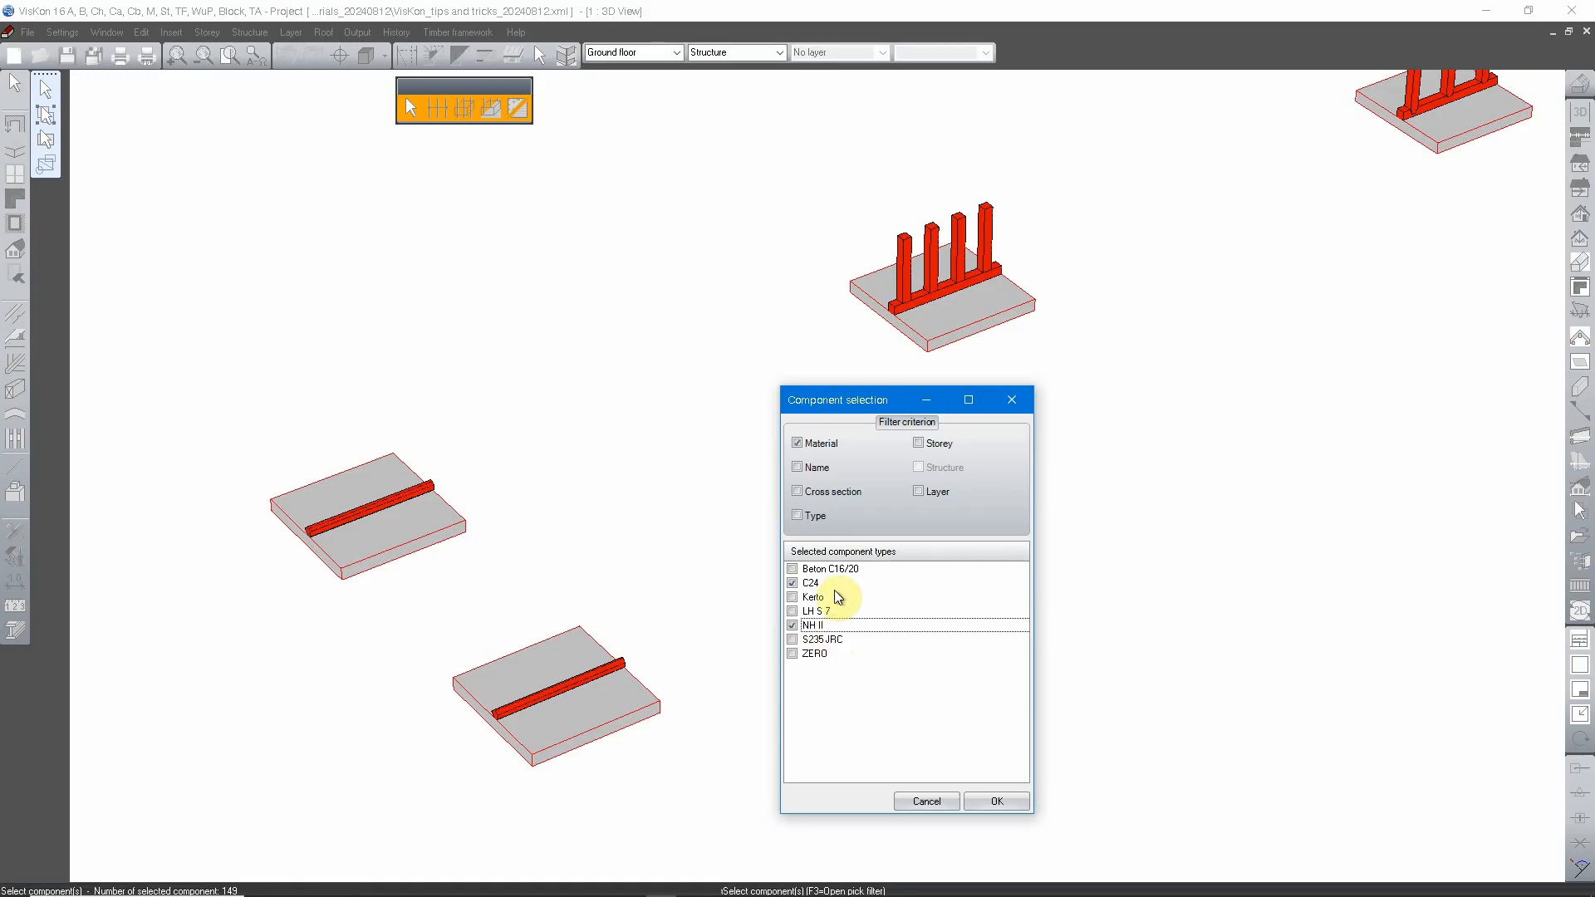
{"action": "left_click", "coordinate": [793, 654]}
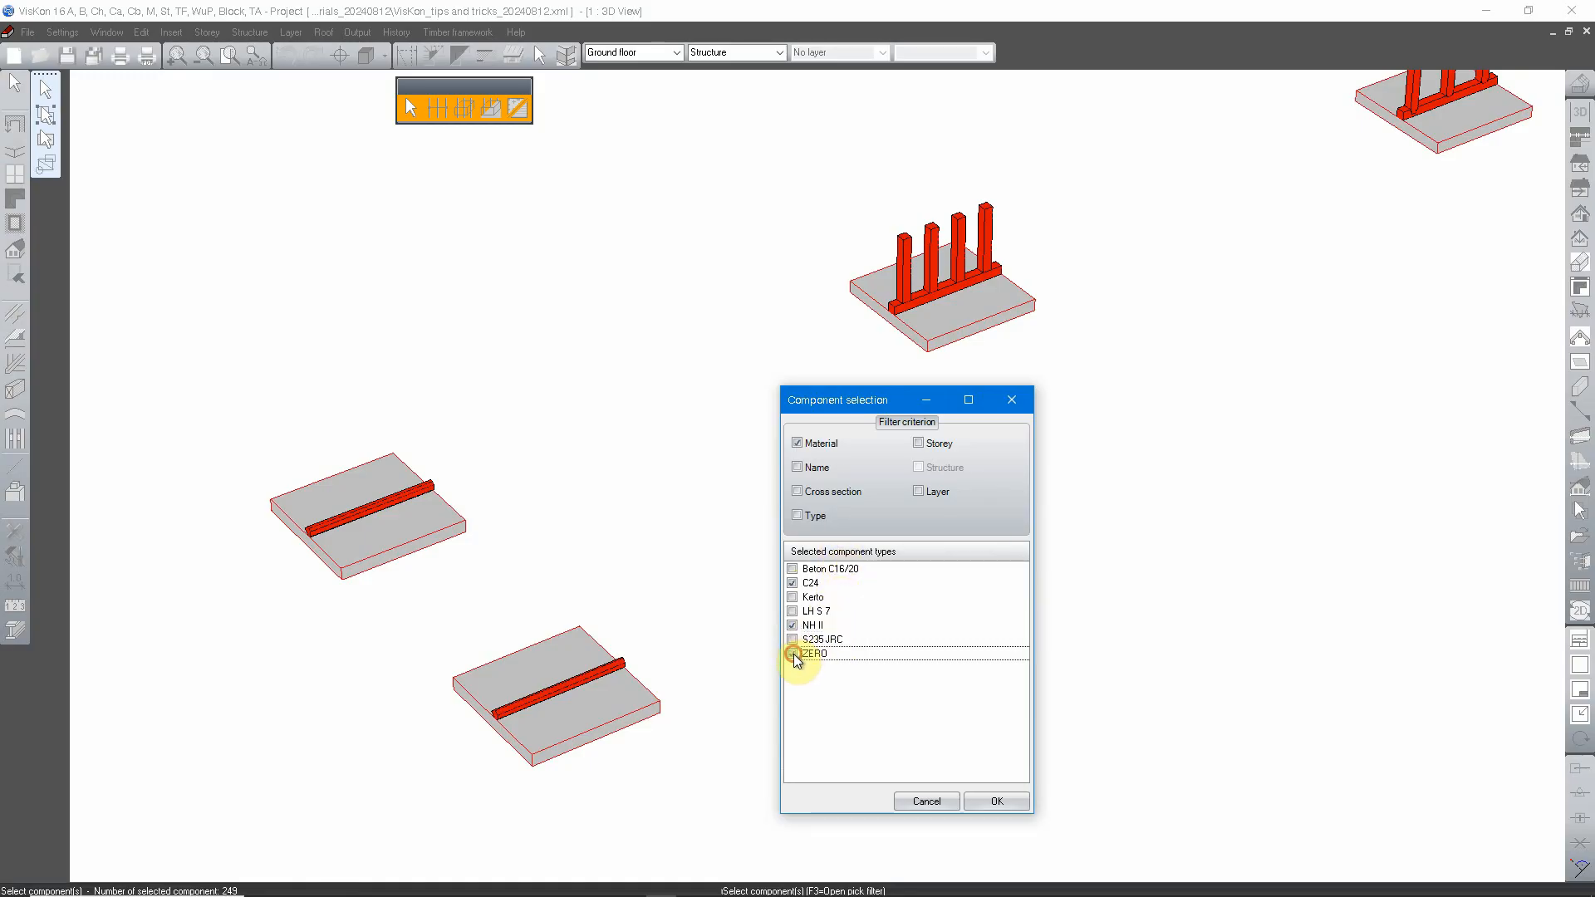
{"action": "left_click", "coordinate": [792, 640]}
{"action": "left_click", "coordinate": [793, 611]}
{"action": "left_click", "coordinate": [792, 597]}
{"action": "left_click", "coordinate": [793, 569]}
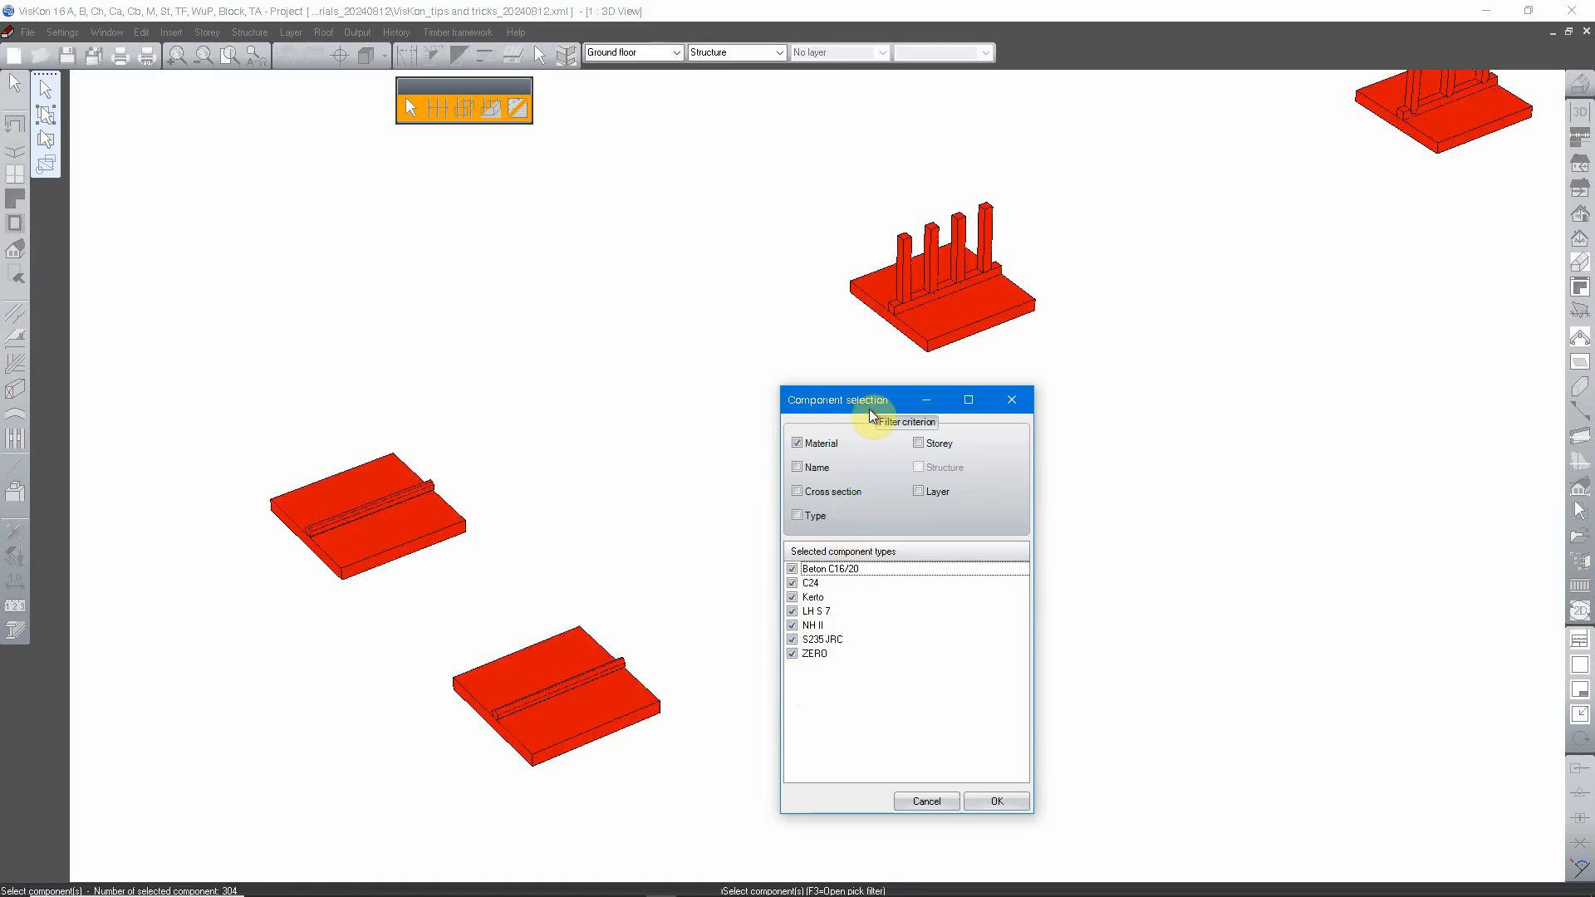
Step: Switch the pick filter criterion from Material to Name
{"action": "mouse_move", "coordinate": [872, 407]}
{"action": "left_mouse_down"}
{"action": "mouse_move", "coordinate": [842, 374]}
{"action": "mouse_move", "coordinate": [828, 387]}
{"action": "mouse_move", "coordinate": [846, 411]}
{"action": "left_mouse_up"}
{"action": "scroll", "coordinate": [1030, 479], "scroll_direction": "down", "scroll_amount": 8}
{"action": "middle_click_drag", "start_coordinate": [1030, 479], "coordinate": [1285, 418]}
{"action": "scroll", "coordinate": [1031, 557], "scroll_direction": "up", "scroll_amount": 1}
{"action": "scroll", "coordinate": [1099, 592], "scroll_direction": "up", "scroll_amount": 5}
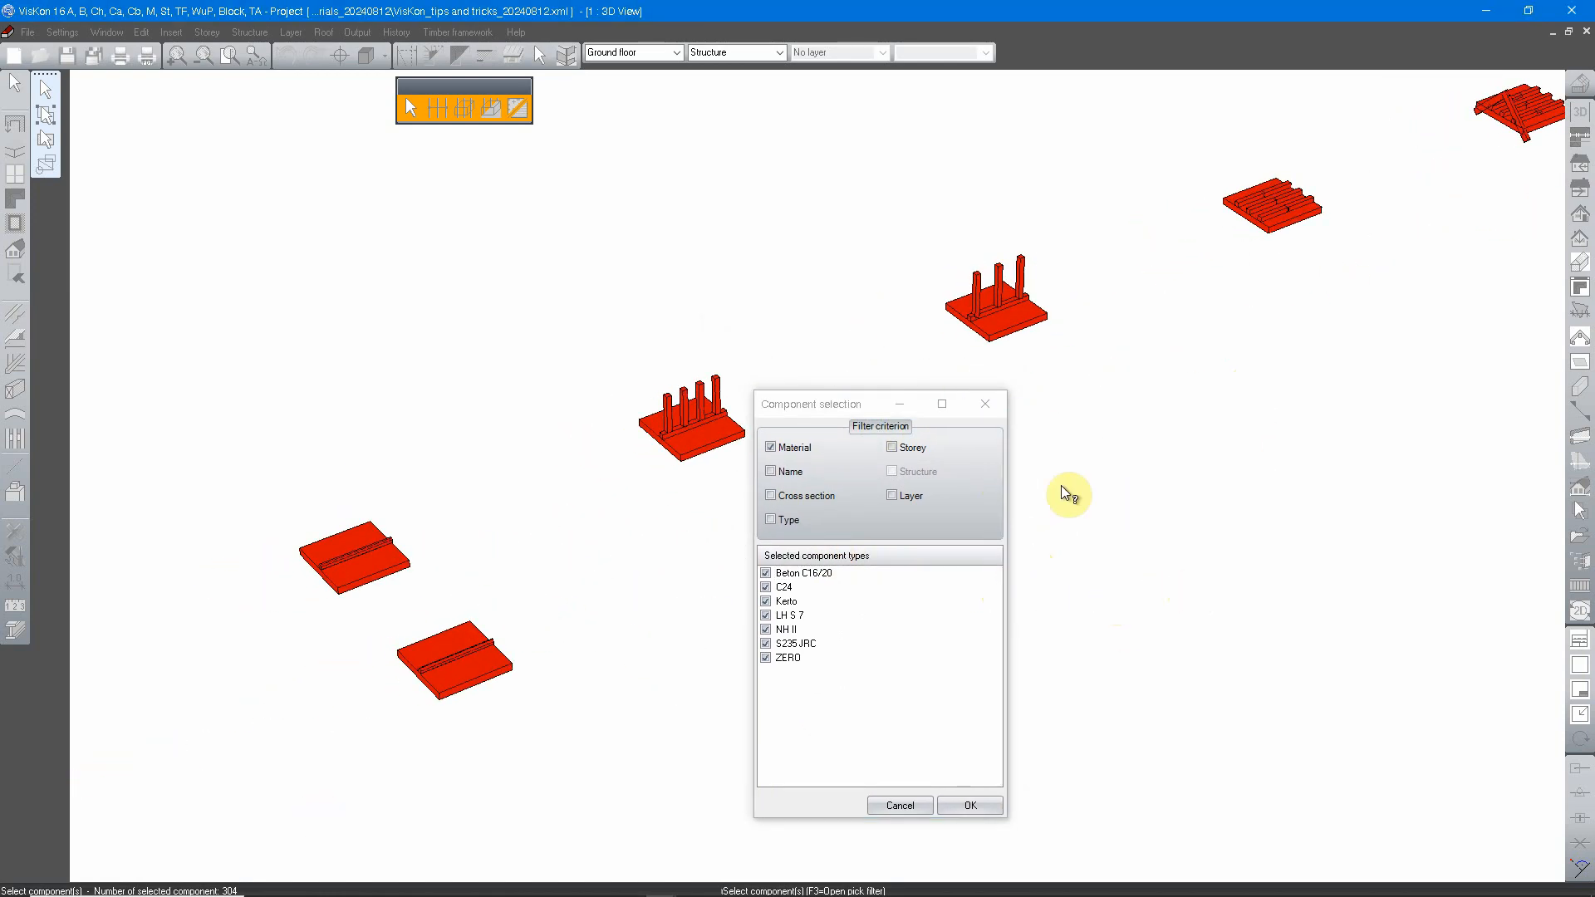
{"action": "left_click", "coordinate": [785, 472]}
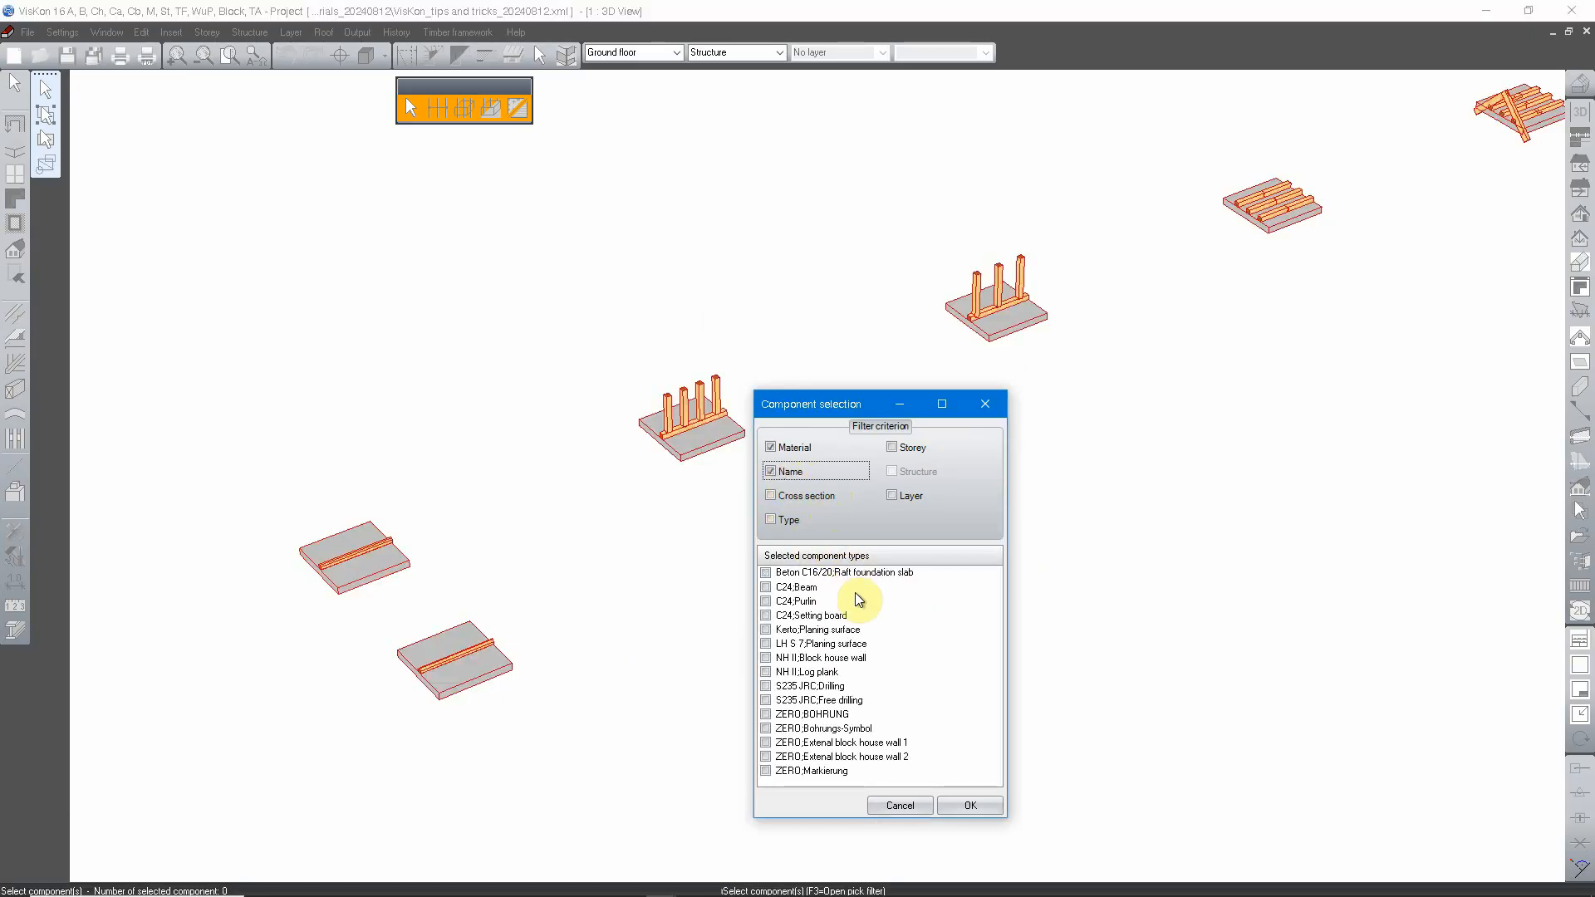
{"action": "left_click", "coordinate": [796, 338]}
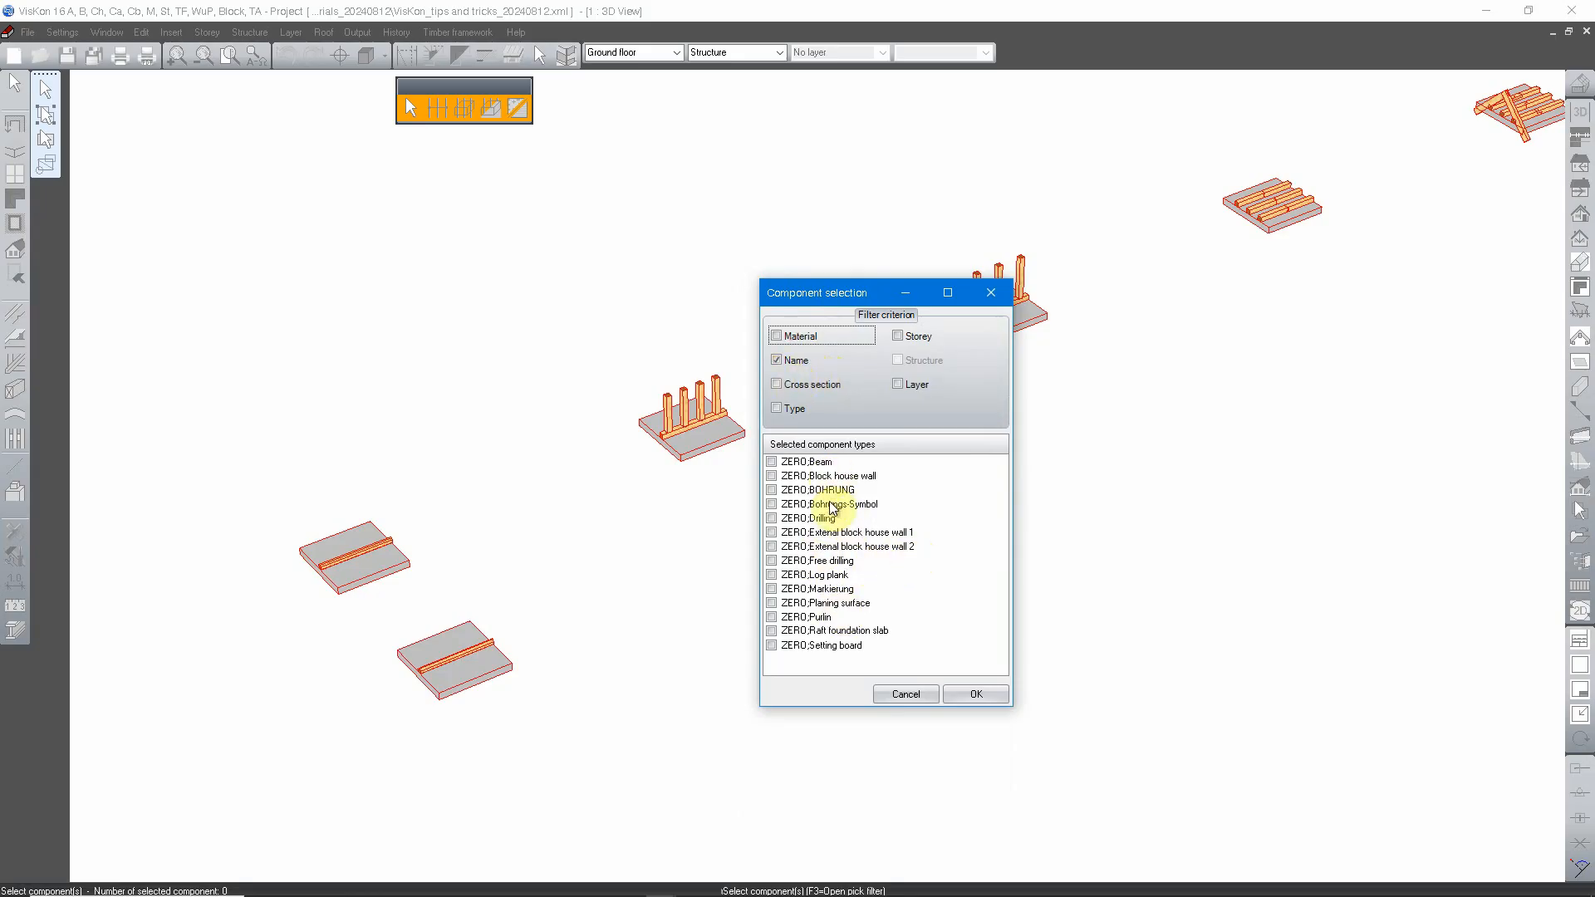
Step: Switch the filter criterion from Name to Cross section, and from Cross section to Type
{"action": "left_click", "coordinate": [781, 384]}
{"action": "left_click", "coordinate": [786, 359]}
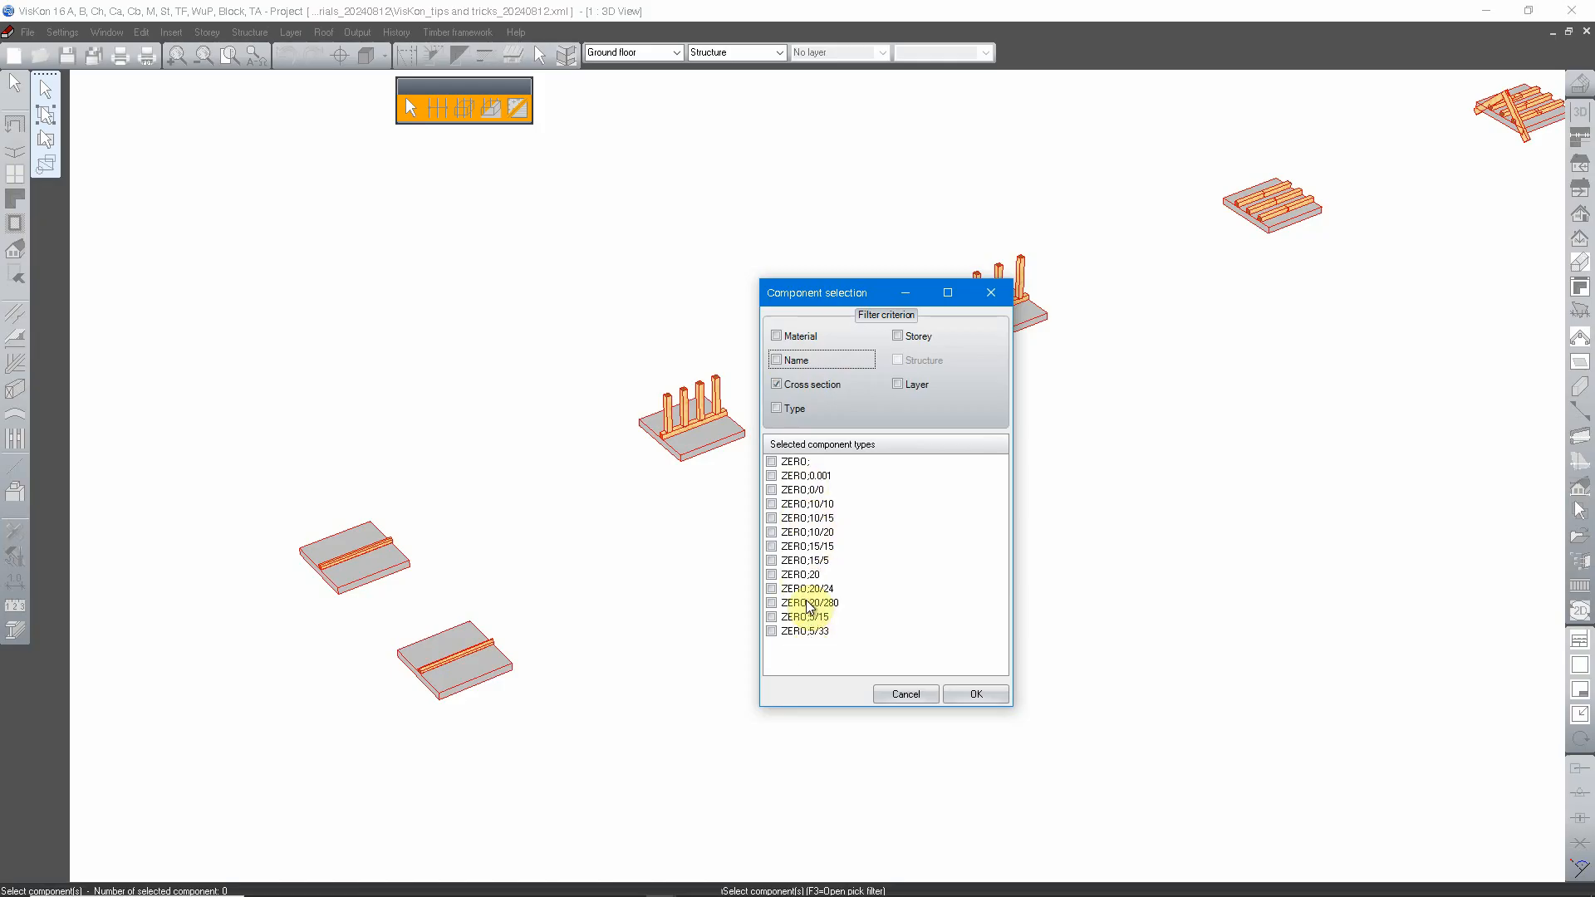
{"action": "left_click", "coordinate": [788, 408]}
{"action": "left_click", "coordinate": [786, 384]}
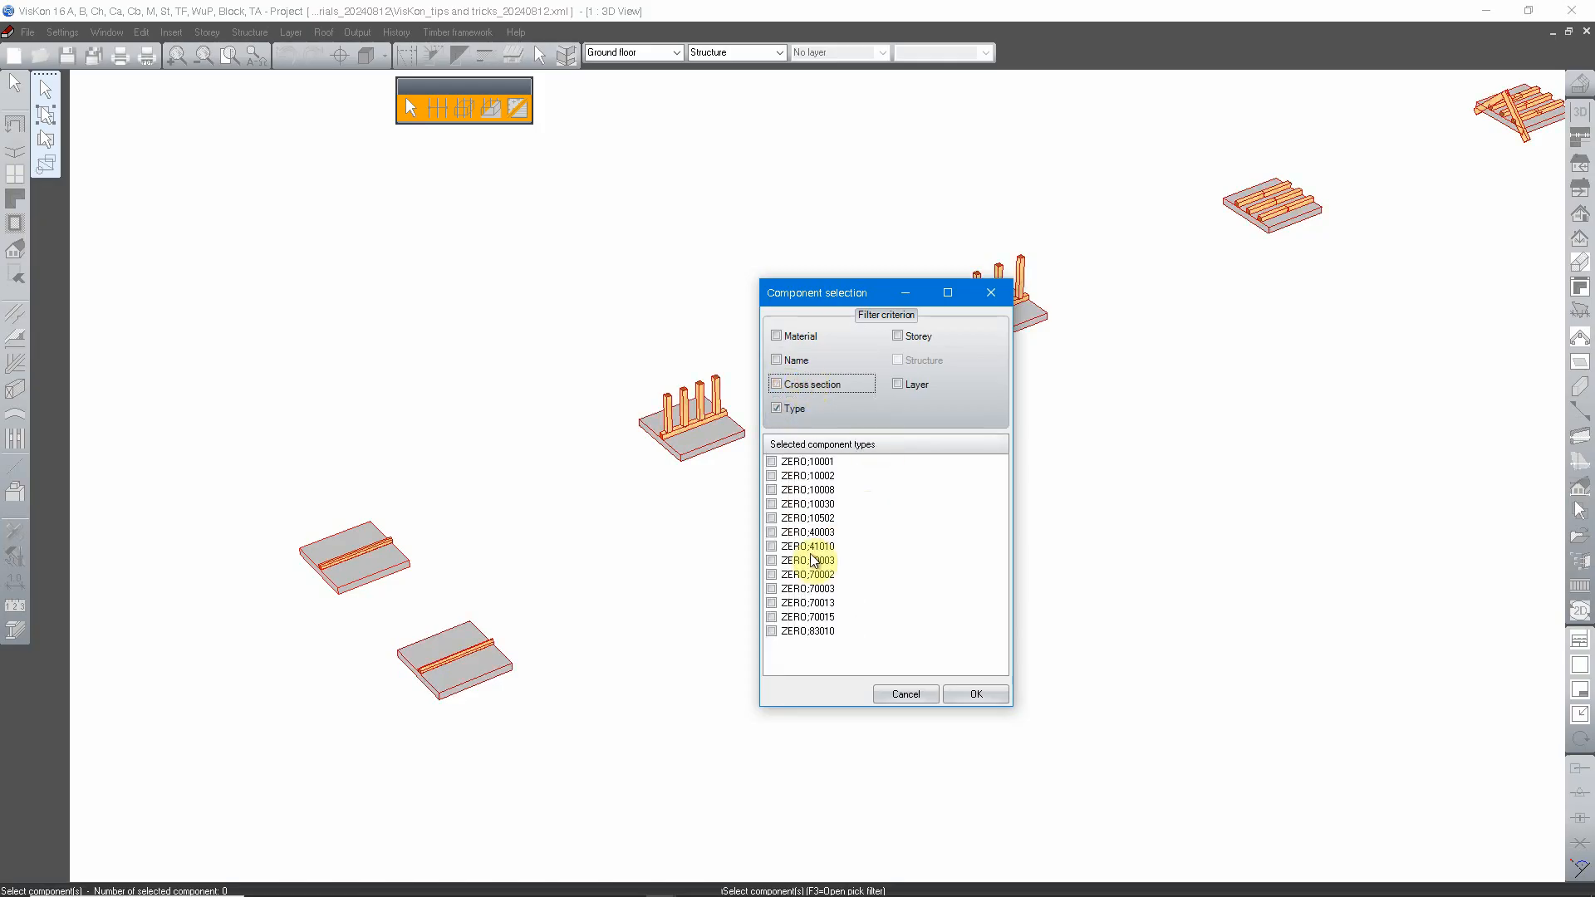
Step: Replace the Type criterion with Storey and try combining it with Structure
{"action": "left_click", "coordinate": [899, 336]}
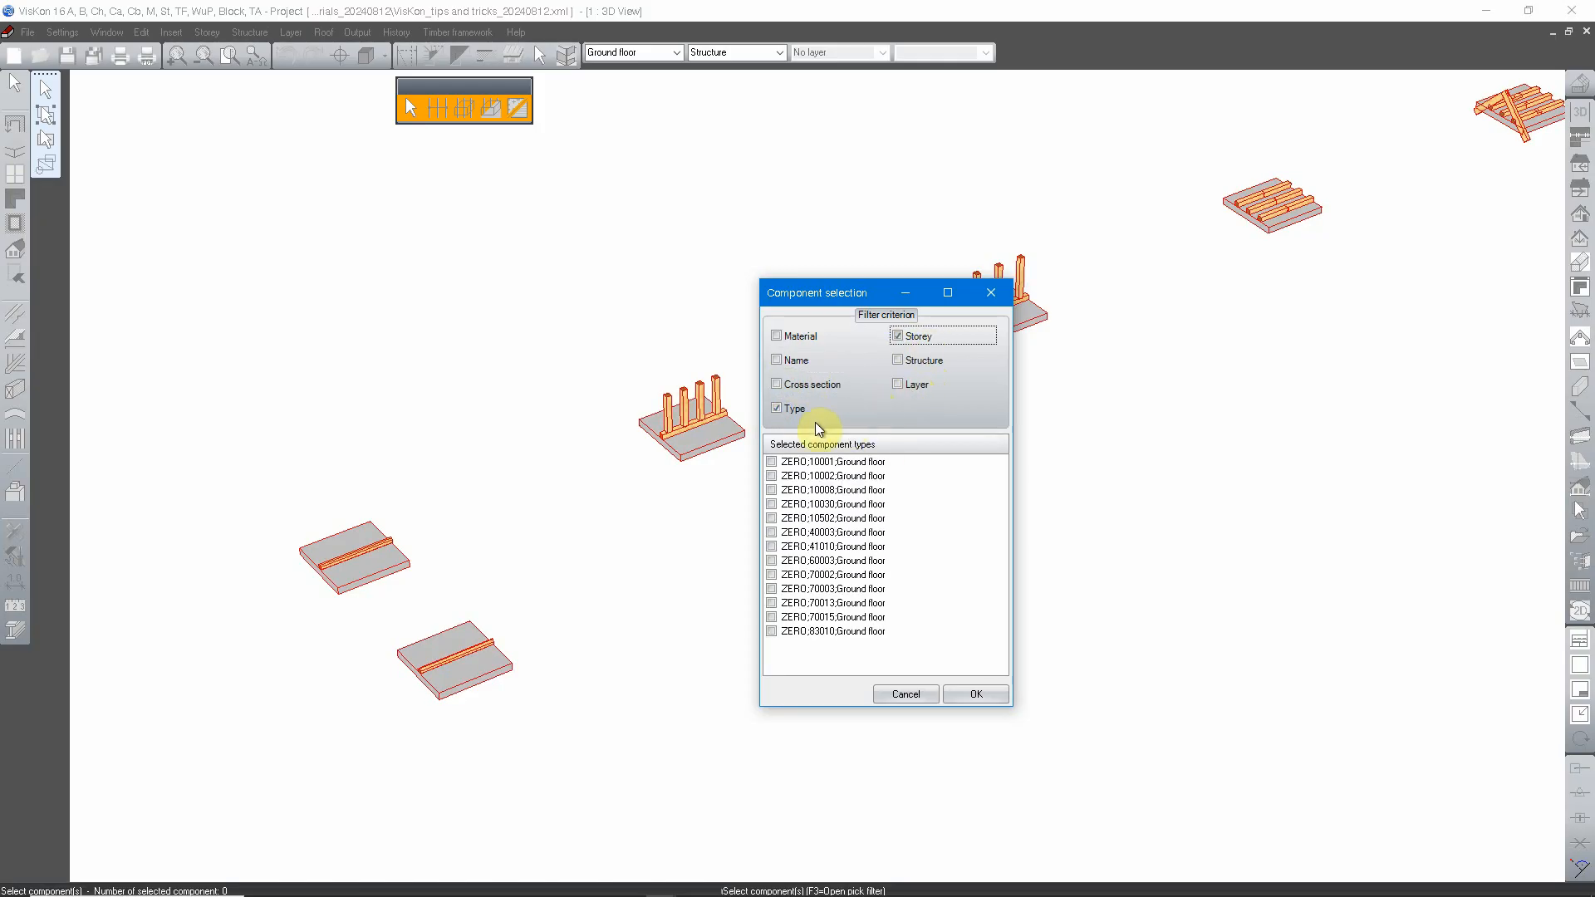
{"action": "left_click", "coordinate": [796, 409]}
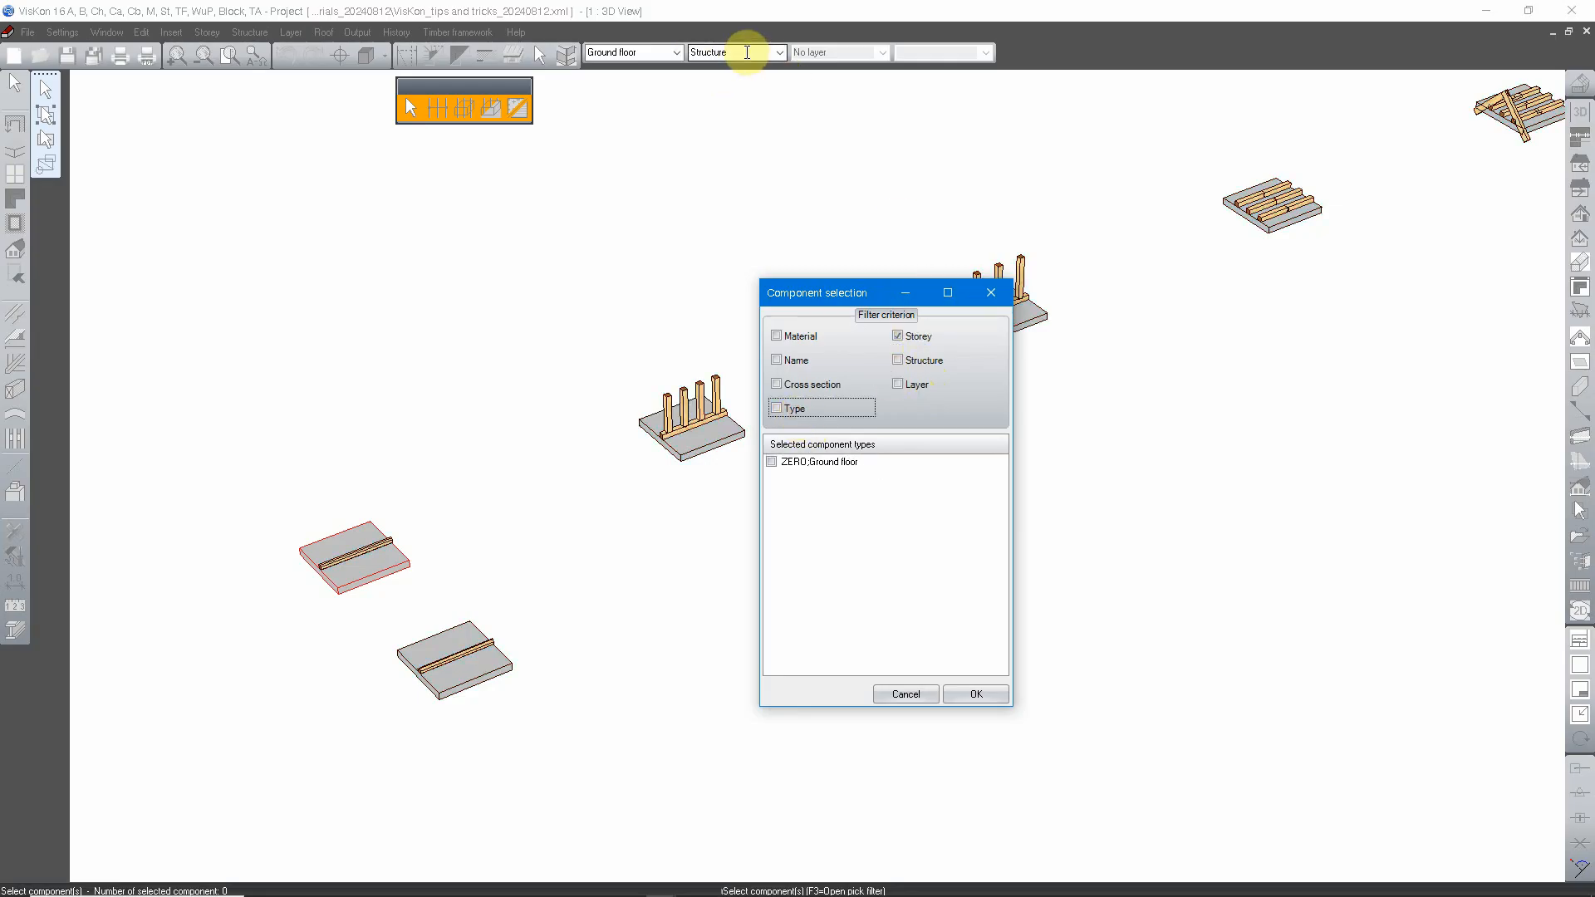
{"action": "left_click", "coordinate": [923, 361]}
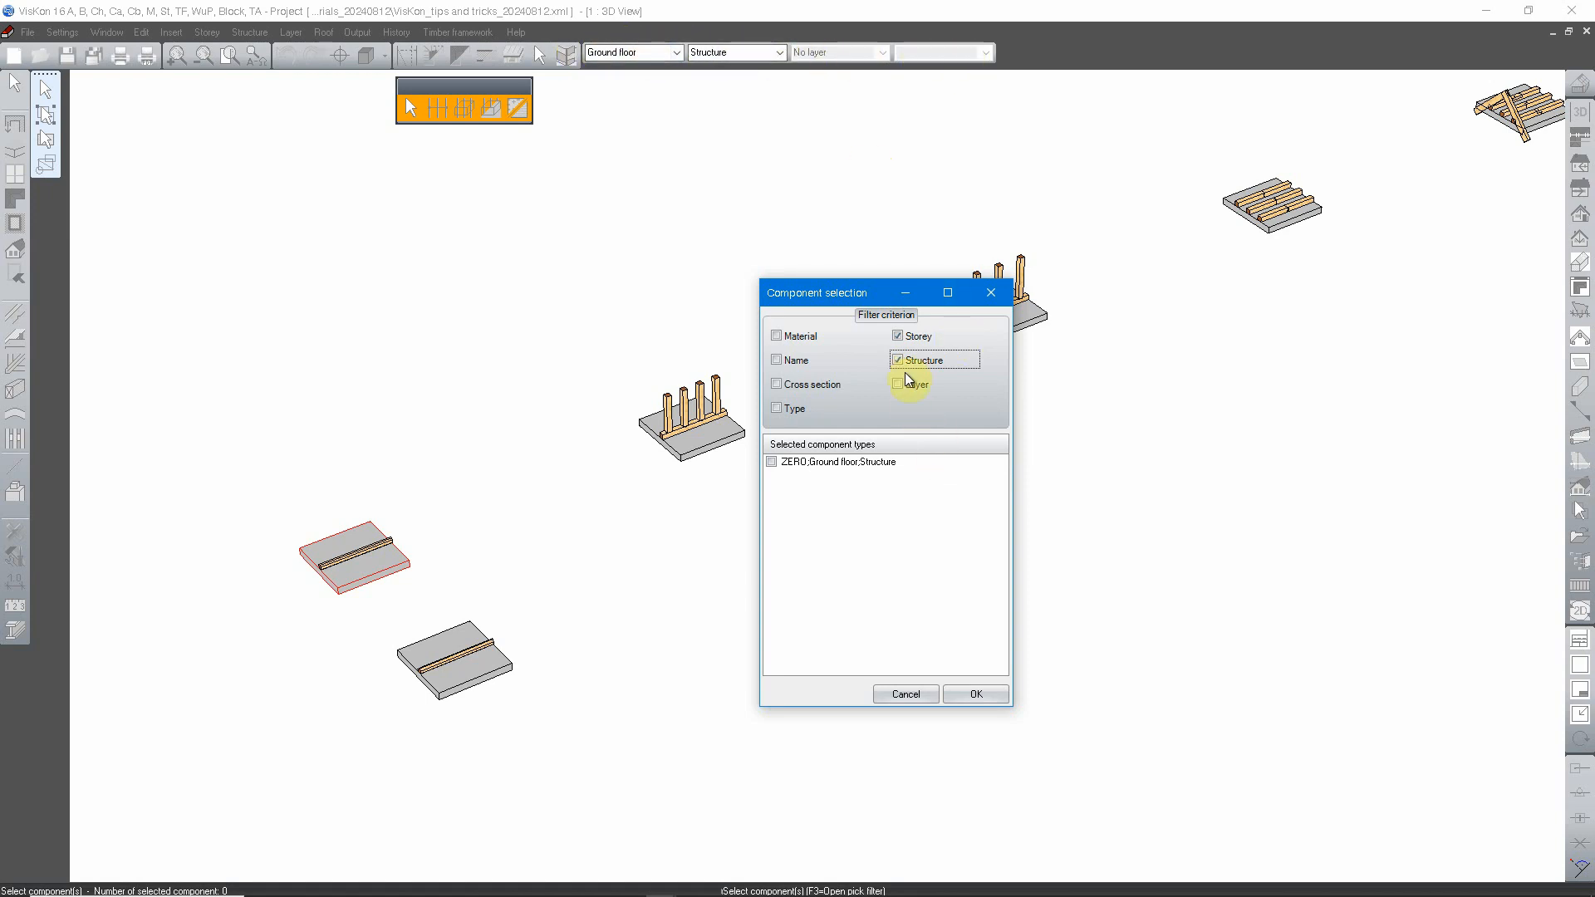
{"action": "left_click", "coordinate": [905, 337]}
{"action": "left_click", "coordinate": [928, 337]}
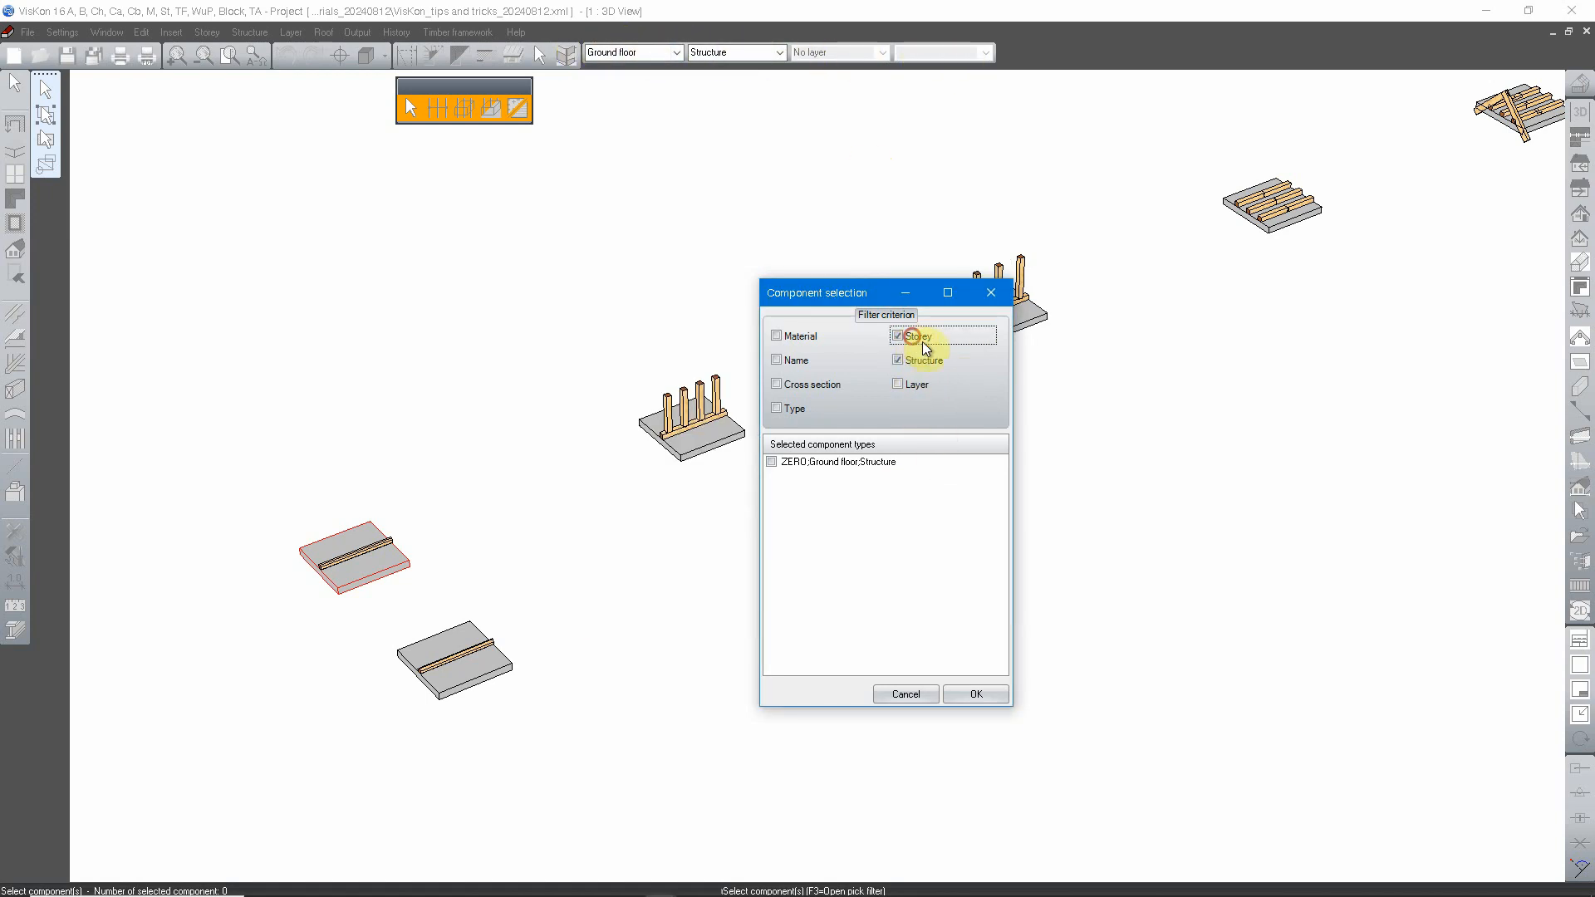
{"action": "left_click", "coordinate": [928, 366]}
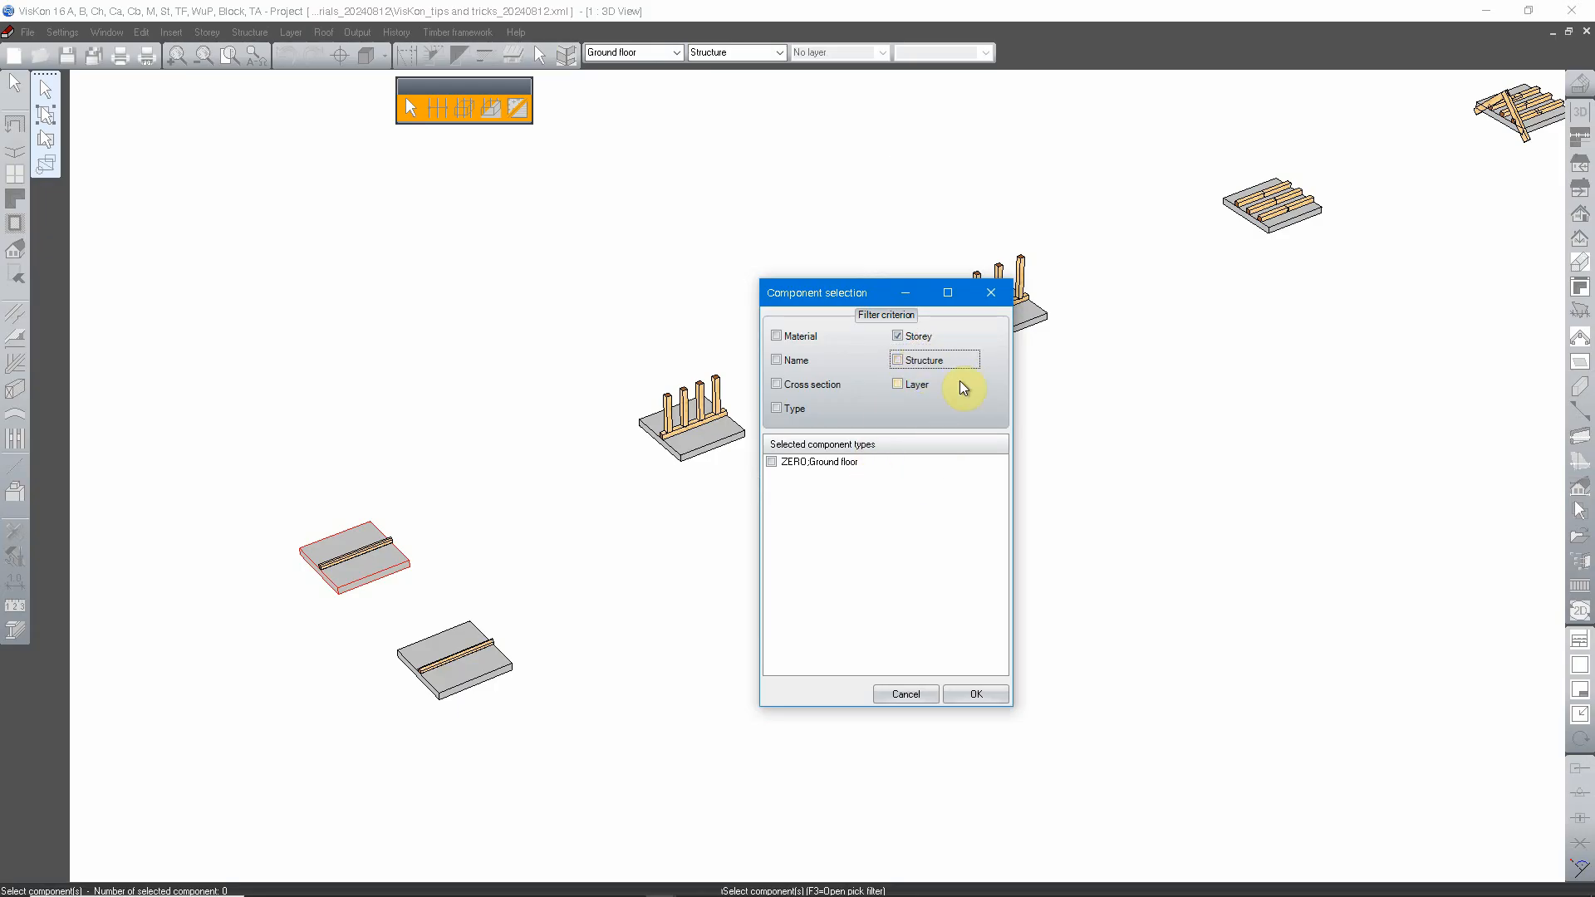
Step: Try Layer together with Storey as filter criteria and clear both
{"action": "left_click", "coordinate": [914, 383]}
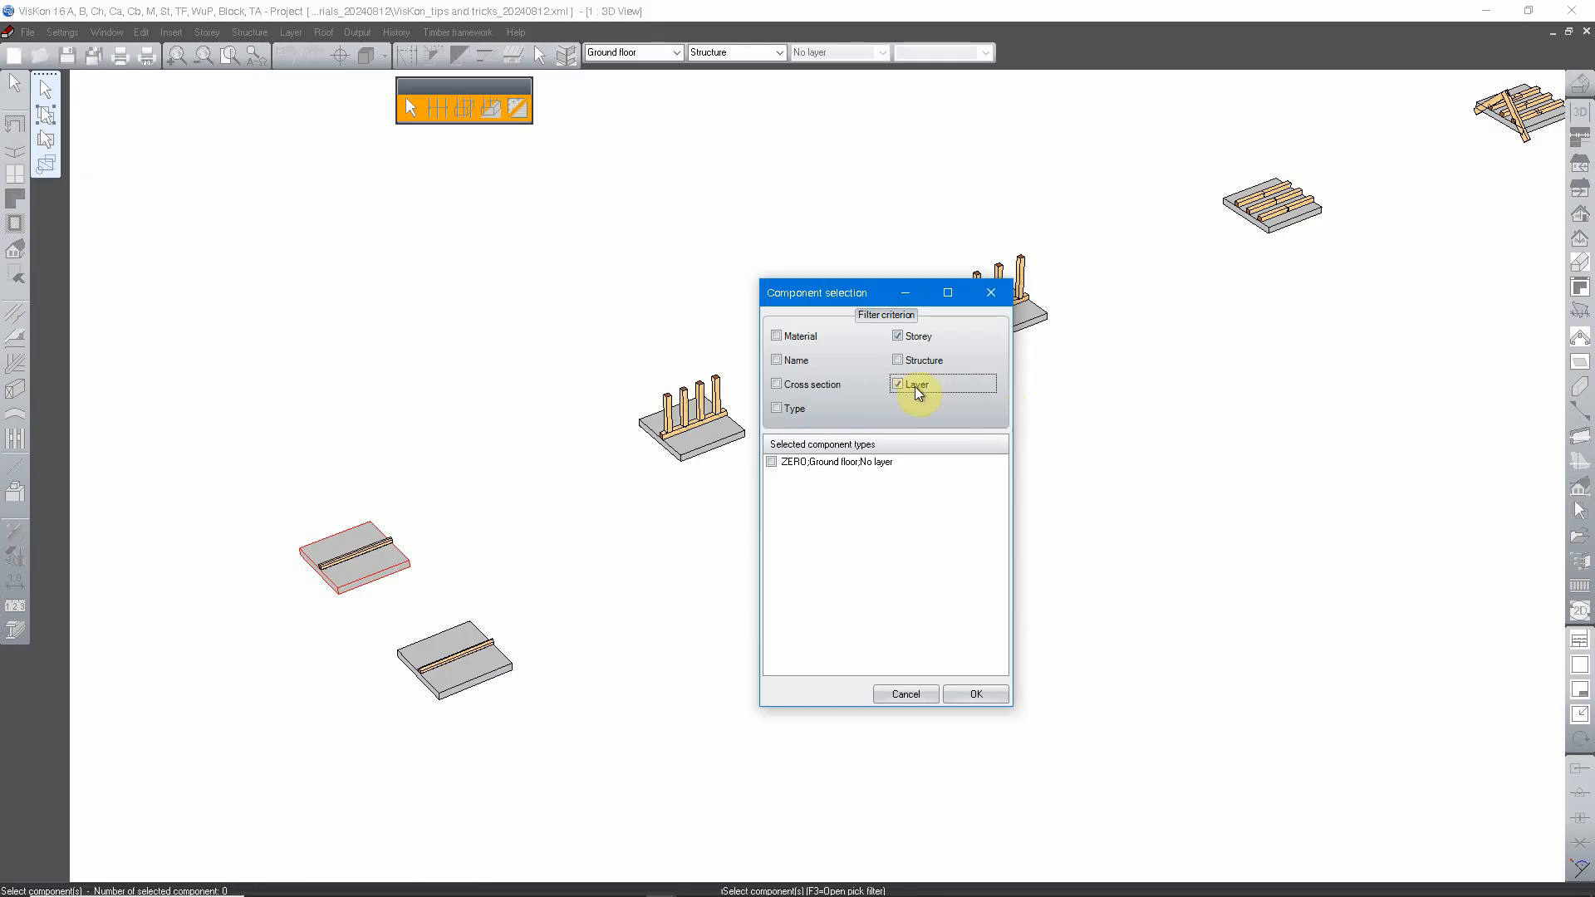
{"action": "left_click", "coordinate": [914, 335]}
{"action": "left_click", "coordinate": [913, 388]}
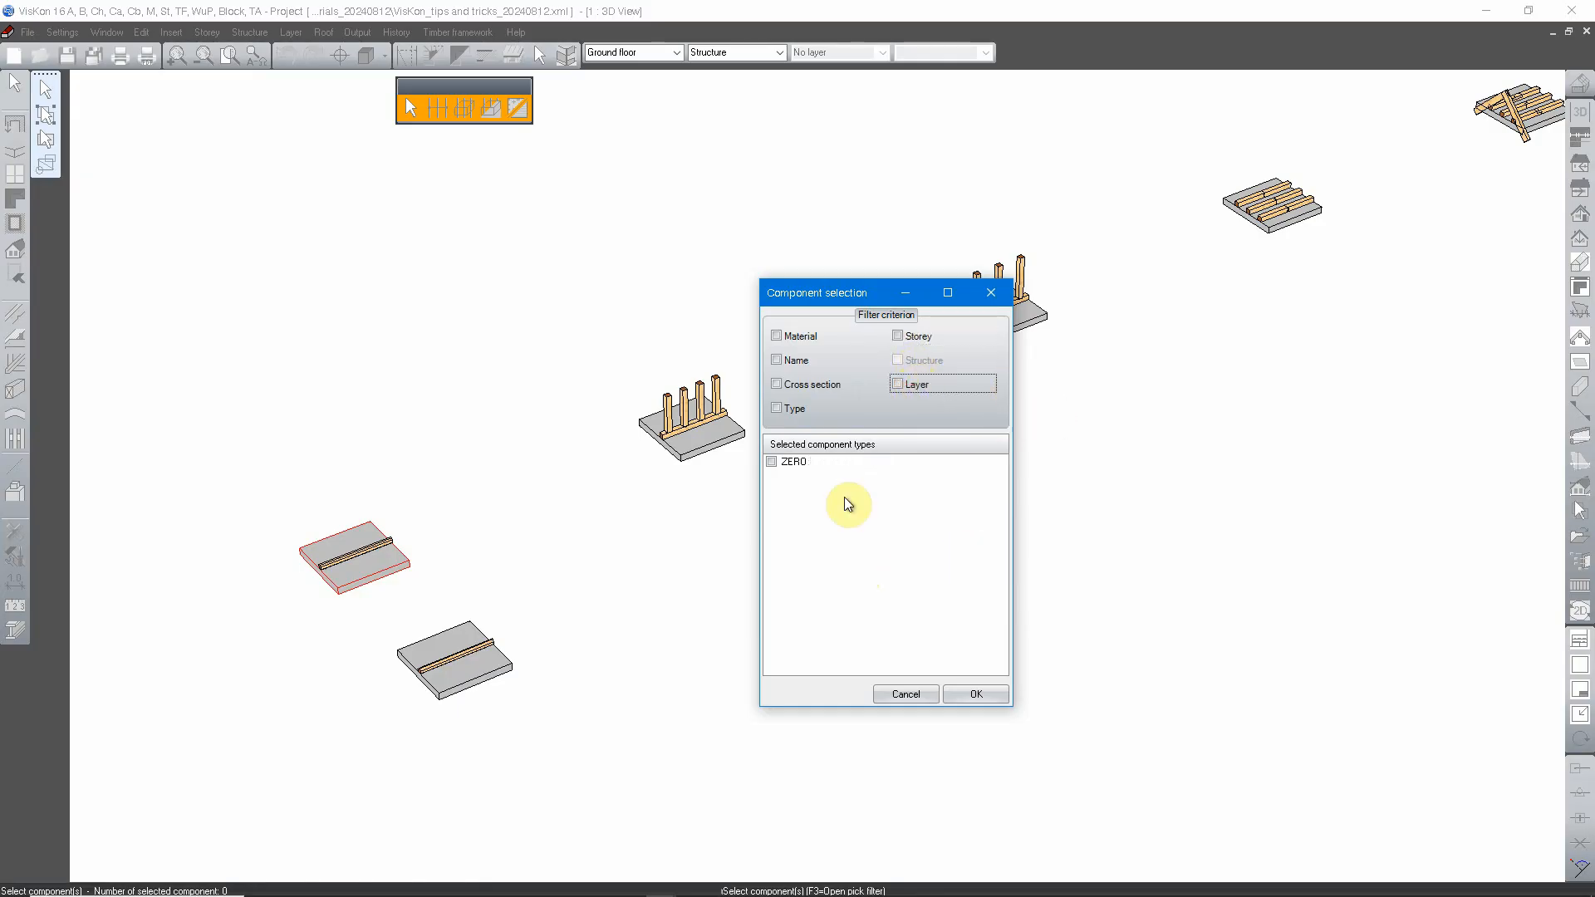
Step: Filter by Material, Name and Cross section together and look through the list of combined component types
{"action": "left_click", "coordinate": [799, 337]}
{"action": "left_click", "coordinate": [791, 359]}
{"action": "left_click", "coordinate": [796, 384]}
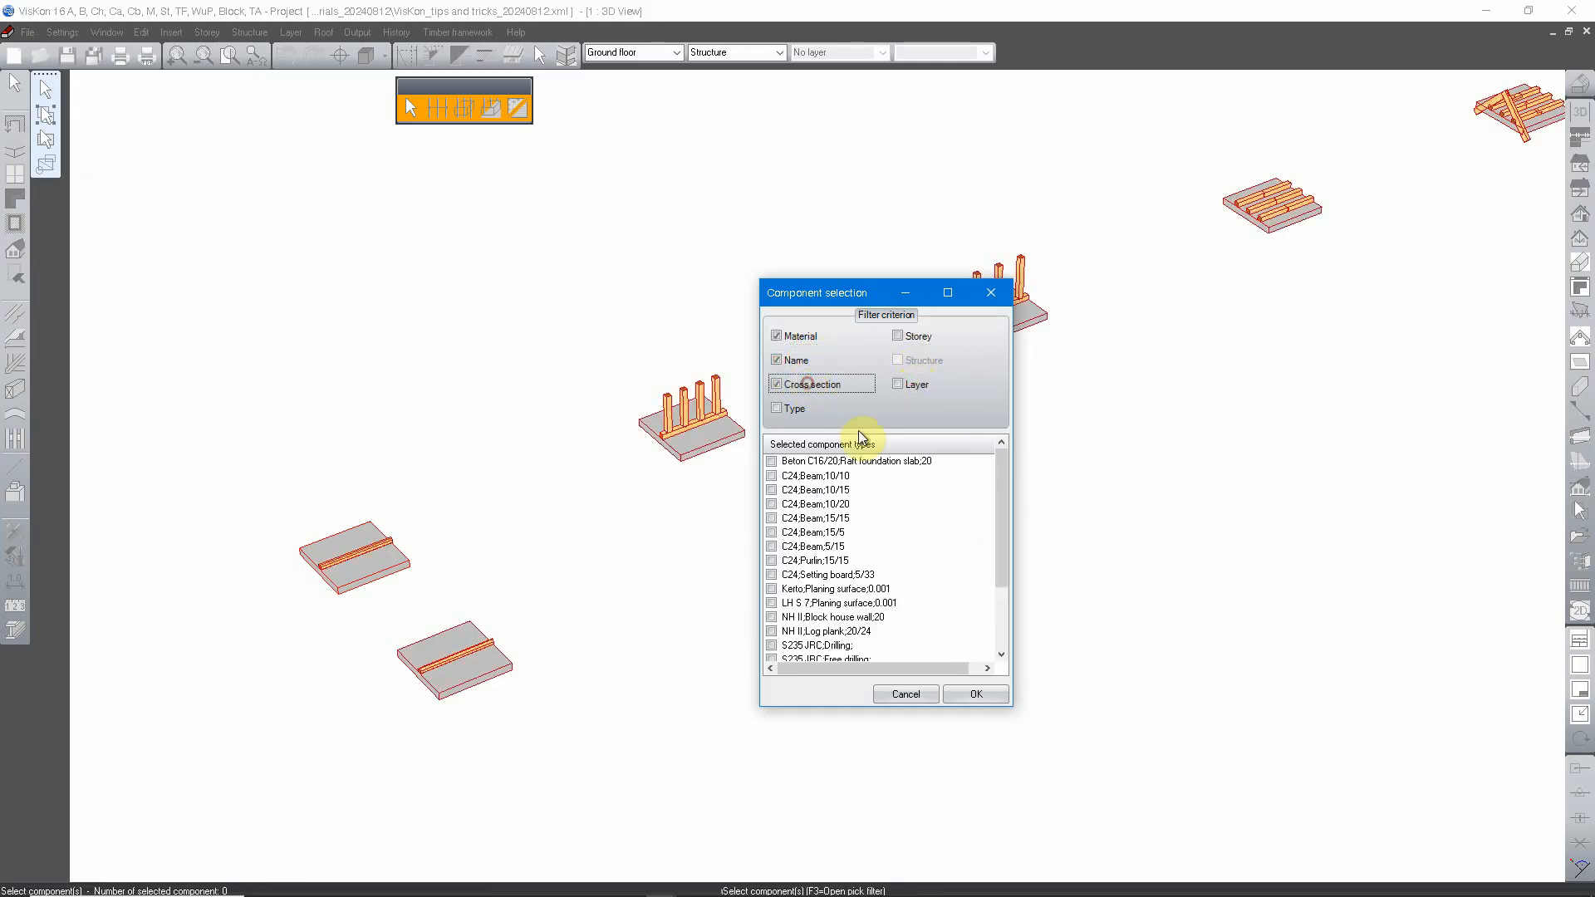
{"action": "scroll", "coordinate": [982, 593], "scroll_direction": "down", "scroll_amount": 2}
{"action": "scroll", "coordinate": [872, 545], "scroll_direction": "up", "scroll_amount": 2}
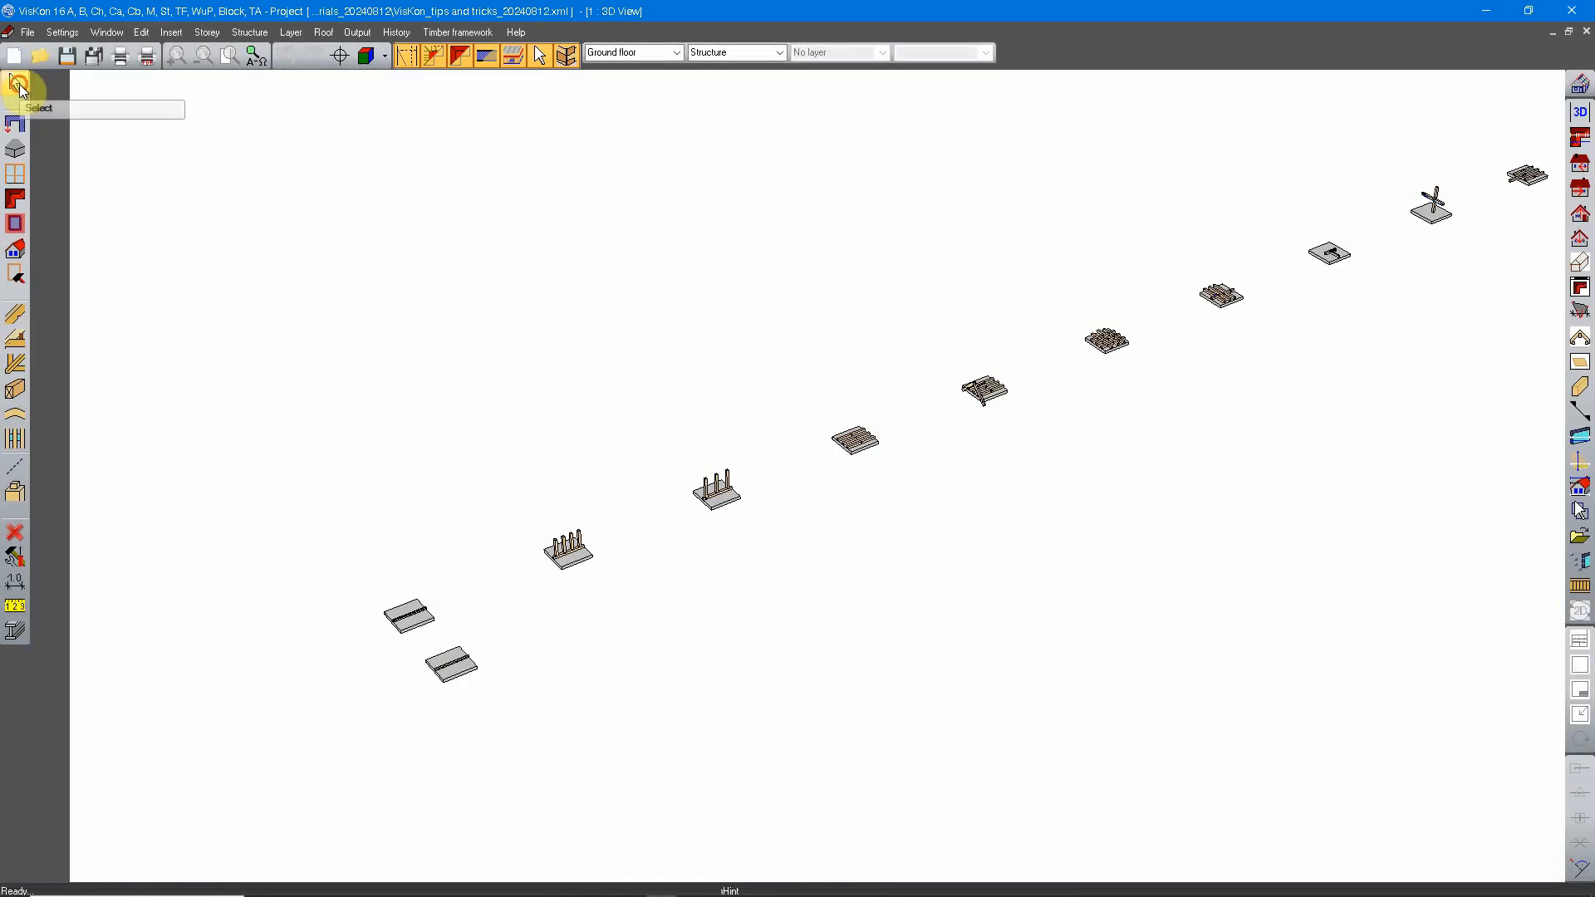
Step: Select the four posts and the sill beam of the timber frame standing on its slab
{"action": "left_click", "coordinate": [17, 84]}
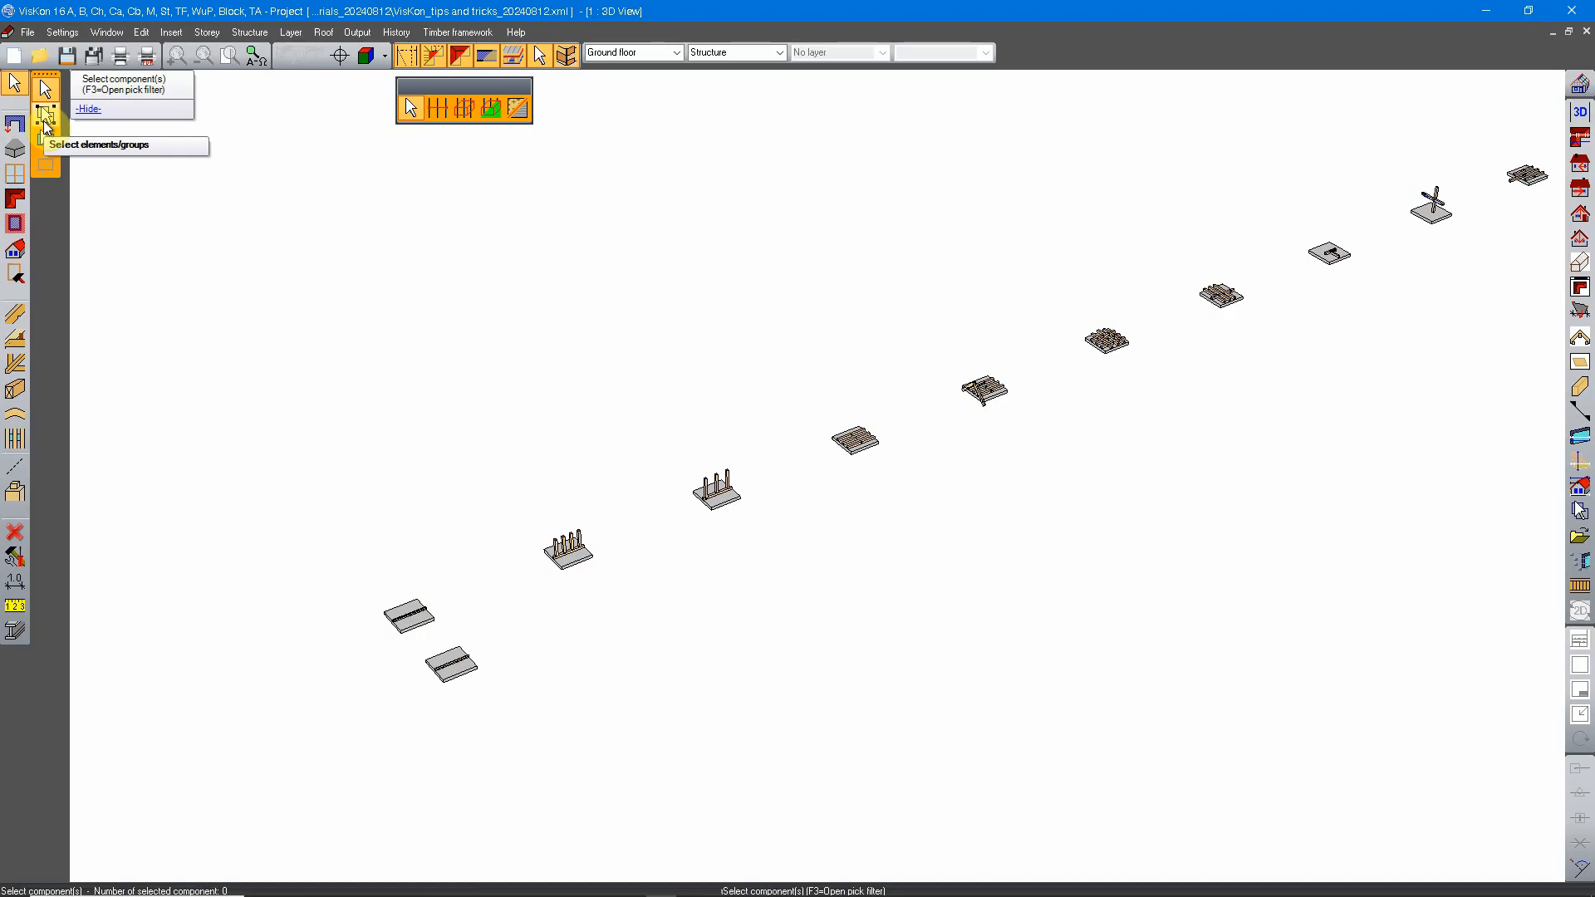
{"action": "key", "text": "Escape"}
{"action": "middle_click_drag", "start_coordinate": [473, 474], "coordinate": [638, 412]}
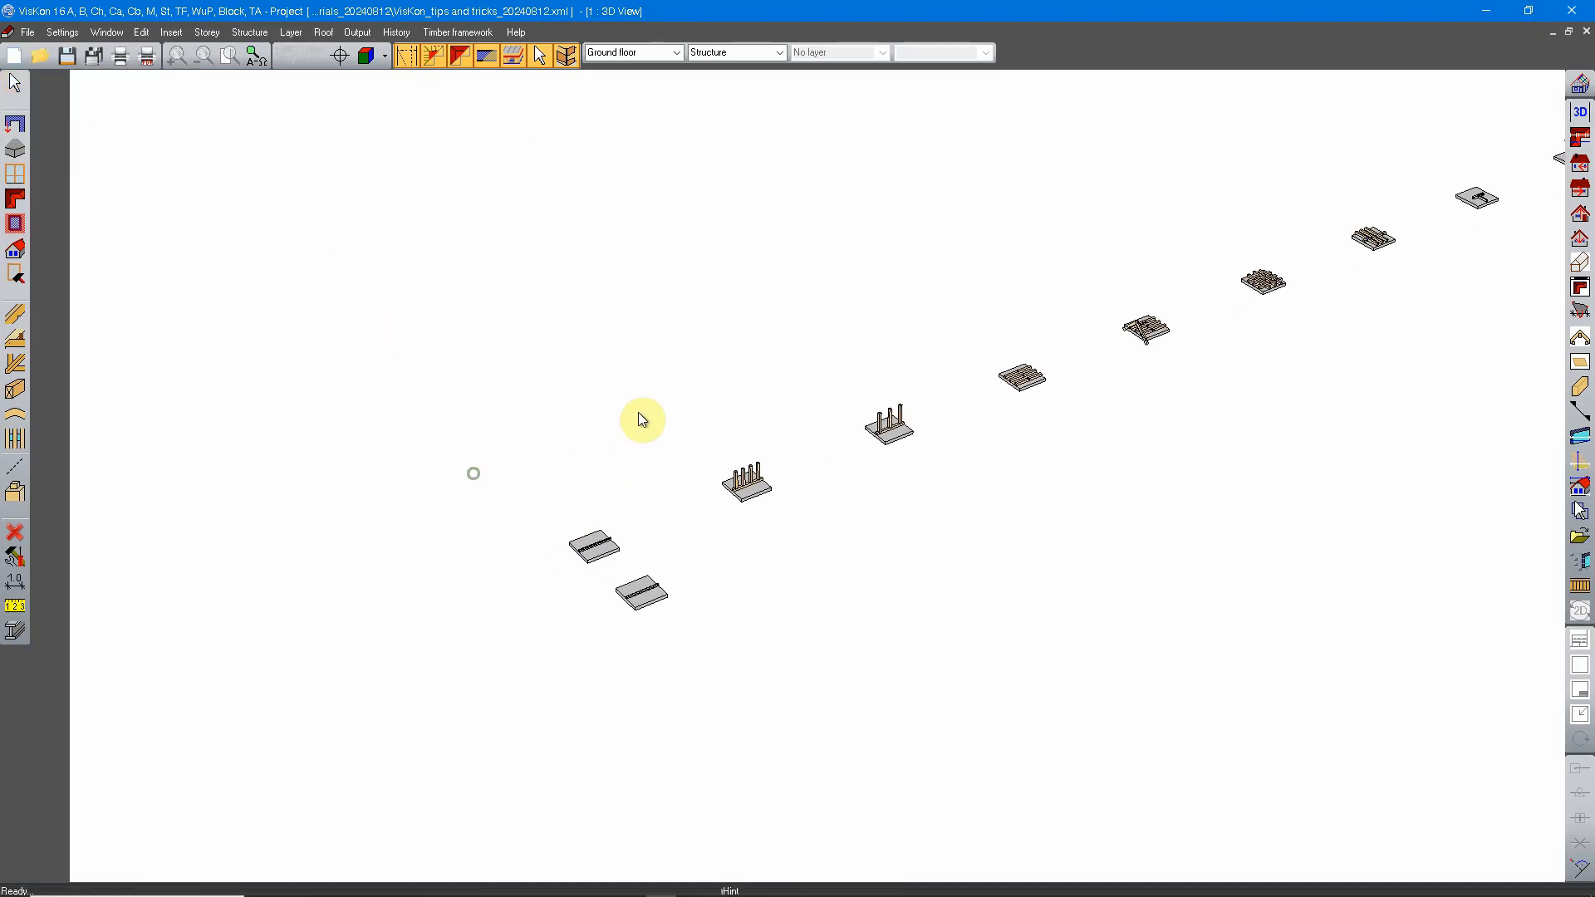
{"action": "scroll", "coordinate": [726, 526], "scroll_direction": "up", "scroll_amount": 7}
{"action": "middle_click_drag", "start_coordinate": [426, 526], "coordinate": [610, 461]}
{"action": "scroll", "coordinate": [402, 402], "scroll_direction": "up", "scroll_amount": 4}
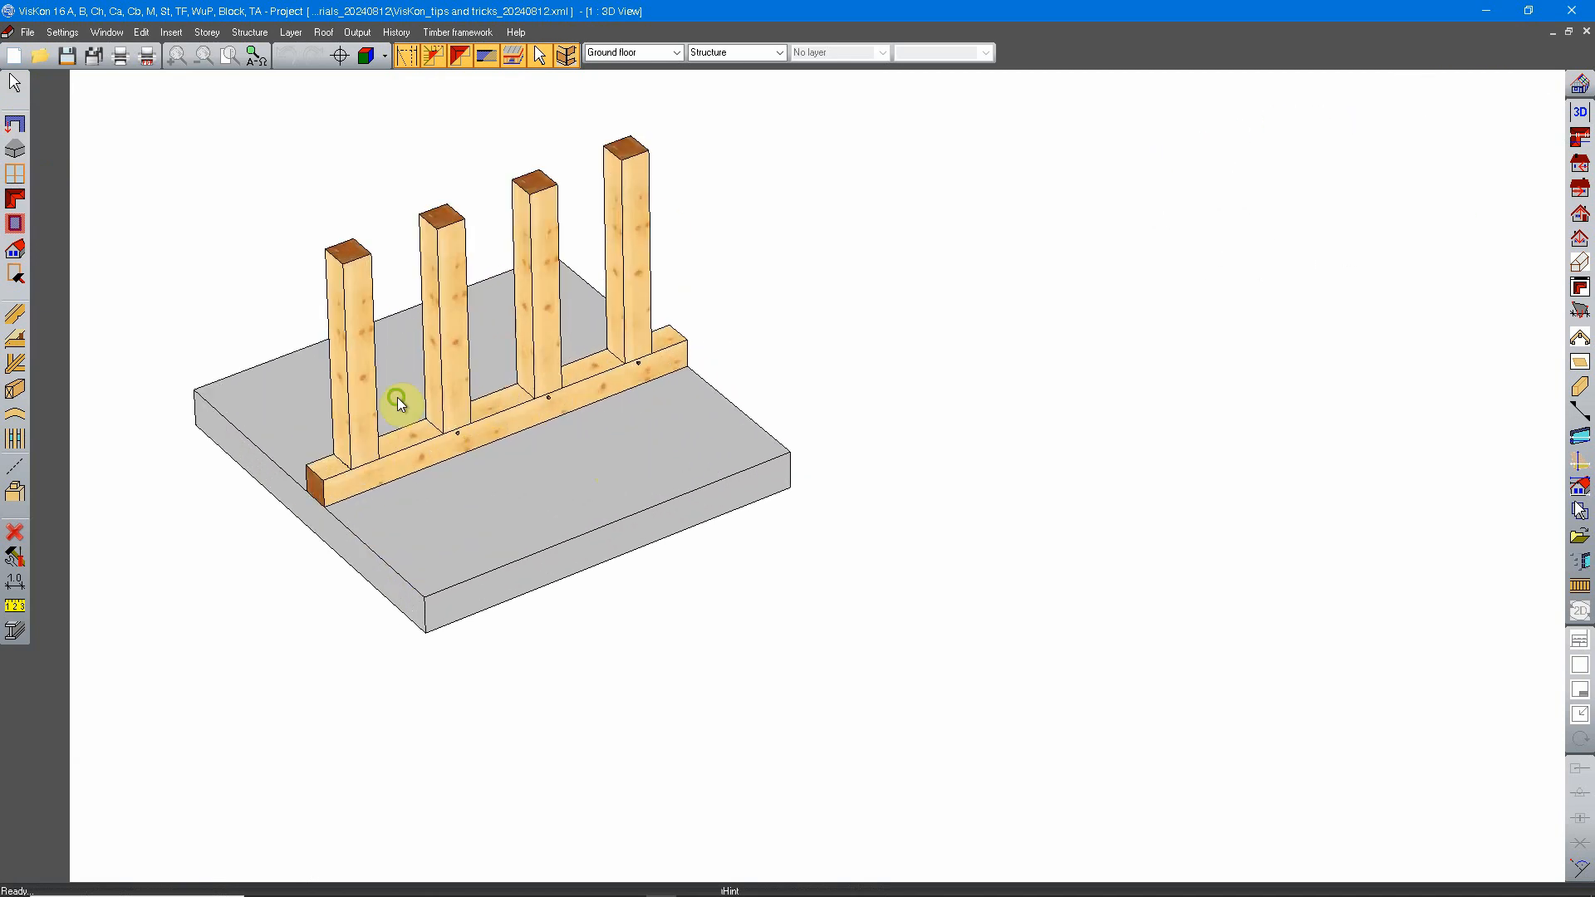
{"action": "middle_click_drag", "start_coordinate": [402, 402], "coordinate": [725, 486]}
{"action": "right_click", "coordinate": [984, 323]}
{"action": "left_click", "coordinate": [1059, 334]}
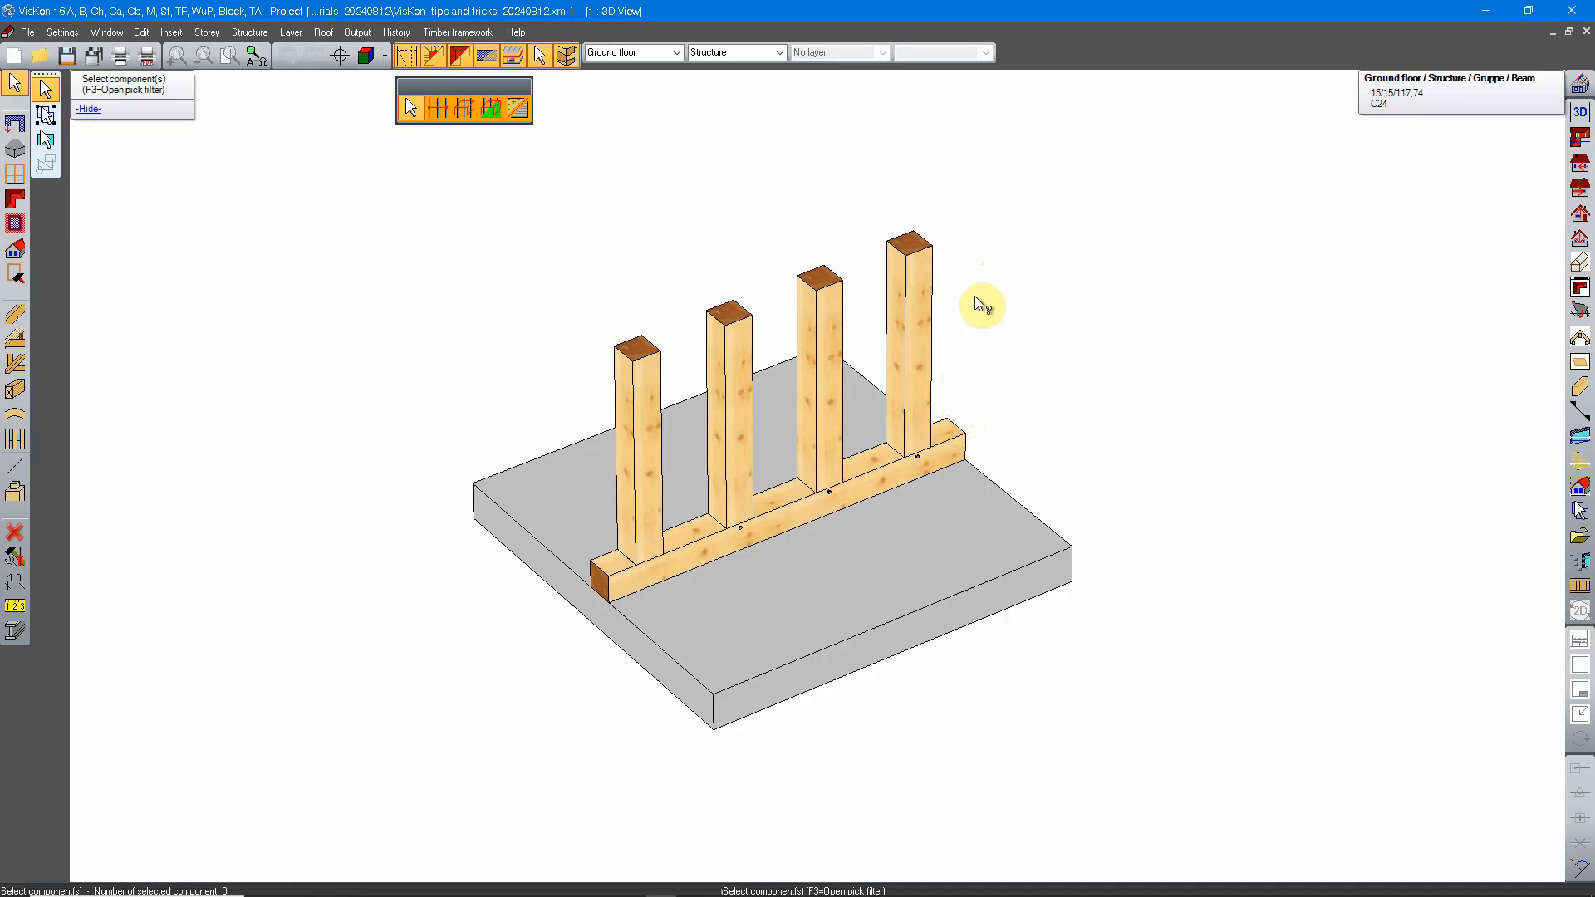
{"action": "left_click", "coordinate": [899, 281]}
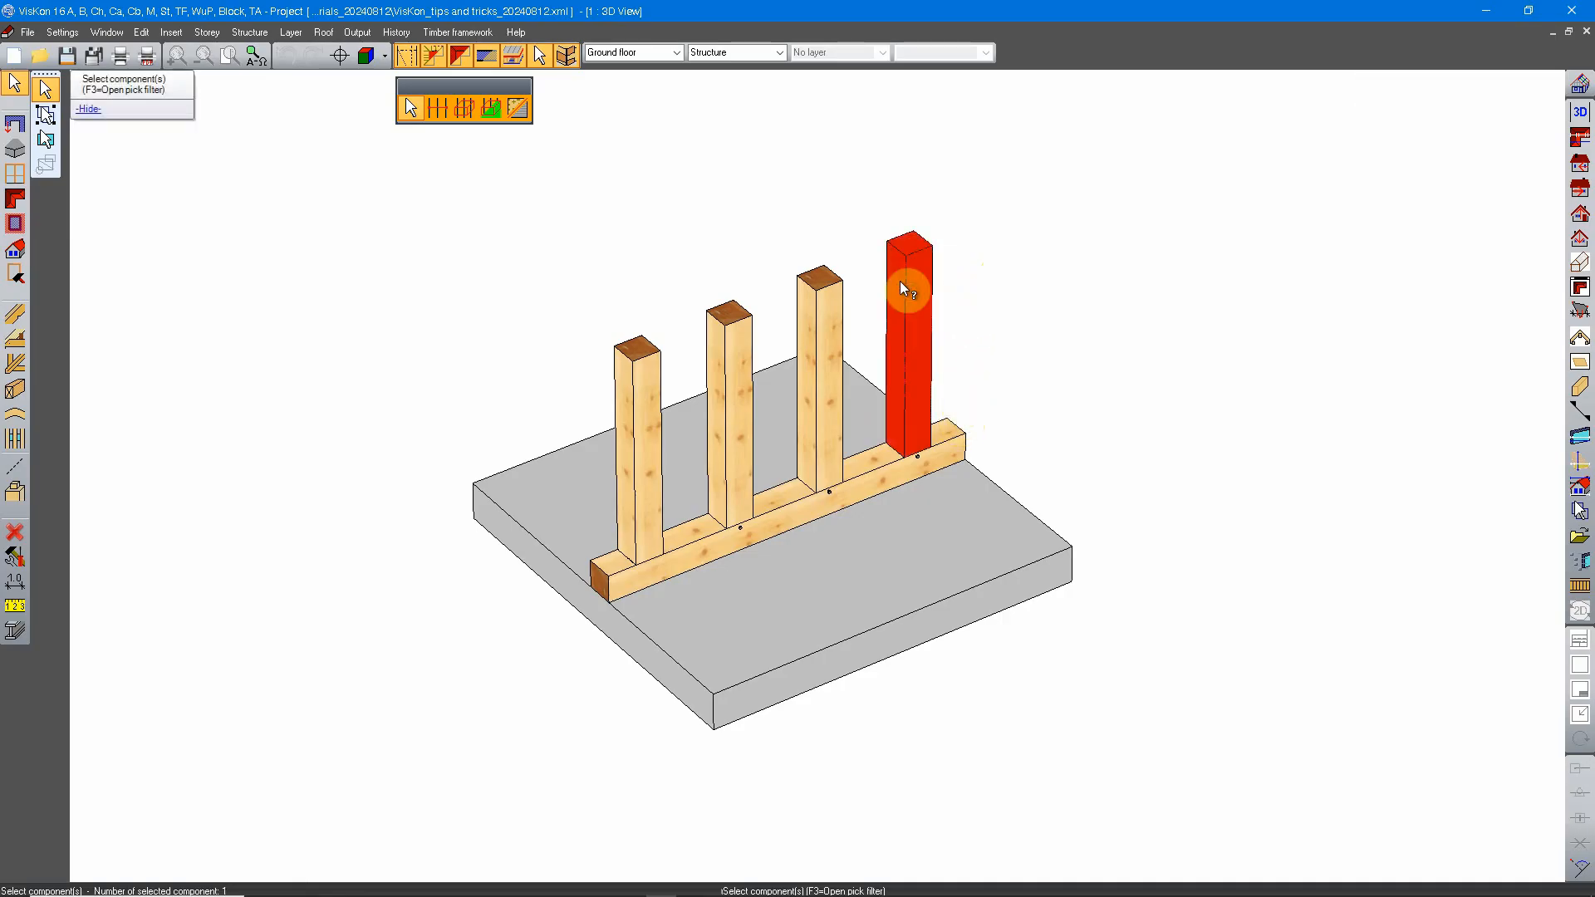
{"action": "left_click", "coordinate": [821, 324]}
{"action": "left_click", "coordinate": [729, 378]}
{"action": "left_click", "coordinate": [636, 393]}
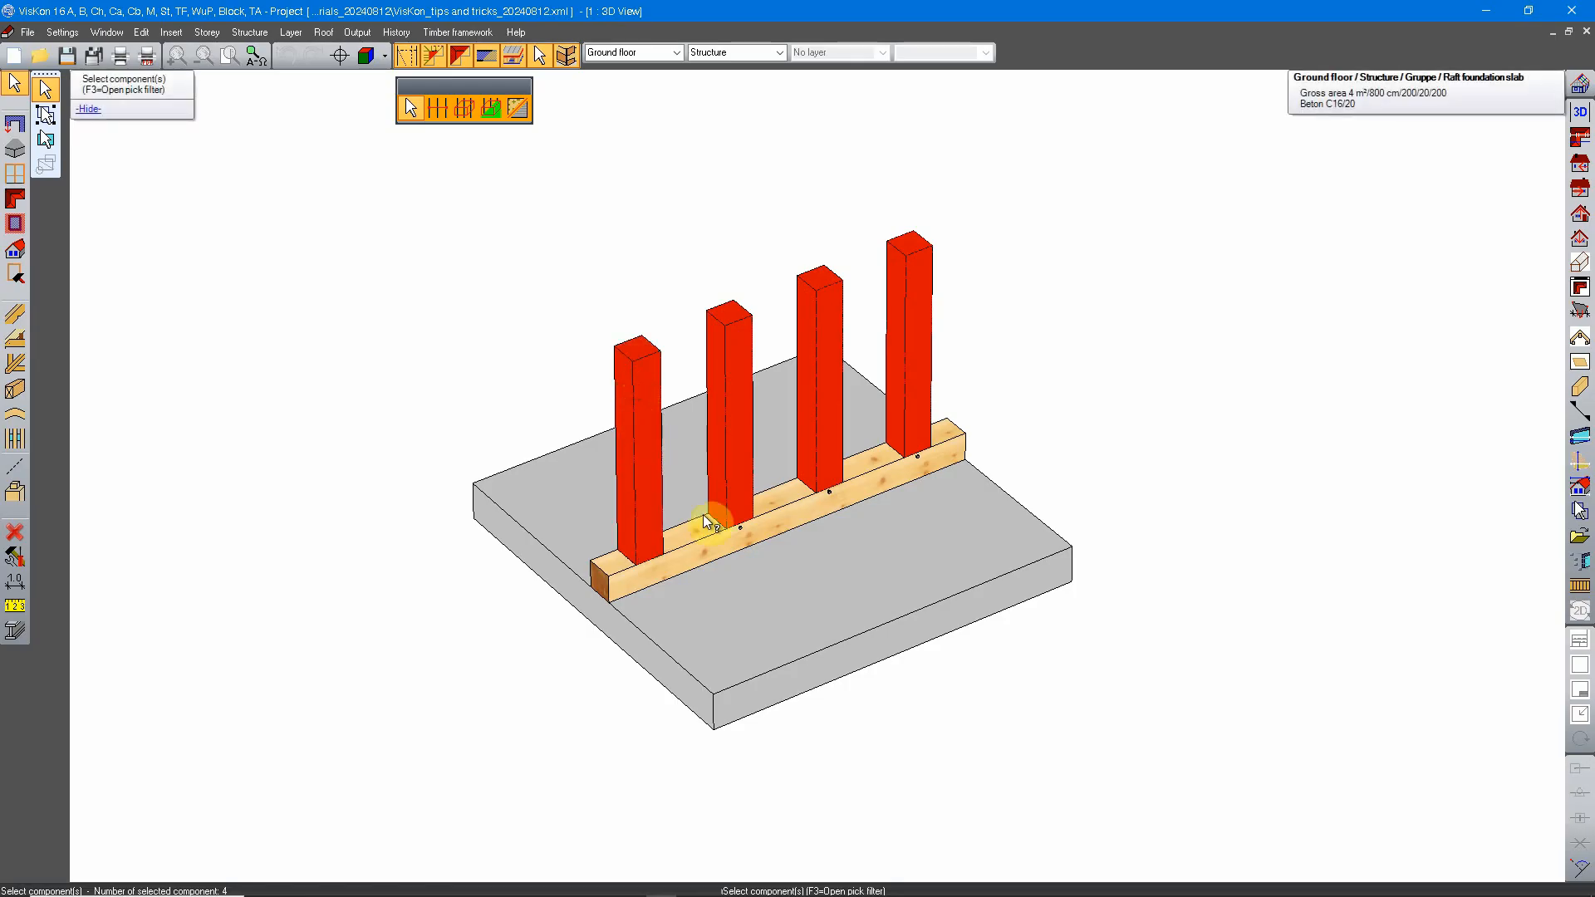
{"action": "left_click", "coordinate": [776, 509]}
{"action": "middle_click_drag", "start_coordinate": [985, 359], "coordinate": [946, 290]}
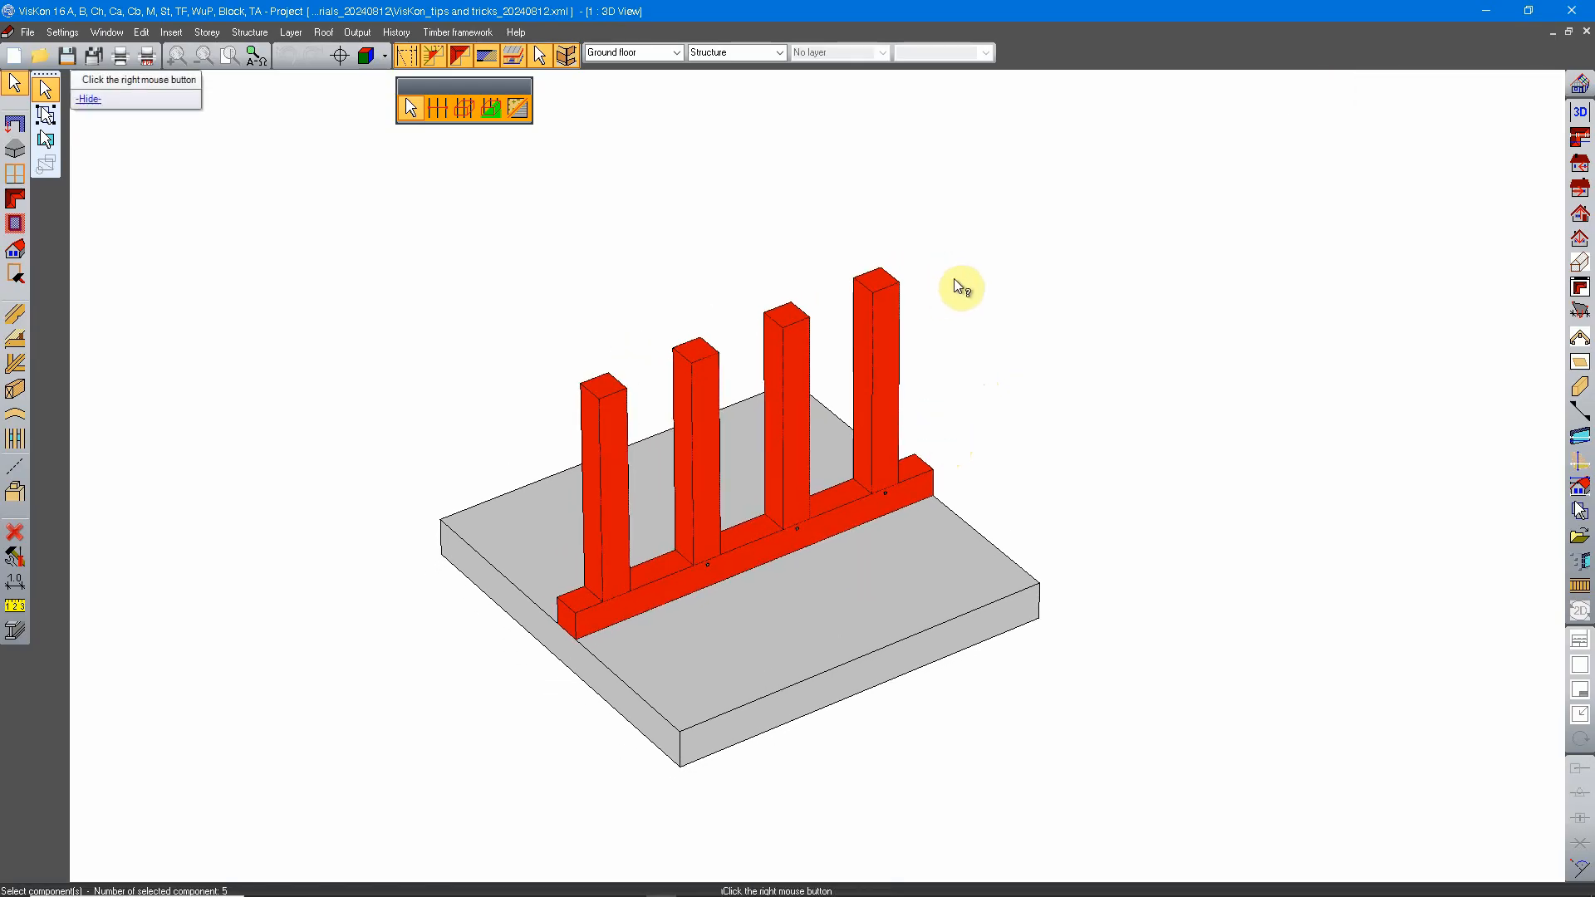
Step: Group the selected posts and sill beam under the name TEST, accepting the warning about further editing
{"action": "right_click", "coordinate": [954, 278]}
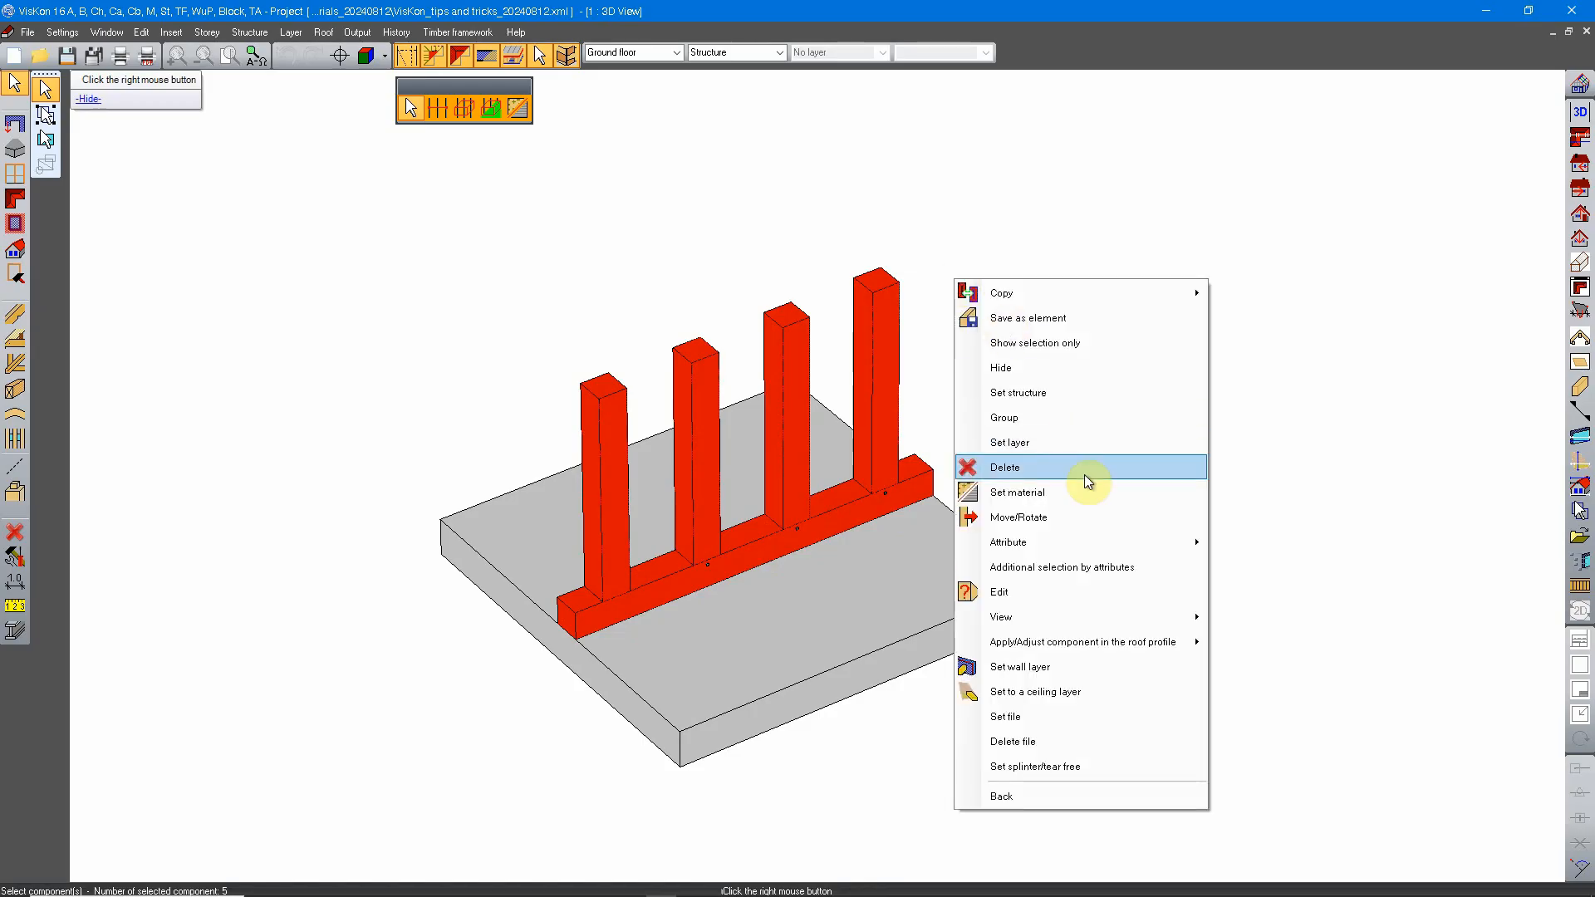
{"action": "left_click", "coordinate": [1064, 419]}
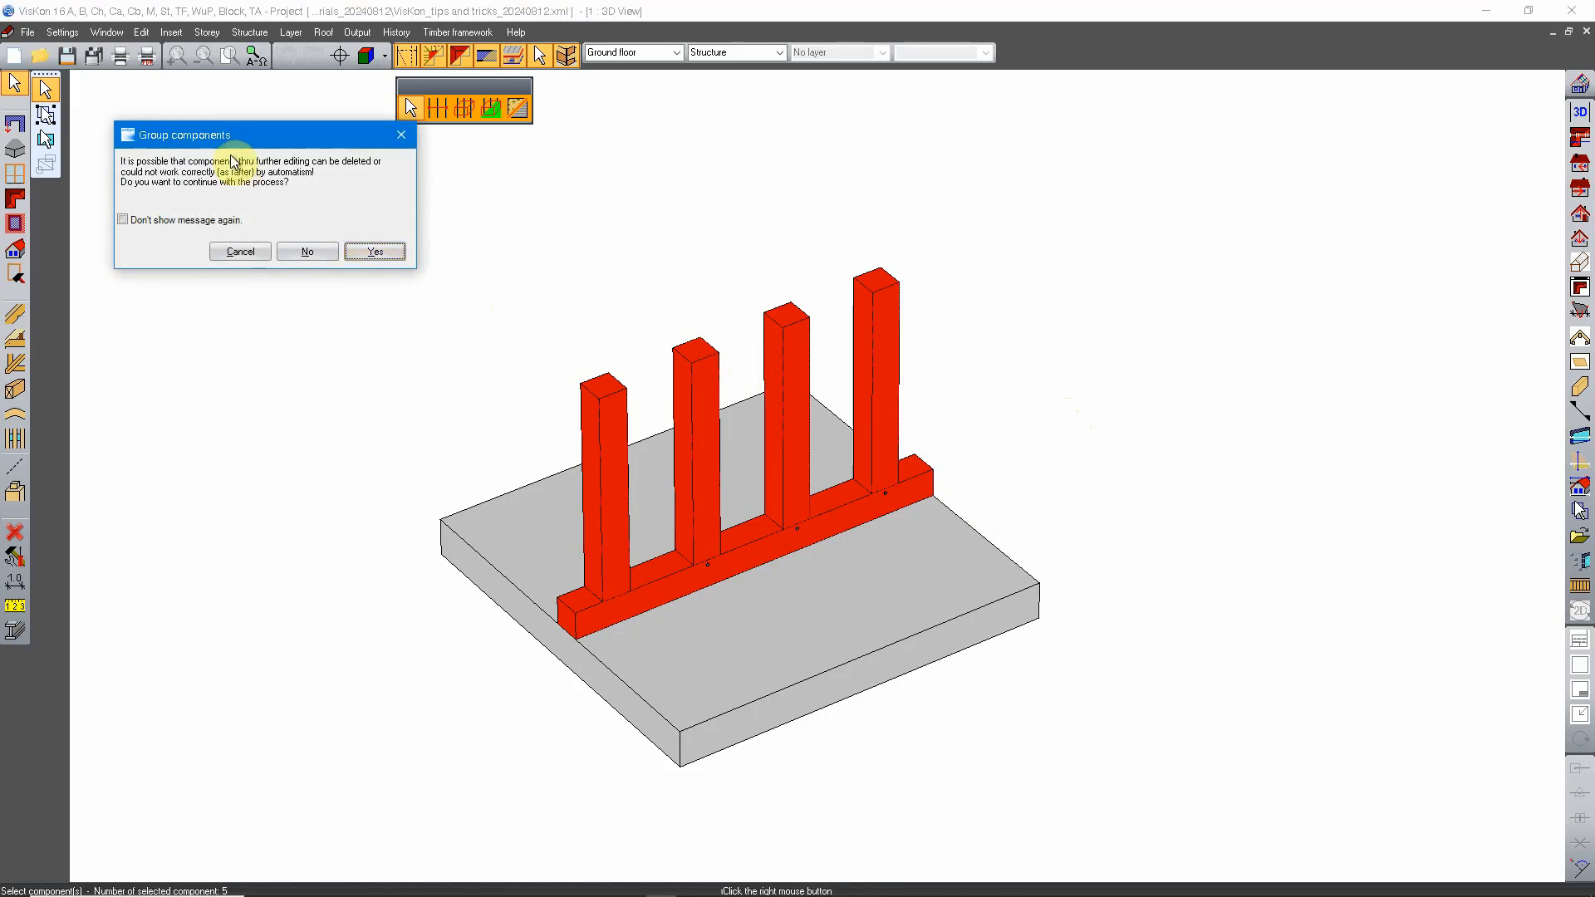
{"action": "left_click_drag", "start_coordinate": [225, 139], "coordinate": [393, 221]}
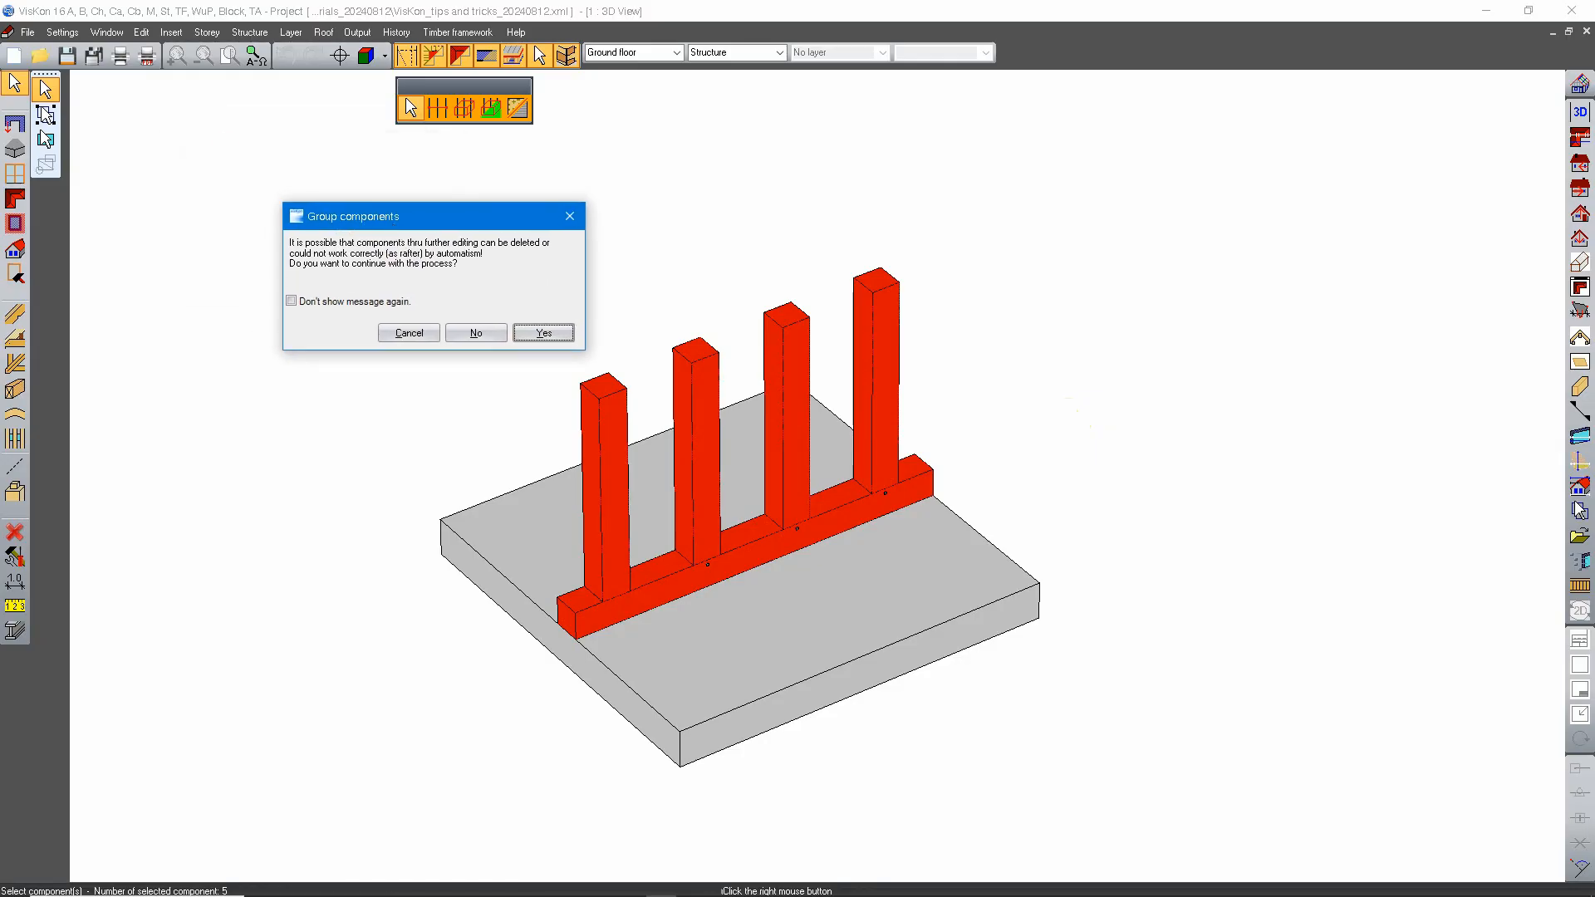
{"action": "left_click", "coordinate": [543, 332]}
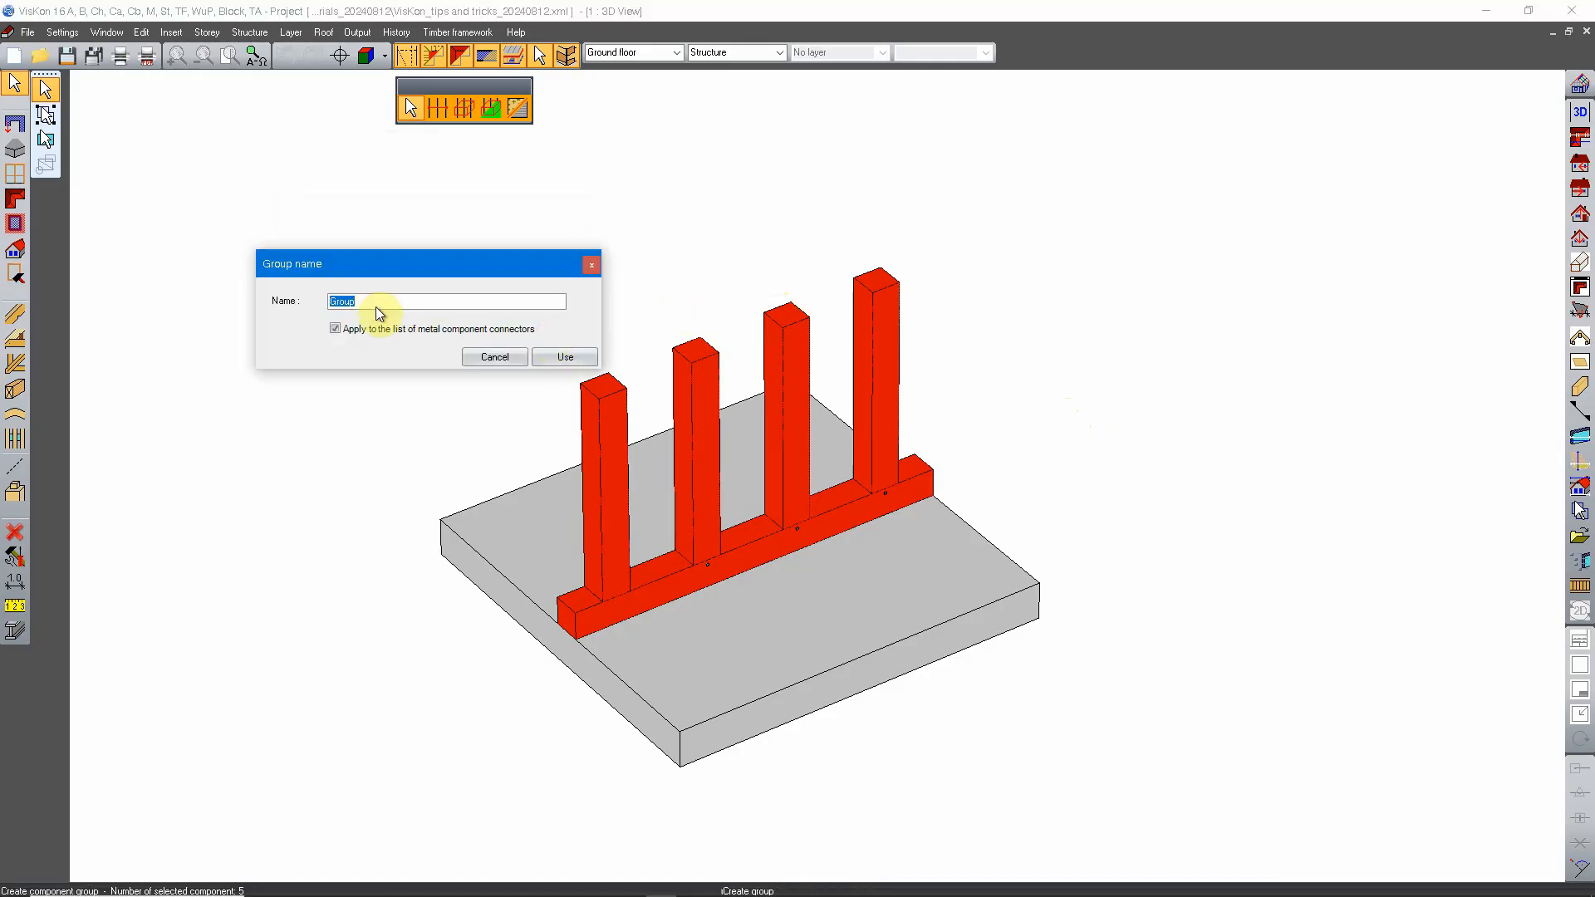
{"action": "type", "text": "TEST"}
{"action": "left_click", "coordinate": [566, 357]}
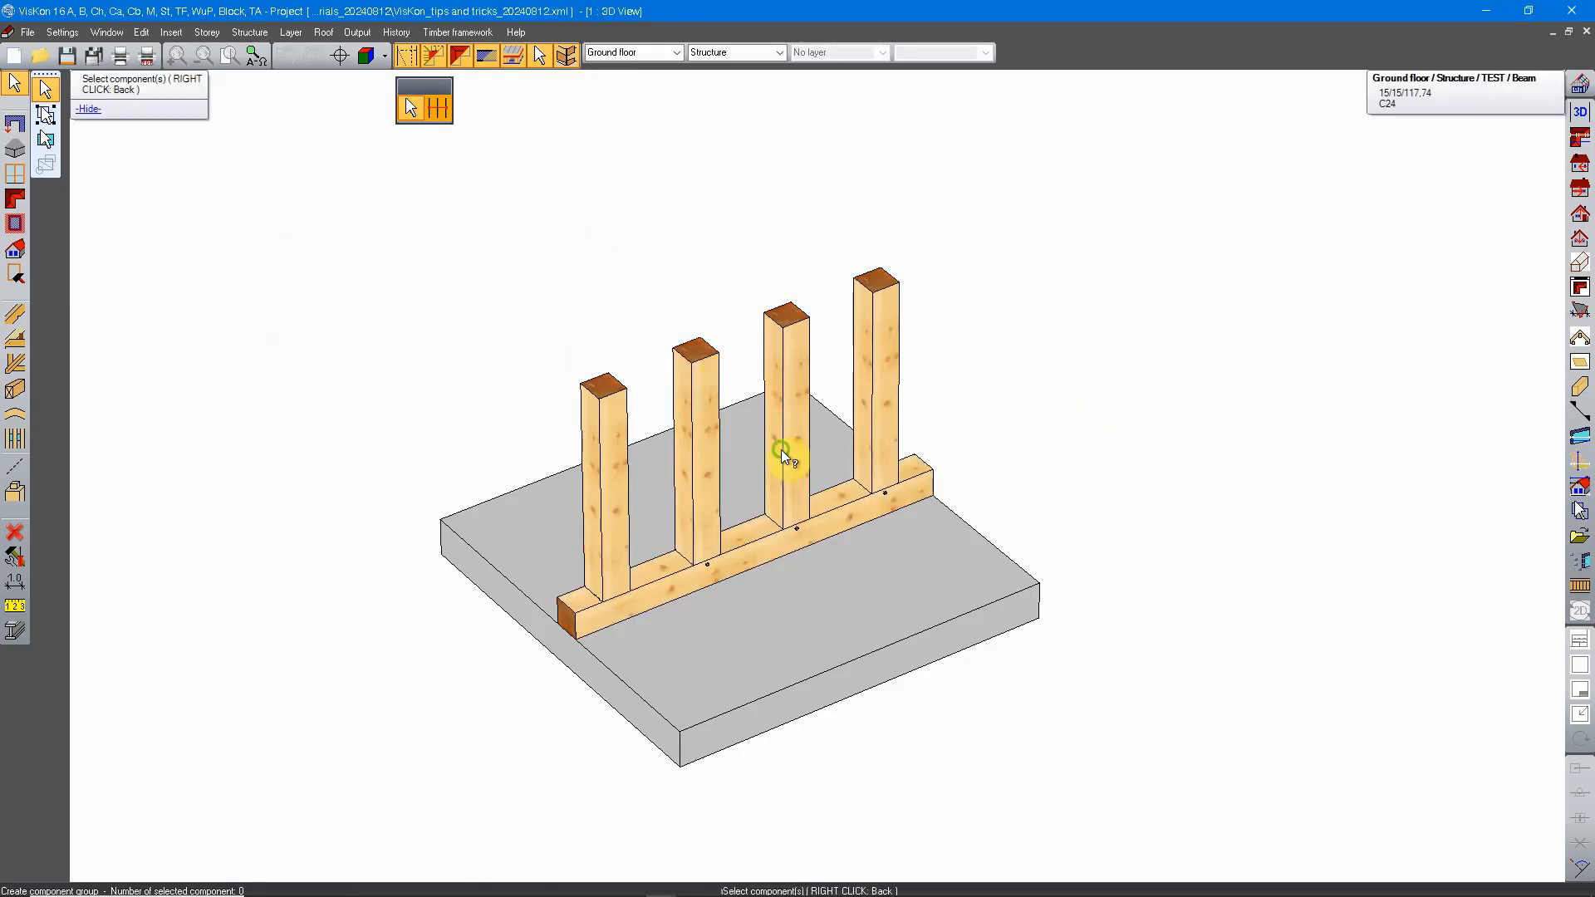
{"action": "right_click", "coordinate": [954, 343]}
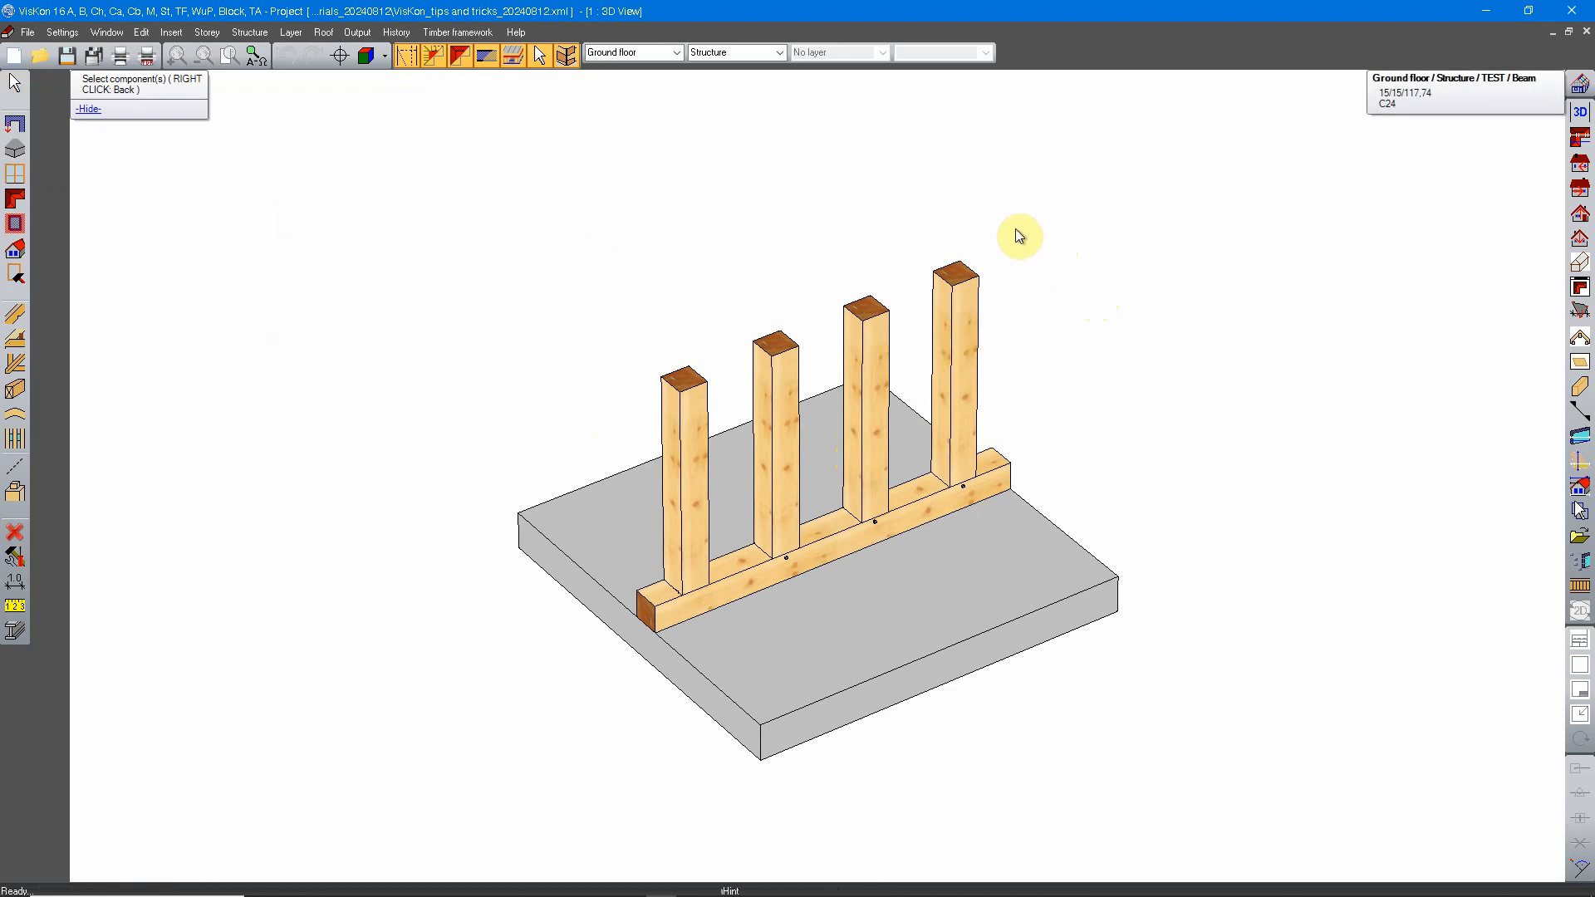
Step: Select the TEST group's four posts and sill beam one by one as single components and clear the selection
{"action": "right_click", "coordinate": [986, 216]}
{"action": "left_click", "coordinate": [1057, 236]}
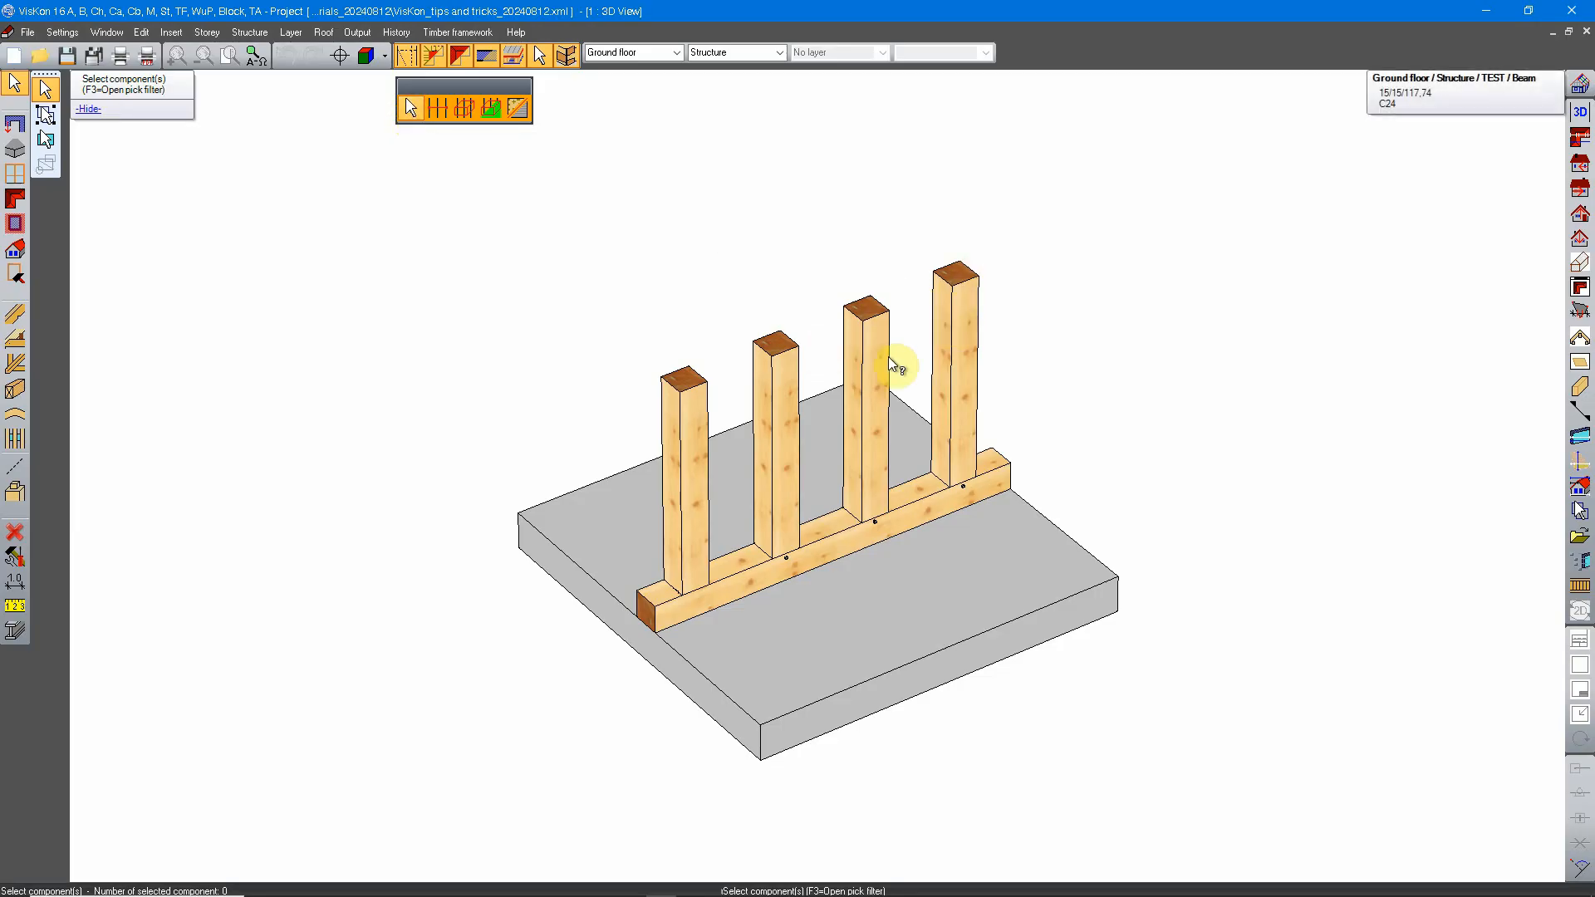
{"action": "left_click", "coordinate": [954, 370]}
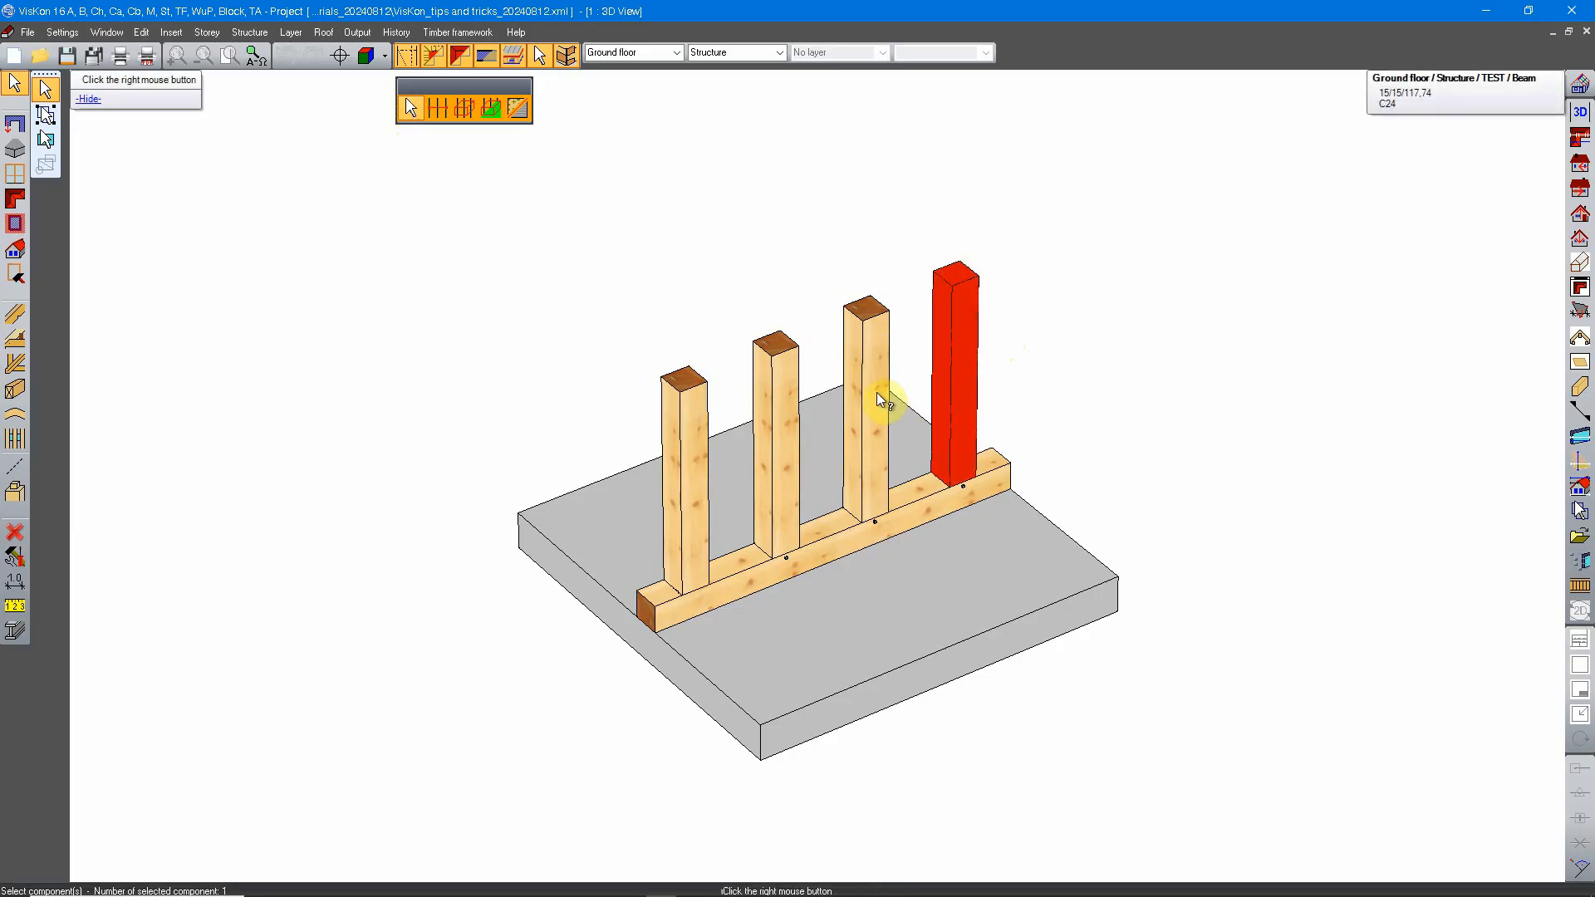
{"action": "left_click", "coordinate": [819, 342]}
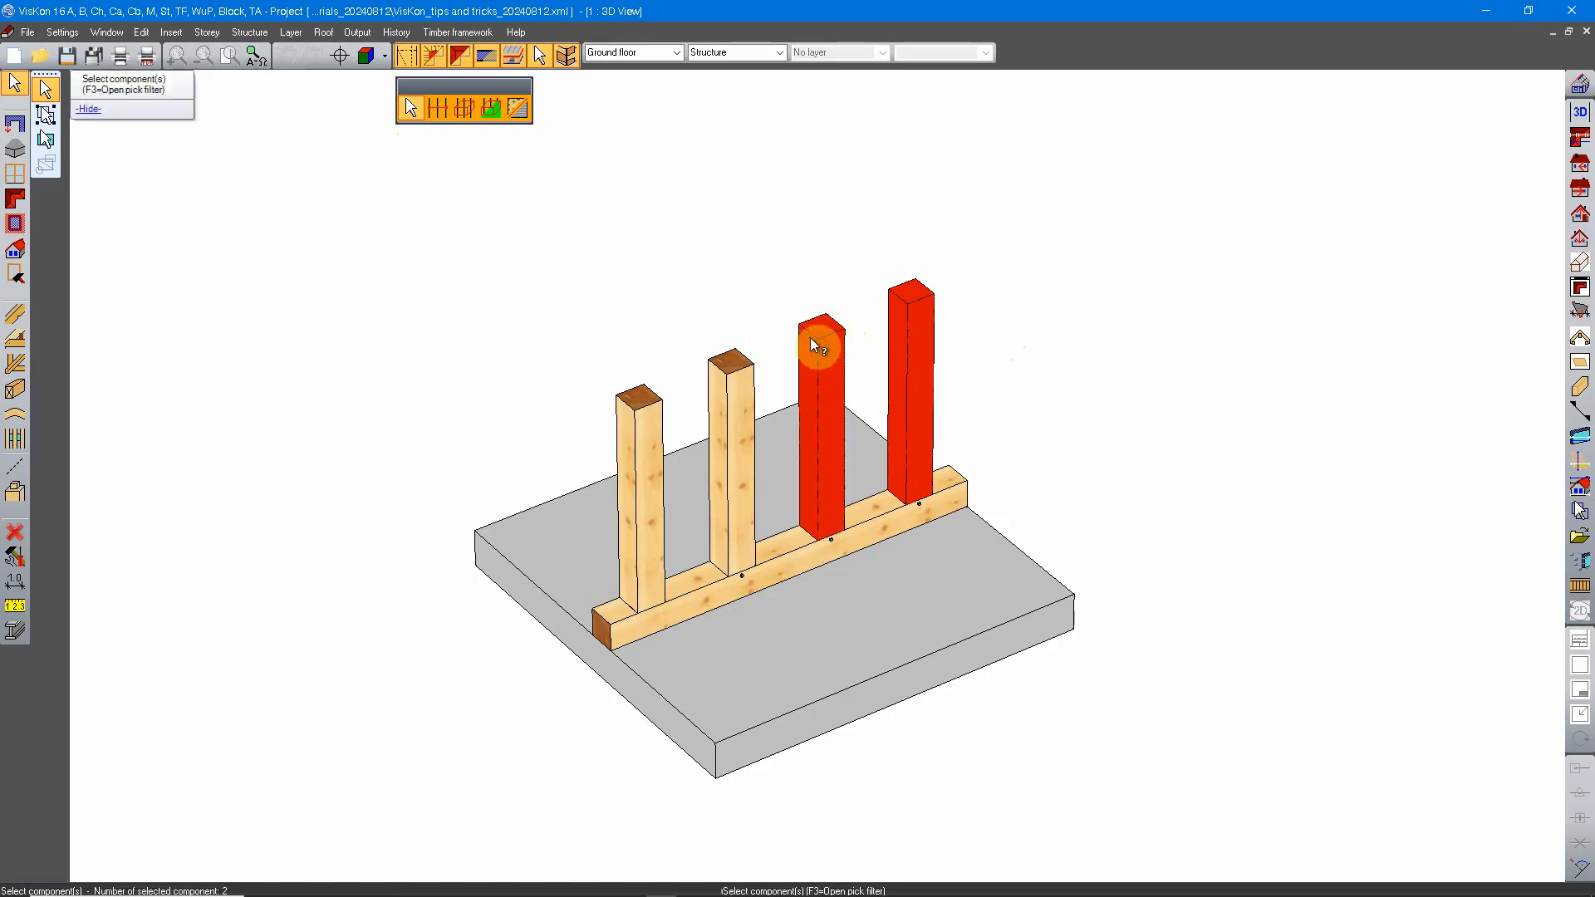
{"action": "left_click", "coordinate": [728, 405]}
{"action": "left_click", "coordinate": [633, 467]}
{"action": "left_click", "coordinate": [773, 551]}
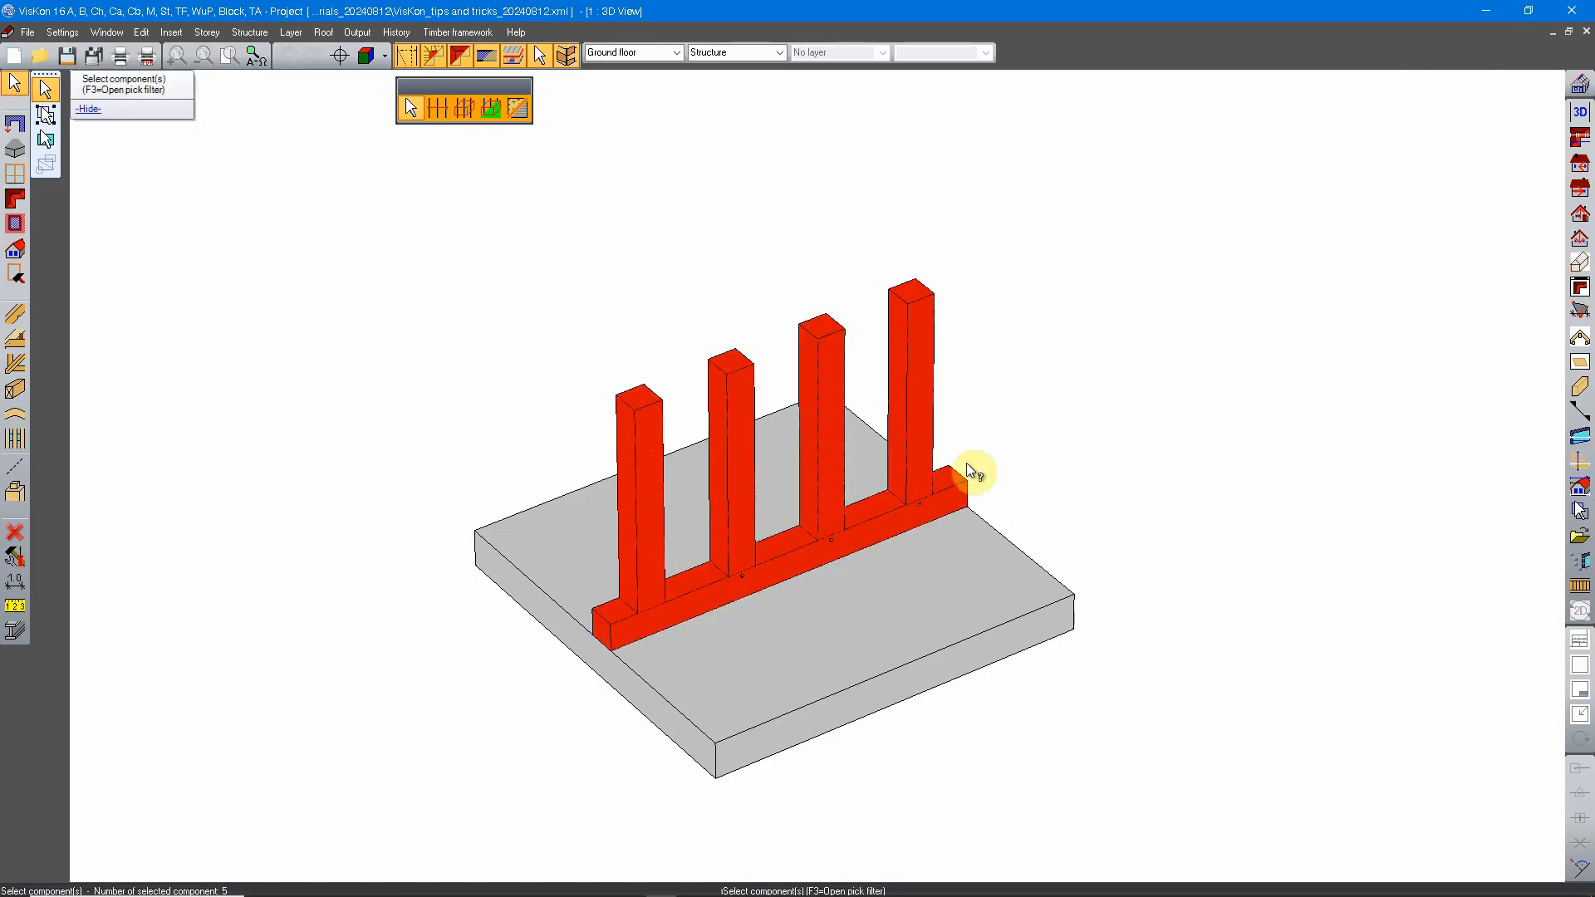
{"action": "right_click", "coordinate": [990, 437]}
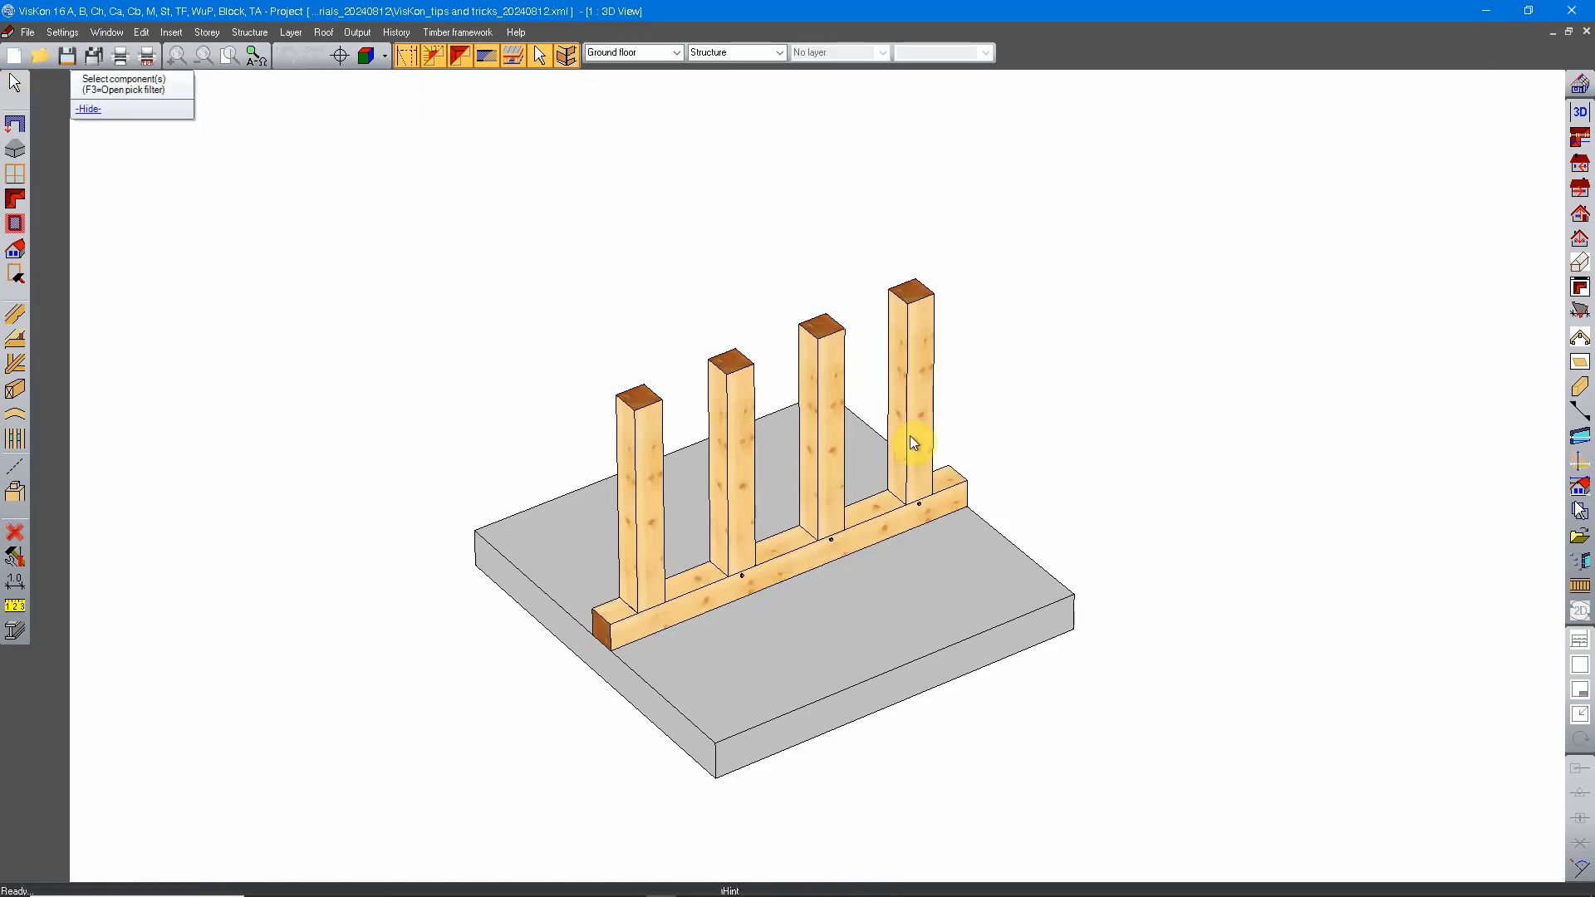
Step: Select the whole TEST frame at once with the elements/groups selection
{"action": "left_click", "coordinate": [22, 88]}
{"action": "left_click", "coordinate": [46, 118]}
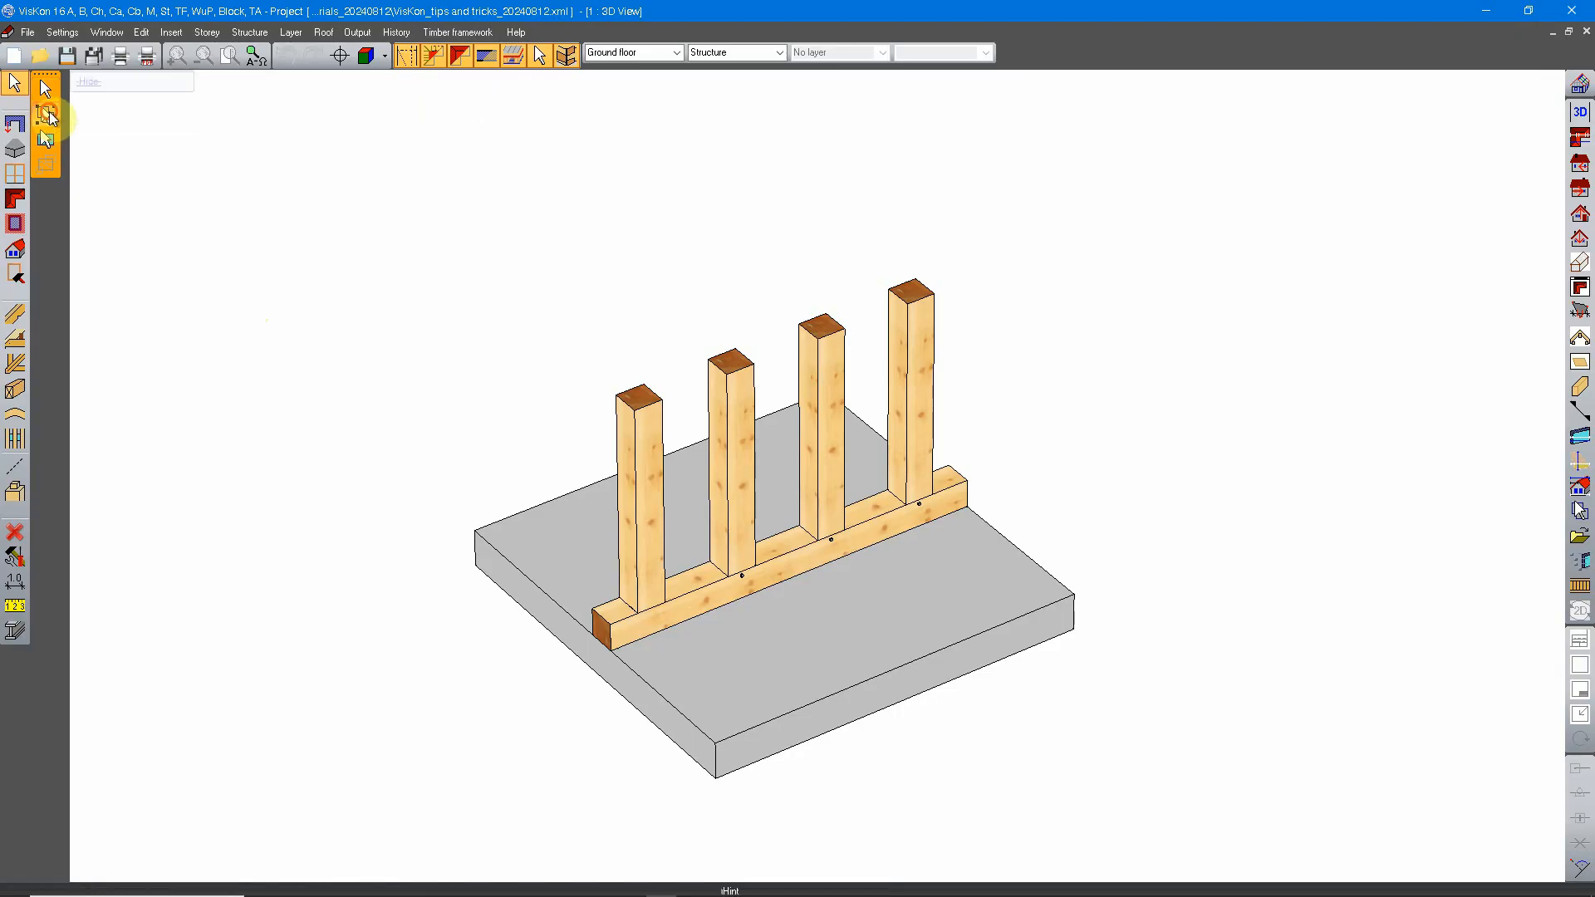
{"action": "left_click", "coordinate": [825, 374]}
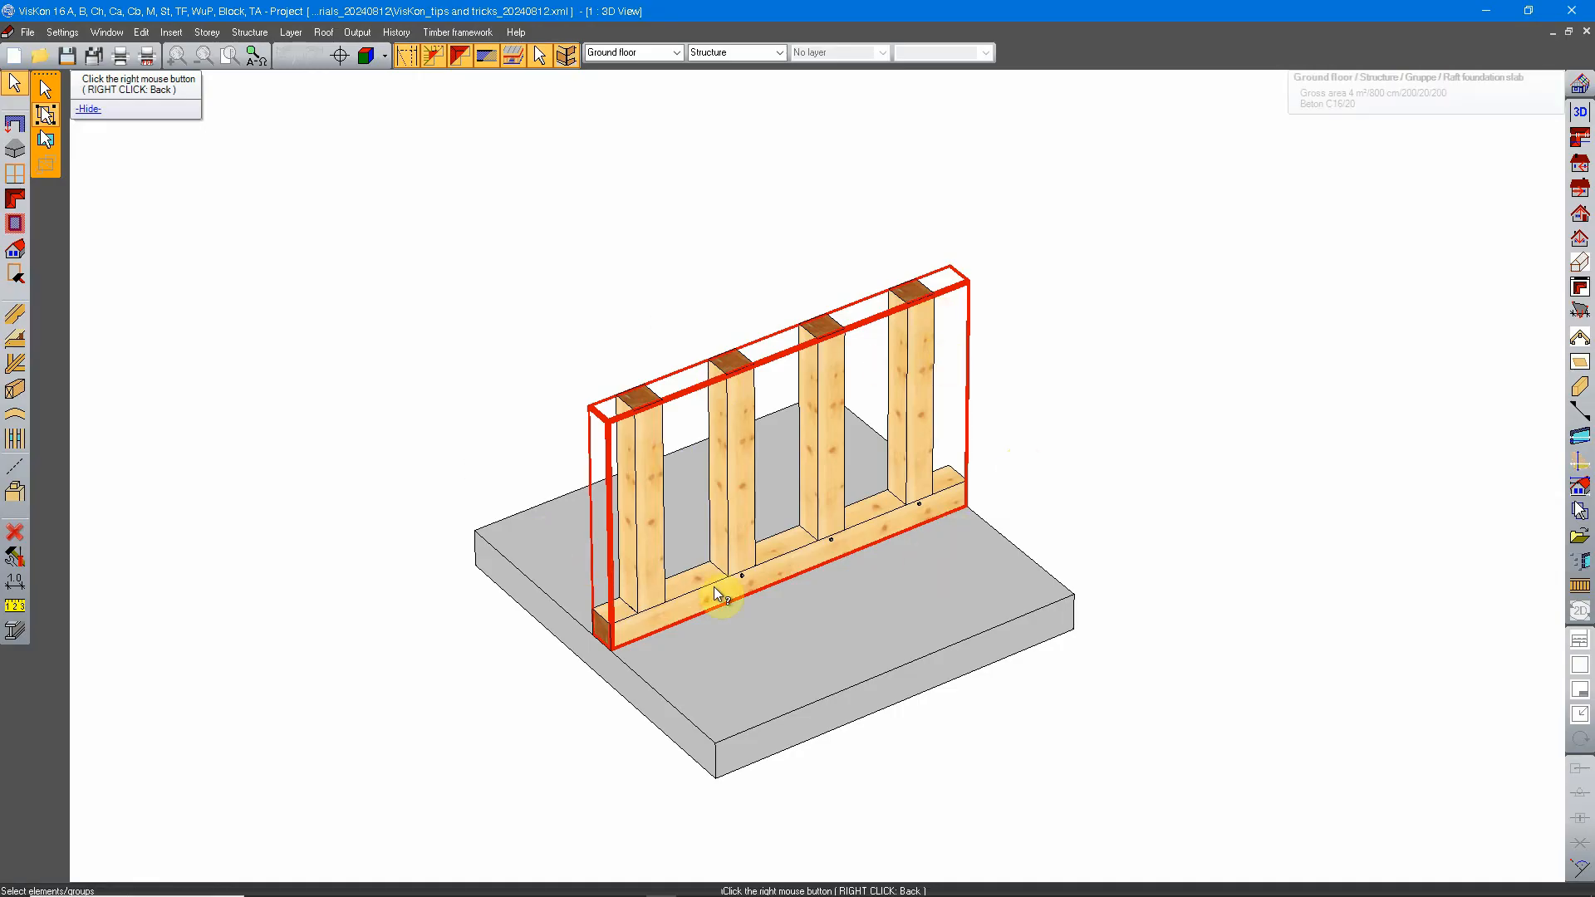
Step: Copy the group globally from its lower front corner to the slab's front corner, with zero distances and one copy
{"action": "right_click", "coordinate": [996, 402]}
{"action": "mouse_move", "coordinate": [1229, 329]}
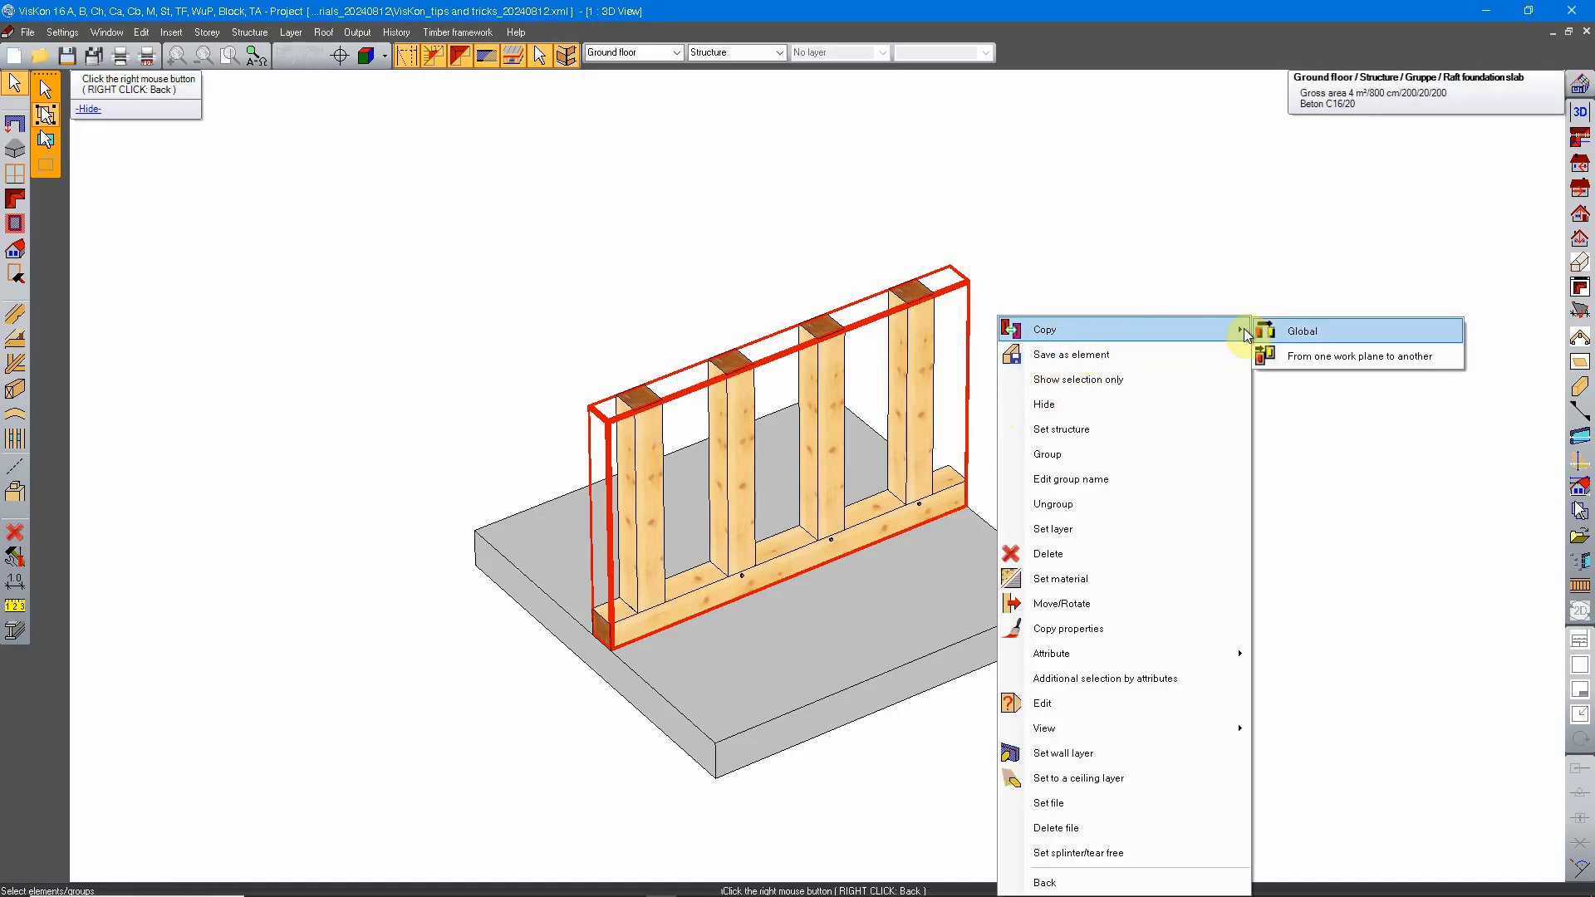
{"action": "left_click", "coordinate": [1289, 328]}
{"action": "left_click", "coordinate": [615, 650]}
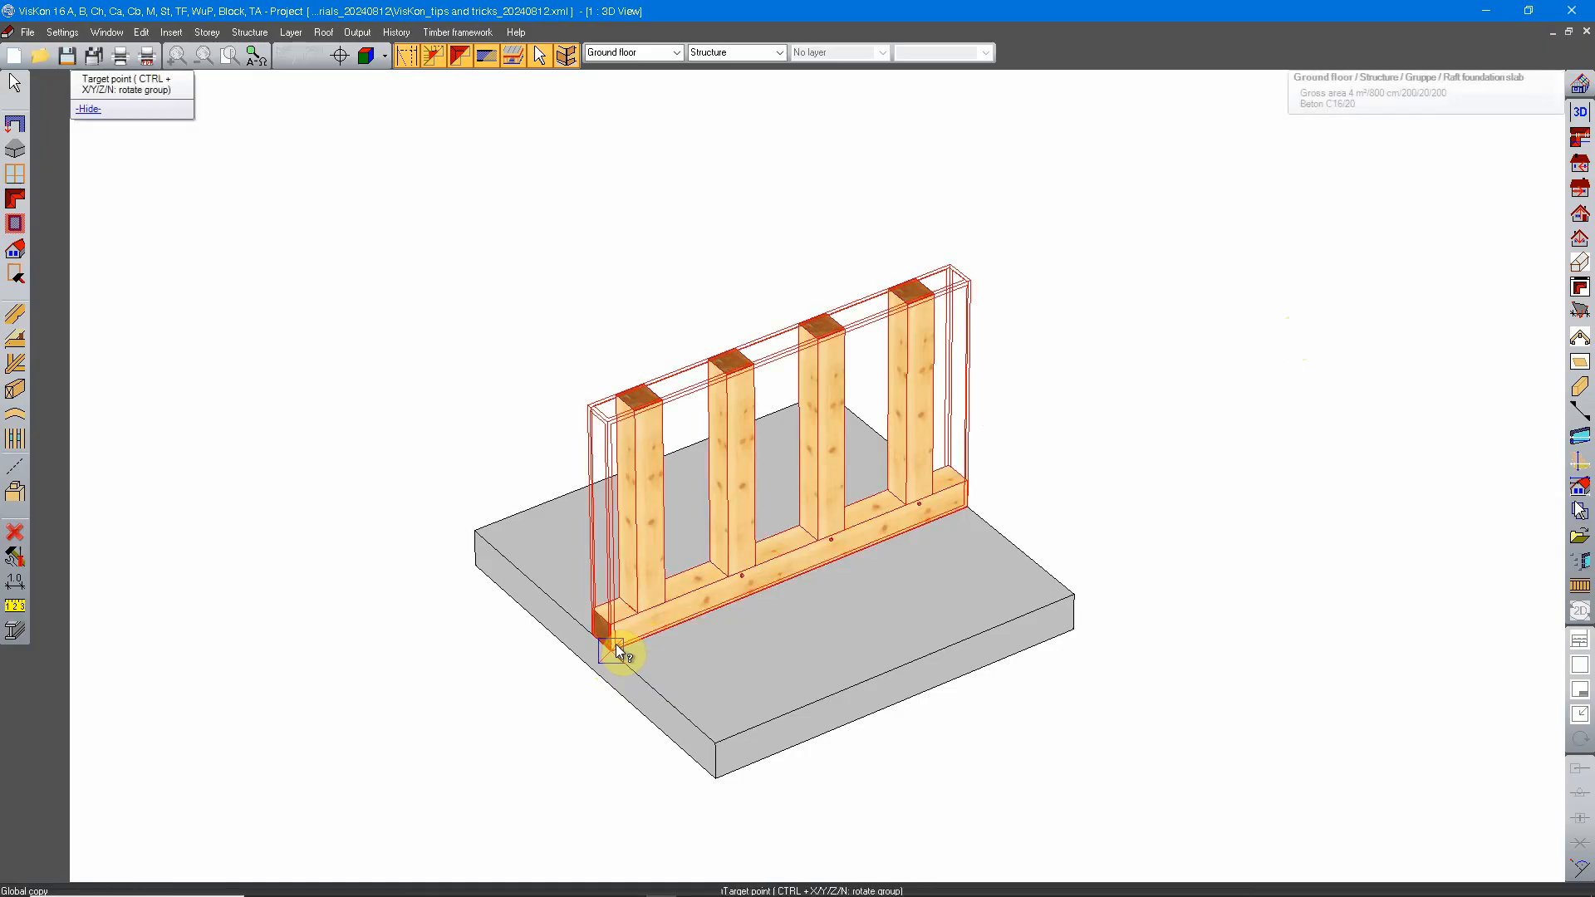
{"action": "left_click", "coordinate": [702, 718]}
{"action": "key", "text": "Return"}
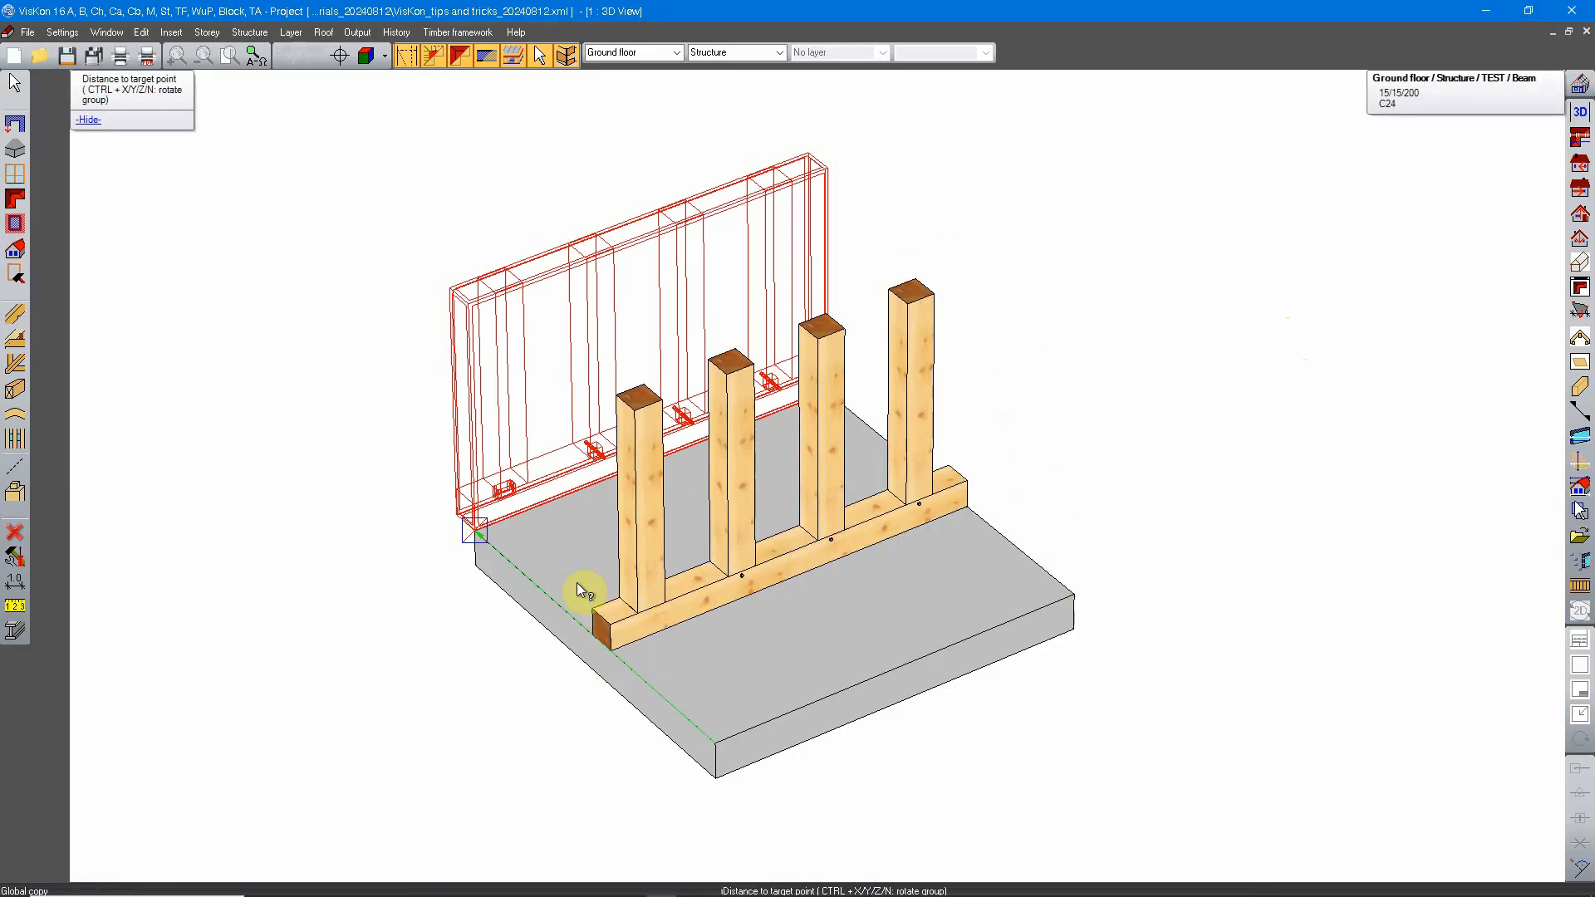
{"action": "left_click", "coordinate": [697, 716]}
{"action": "left_click", "coordinate": [394, 430]}
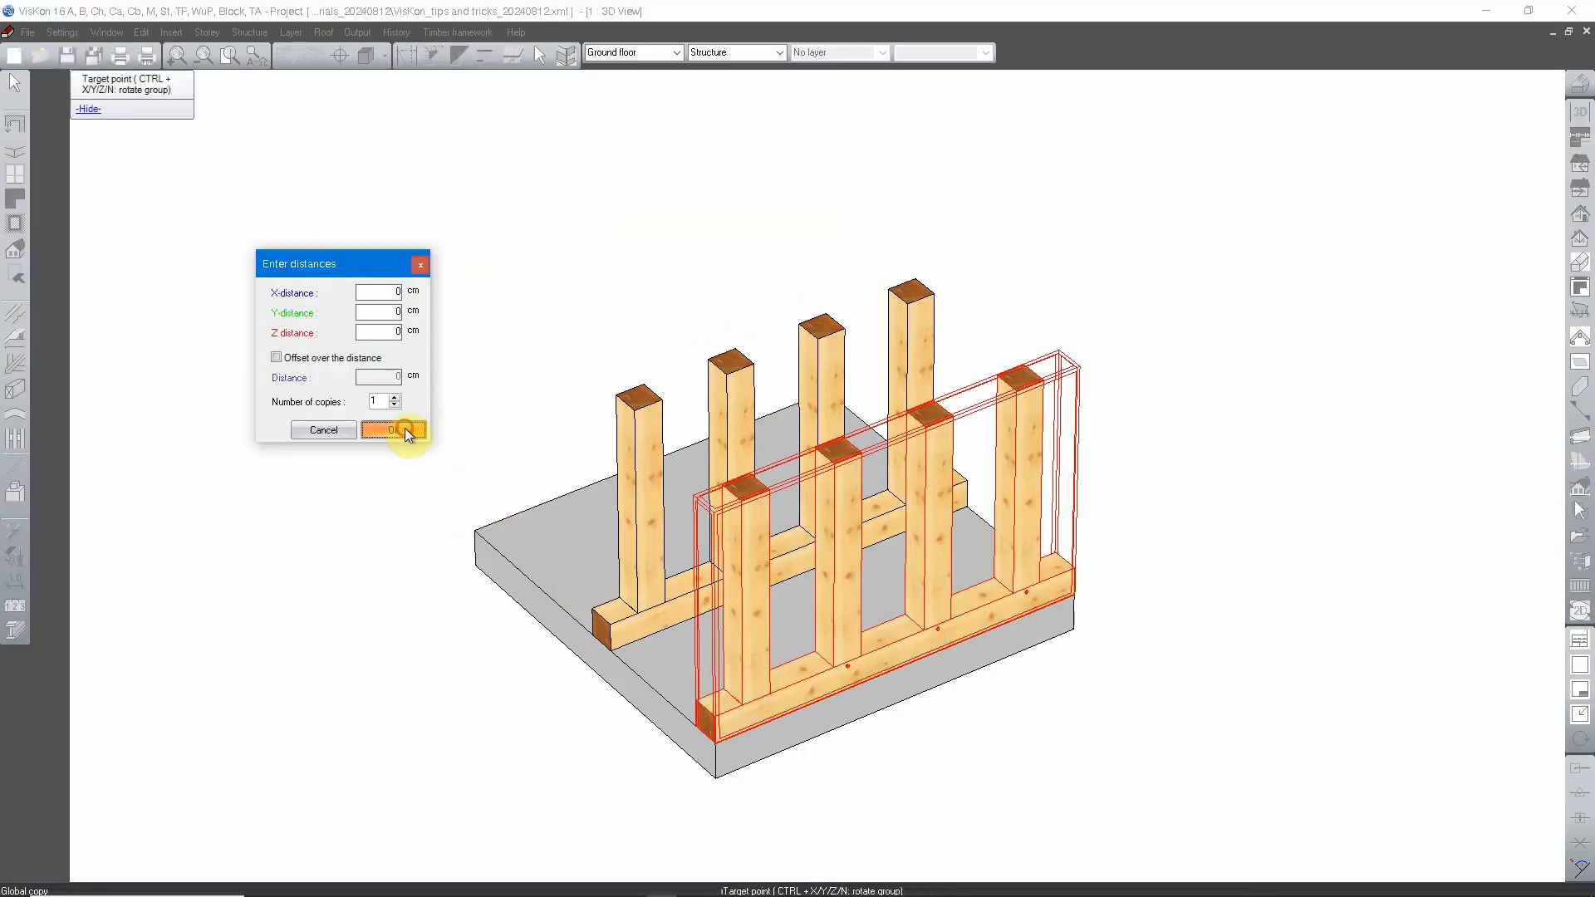
{"action": "scroll", "coordinate": [903, 505], "scroll_direction": "down", "scroll_amount": 3}
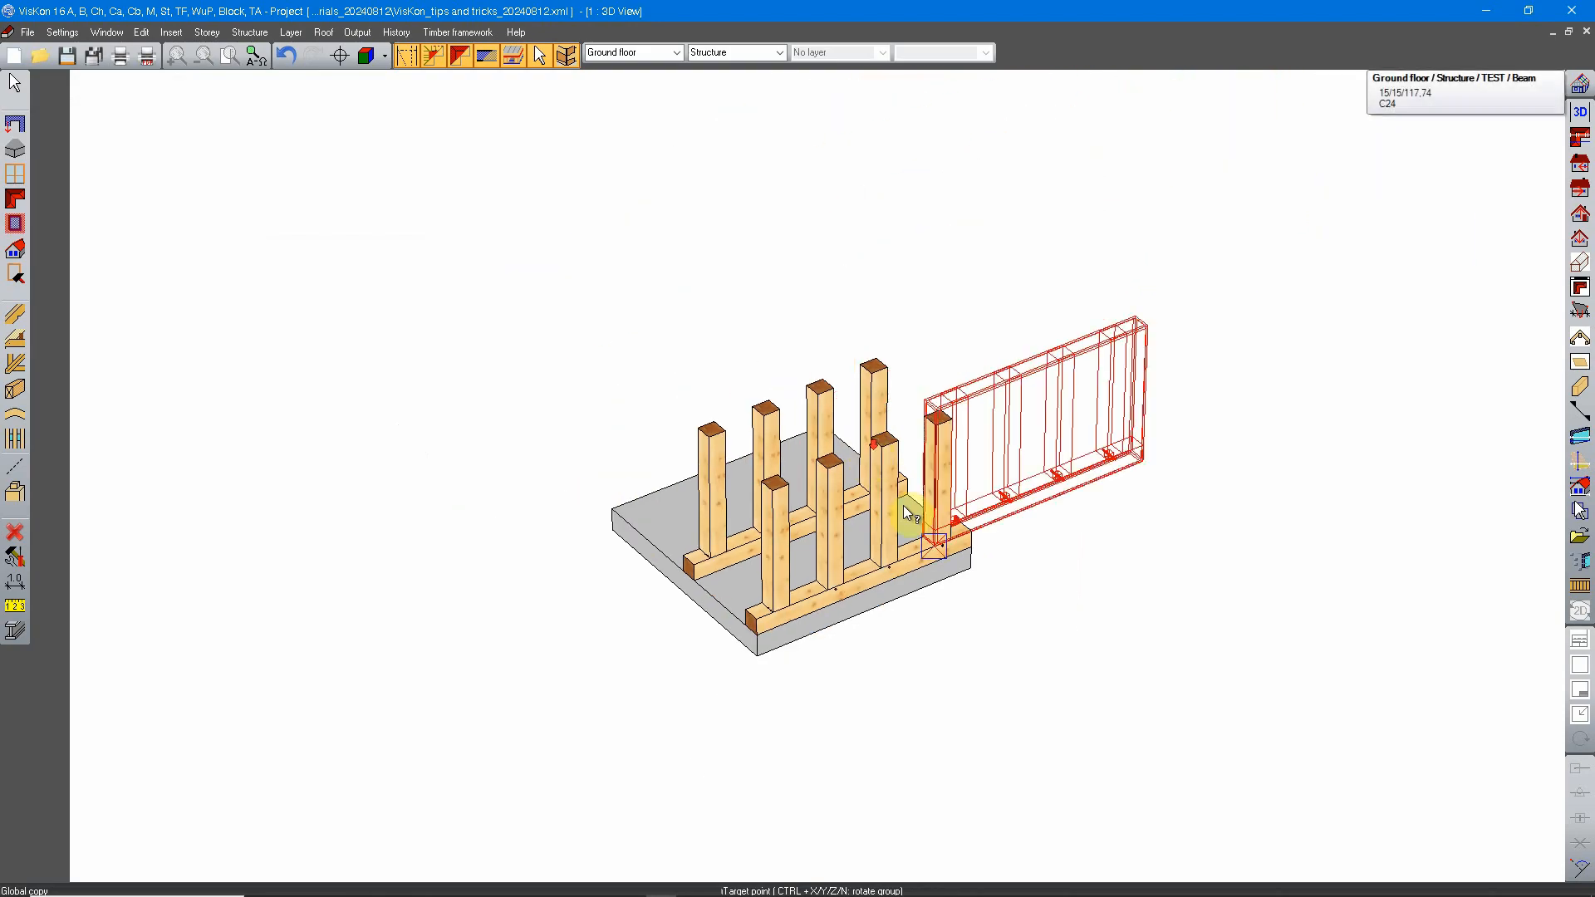
{"action": "middle_click_drag", "start_coordinate": [935, 562], "coordinate": [812, 714]}
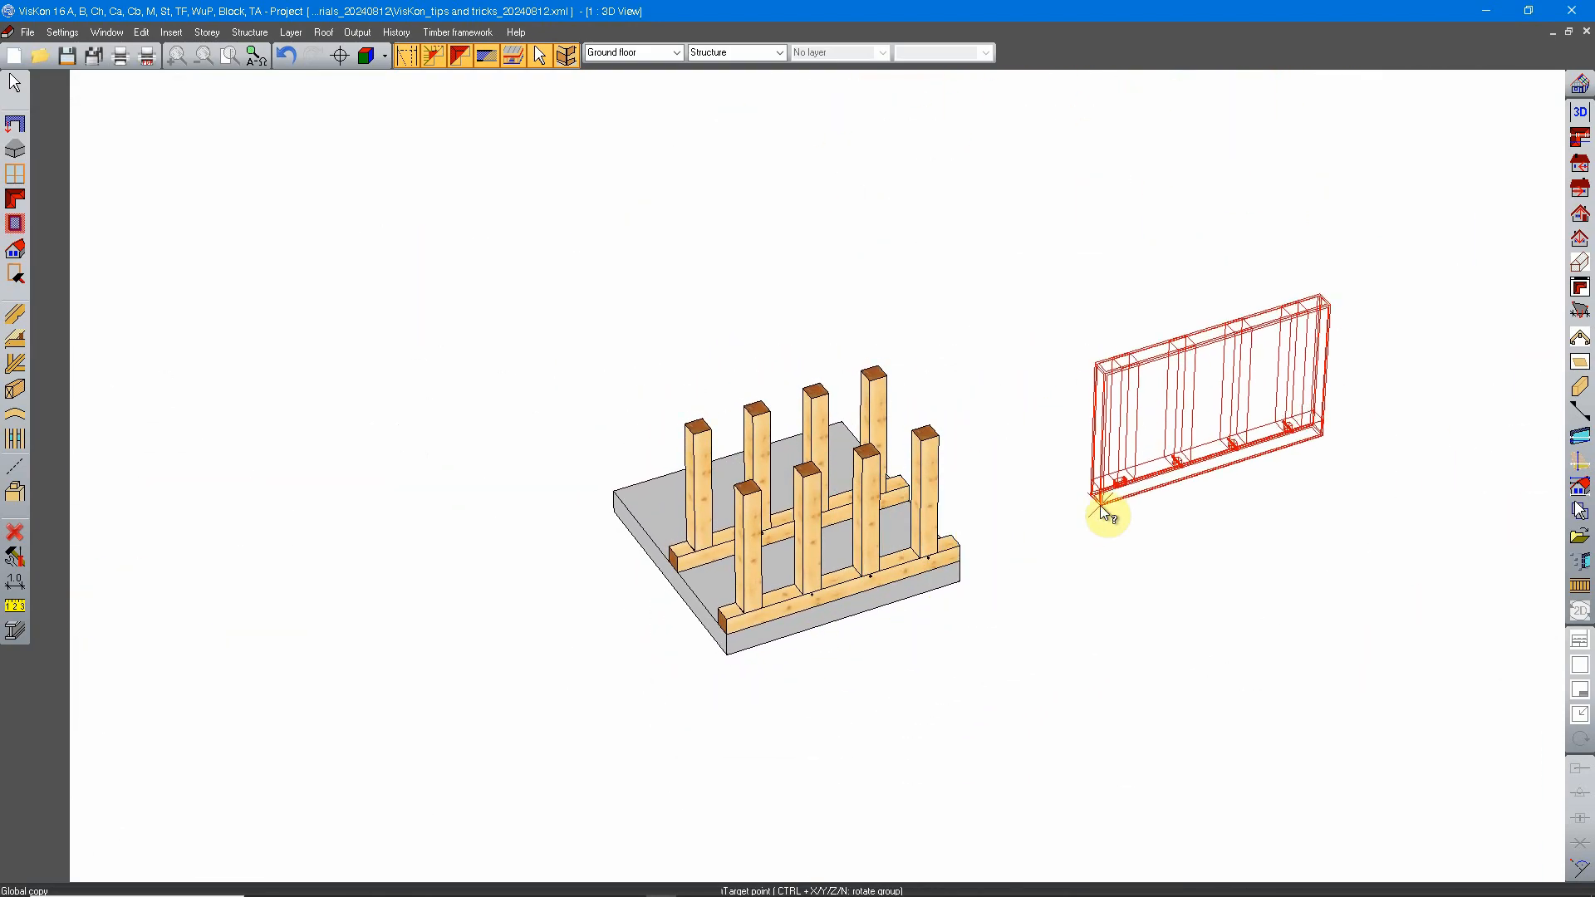
{"action": "key", "text": "Escape"}
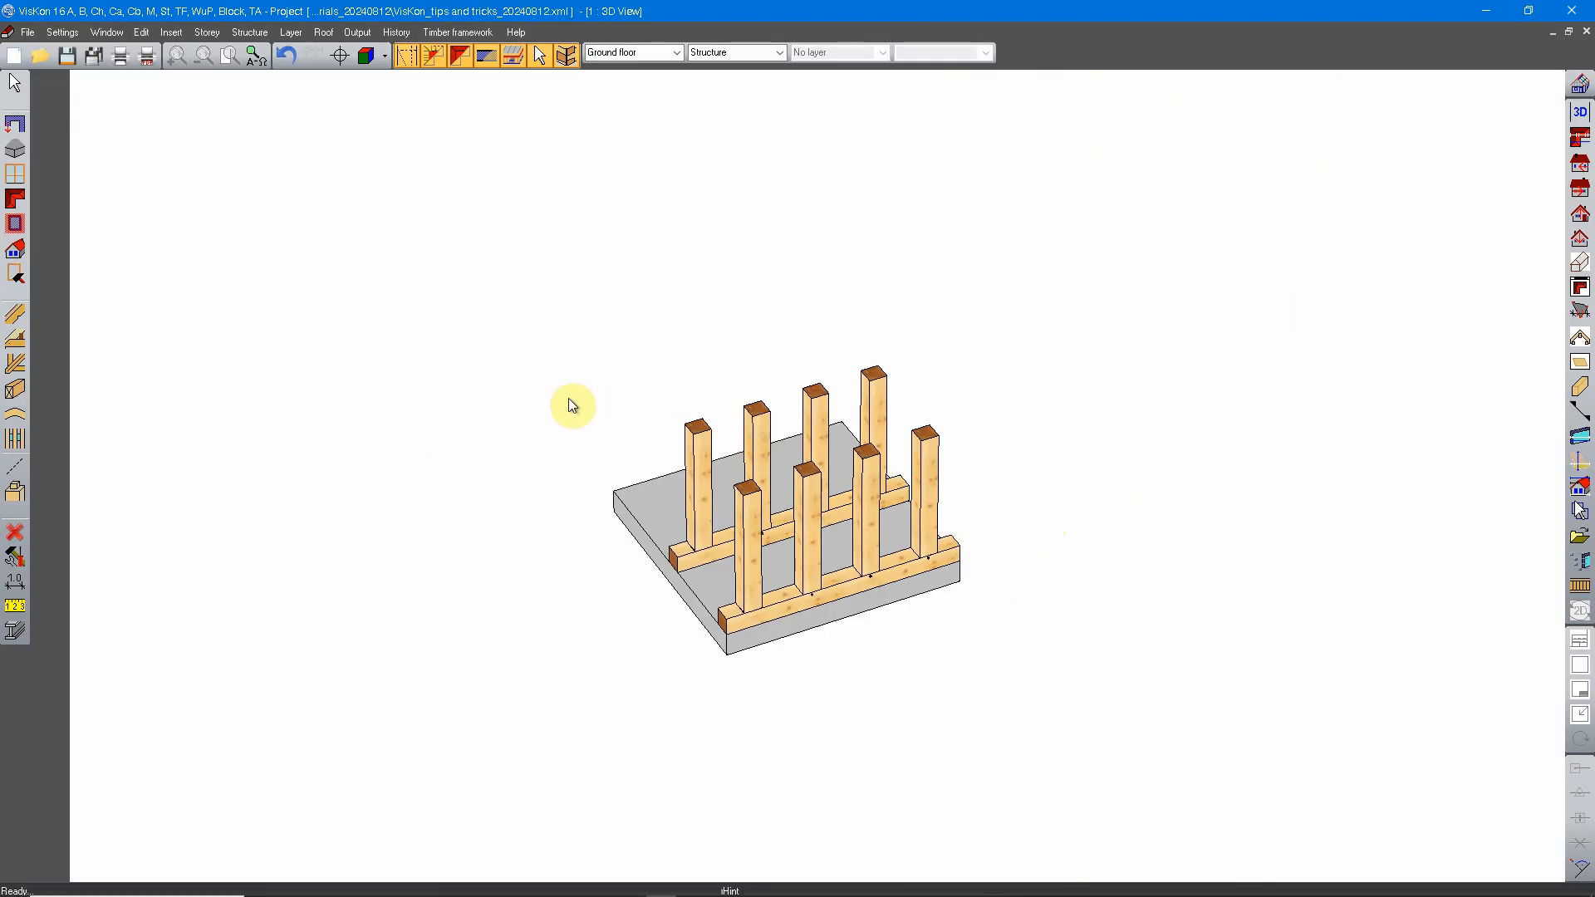
Step: Start the walls/layers selection and locate the corner of the two external block house walls among the samples
{"action": "left_click", "coordinate": [17, 88]}
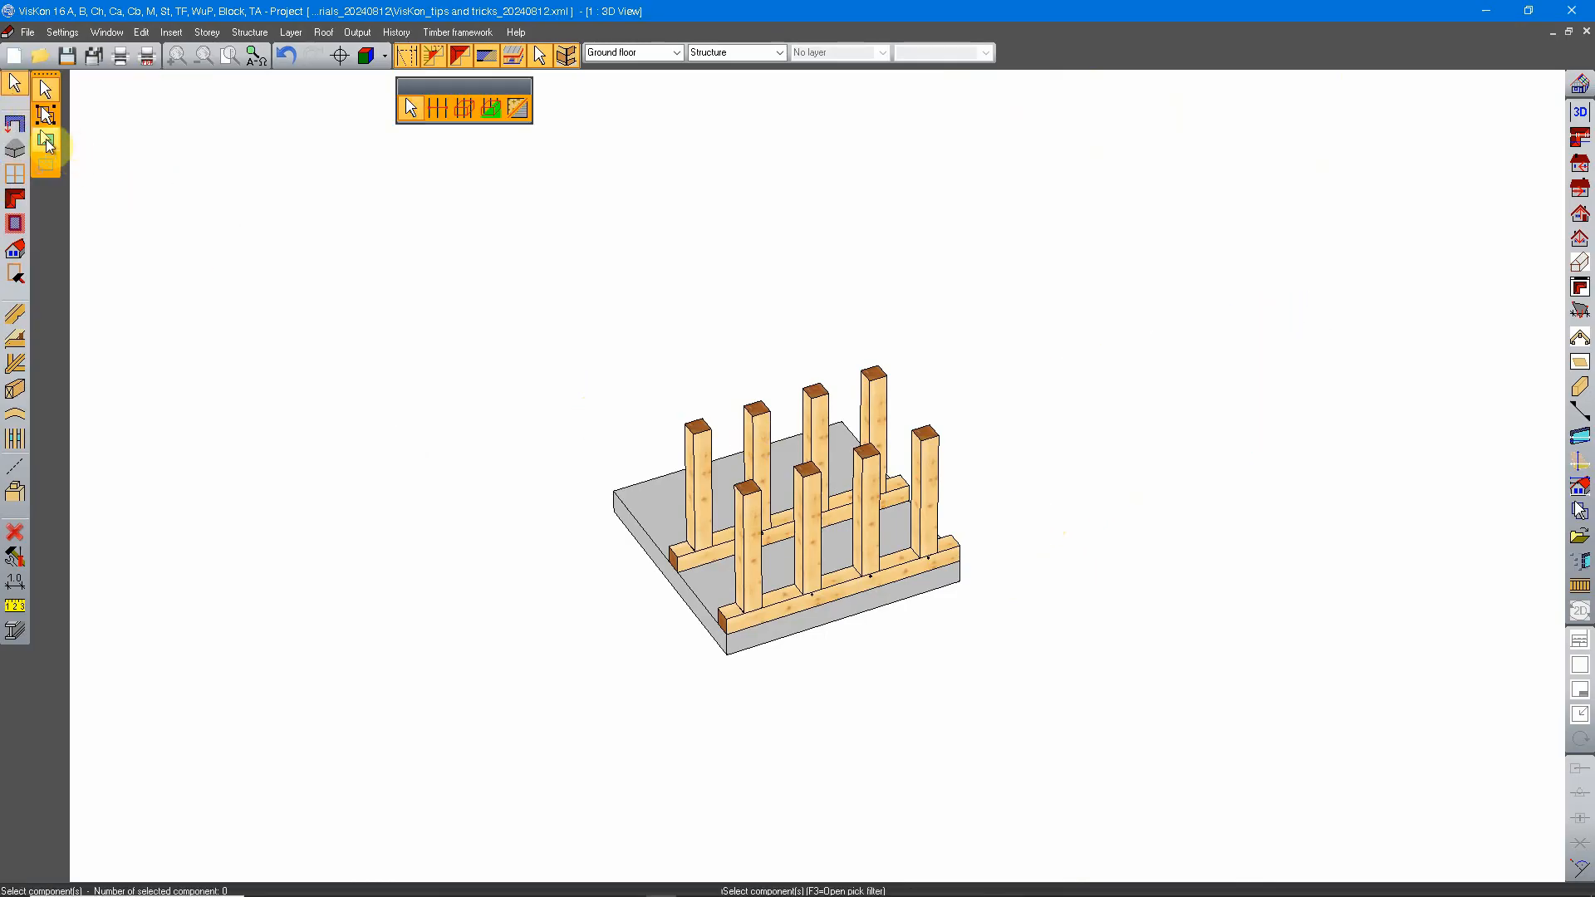
{"action": "left_click", "coordinate": [46, 140]}
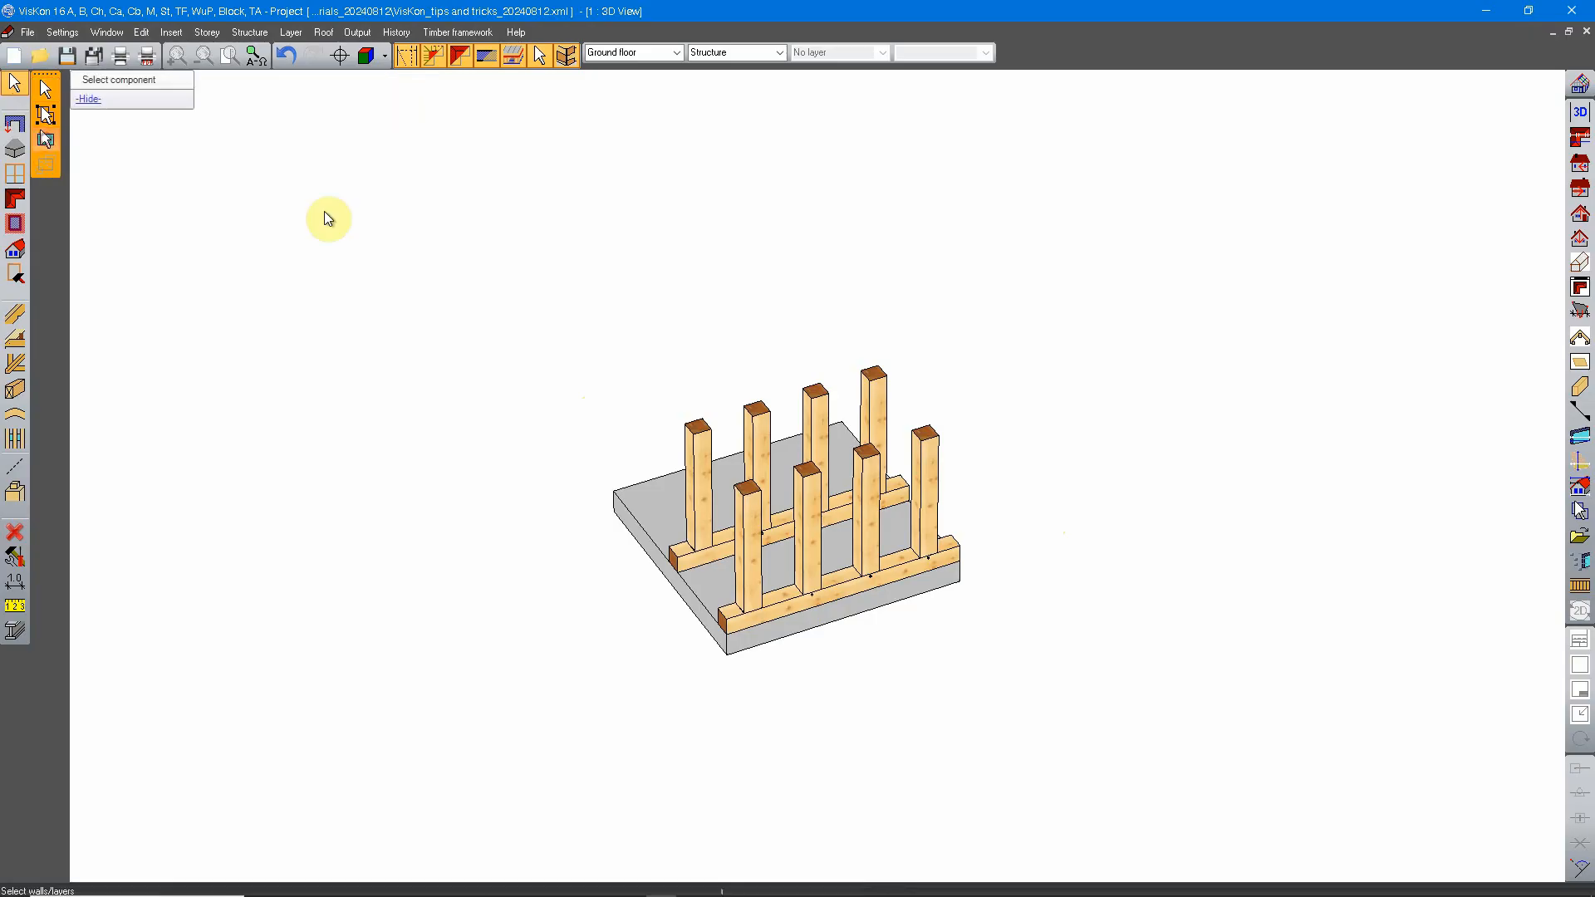
{"action": "scroll", "coordinate": [531, 374], "scroll_direction": "down", "scroll_amount": 6}
{"action": "middle_click_drag", "start_coordinate": [1015, 409], "coordinate": [696, 477]}
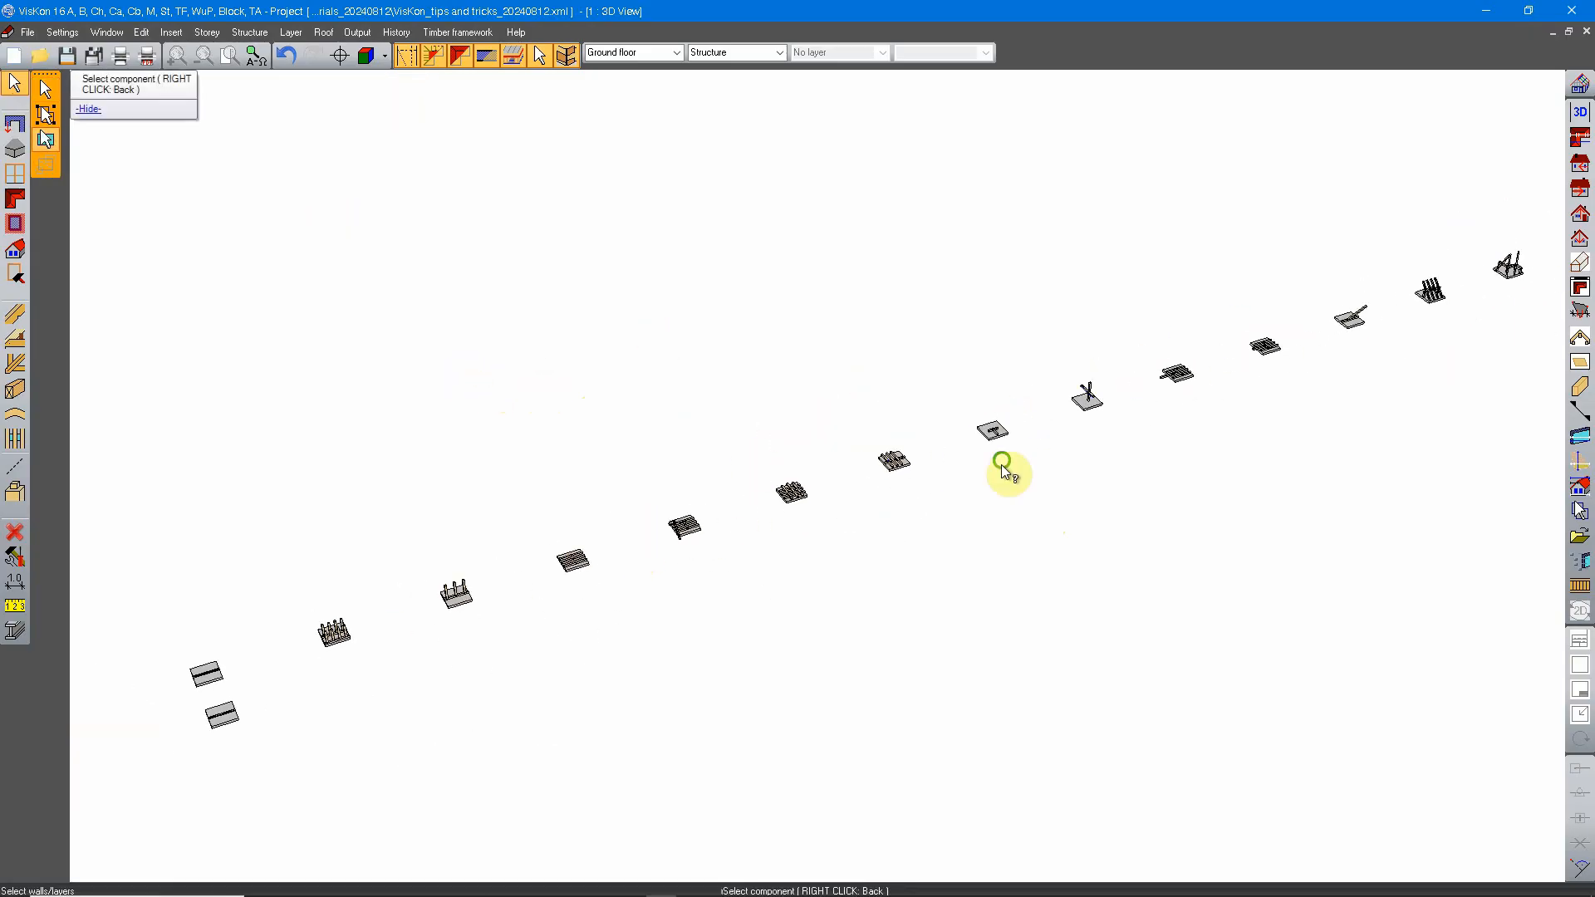
{"action": "middle_click_drag", "start_coordinate": [1001, 461], "coordinate": [406, 615]}
{"action": "middle_click_drag", "start_coordinate": [816, 505], "coordinate": [316, 665]}
{"action": "middle_click_drag", "start_coordinate": [1036, 377], "coordinate": [995, 392]}
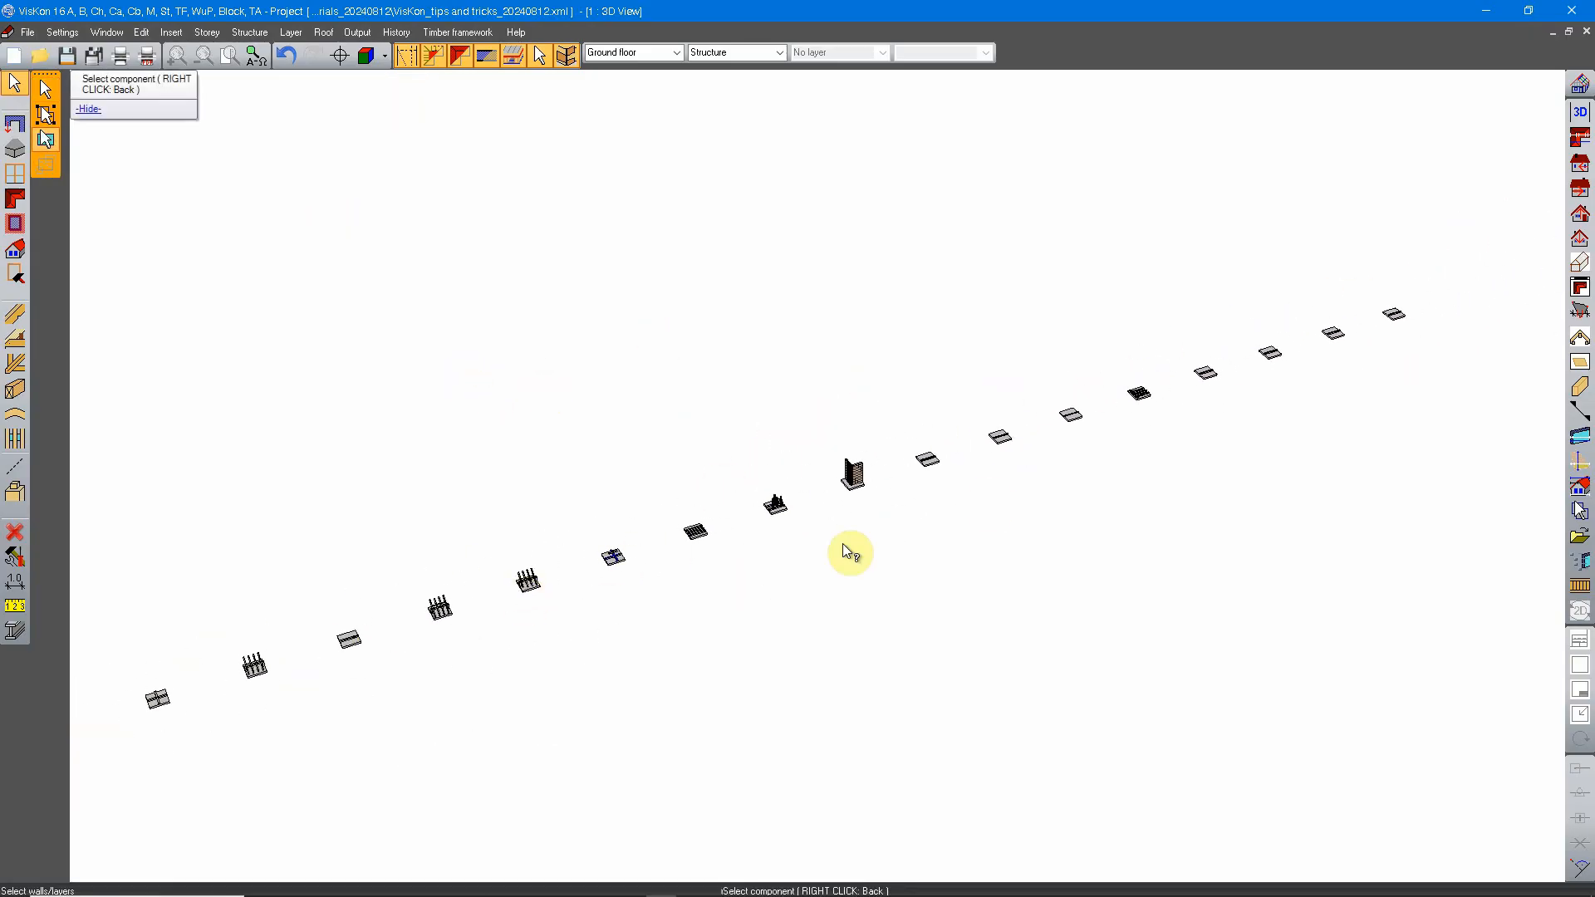
{"action": "scroll", "coordinate": [873, 474], "scroll_direction": "up", "scroll_amount": 5}
{"action": "scroll", "coordinate": [790, 490], "scroll_direction": "up", "scroll_amount": 8}
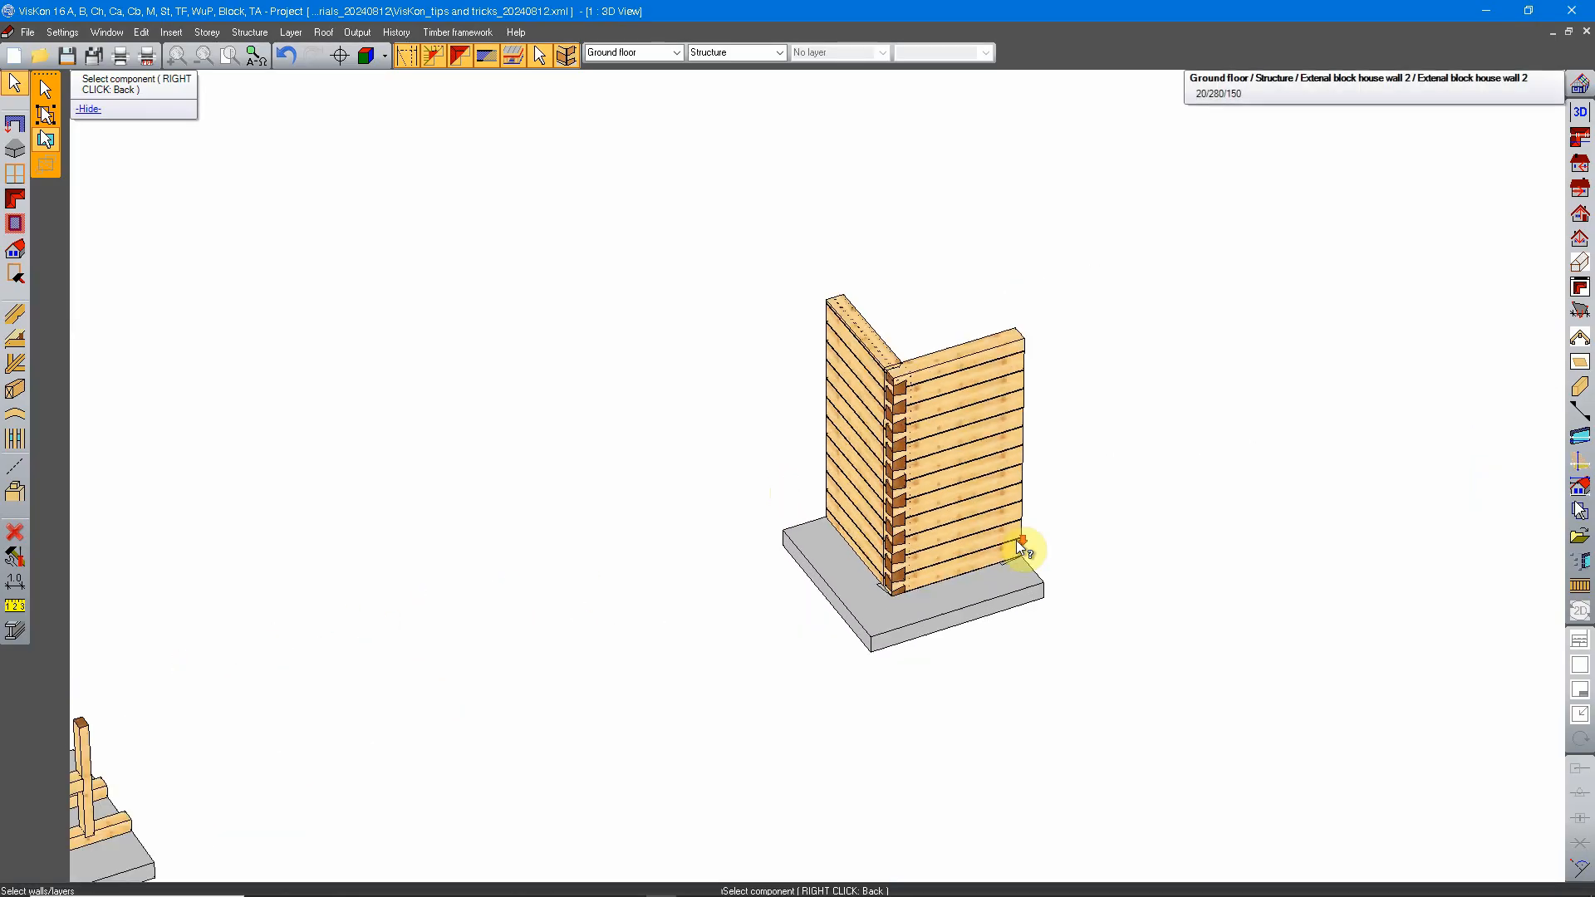
{"action": "mouse_move", "coordinate": [776, 606]}
{"action": "middle_mouse_down"}
{"action": "mouse_move", "coordinate": [897, 562]}
{"action": "mouse_move", "coordinate": [777, 608]}
{"action": "middle_mouse_up"}
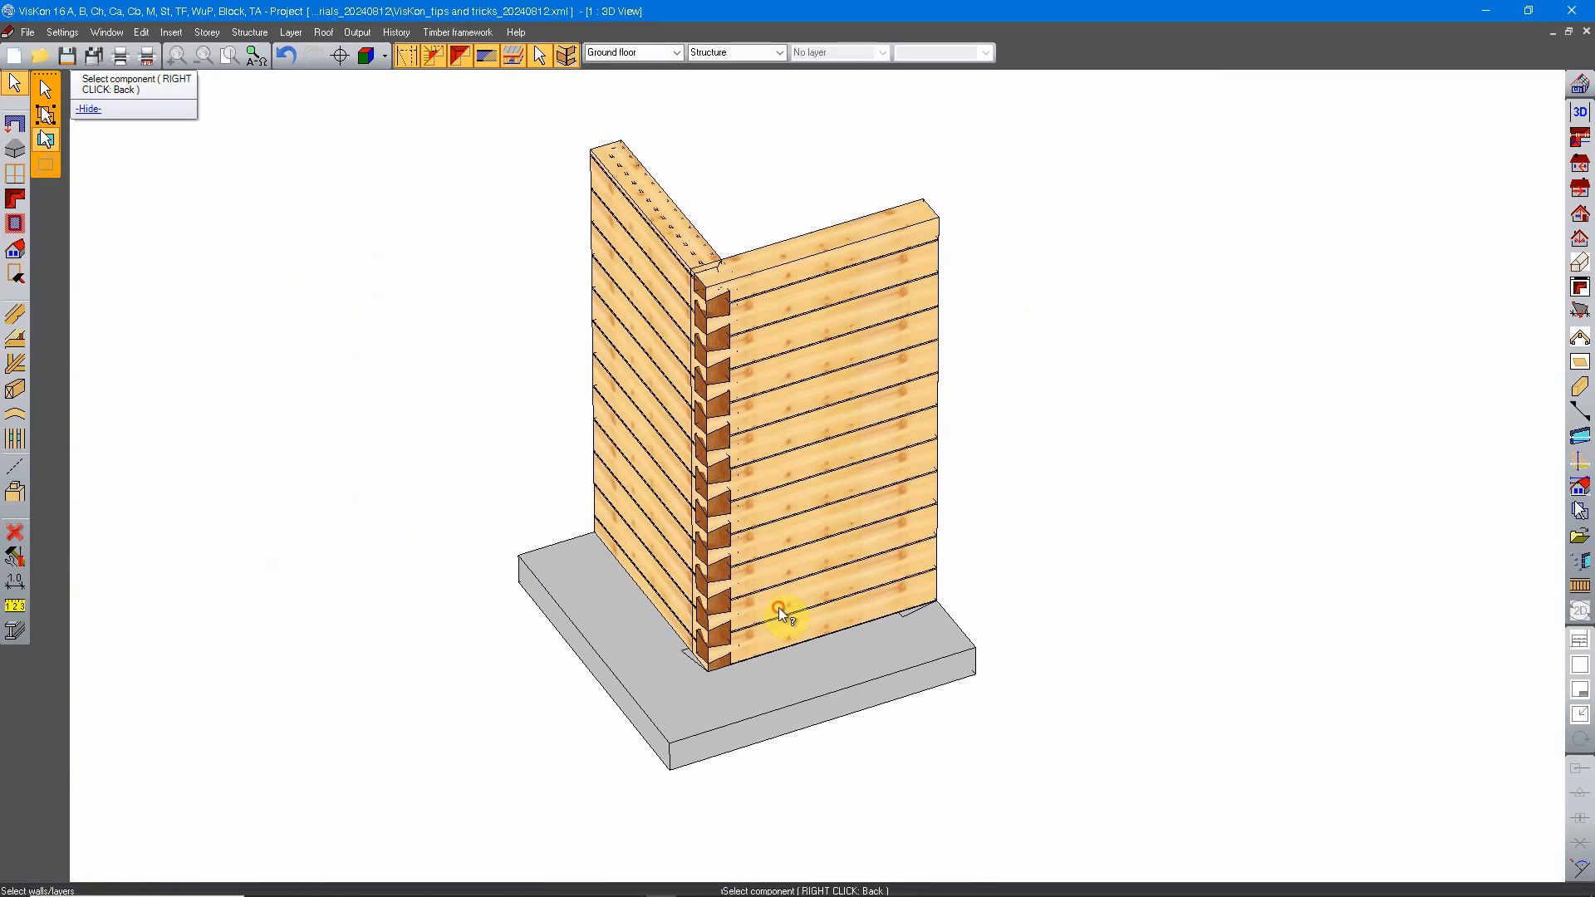
Step: Switch back to component selection and select a single log plank in the upper part of external block house wall 2
{"action": "right_click", "coordinate": [970, 388]}
{"action": "left_click", "coordinate": [1019, 400]}
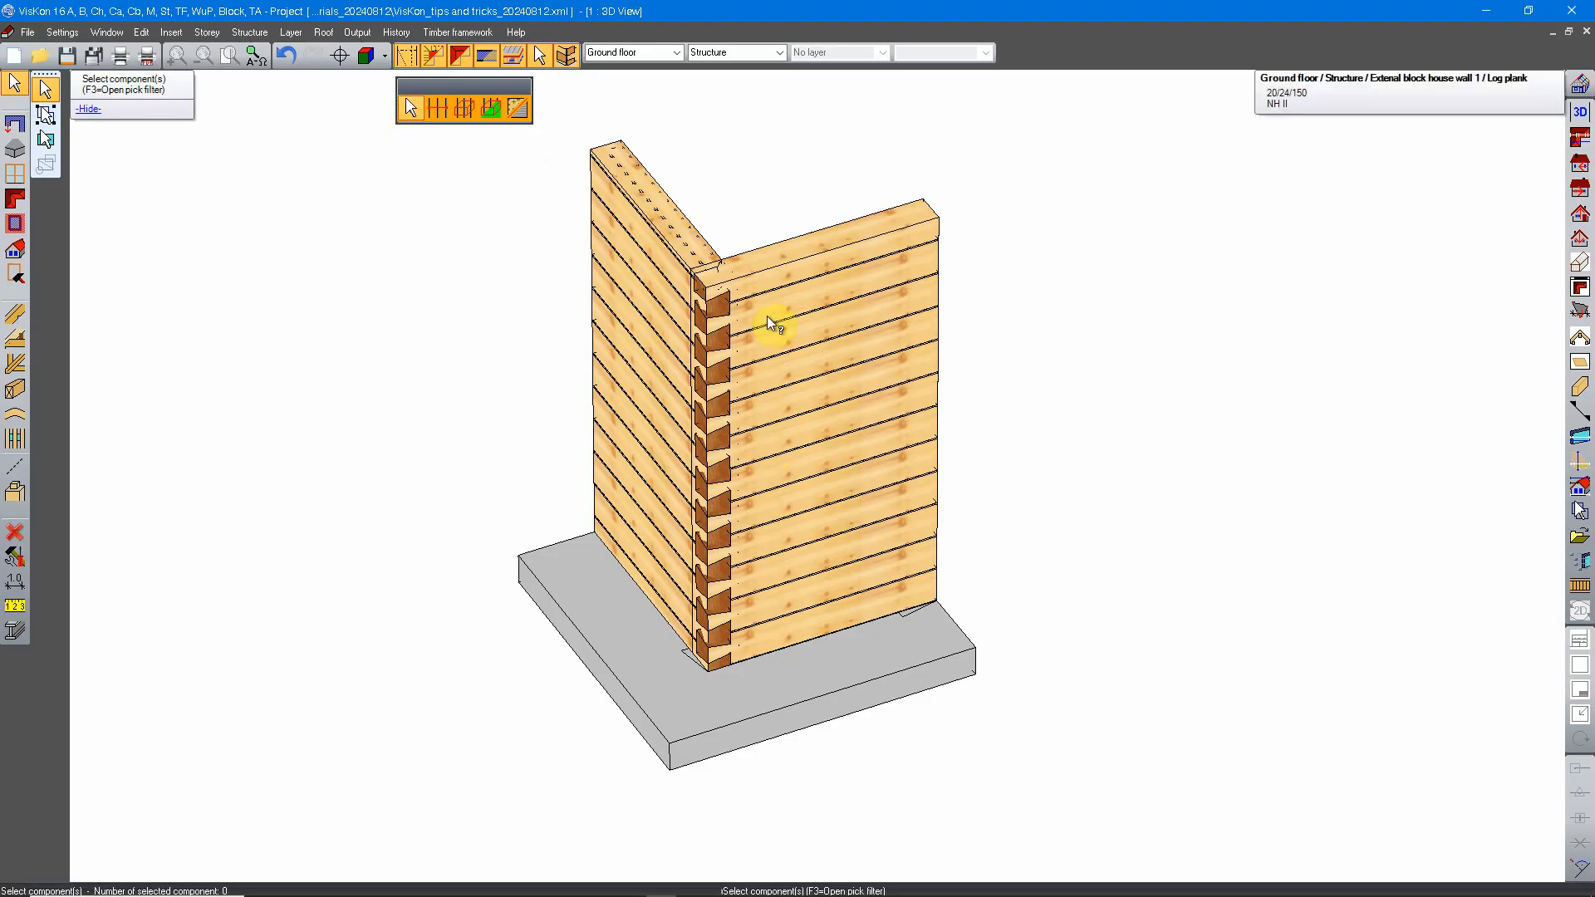
{"action": "left_click", "coordinate": [897, 355]}
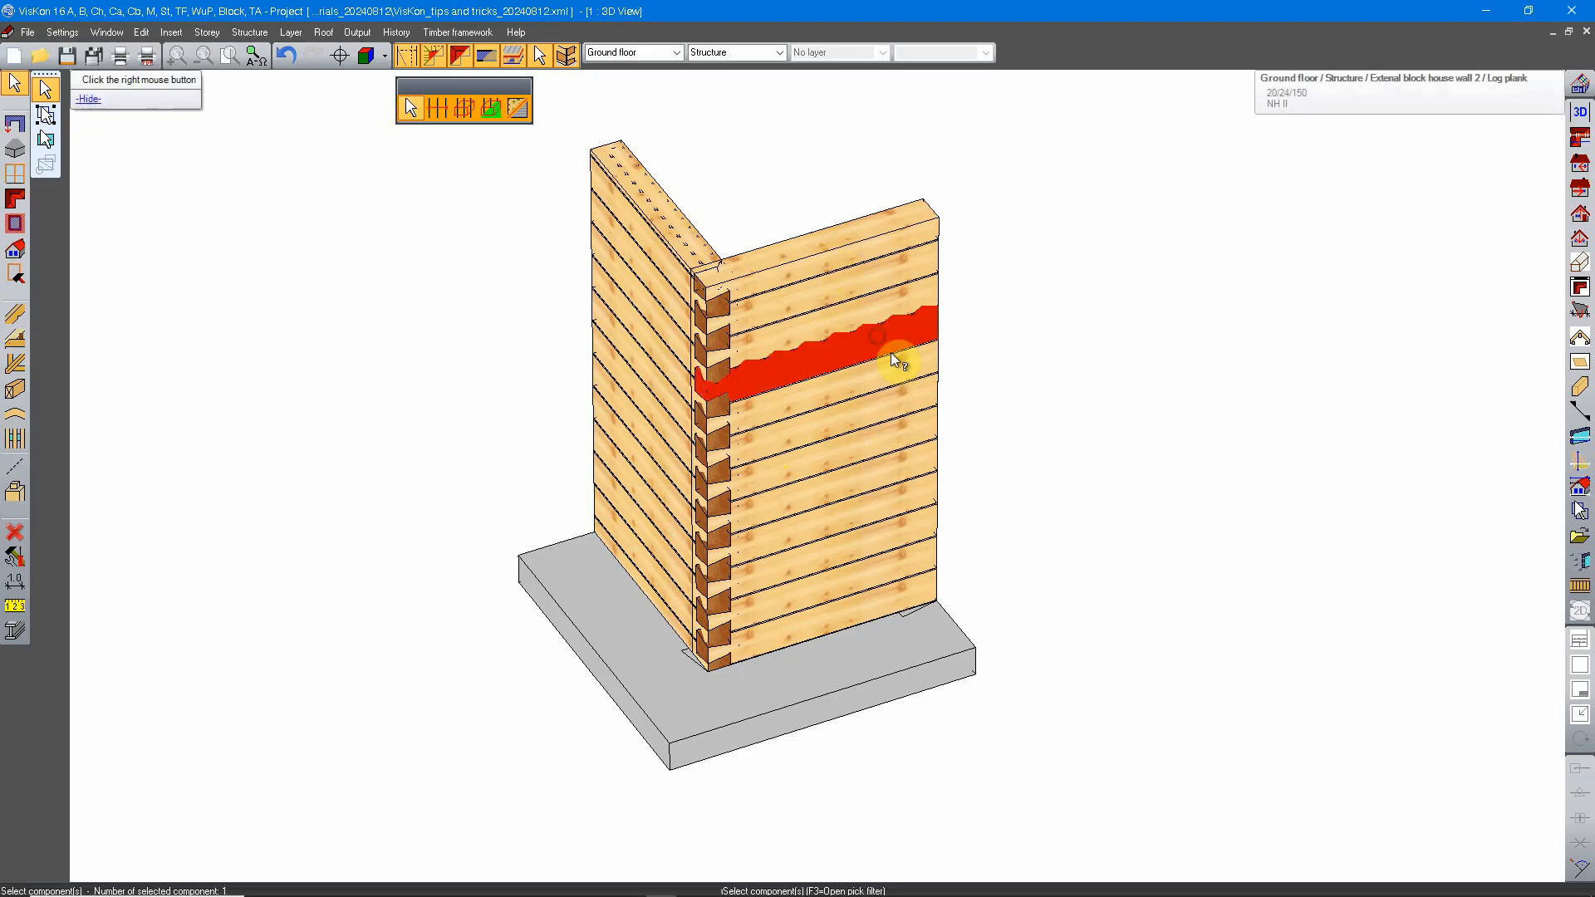
Step: Add three more log planks of external block house wall 2 individually, every second one downwards, and end the component selection
{"action": "left_click", "coordinate": [885, 424]}
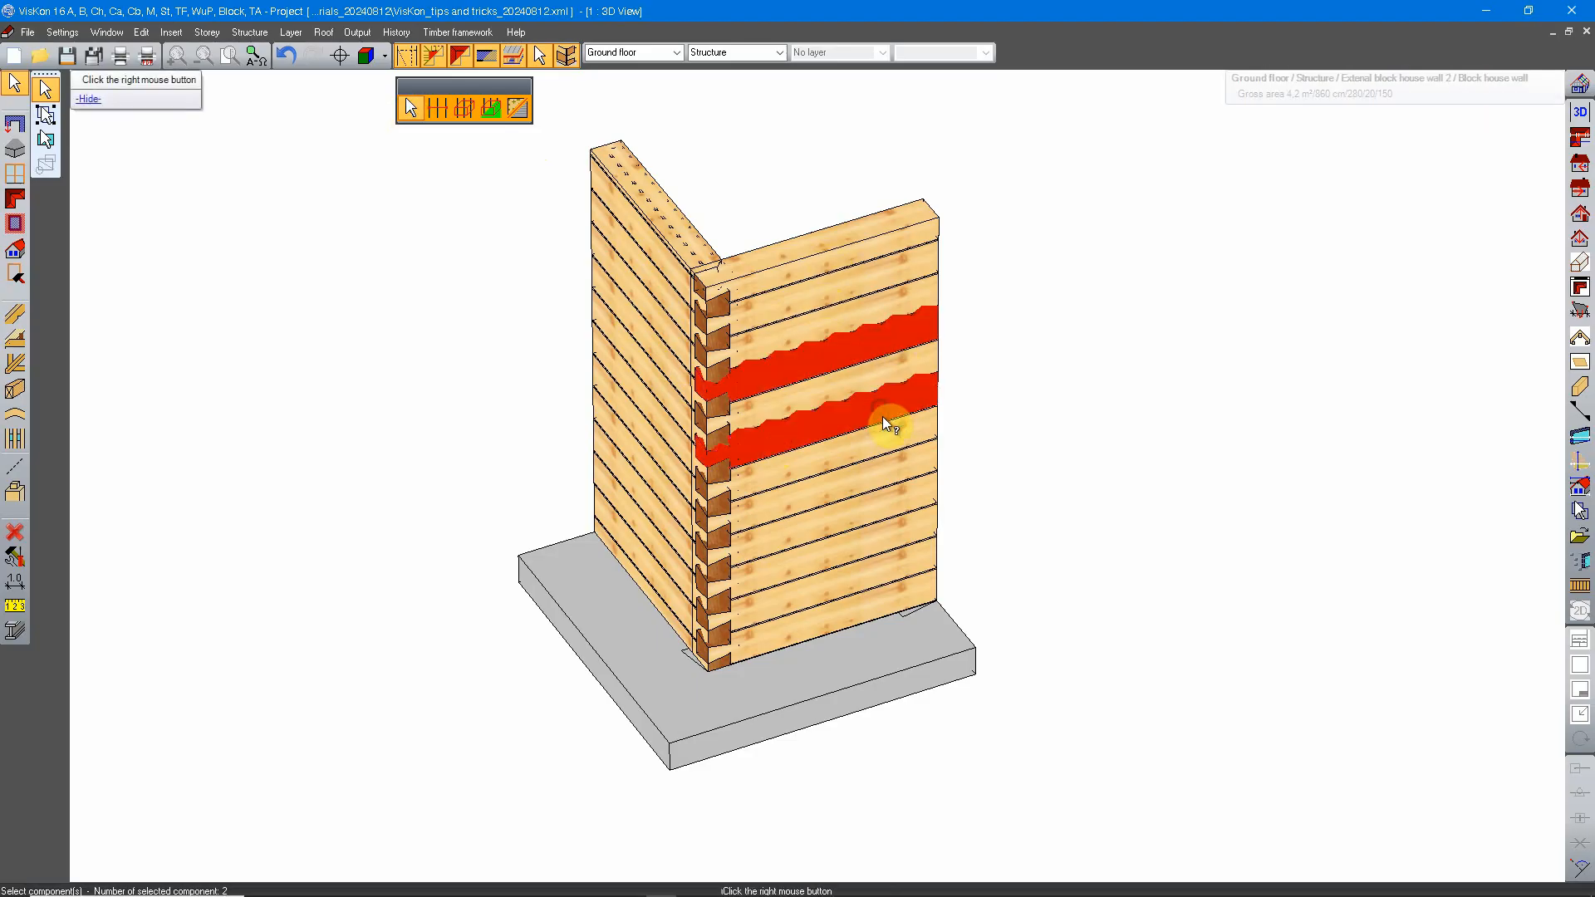
{"action": "left_click", "coordinate": [878, 482]}
{"action": "left_click", "coordinate": [870, 543]}
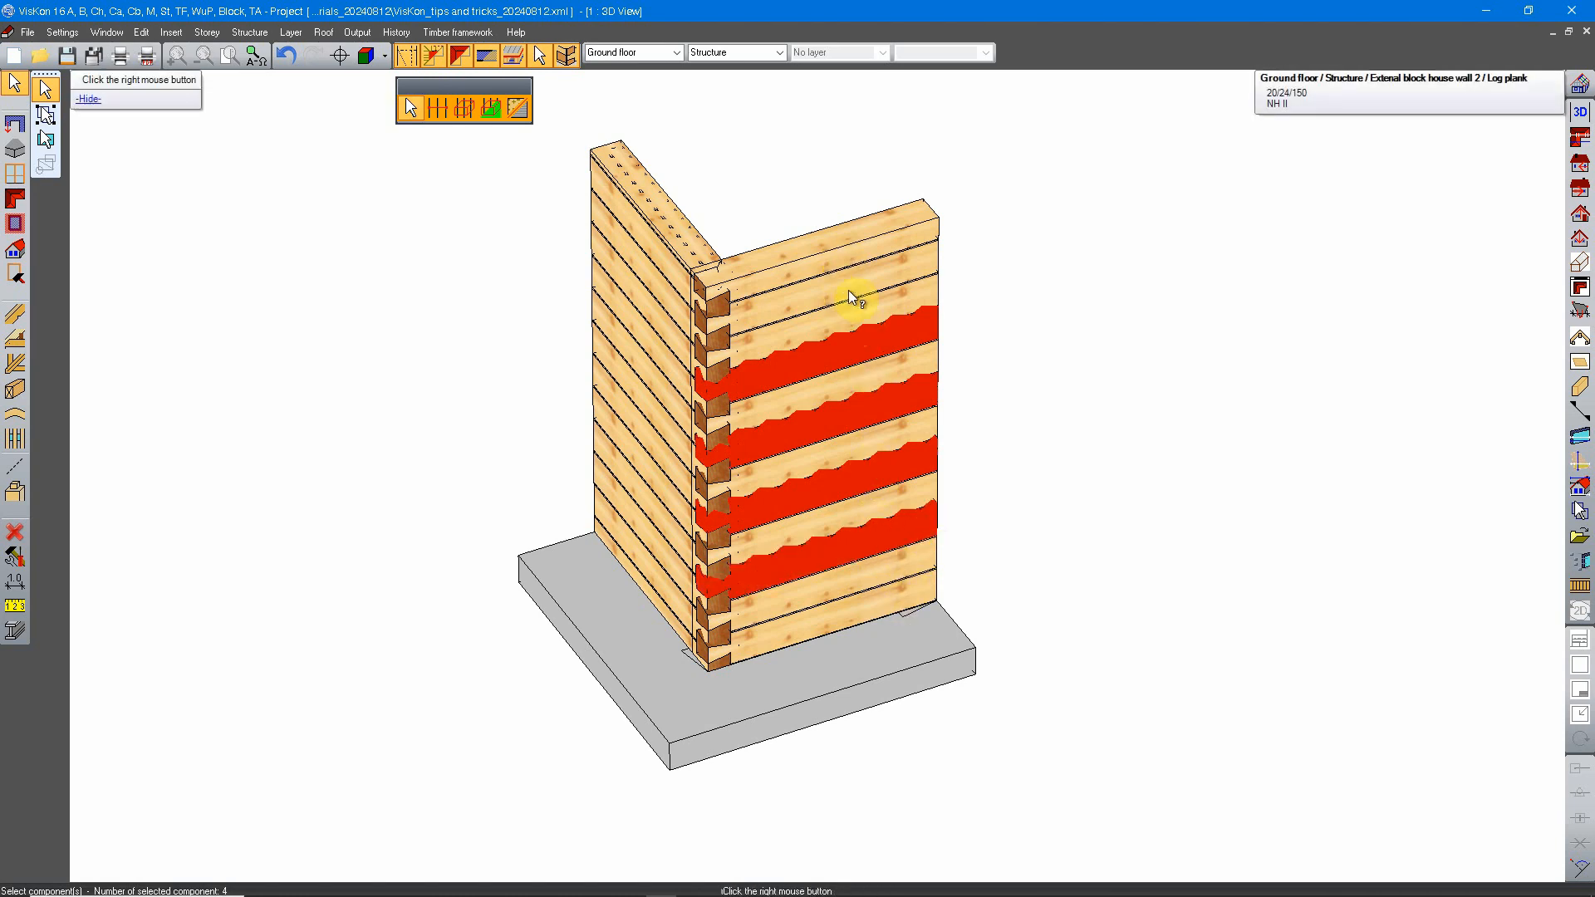
{"action": "mouse_move", "coordinate": [679, 645]}
{"action": "middle_mouse_down"}
{"action": "mouse_move", "coordinate": [712, 655]}
{"action": "mouse_move", "coordinate": [665, 634]}
{"action": "mouse_move", "coordinate": [677, 648]}
{"action": "middle_mouse_up"}
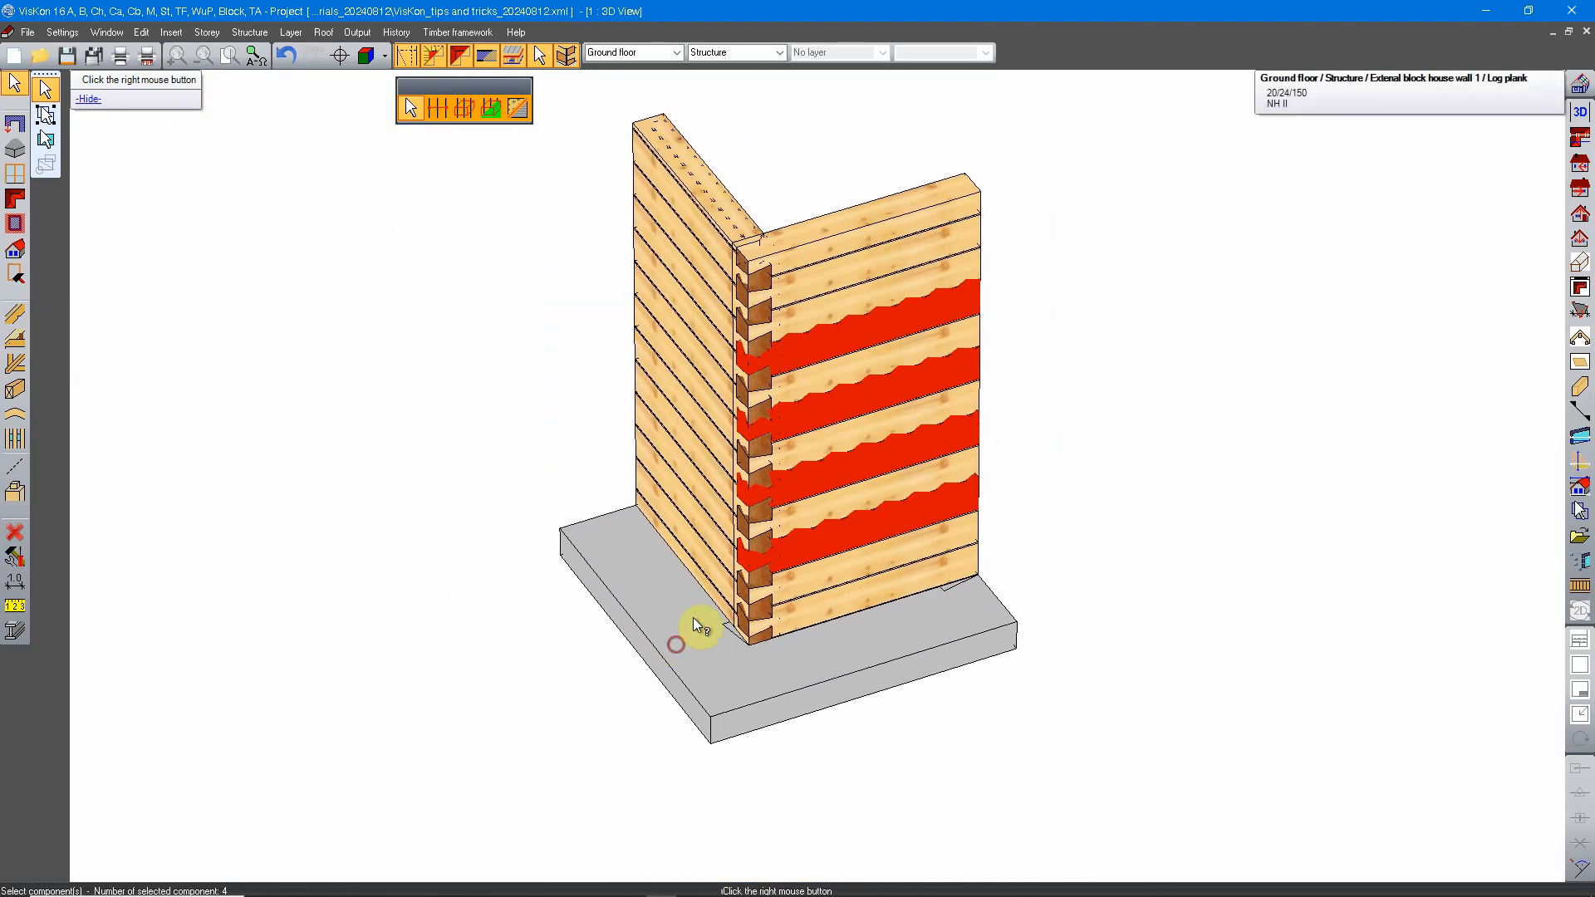
{"action": "right_click", "coordinate": [839, 488]}
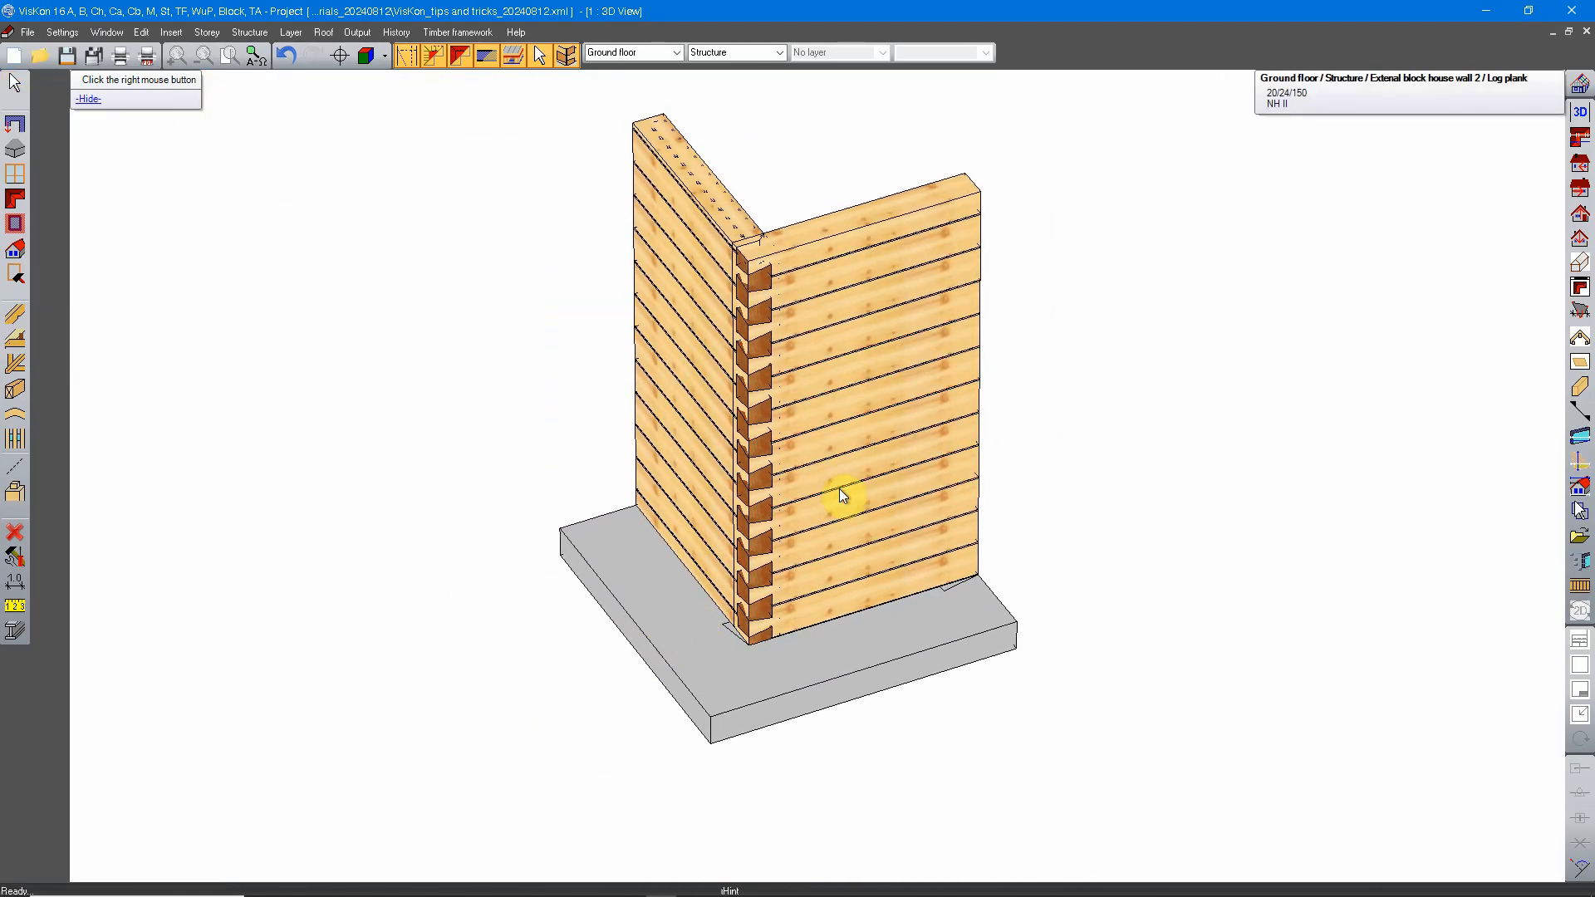
Step: Select external block house wall 2 and wall 1 as whole walls with the walls/layers selection, and clear the selection
{"action": "left_click", "coordinate": [16, 85]}
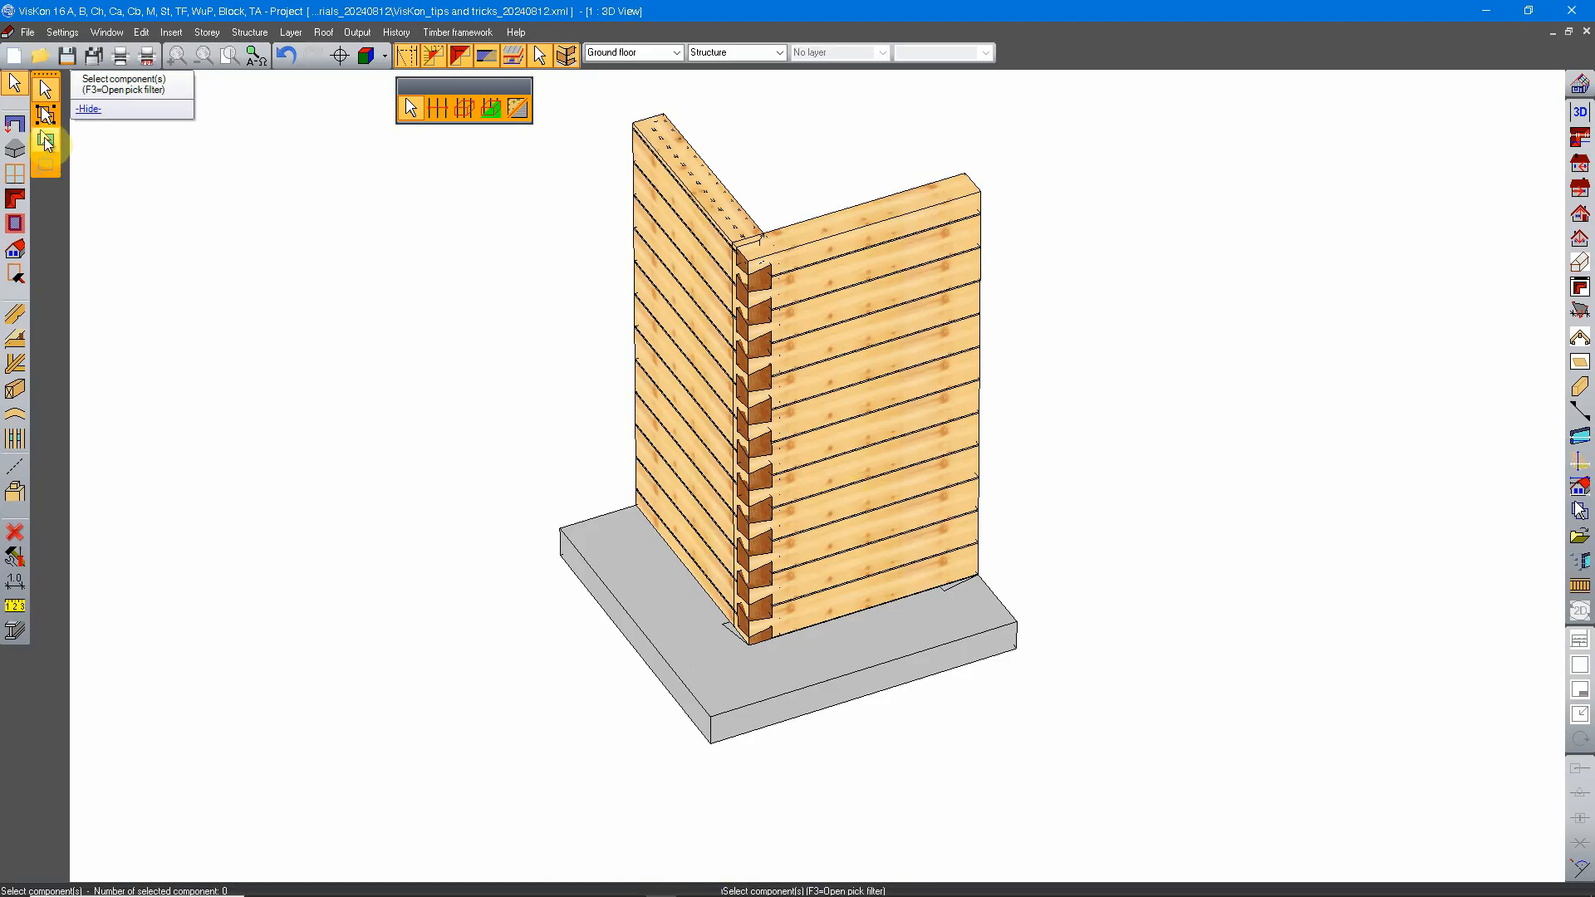
{"action": "left_click", "coordinate": [46, 140]}
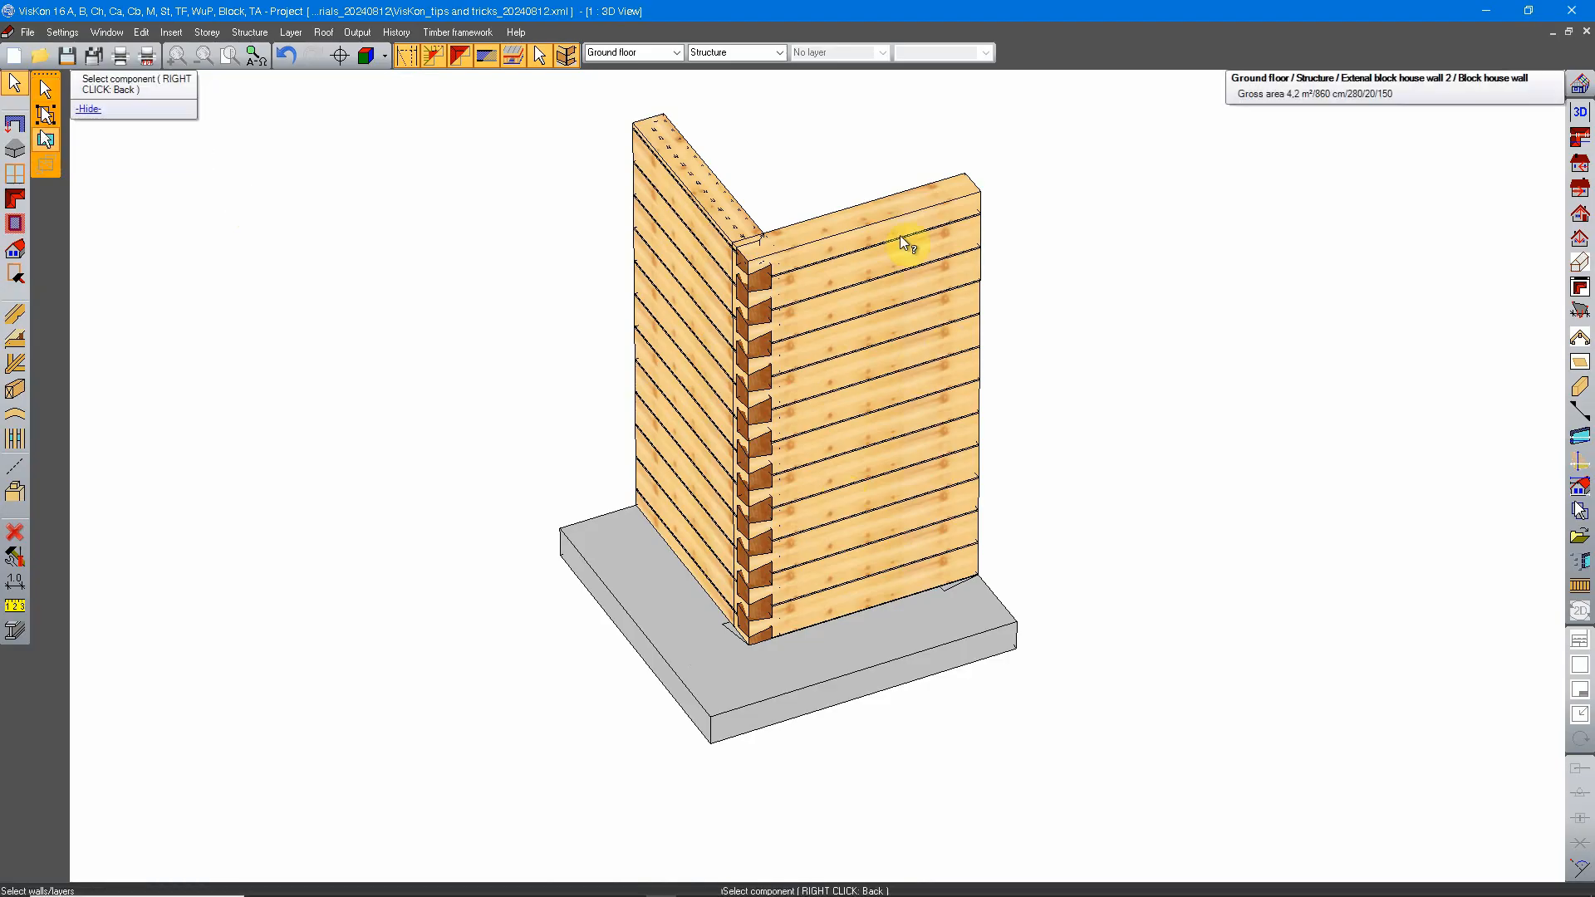
{"action": "left_click", "coordinate": [934, 425]}
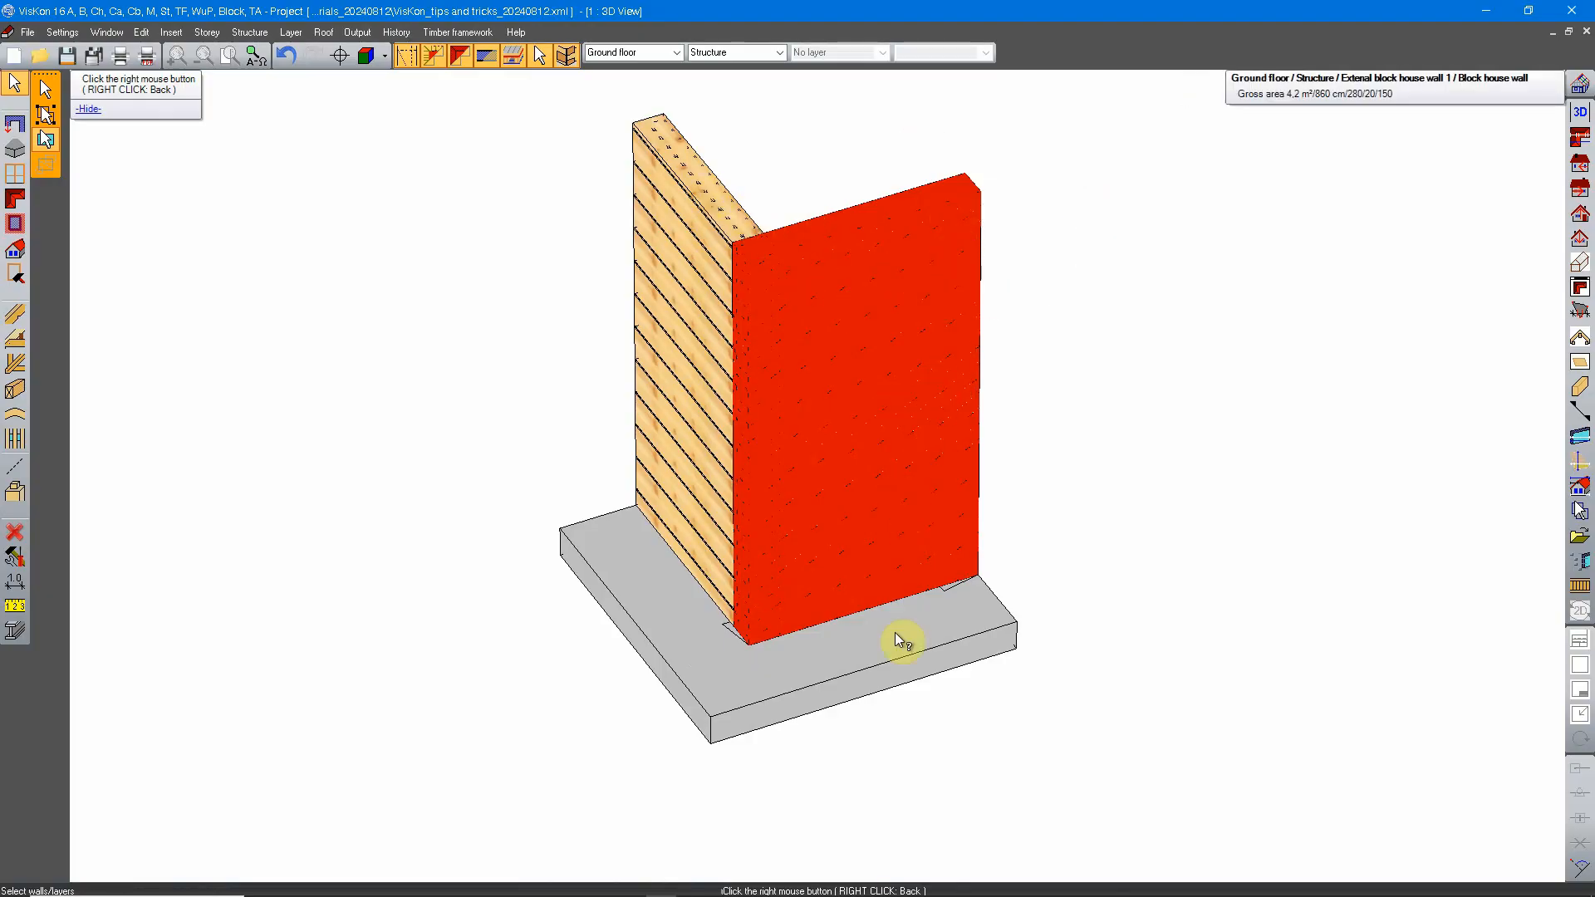
{"action": "right_click", "coordinate": [690, 327]}
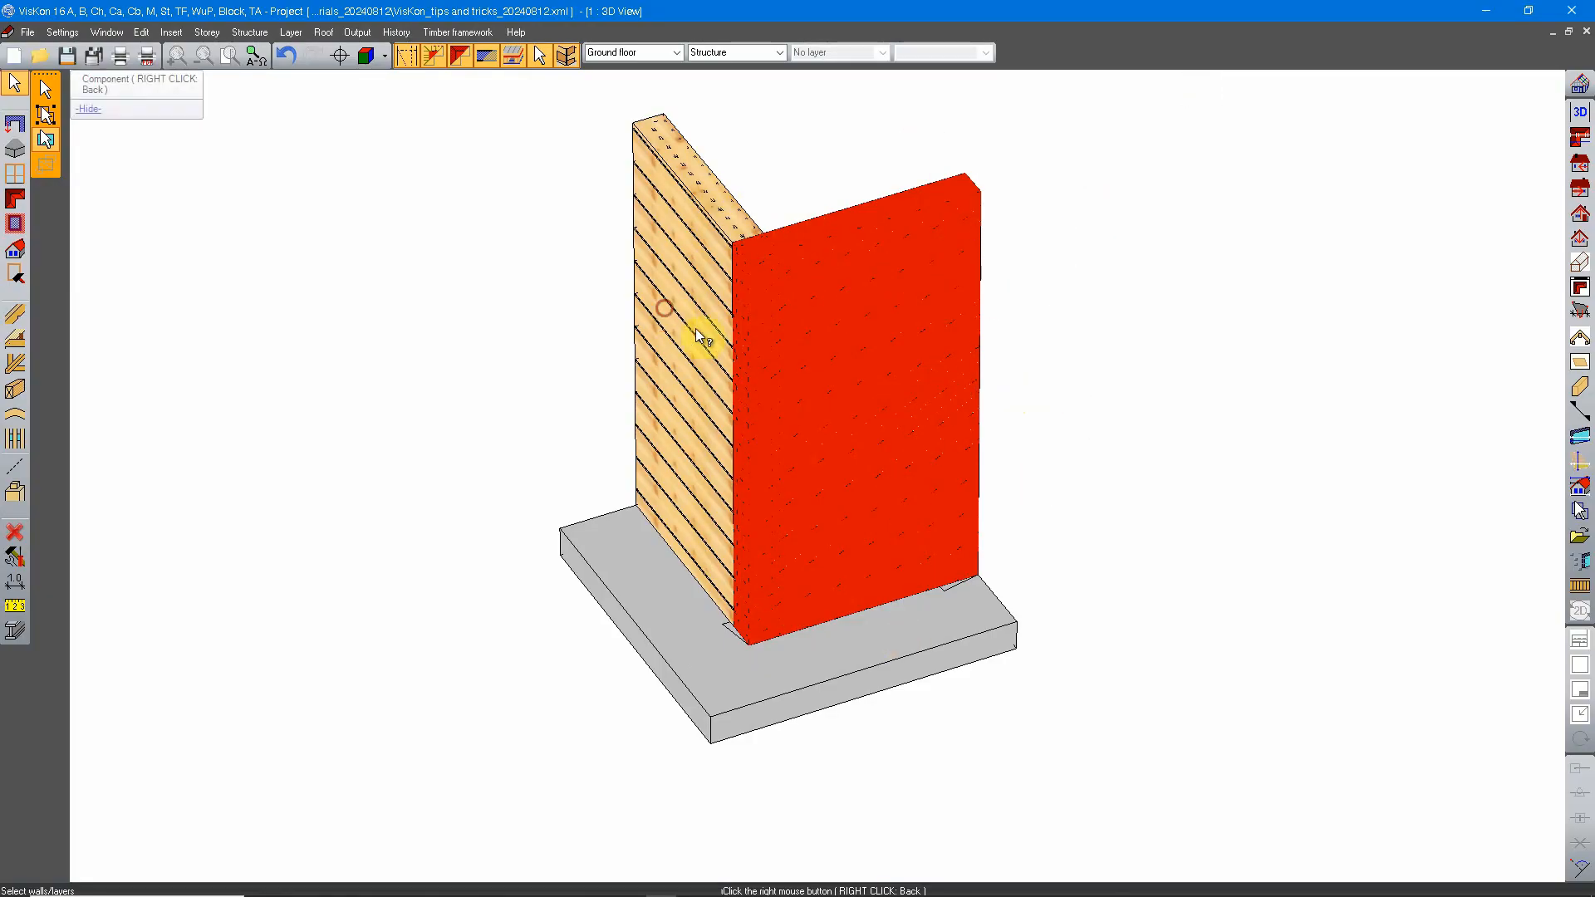
{"action": "left_click", "coordinate": [631, 235]}
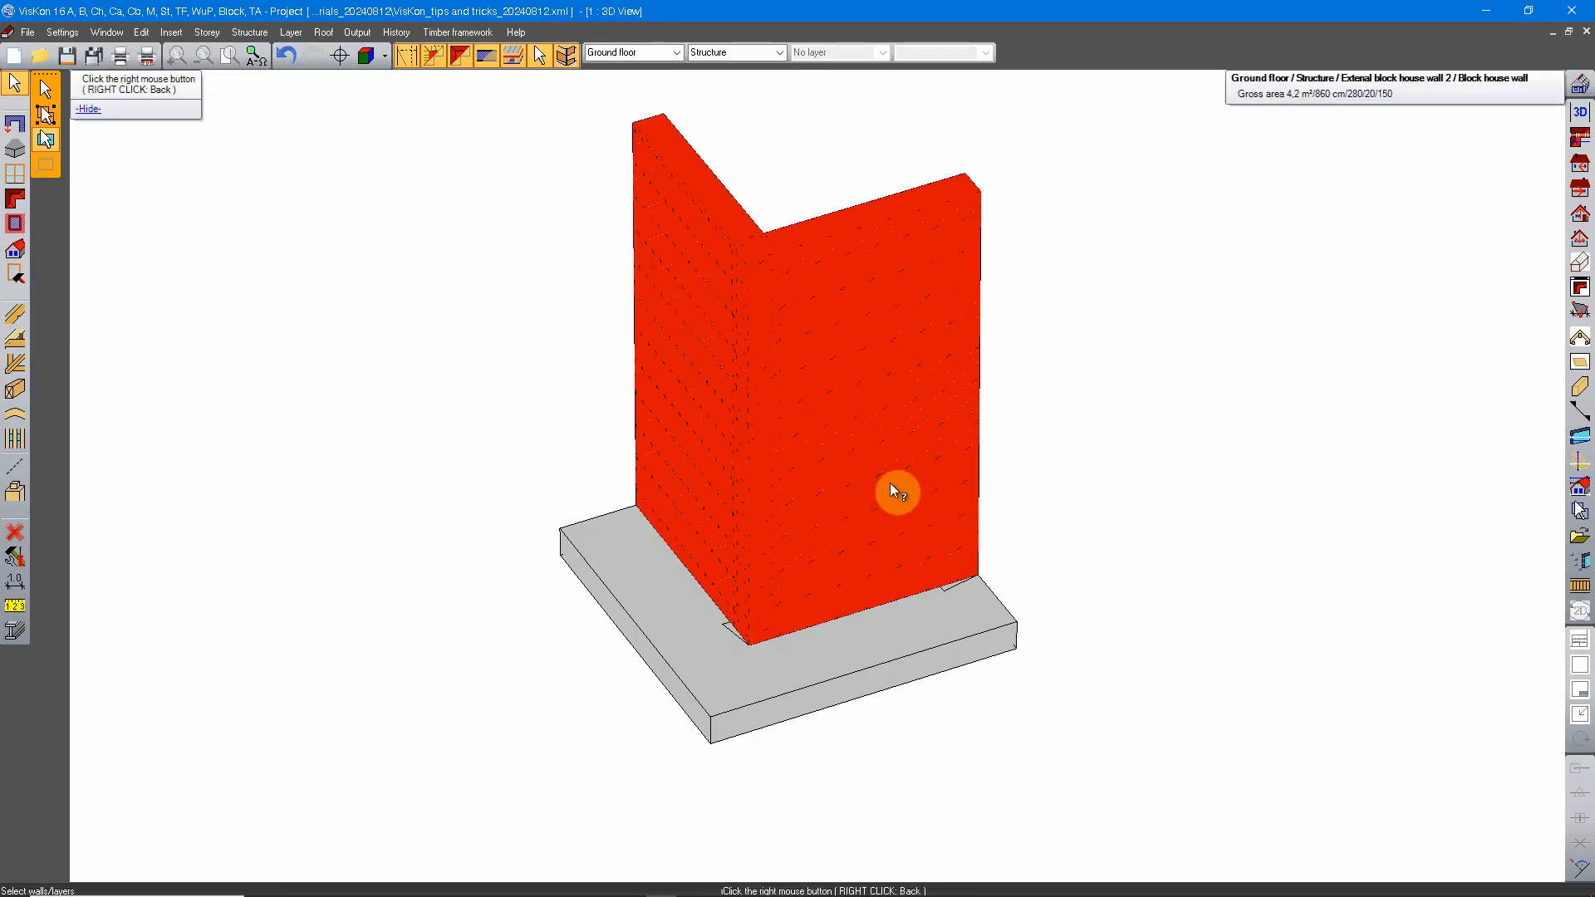
{"action": "right_click", "coordinate": [1108, 466]}
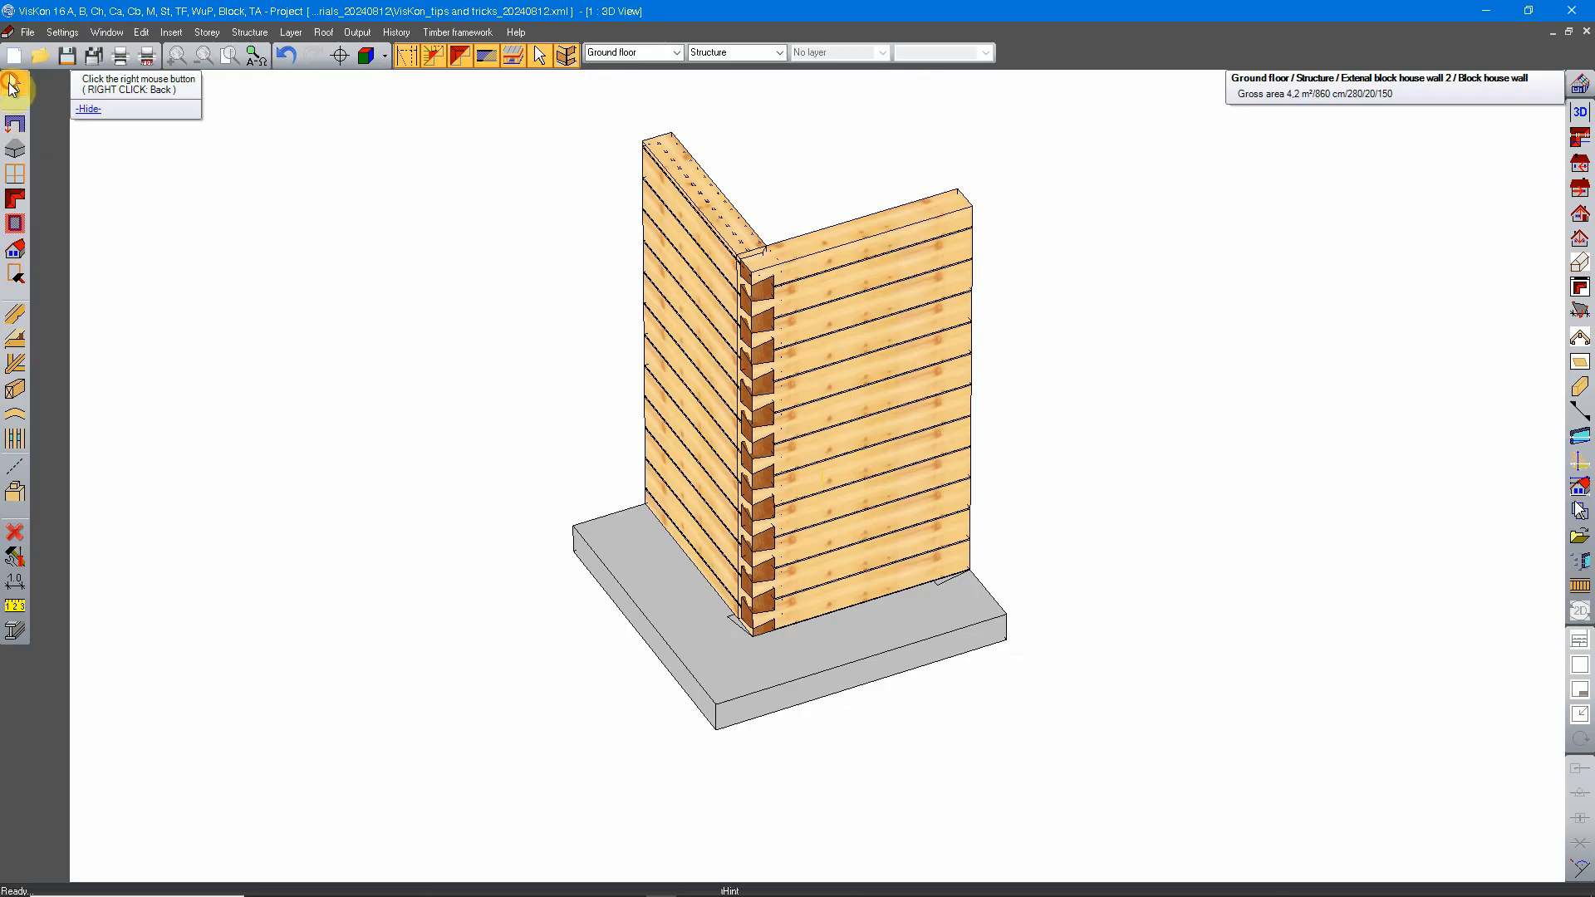
Step: Restart the walls/layers selection, pick both external block house walls once more, and end the selection
{"action": "left_click", "coordinate": [13, 83]}
{"action": "left_click", "coordinate": [50, 138]}
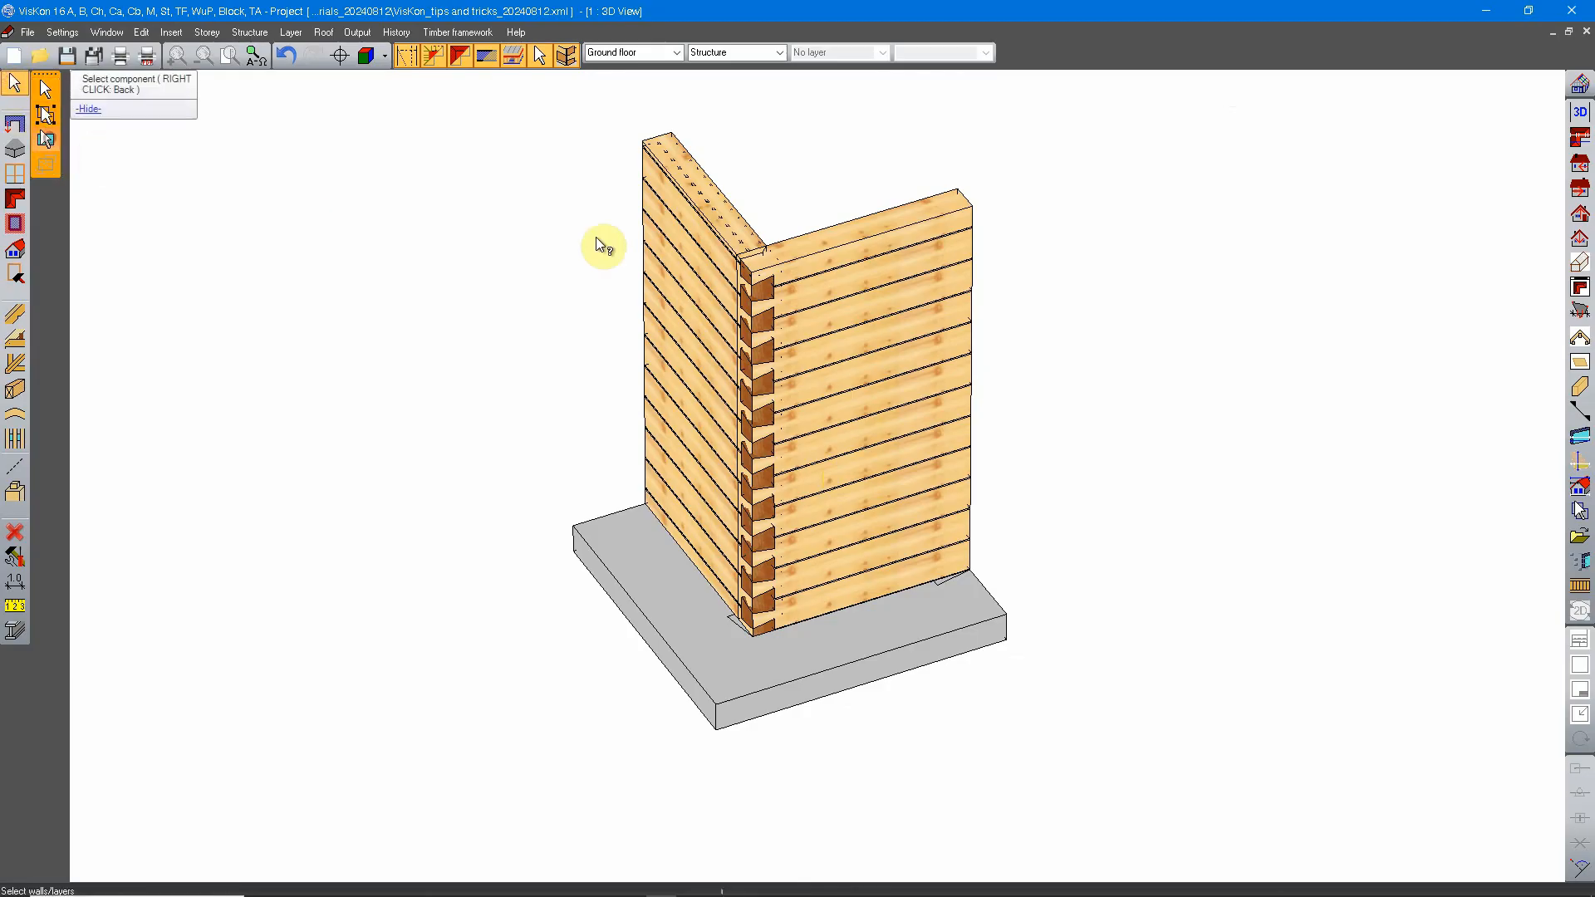
{"action": "left_click", "coordinate": [788, 517]}
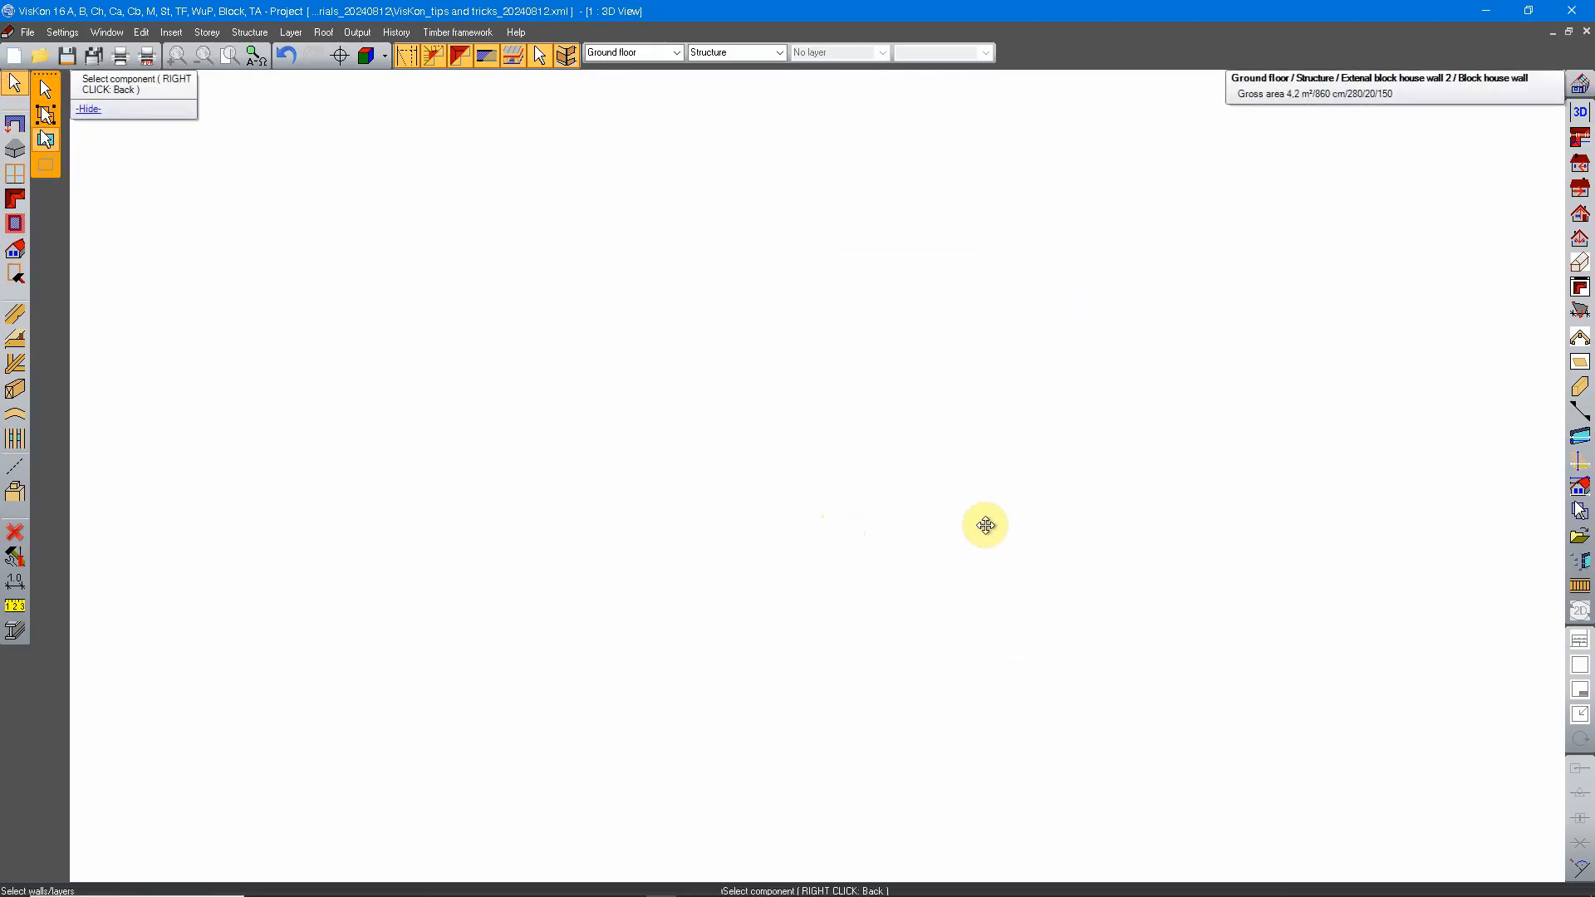
{"action": "scroll", "coordinate": [860, 491], "scroll_direction": "down", "scroll_amount": 8}
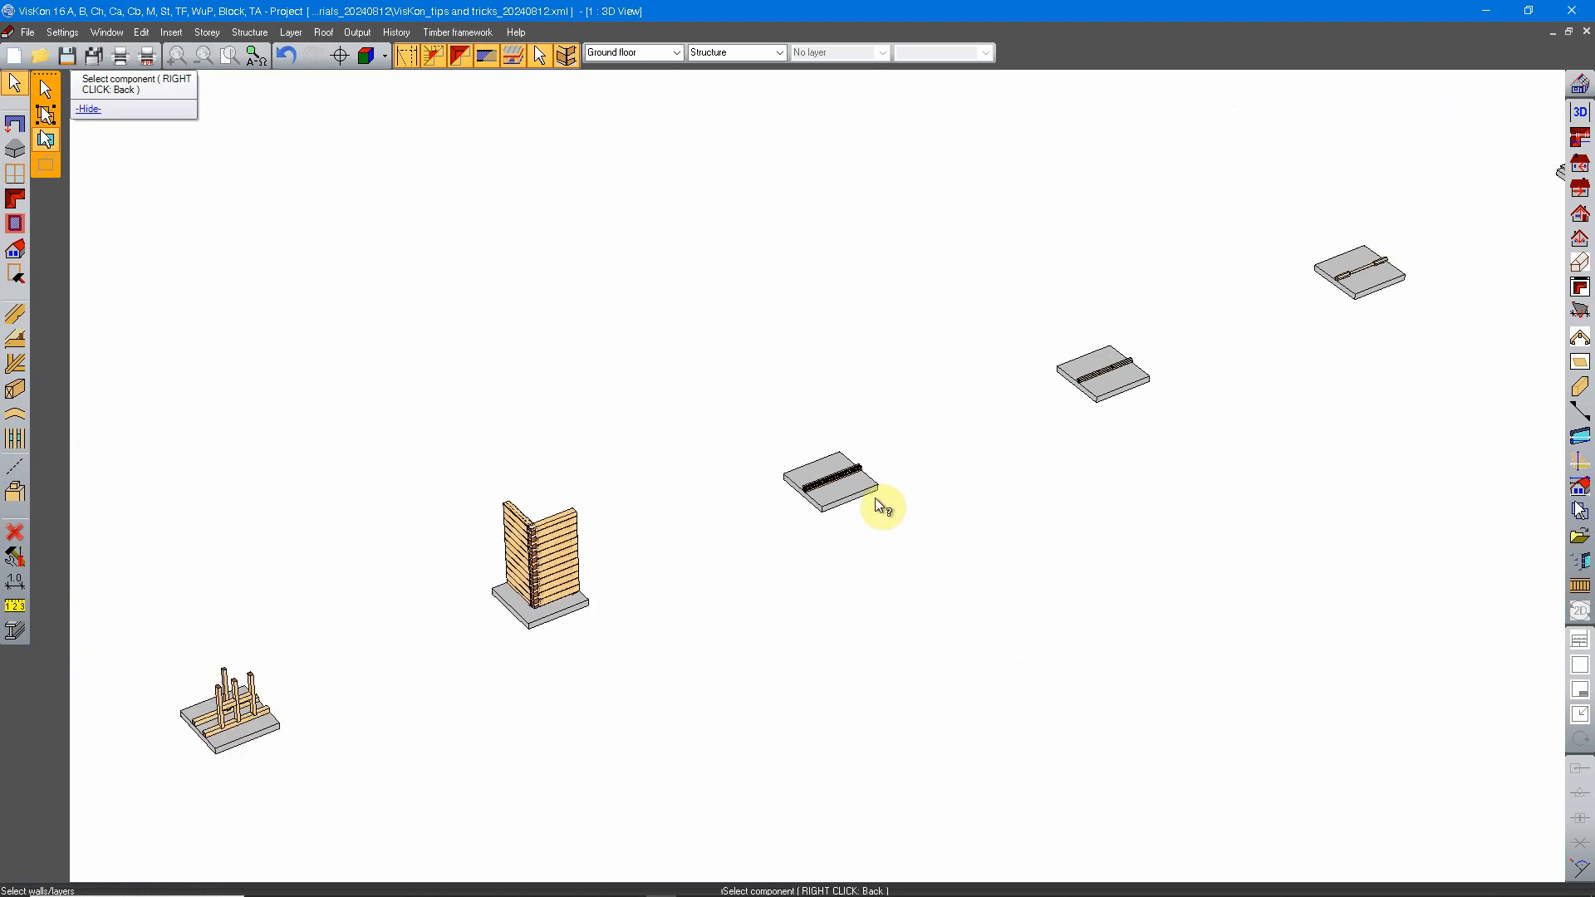
{"action": "middle_click_drag", "start_coordinate": [733, 527], "coordinate": [870, 472]}
{"action": "scroll", "coordinate": [869, 472], "scroll_direction": "up", "scroll_amount": 8}
{"action": "middle_click_drag", "start_coordinate": [647, 555], "coordinate": [1009, 455]}
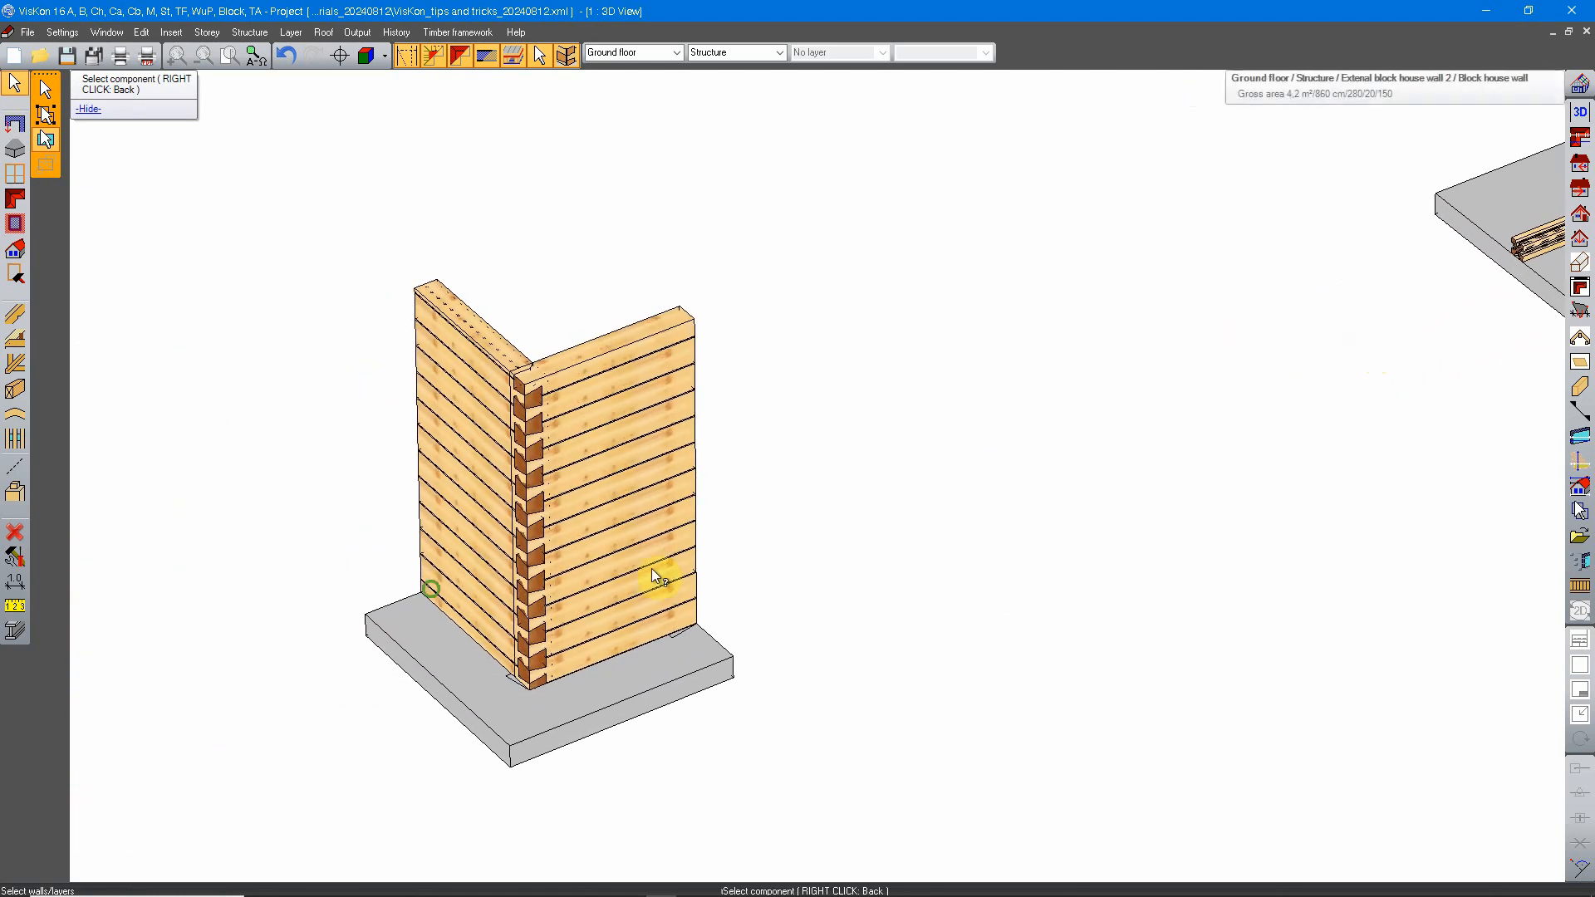
{"action": "middle_click_drag", "start_coordinate": [651, 569], "coordinate": [1200, 376]}
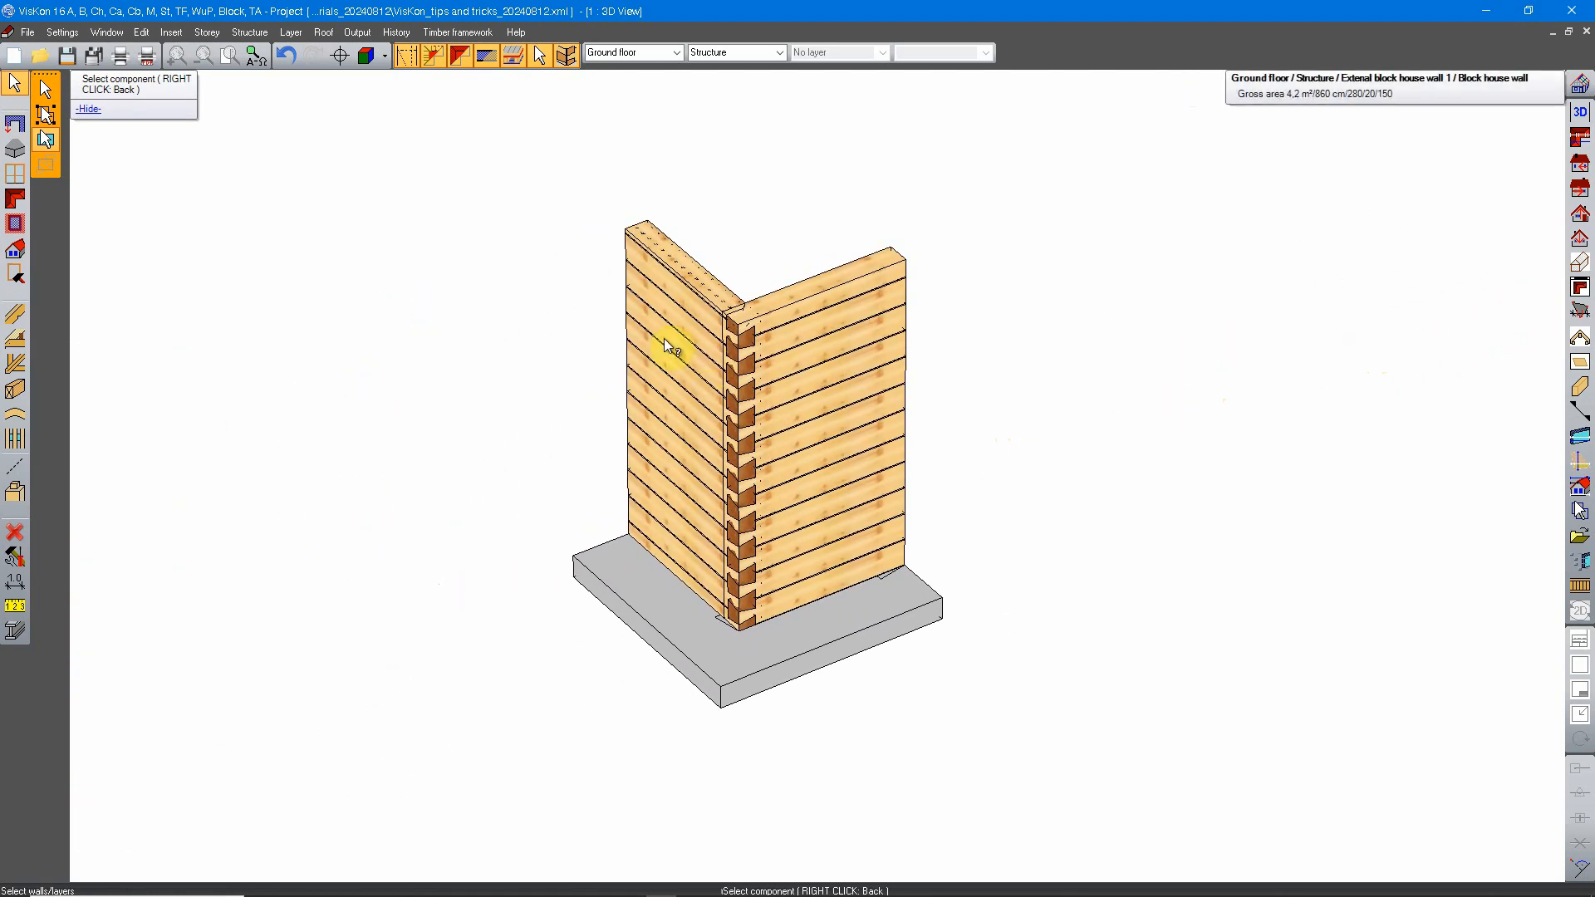
{"action": "left_click", "coordinate": [658, 308]}
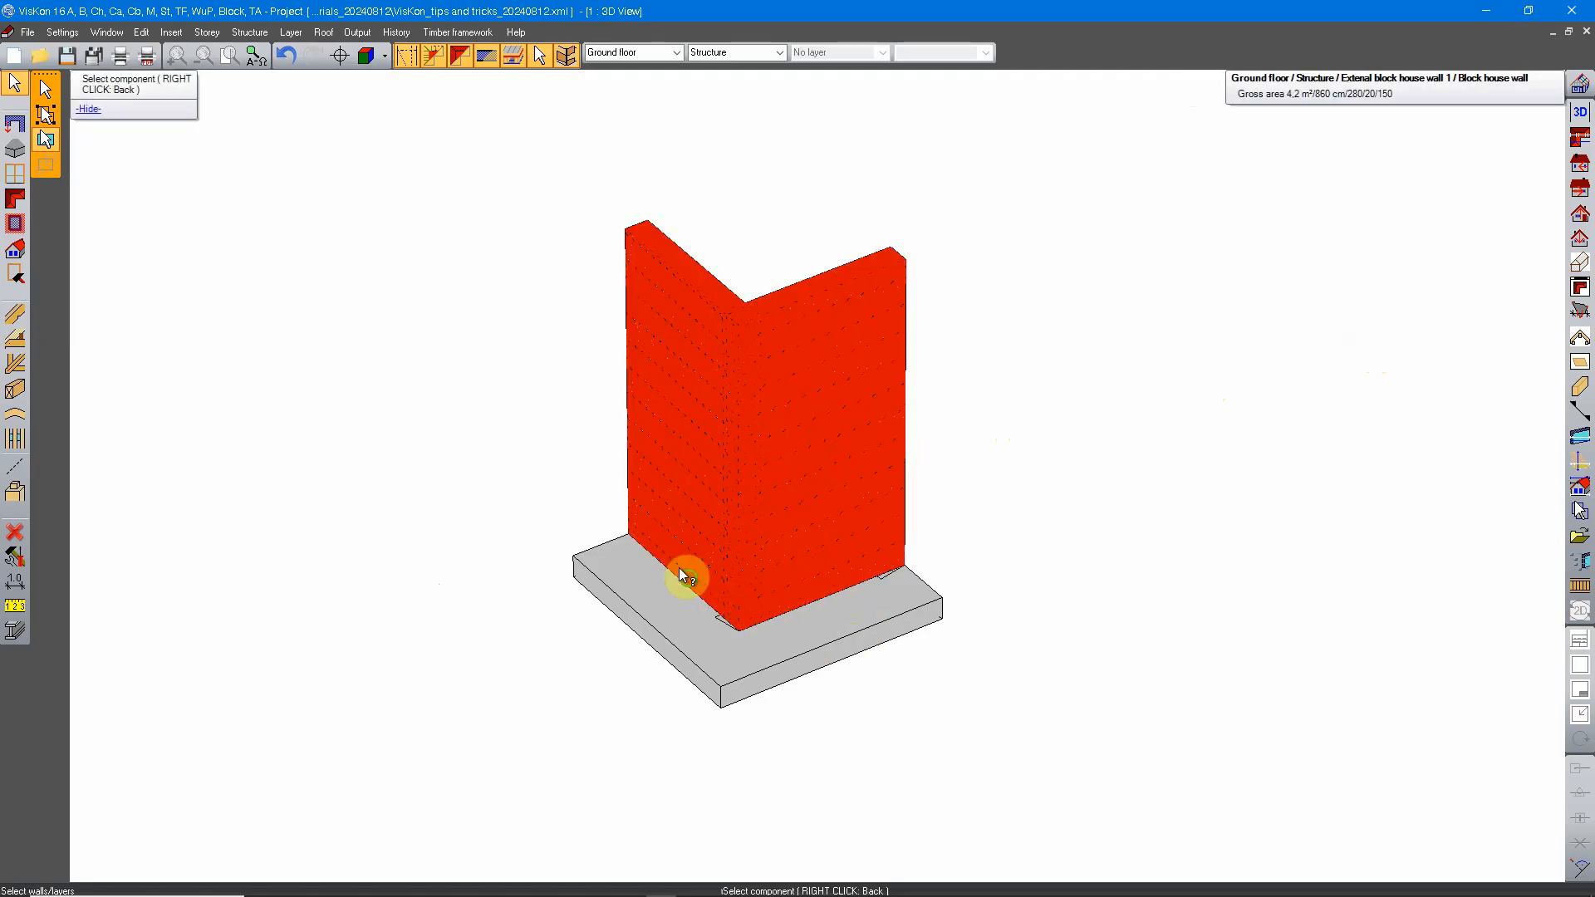
{"action": "middle_click_drag", "start_coordinate": [680, 567], "coordinate": [705, 558]}
{"action": "scroll", "coordinate": [677, 496], "scroll_direction": "up", "scroll_amount": 3}
{"action": "scroll", "coordinate": [722, 495], "scroll_direction": "down", "scroll_amount": 3}
{"action": "scroll", "coordinate": [772, 516], "scroll_direction": "up", "scroll_amount": 1}
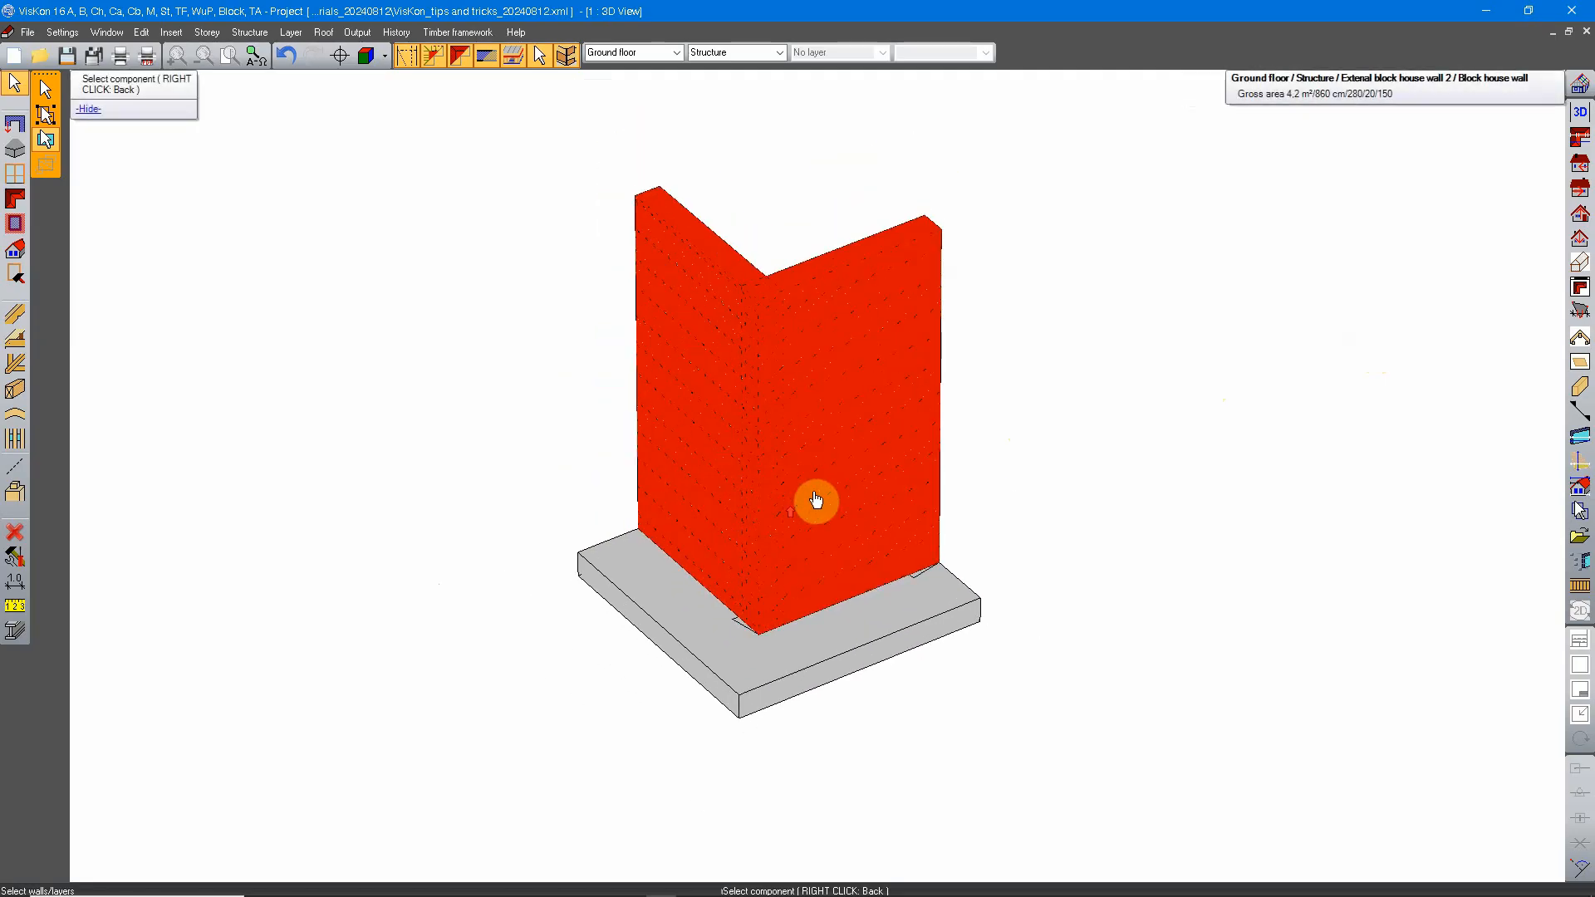
{"action": "middle_click_drag", "start_coordinate": [839, 451], "coordinate": [1080, 358]}
{"action": "right_click", "coordinate": [919, 491]}
Step: Examine the long row of slab samples as far as the first ones at its near end
{"action": "scroll", "coordinate": [731, 486], "scroll_direction": "down", "scroll_amount": 6}
{"action": "scroll", "coordinate": [756, 538], "scroll_direction": "down", "scroll_amount": 5}
{"action": "scroll", "coordinate": [757, 522], "scroll_direction": "down", "scroll_amount": 3}
{"action": "middle_click_drag", "start_coordinate": [637, 573], "coordinate": [1005, 461]}
{"action": "scroll", "coordinate": [800, 533], "scroll_direction": "down", "scroll_amount": 1}
{"action": "scroll", "coordinate": [810, 532], "scroll_direction": "down", "scroll_amount": 3}
{"action": "middle_click_drag", "start_coordinate": [708, 602], "coordinate": [834, 550]}
{"action": "scroll", "coordinate": [815, 545], "scroll_direction": "up", "scroll_amount": 2}
{"action": "middle_click_drag", "start_coordinate": [609, 565], "coordinate": [729, 560]}
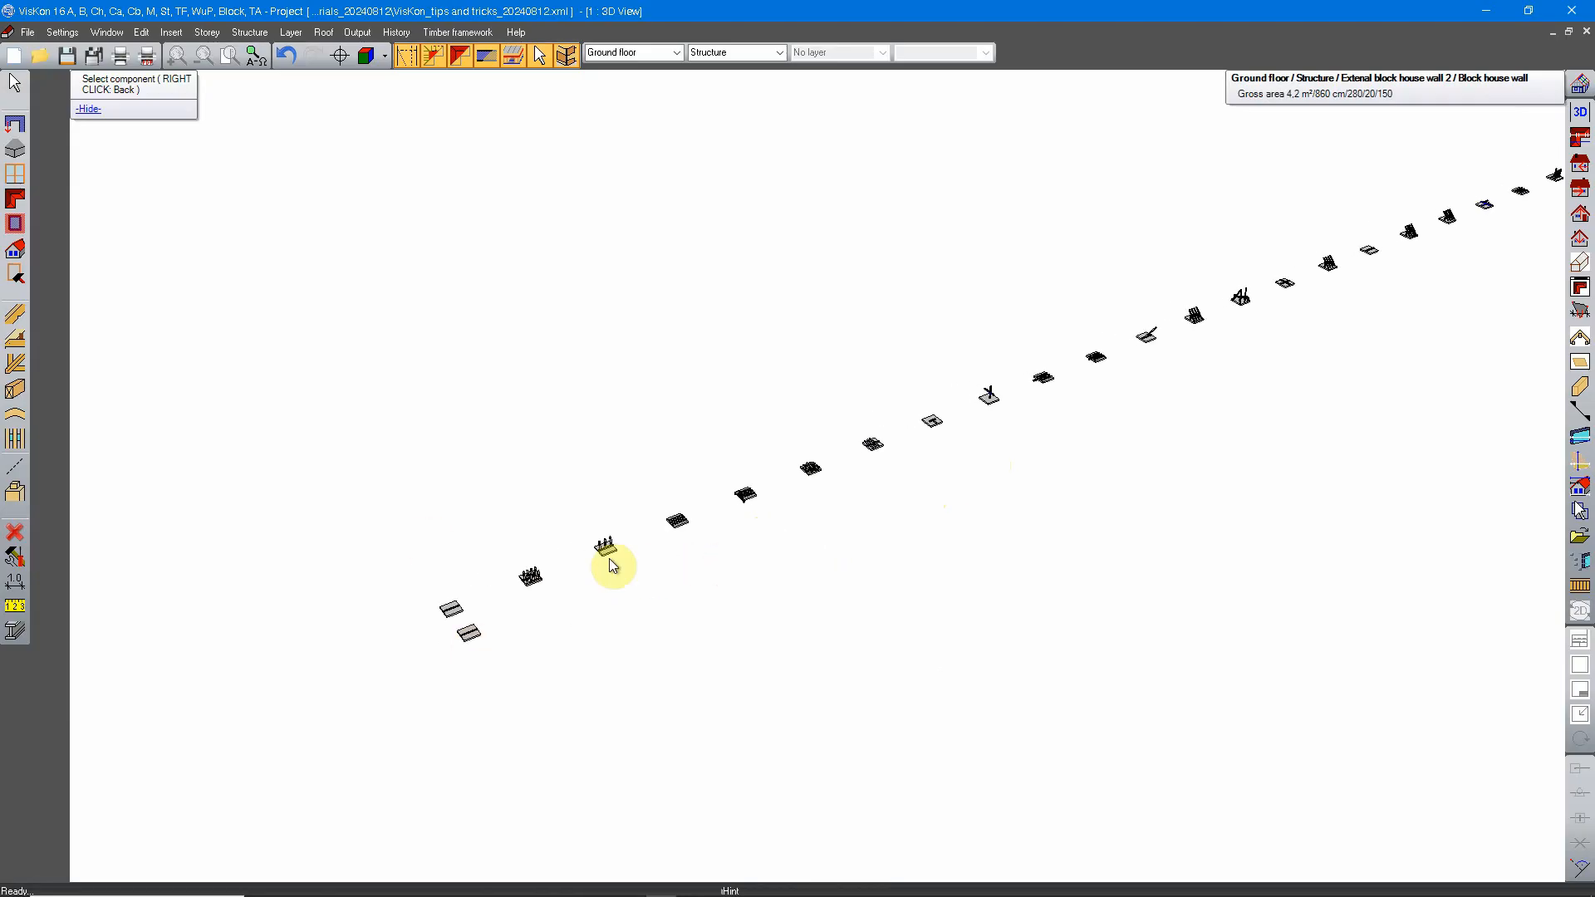
{"action": "scroll", "coordinate": [612, 574], "scroll_direction": "up", "scroll_amount": 5}
{"action": "middle_click_drag", "start_coordinate": [620, 606], "coordinate": [677, 415]}
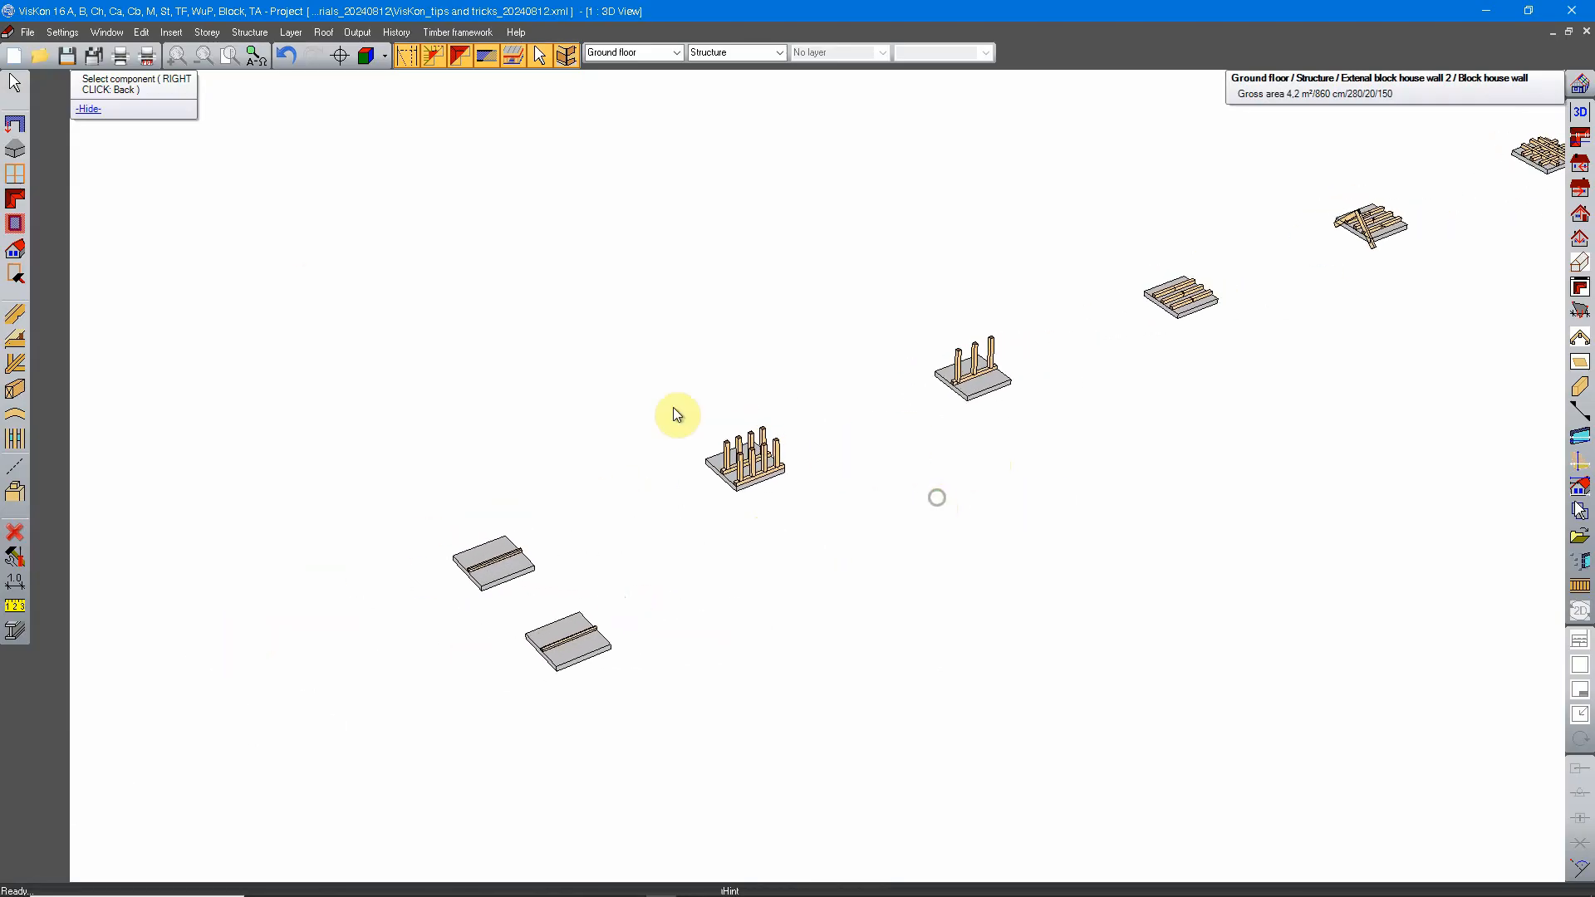
Step: Try the area selection of 2D objects in the 3D view and switch to the existing 2D top view
{"action": "left_click", "coordinate": [14, 82]}
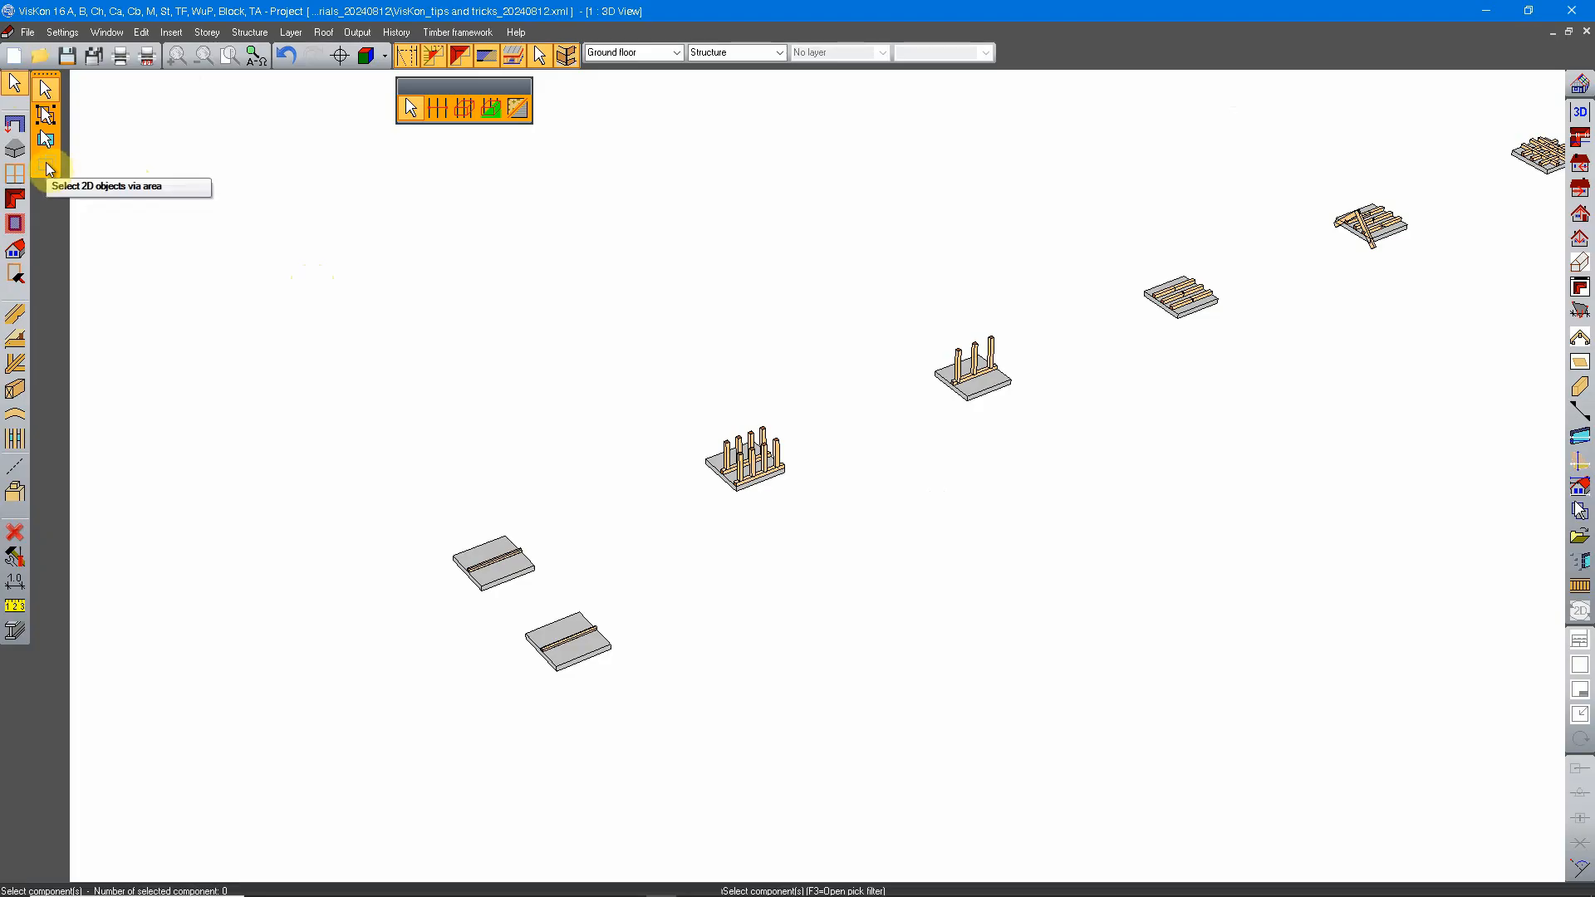
{"action": "left_click", "coordinate": [45, 167]}
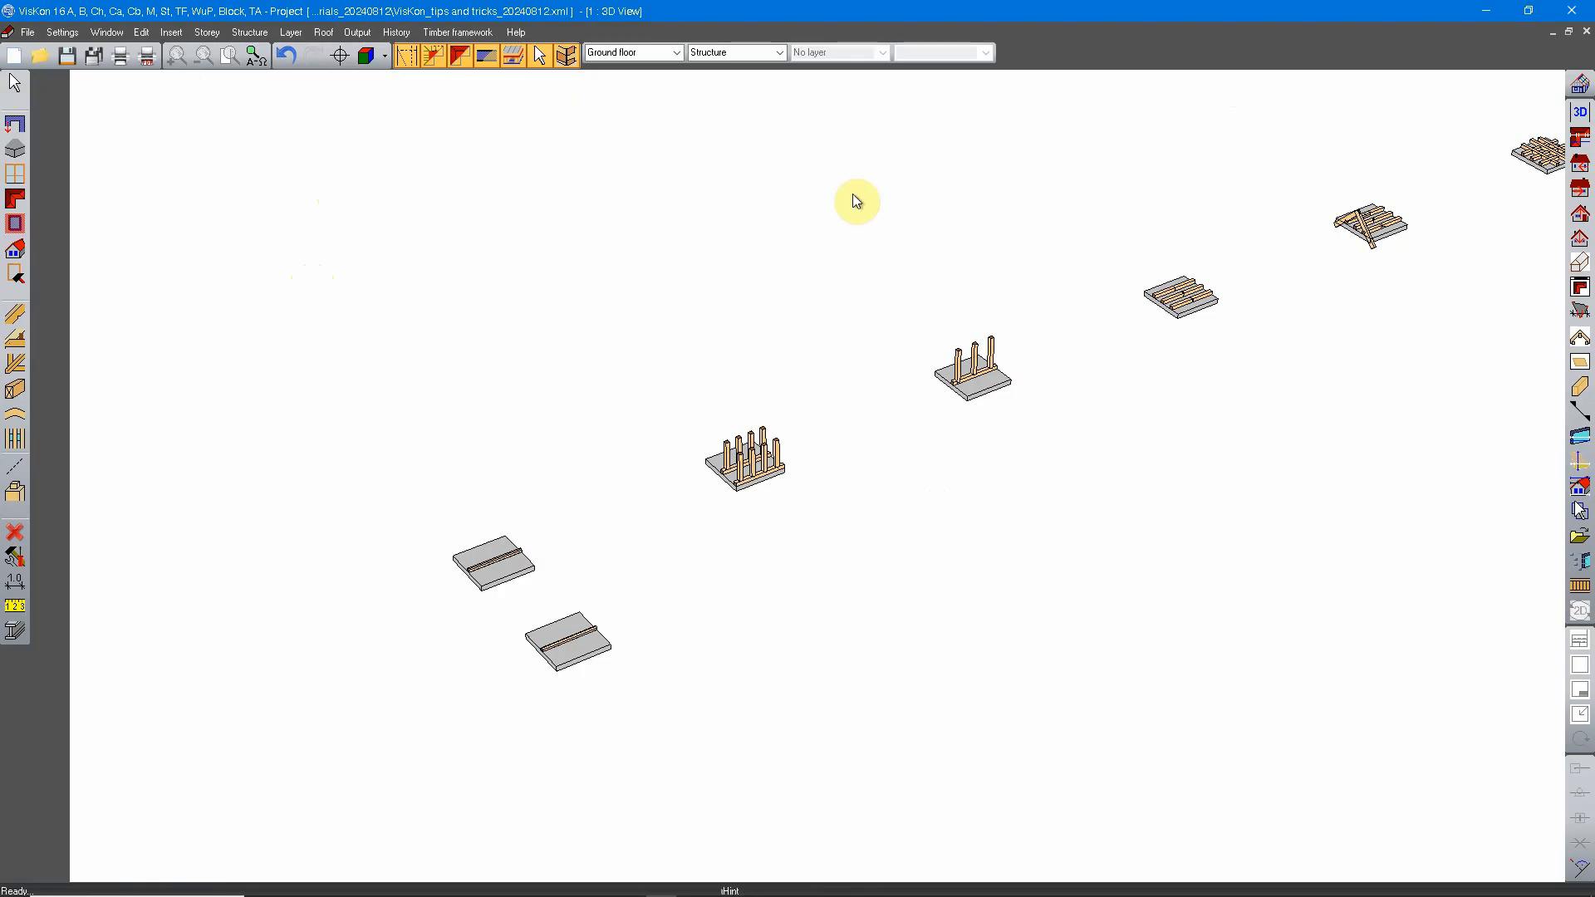
{"action": "left_click", "coordinate": [1580, 138]}
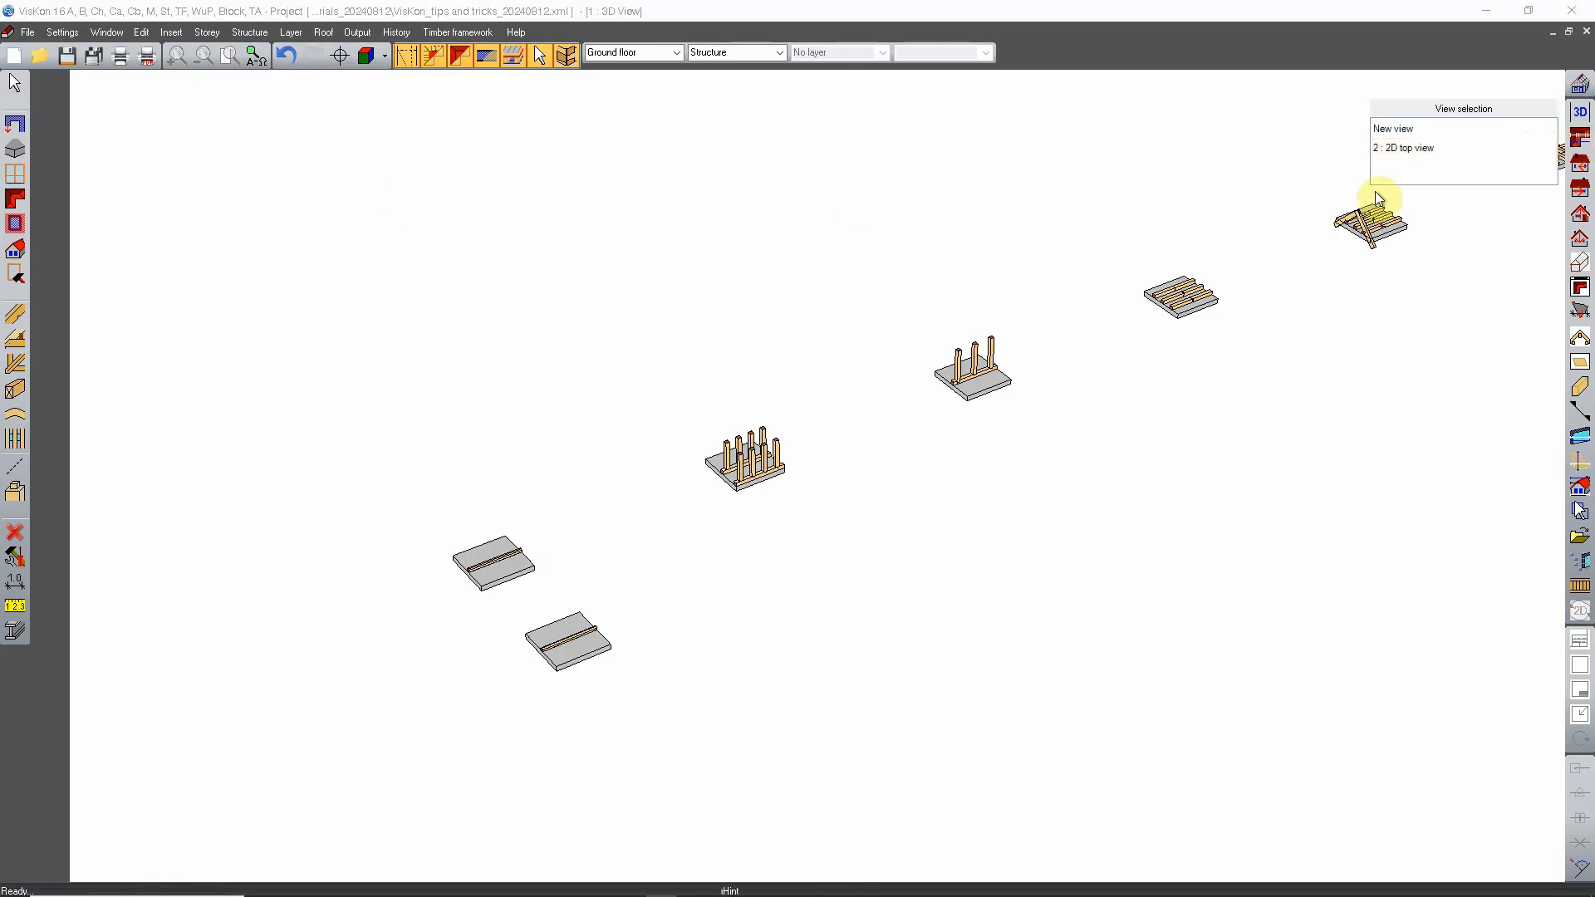
{"action": "left_click", "coordinate": [1412, 146]}
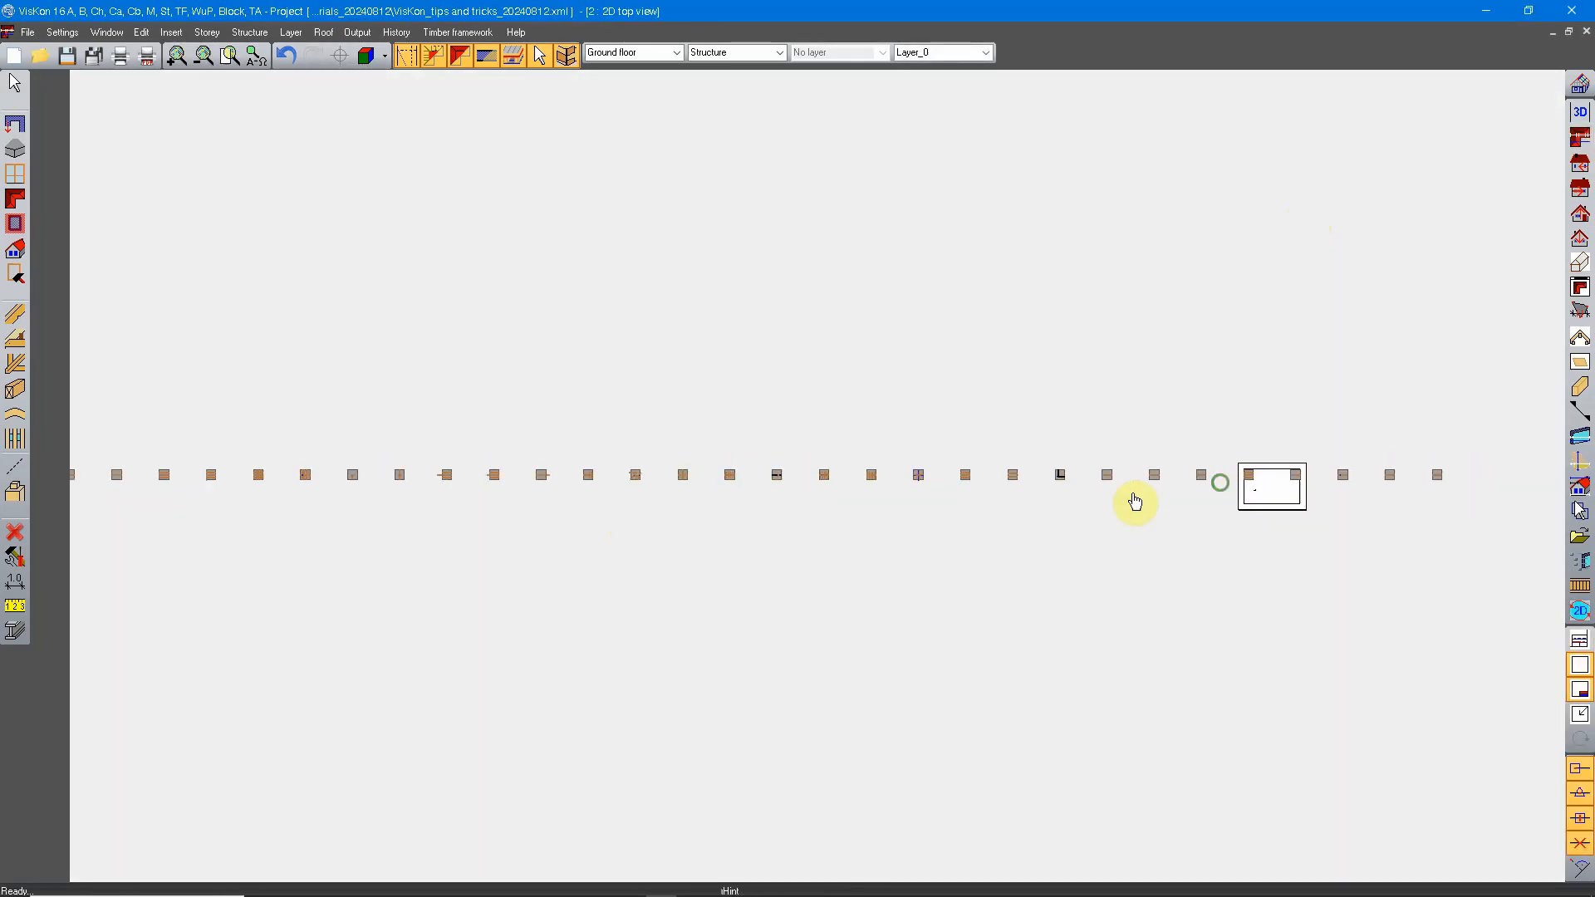
Step: Select two separate line segments of the small curved 2D profile with the component selection, and end the selection
{"action": "middle_click_drag", "start_coordinate": [1136, 503], "coordinate": [706, 501]}
{"action": "scroll", "coordinate": [768, 523], "scroll_direction": "up", "scroll_amount": 12}
{"action": "middle_click_drag", "start_coordinate": [760, 442], "coordinate": [841, 424]}
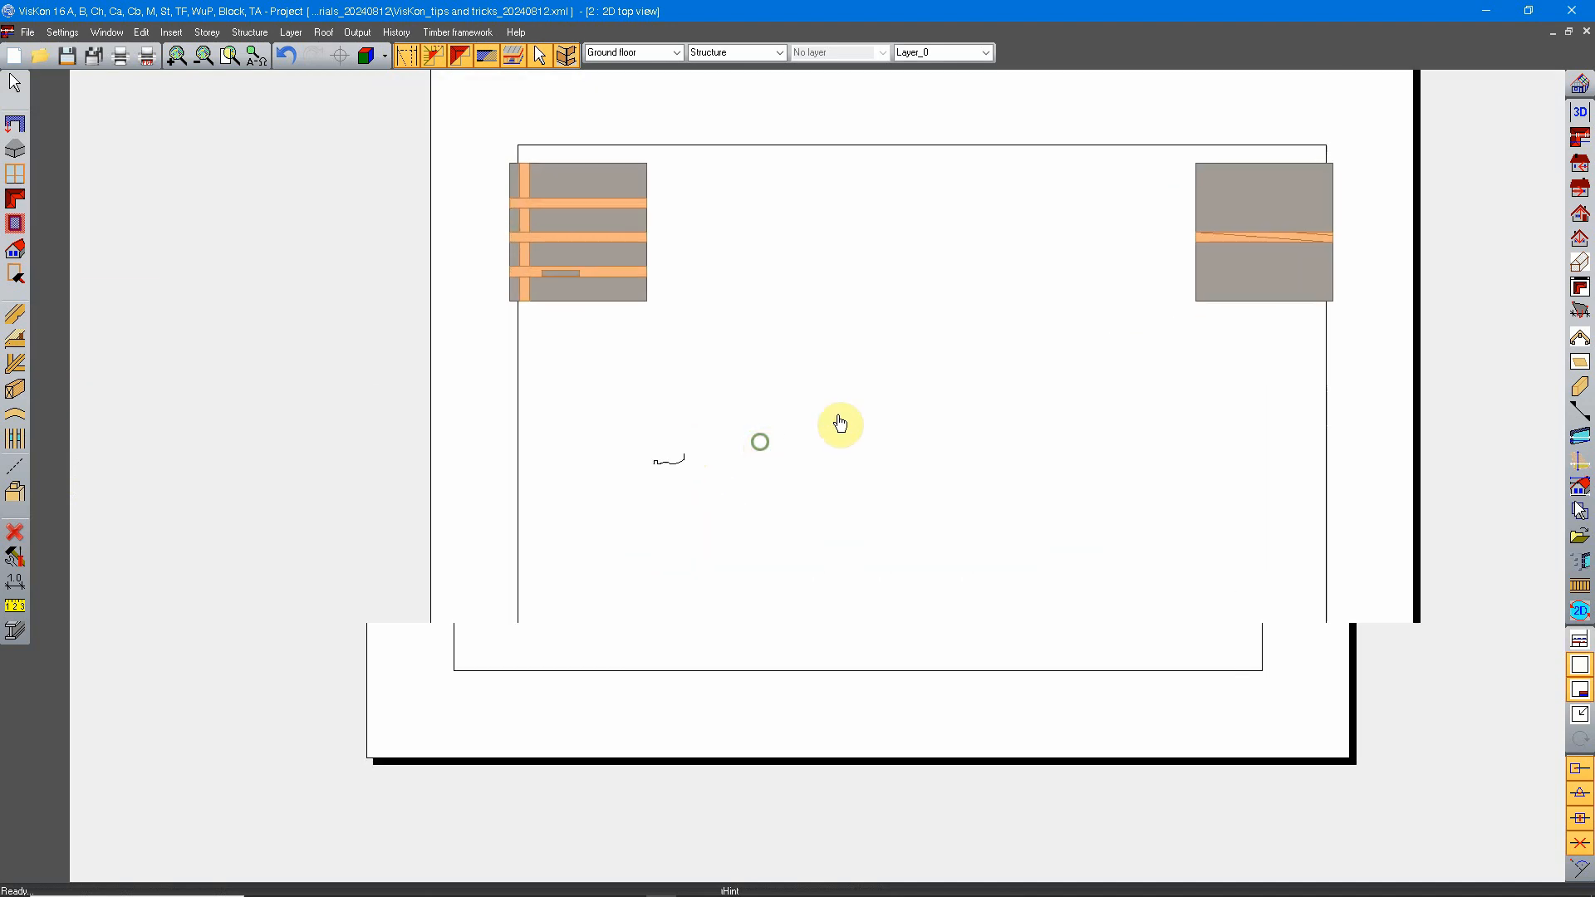
{"action": "scroll", "coordinate": [700, 447], "scroll_direction": "up", "scroll_amount": 6}
{"action": "right_click", "coordinate": [762, 406]}
{"action": "left_click", "coordinate": [840, 423]}
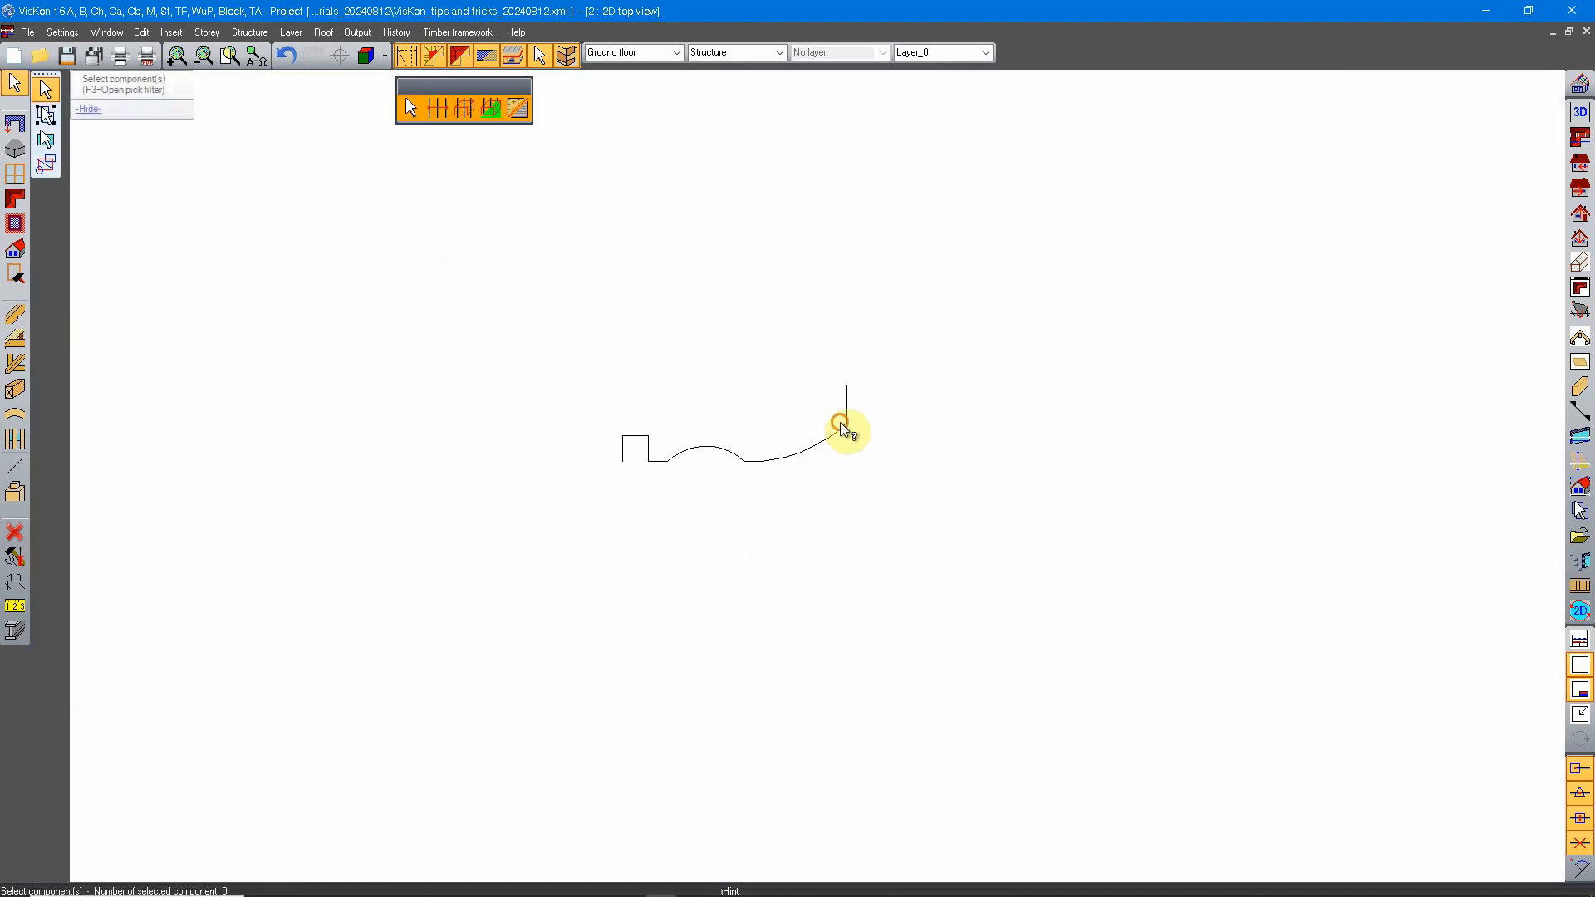
{"action": "left_click", "coordinate": [816, 446]}
{"action": "left_click", "coordinate": [756, 461]}
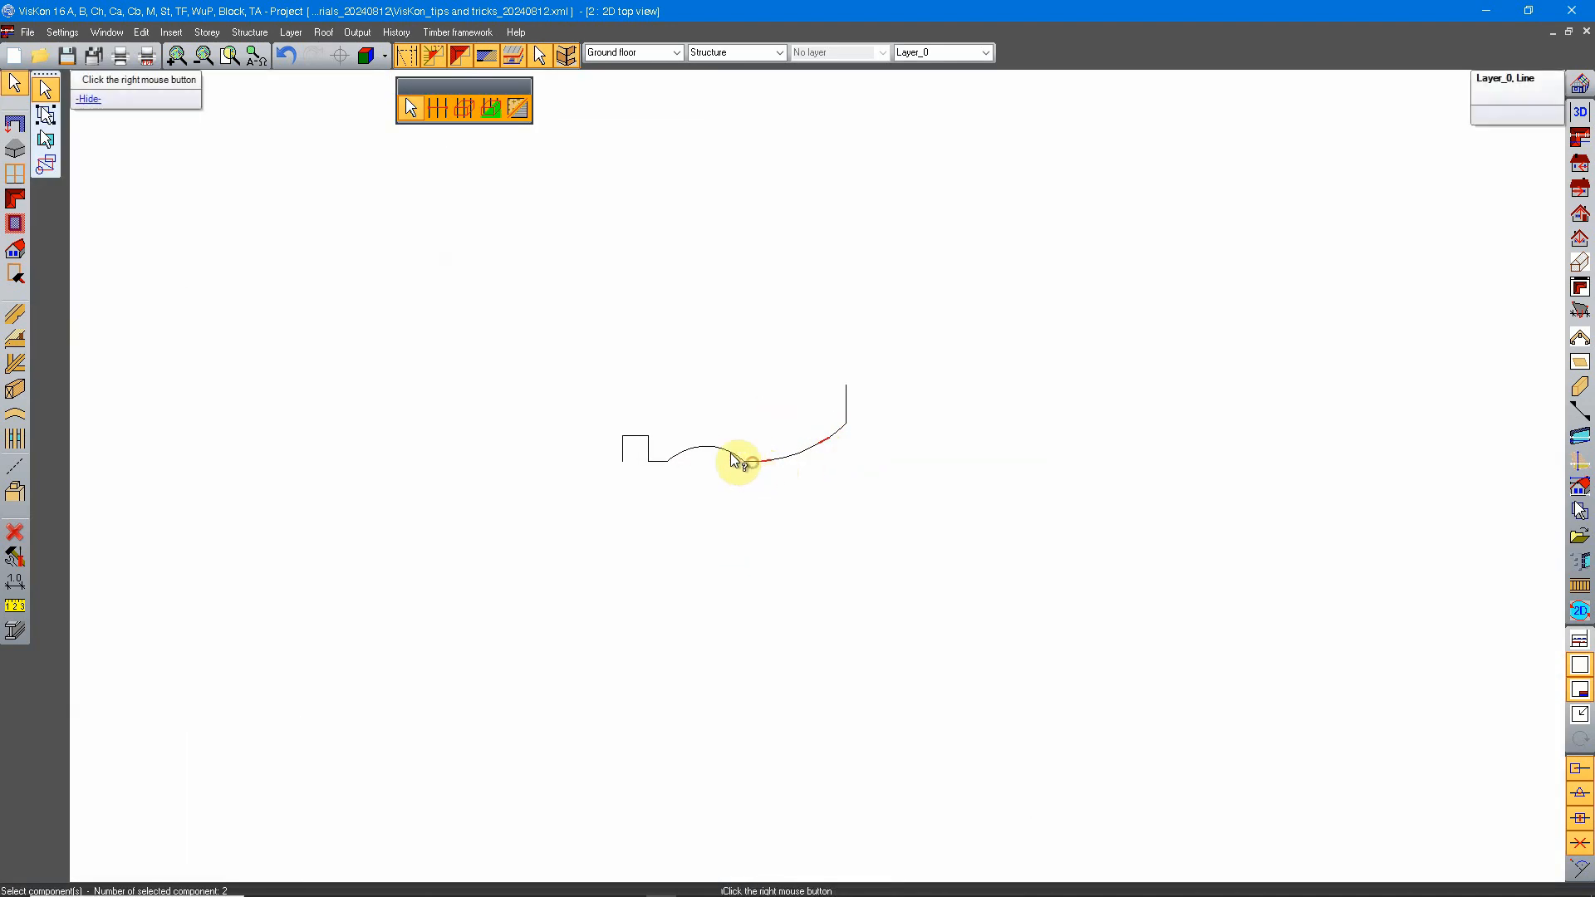
{"action": "right_click", "coordinate": [739, 457]}
Step: Select the whole curved 2D profile by enclosing it with the selection of 2D objects via area, and cancel the selection
{"action": "scroll", "coordinate": [759, 465], "scroll_direction": "down", "scroll_amount": 5}
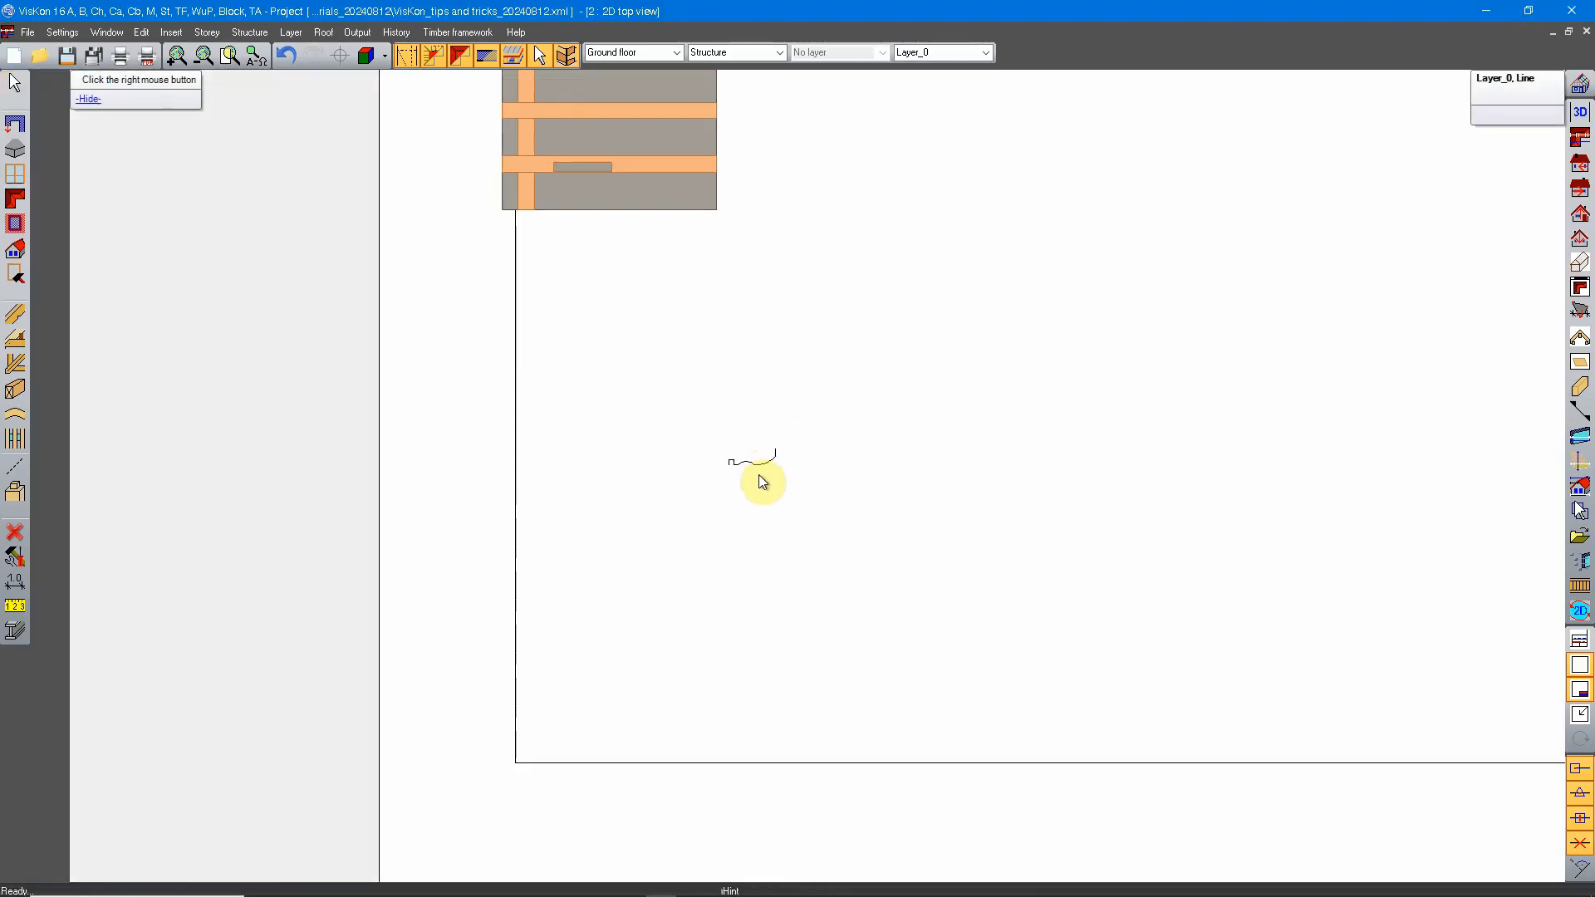
{"action": "scroll", "coordinate": [761, 482], "scroll_direction": "down", "scroll_amount": 3}
{"action": "left_click", "coordinate": [16, 83]}
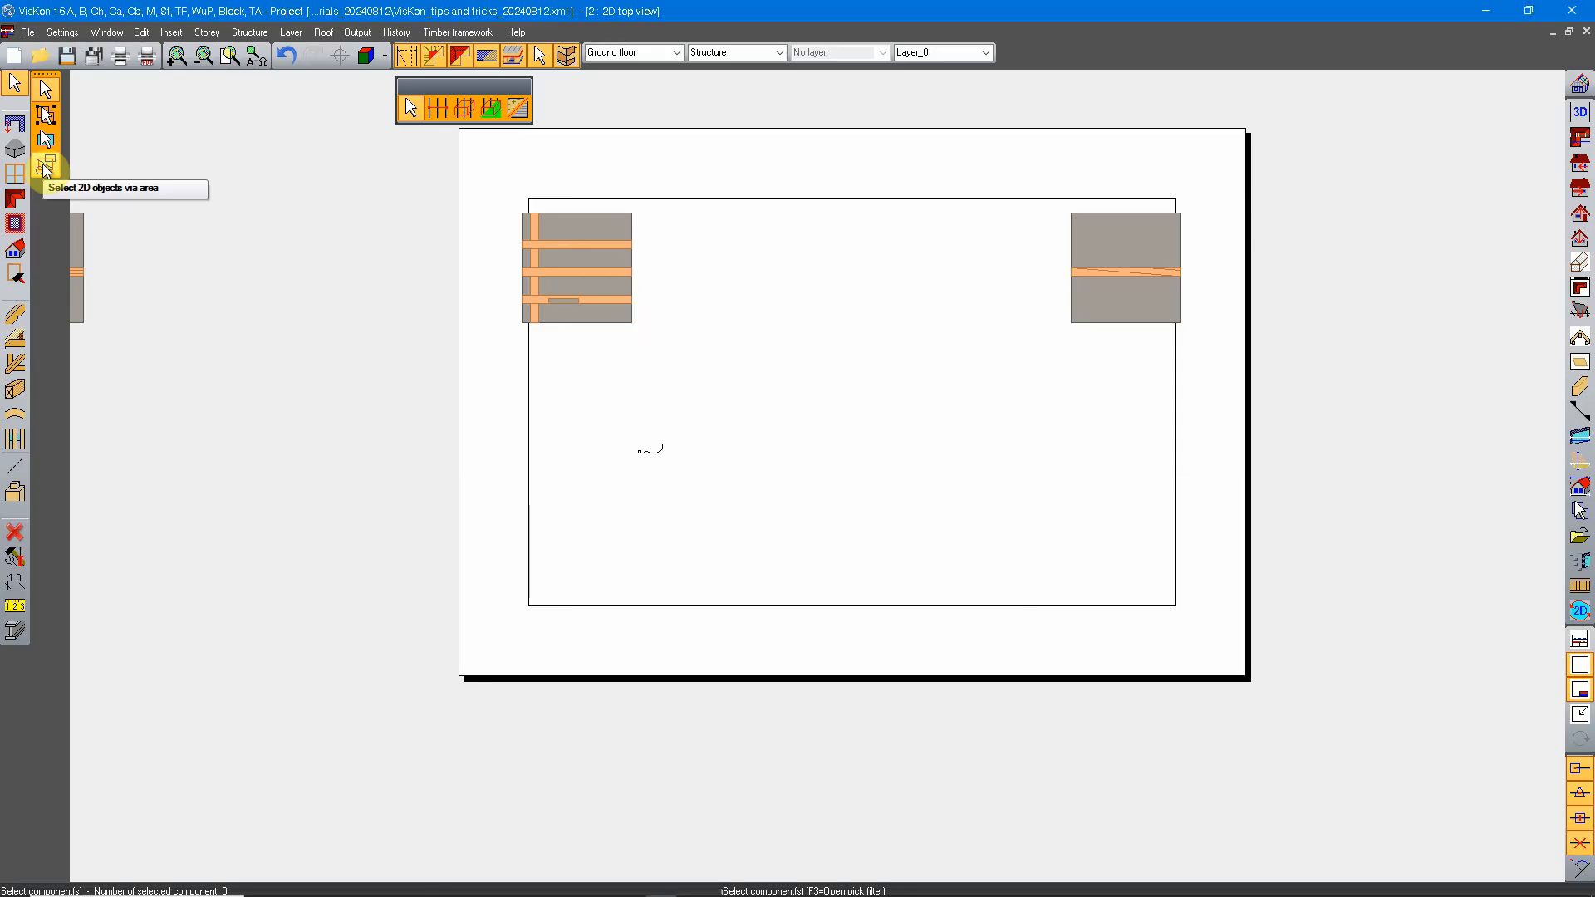
{"action": "left_click", "coordinate": [46, 166]}
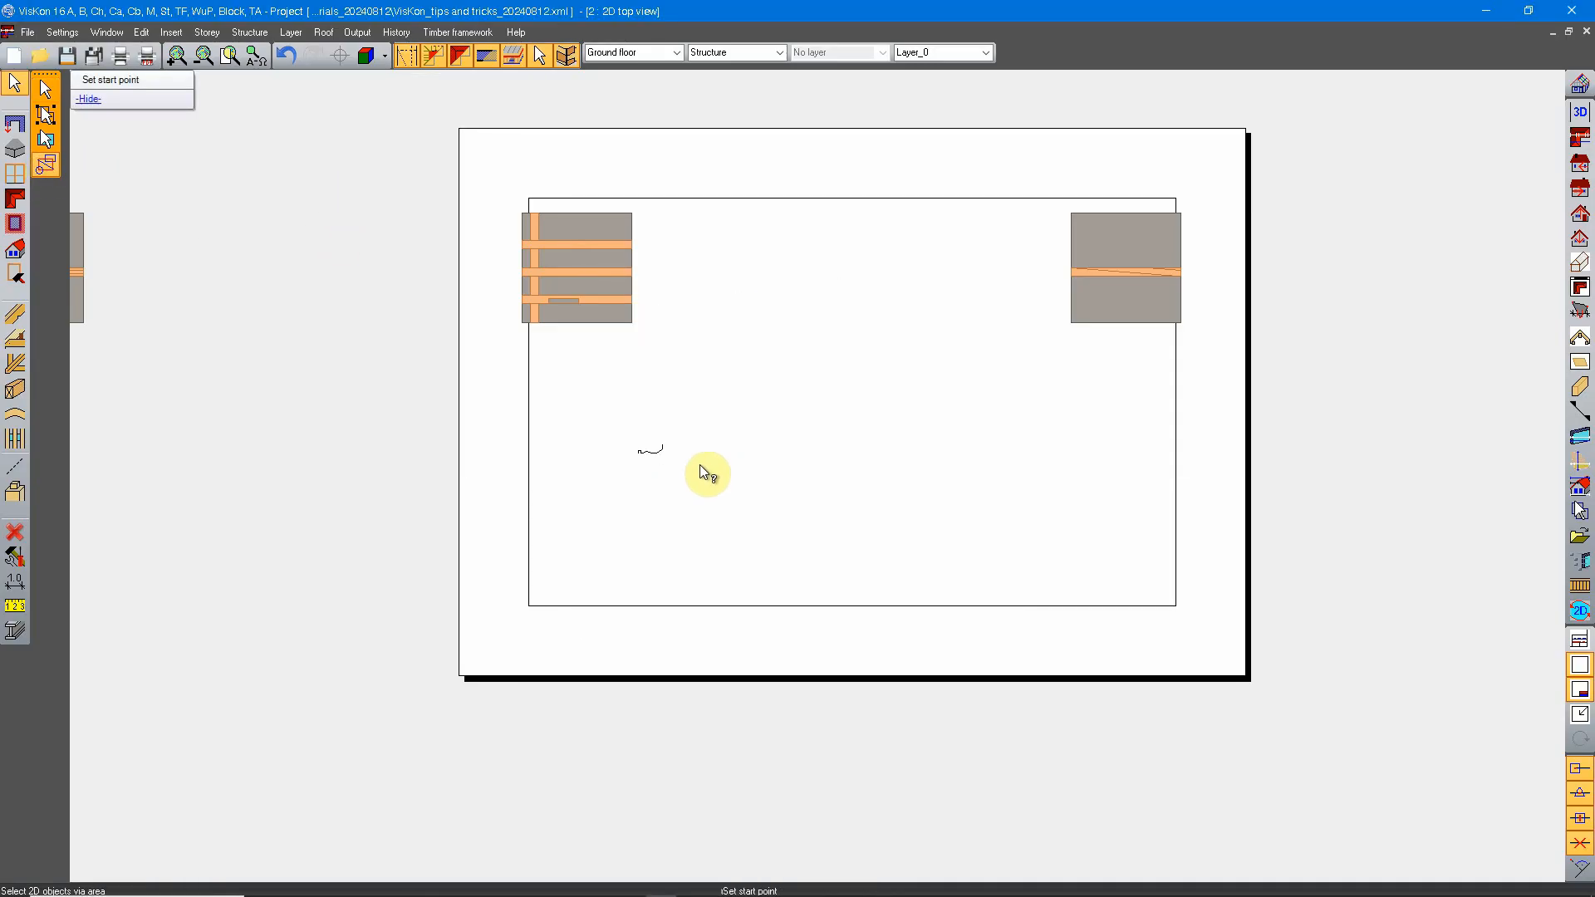
{"action": "left_click", "coordinate": [938, 363]}
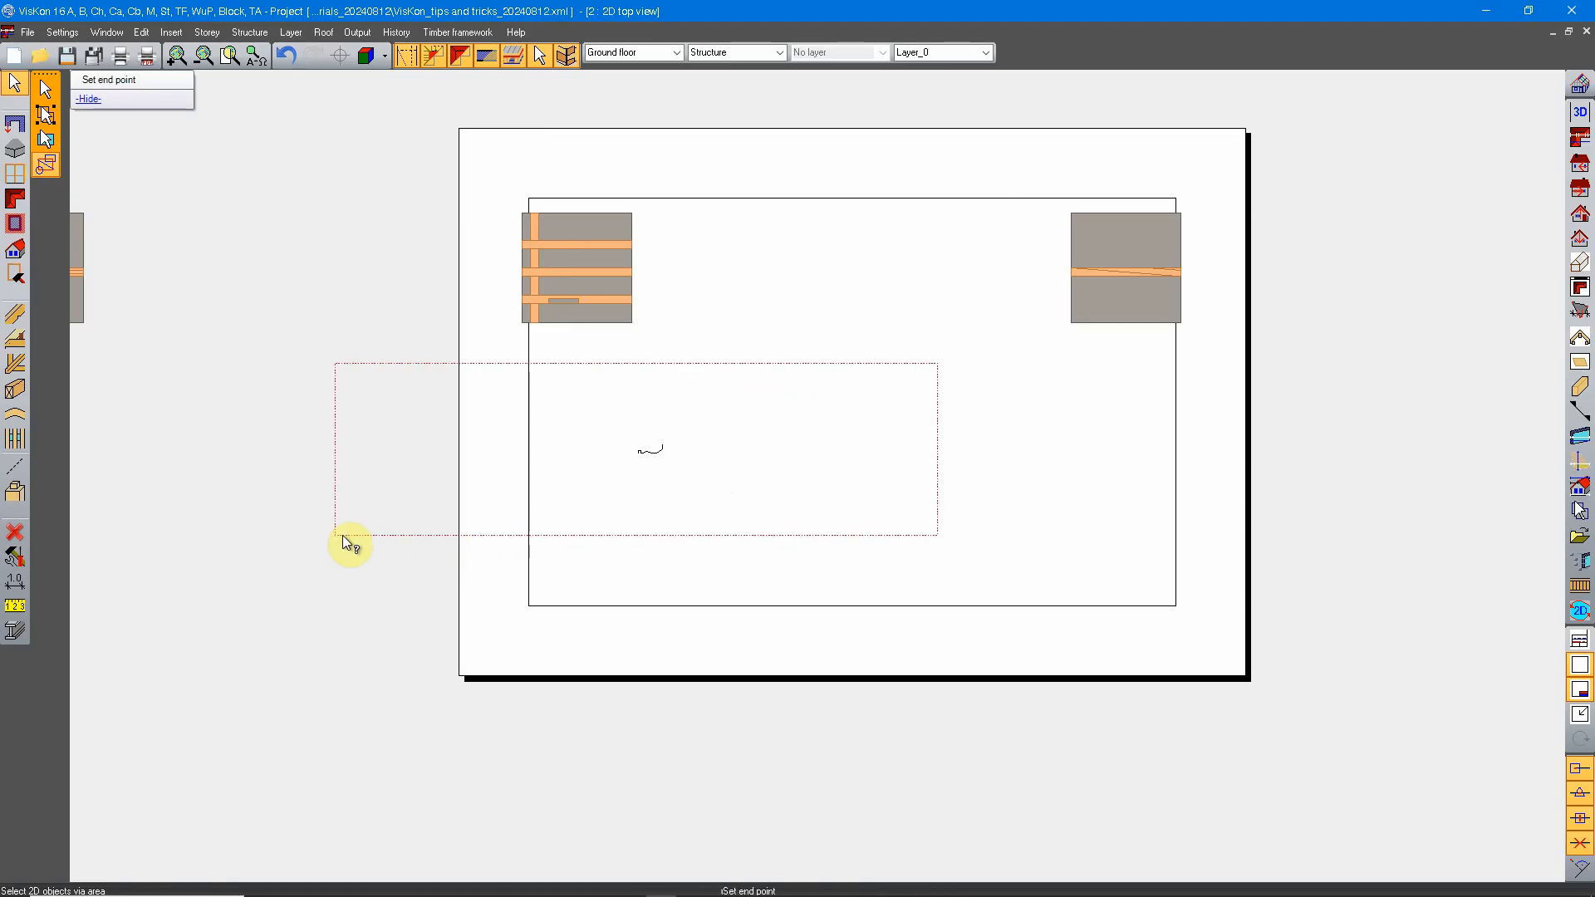
{"action": "left_click", "coordinate": [587, 500]}
{"action": "scroll", "coordinate": [649, 457], "scroll_direction": "up", "scroll_amount": 3}
{"action": "scroll", "coordinate": [651, 460], "scroll_direction": "up", "scroll_amount": 8}
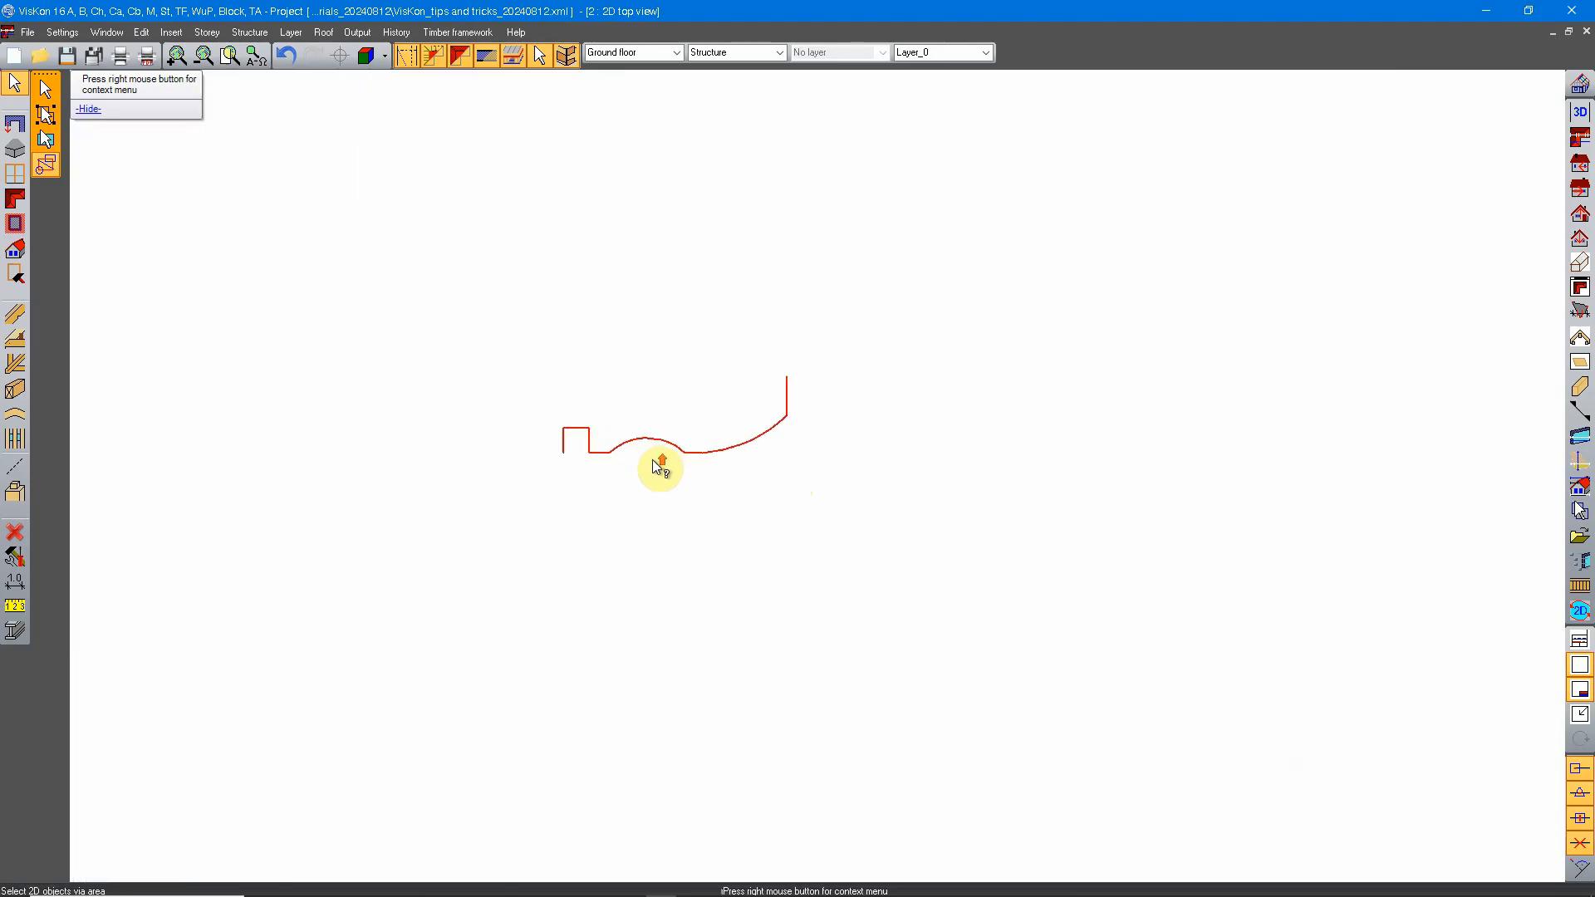
{"action": "scroll", "coordinate": [777, 453], "scroll_direction": "down", "scroll_amount": 2}
{"action": "scroll", "coordinate": [781, 477], "scroll_direction": "down", "scroll_amount": 10}
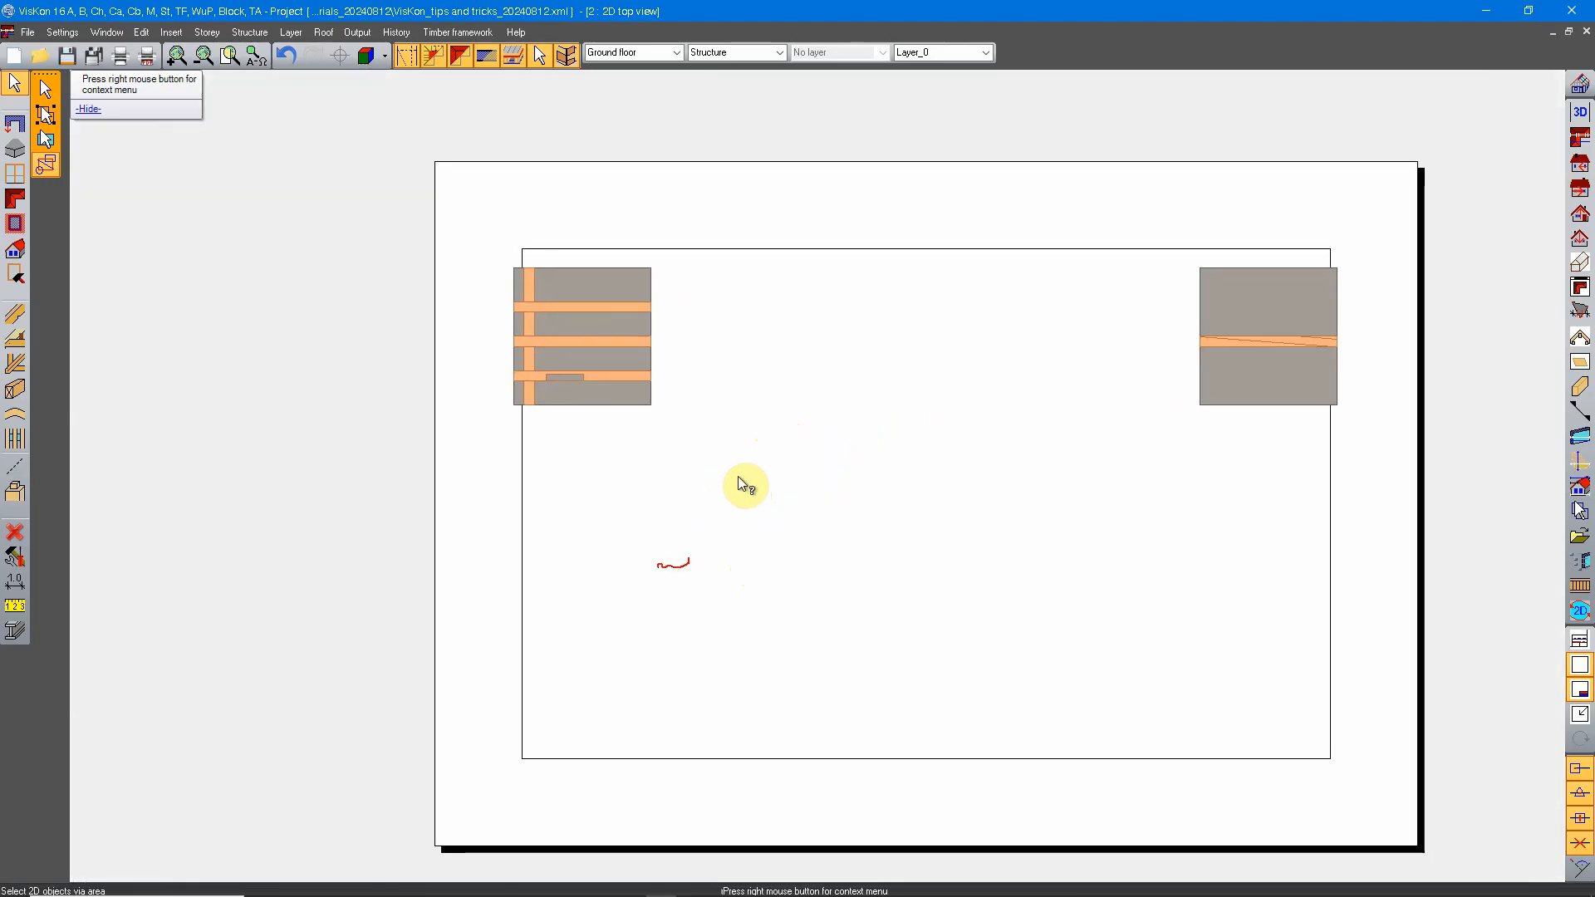
{"action": "key", "text": "Escape"}
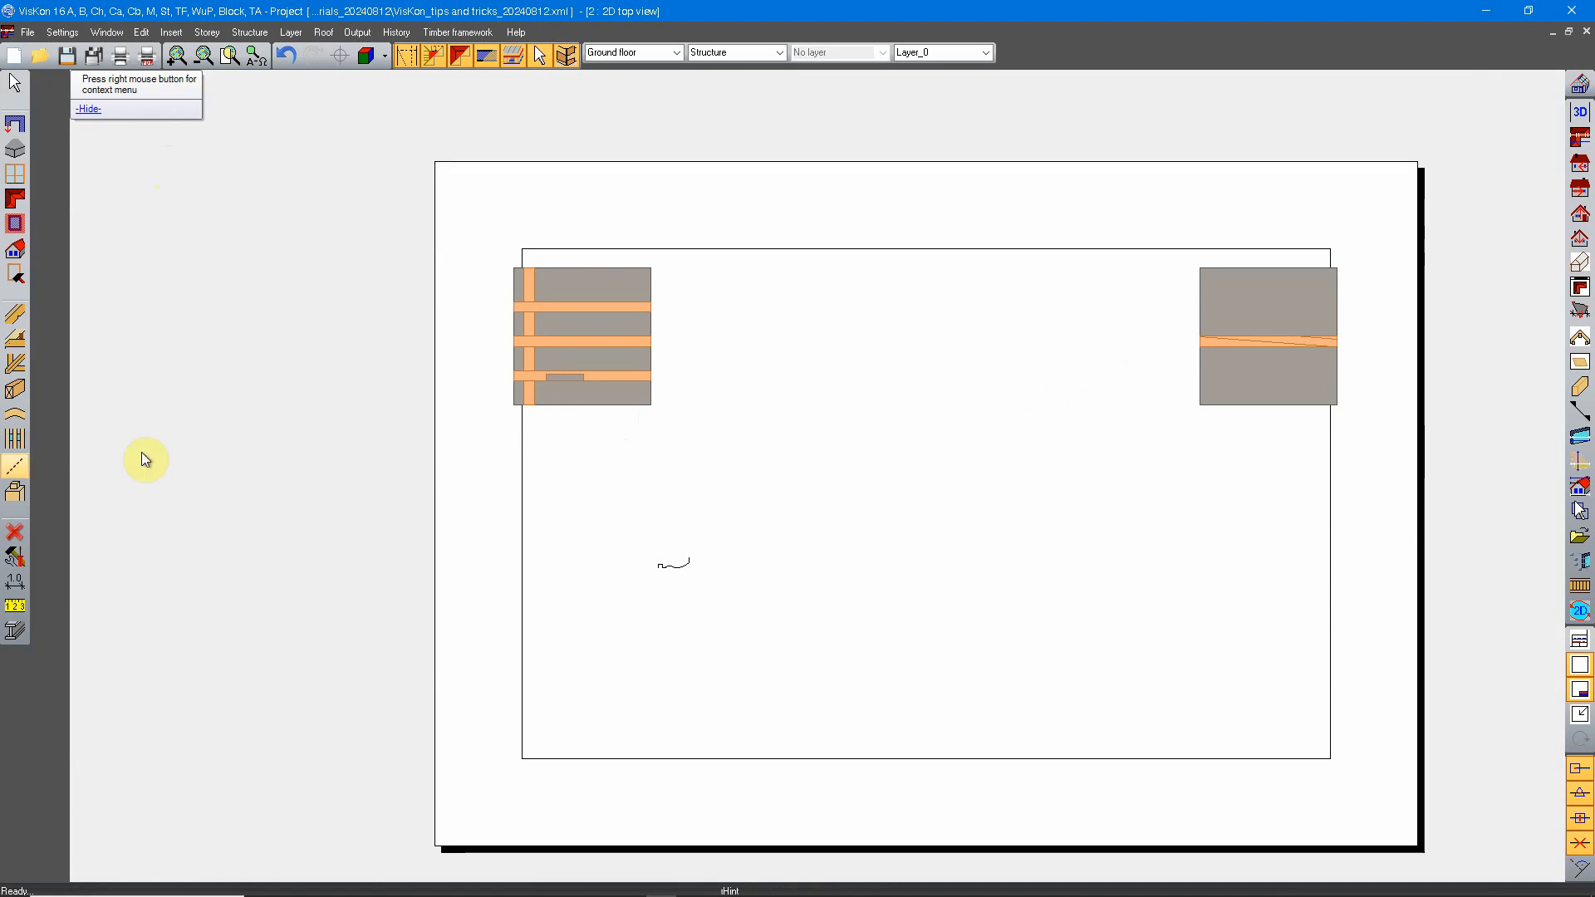
Step: Draw a 2D line over two points, about 283 cm long, crossing the lower half of the beam-covered slab
{"action": "left_click", "coordinate": [17, 468]}
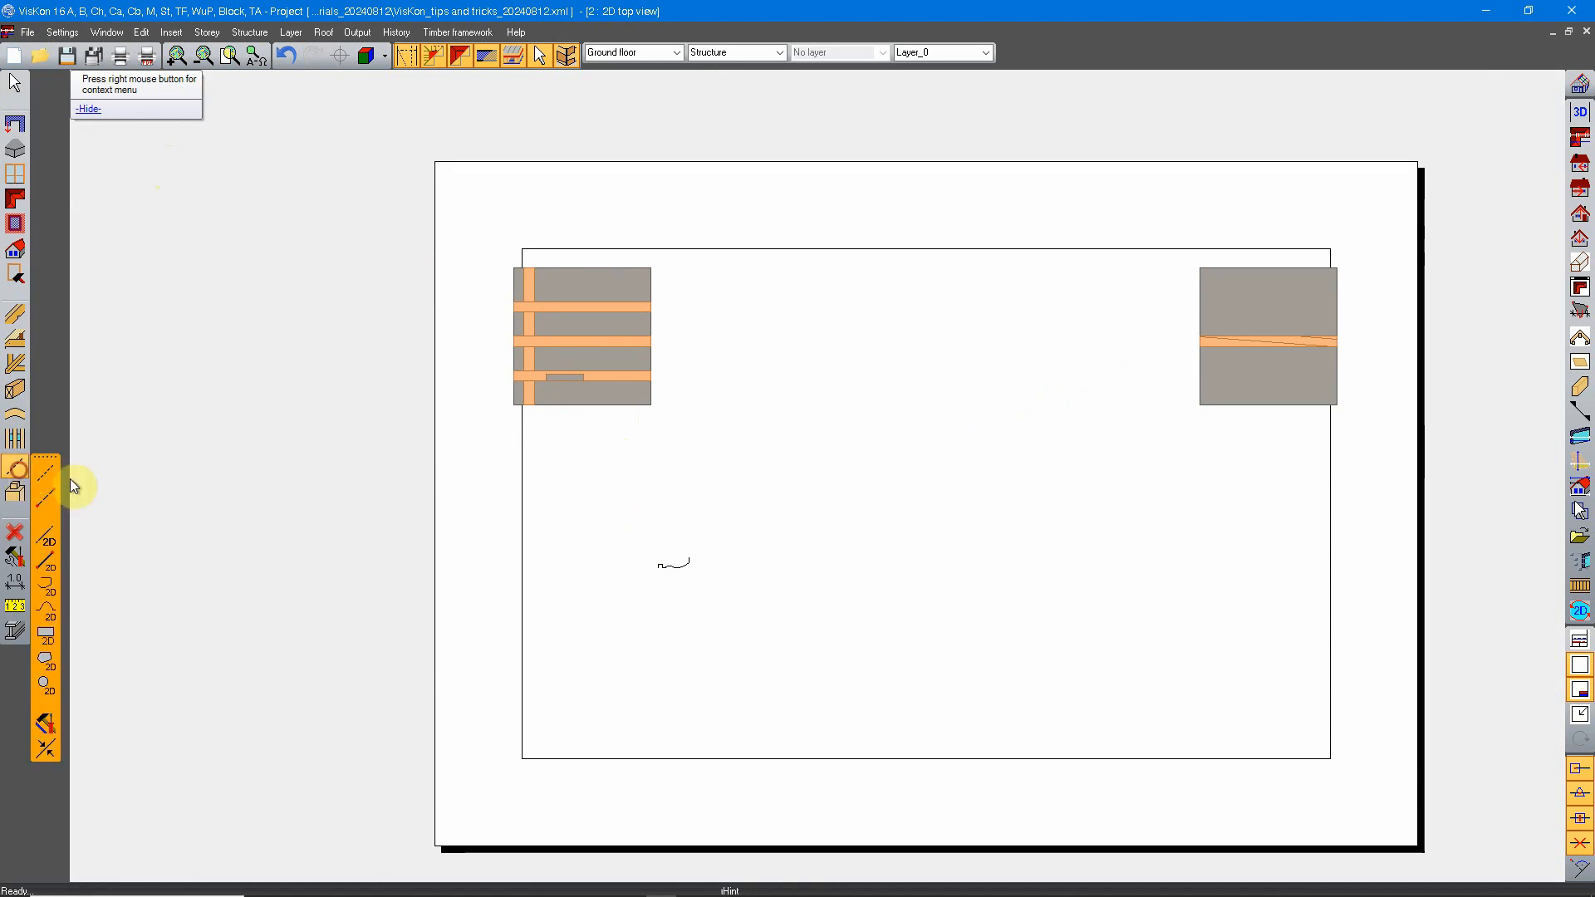
{"action": "left_click", "coordinate": [48, 566]}
{"action": "scroll", "coordinate": [591, 314], "scroll_direction": "up", "scroll_amount": 5}
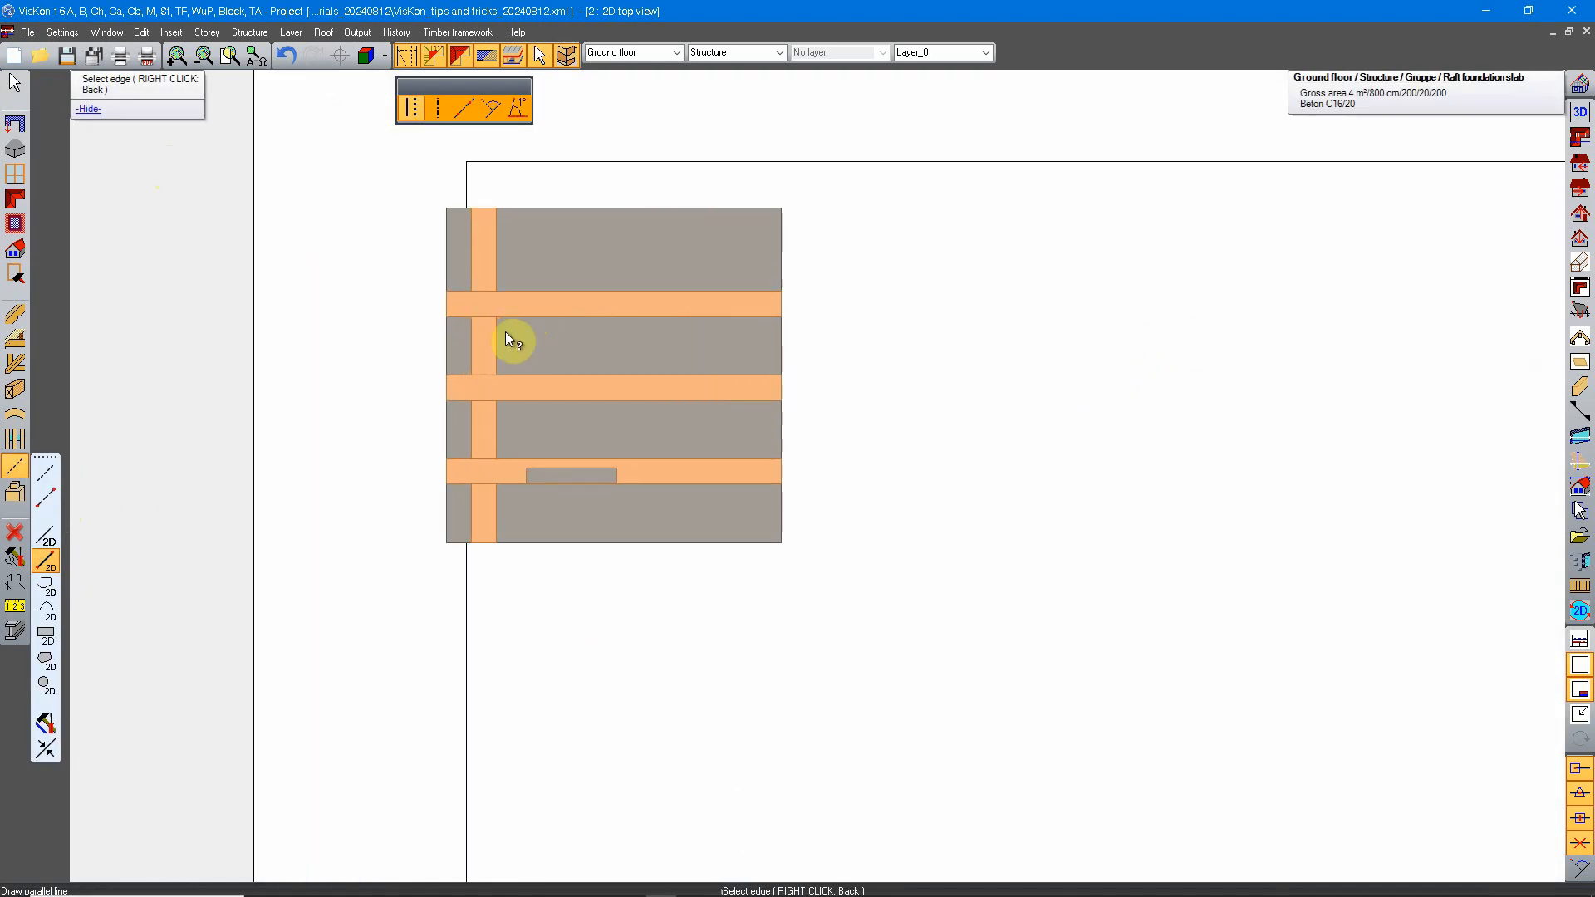
{"action": "left_click", "coordinate": [464, 108]}
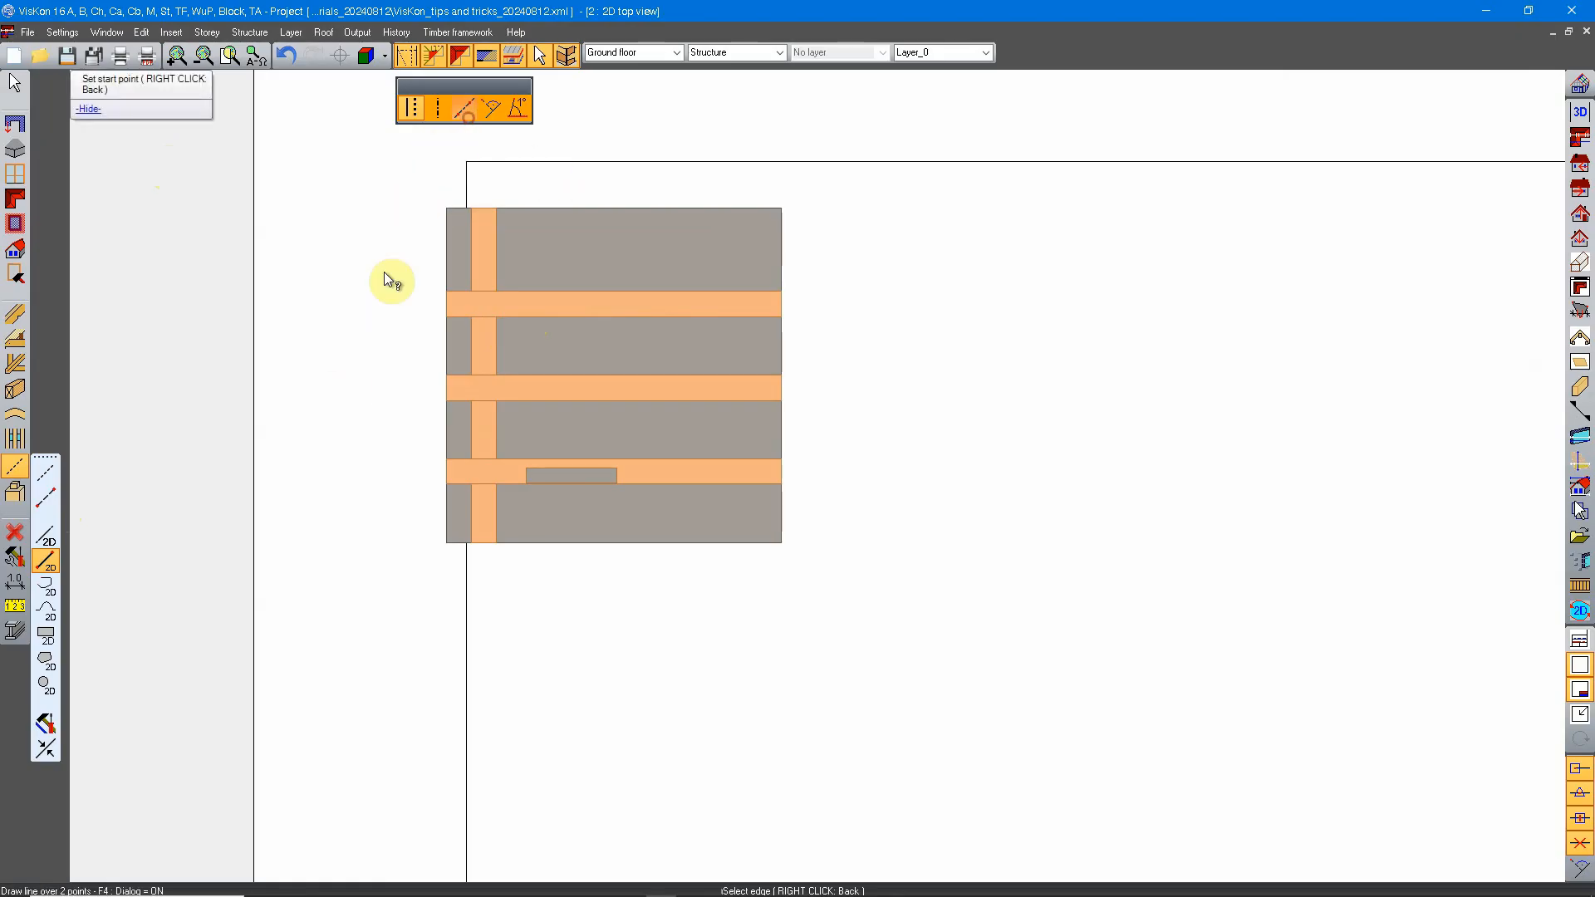
{"action": "left_click", "coordinate": [389, 449]}
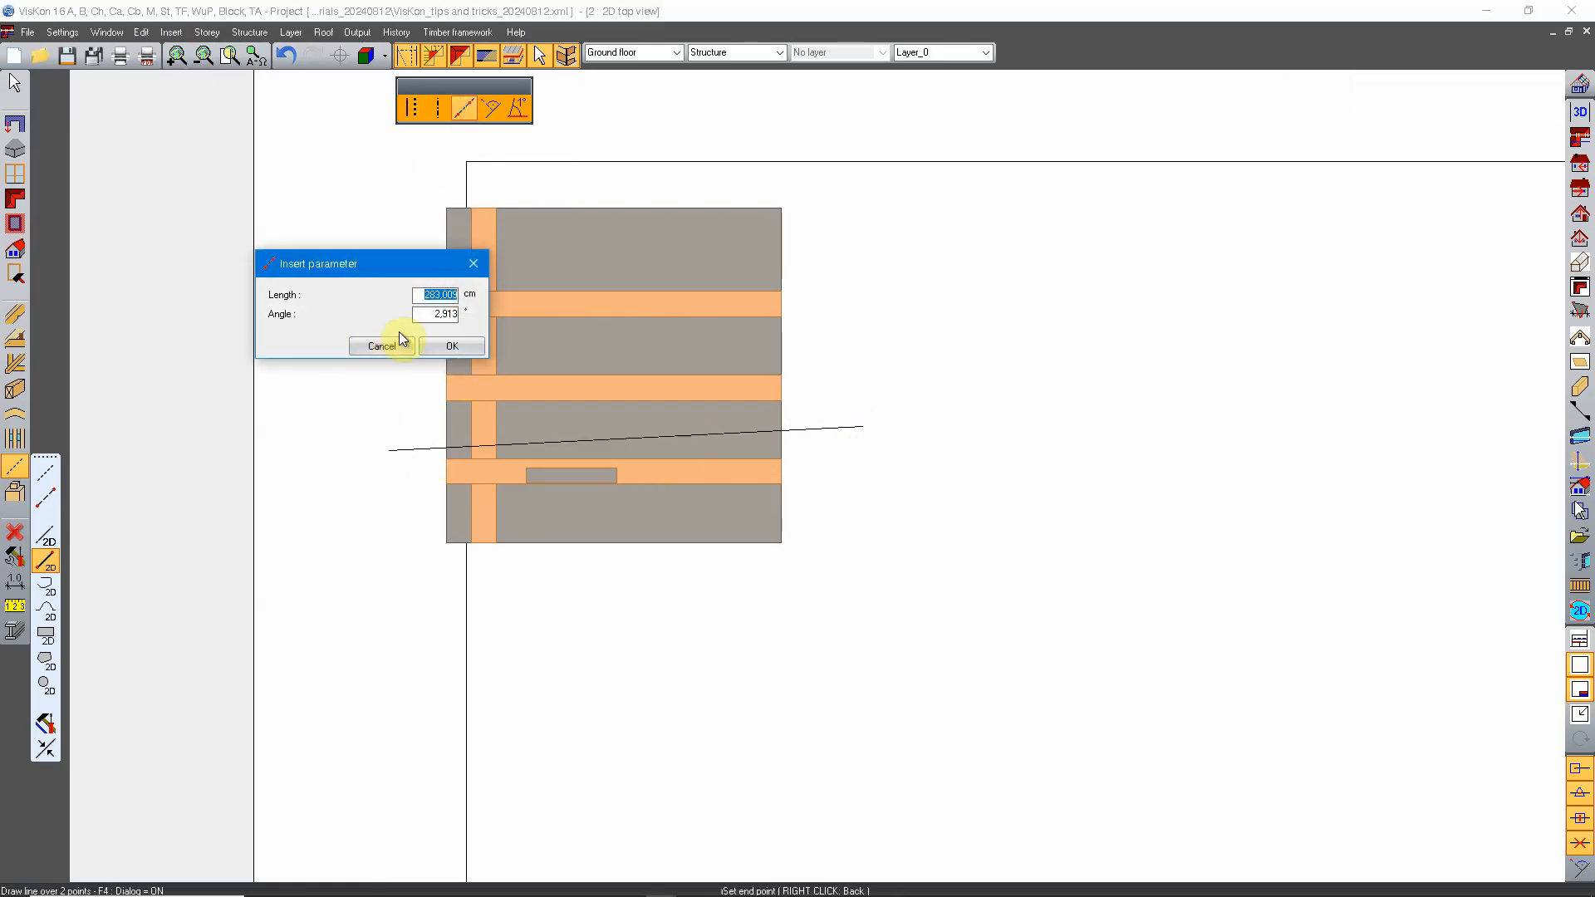
{"action": "left_click", "coordinate": [451, 346]}
Step: Draw a second 2D line, about 304 cm long, sloping across the upper half of the same slab
{"action": "left_click", "coordinate": [883, 333]}
{"action": "left_click", "coordinate": [381, 246]}
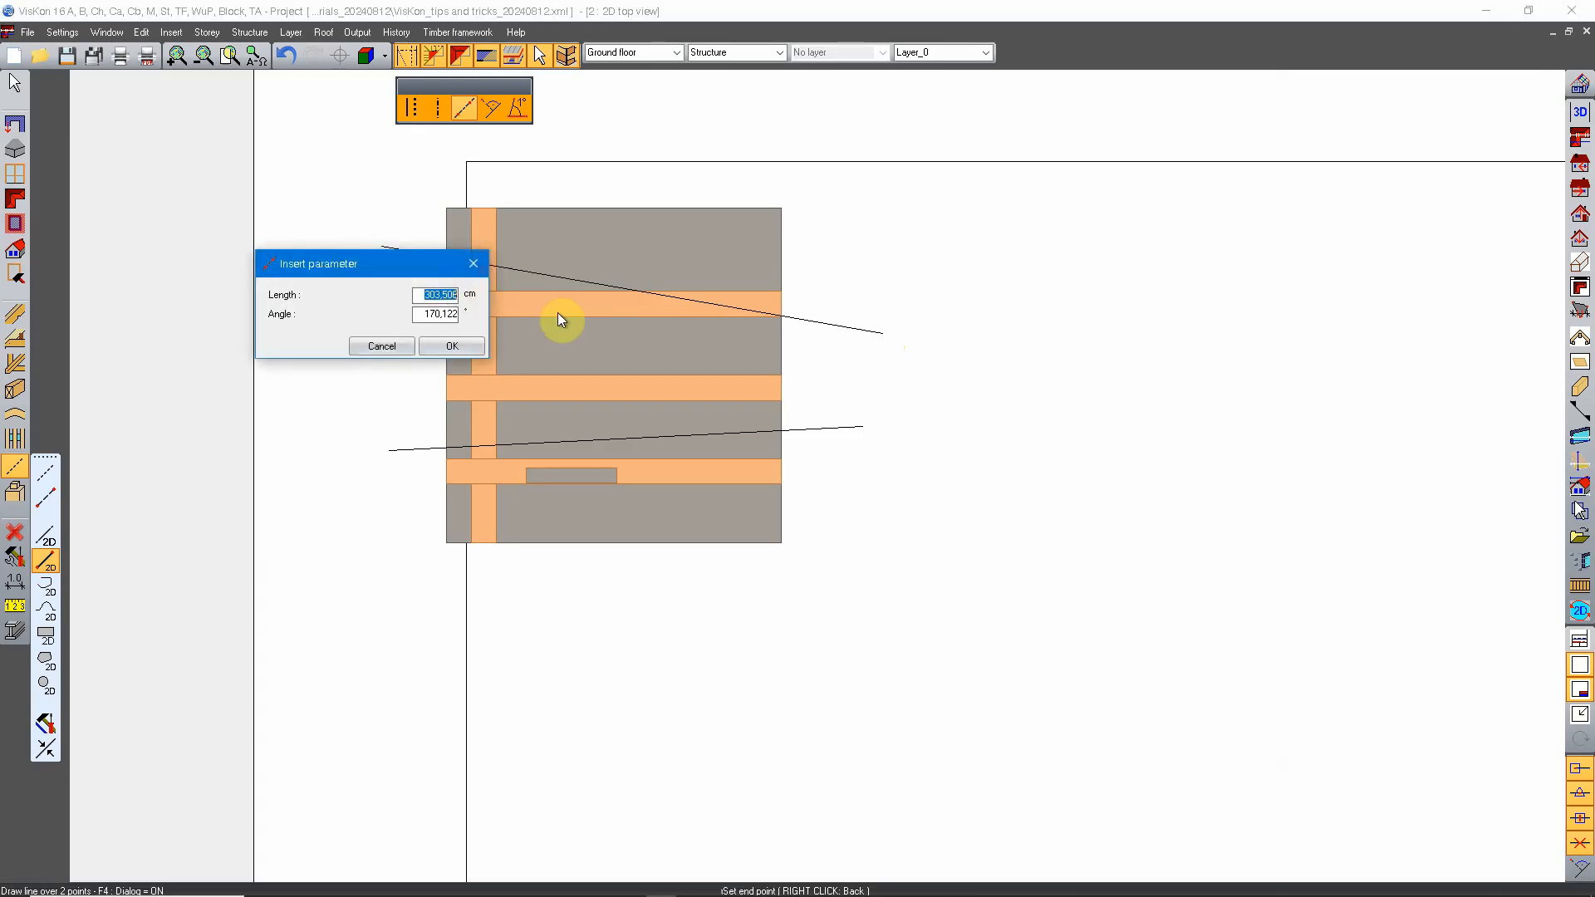
{"action": "left_click", "coordinate": [448, 344]}
{"action": "scroll", "coordinate": [746, 427], "scroll_direction": "down", "scroll_amount": 5}
{"action": "scroll", "coordinate": [706, 407], "scroll_direction": "up", "scroll_amount": 4}
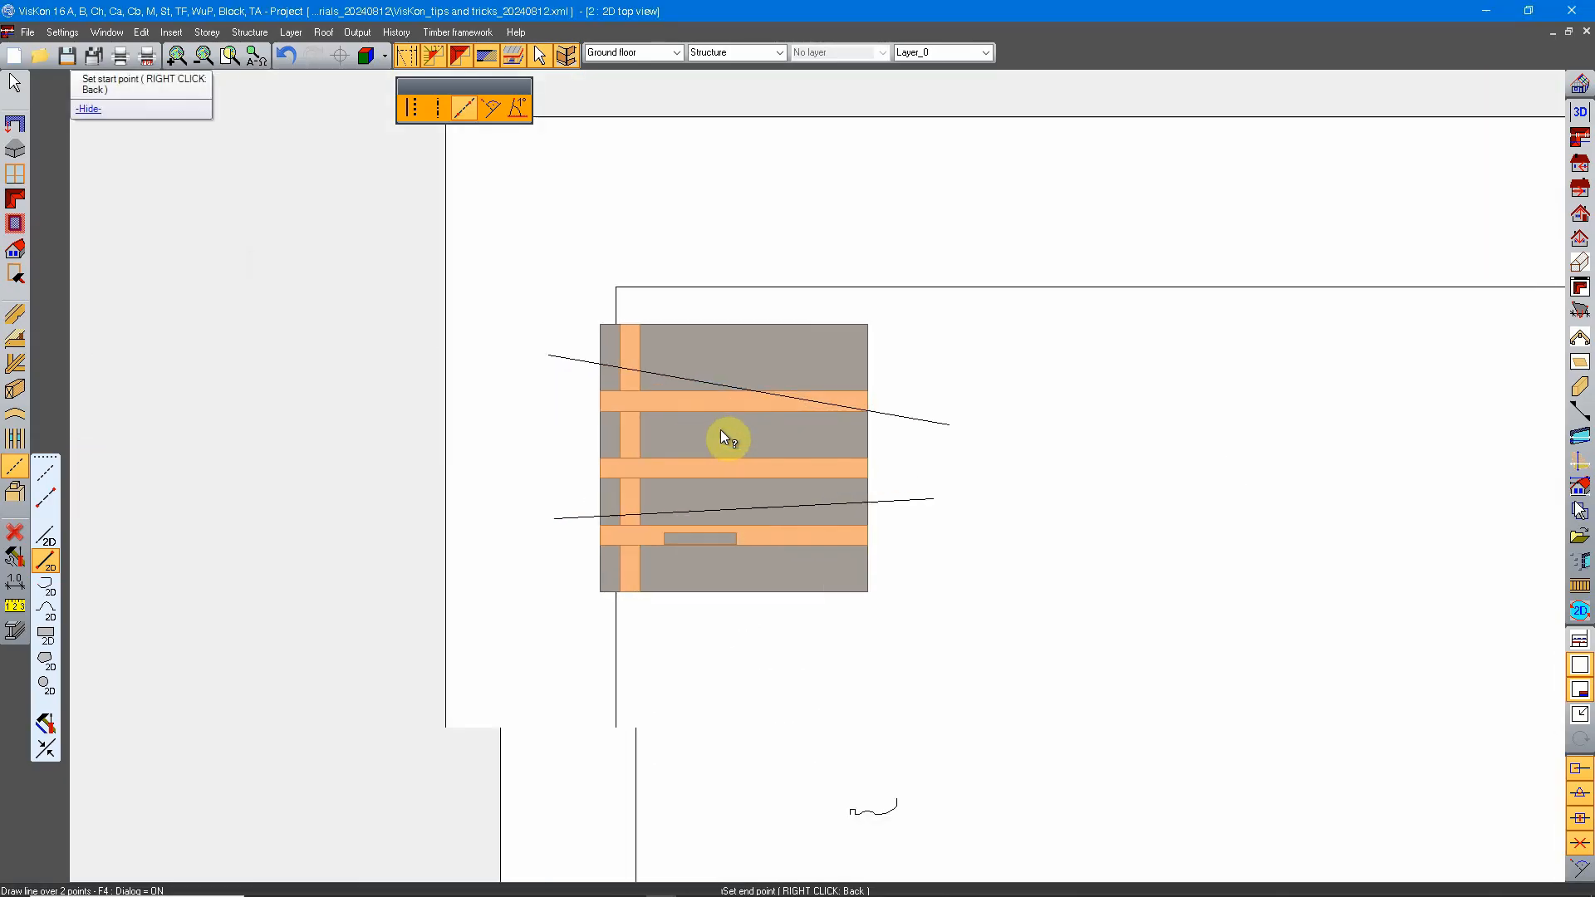
Step: Select the two new 2D lines by enclosing the whole slab with the selection of 2D objects via area
{"action": "left_click", "coordinate": [14, 82]}
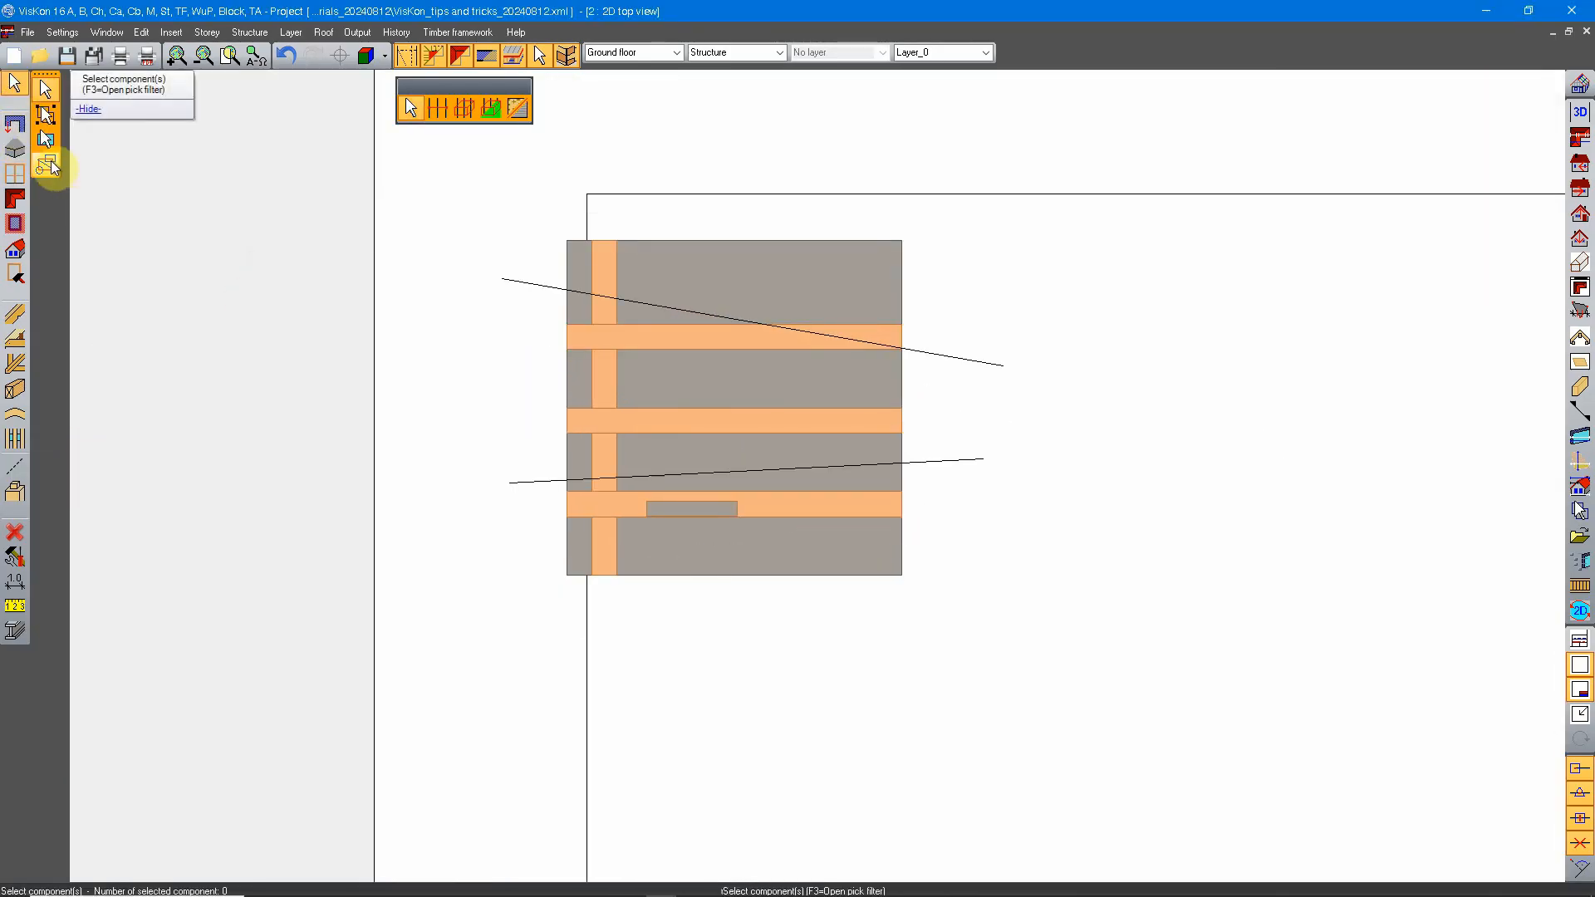
{"action": "left_click", "coordinate": [46, 163]}
{"action": "scroll", "coordinate": [856, 359], "scroll_direction": "down", "scroll_amount": 2}
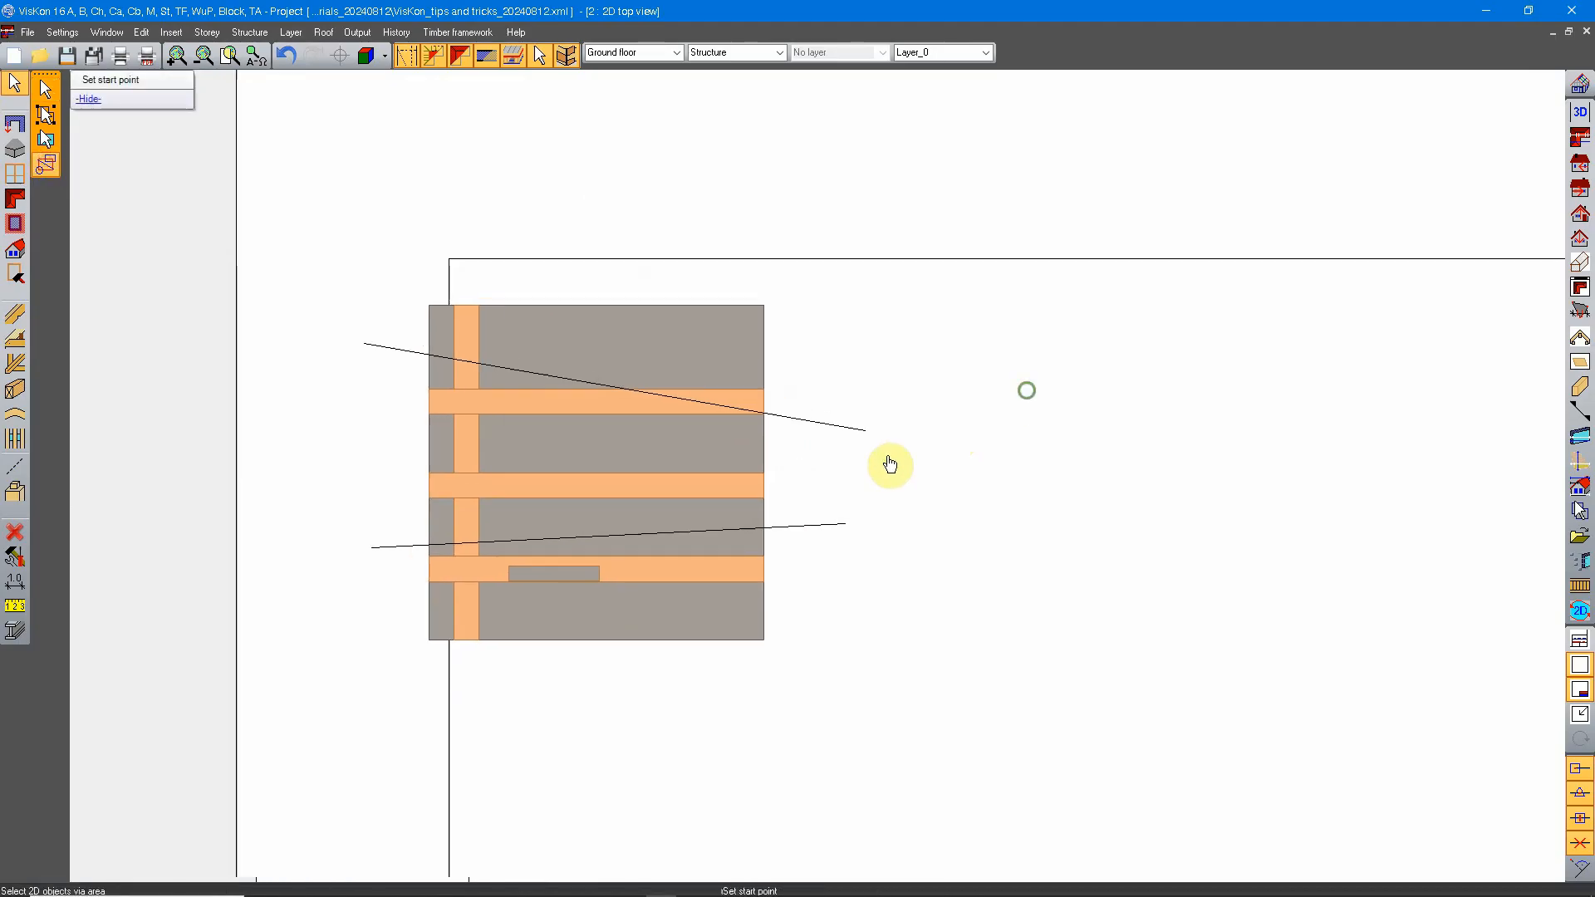
{"action": "left_click", "coordinate": [1015, 256]}
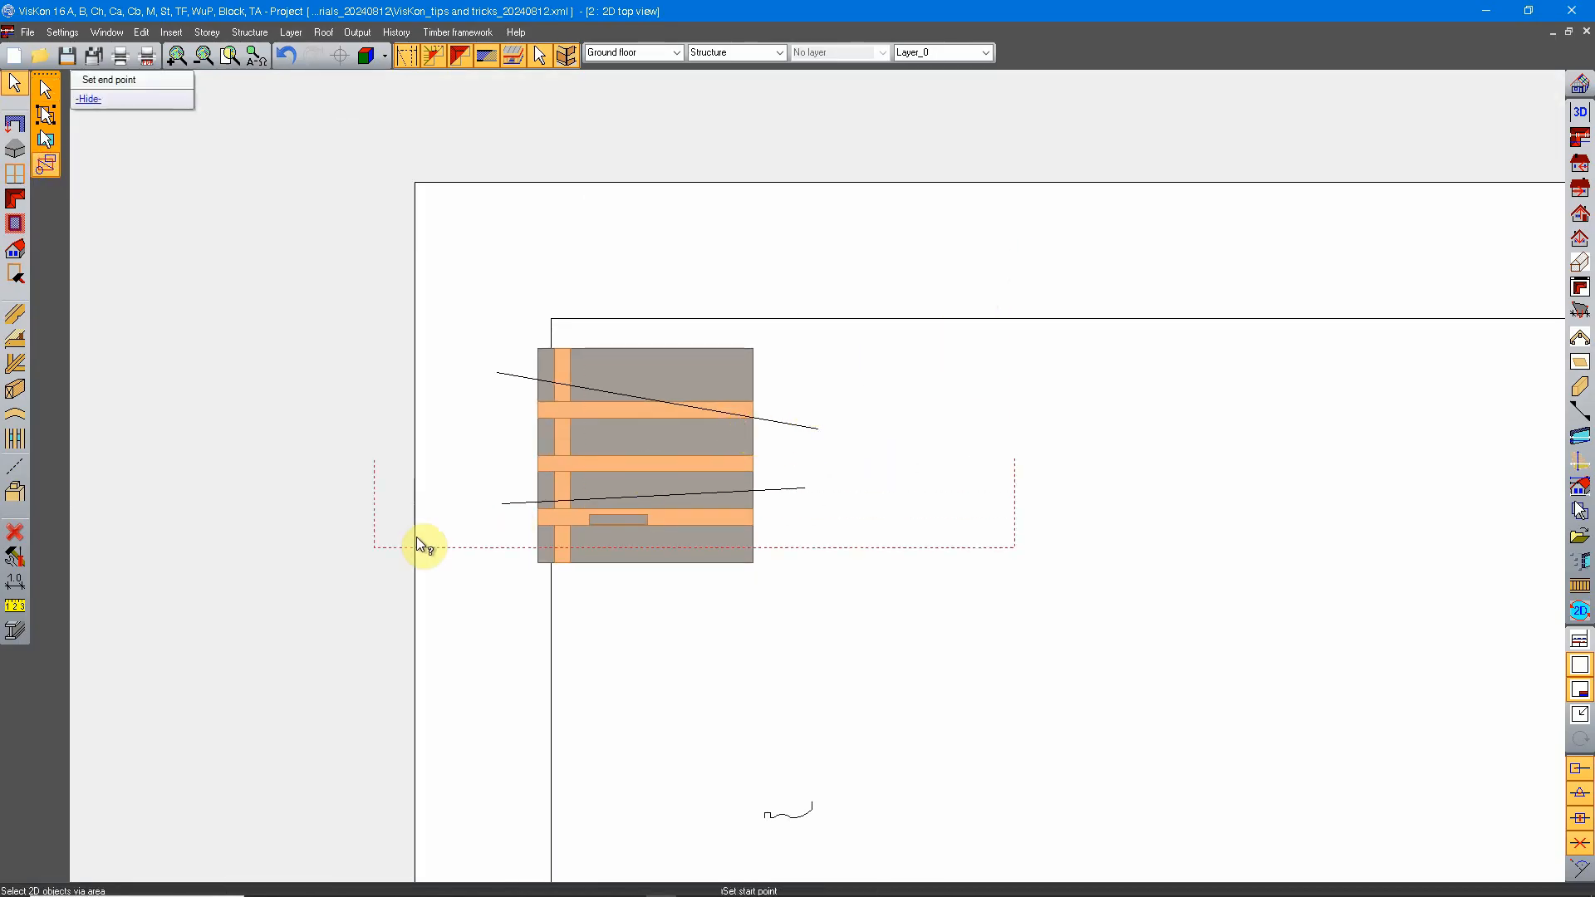
{"action": "left_click", "coordinate": [319, 626]}
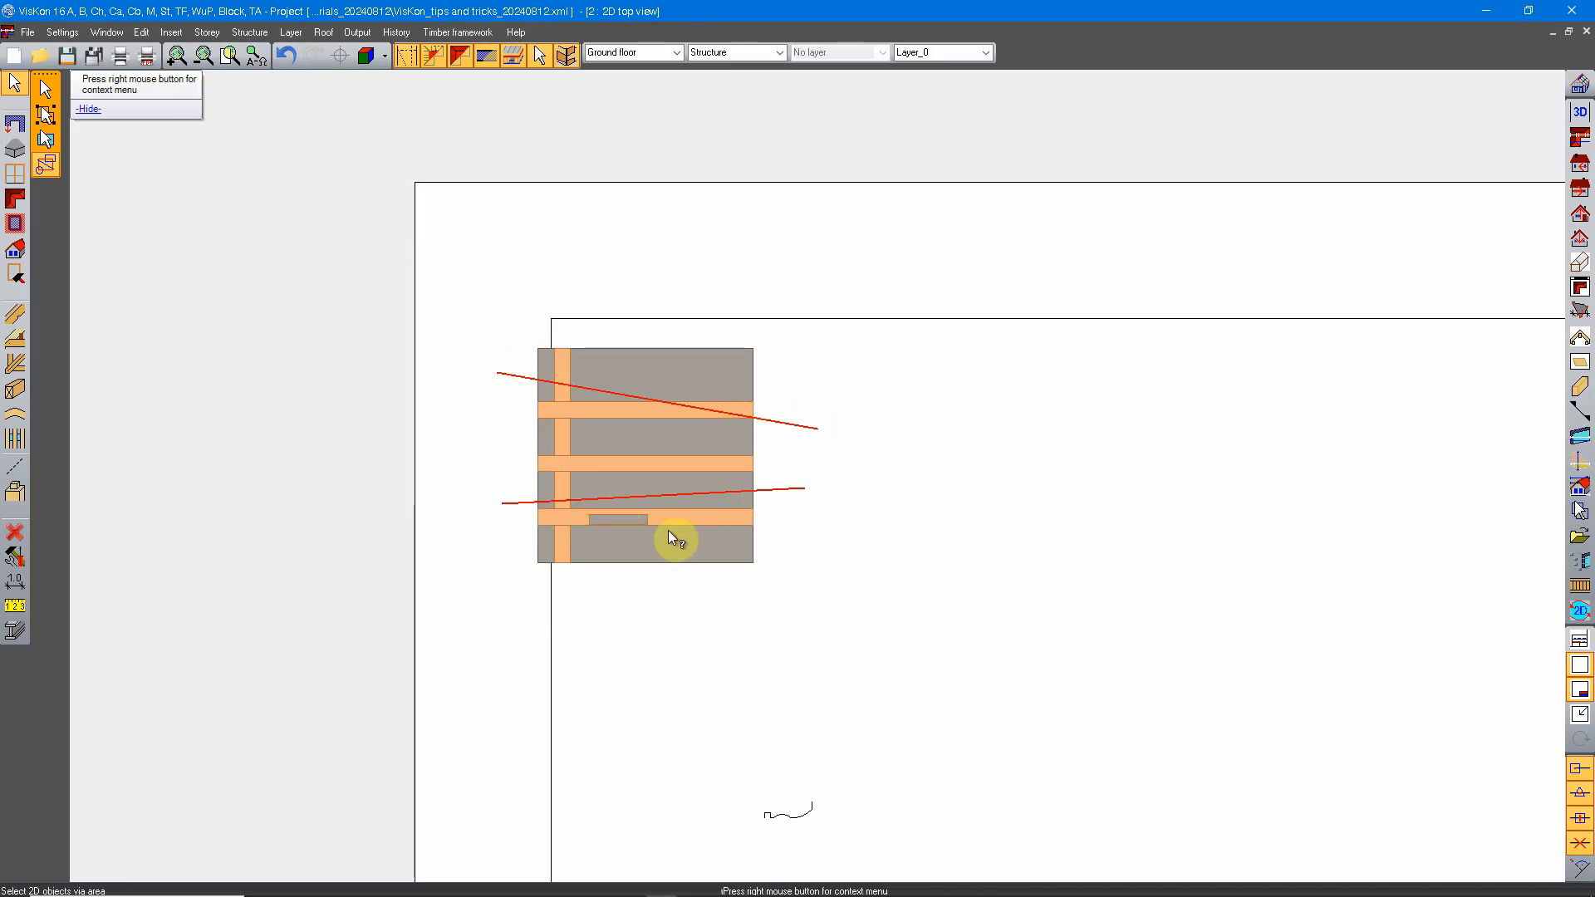
Step: Examine the slab sample with two rows of posts in the 3D view
{"action": "middle_click_drag", "start_coordinate": [778, 462], "coordinate": [673, 406]}
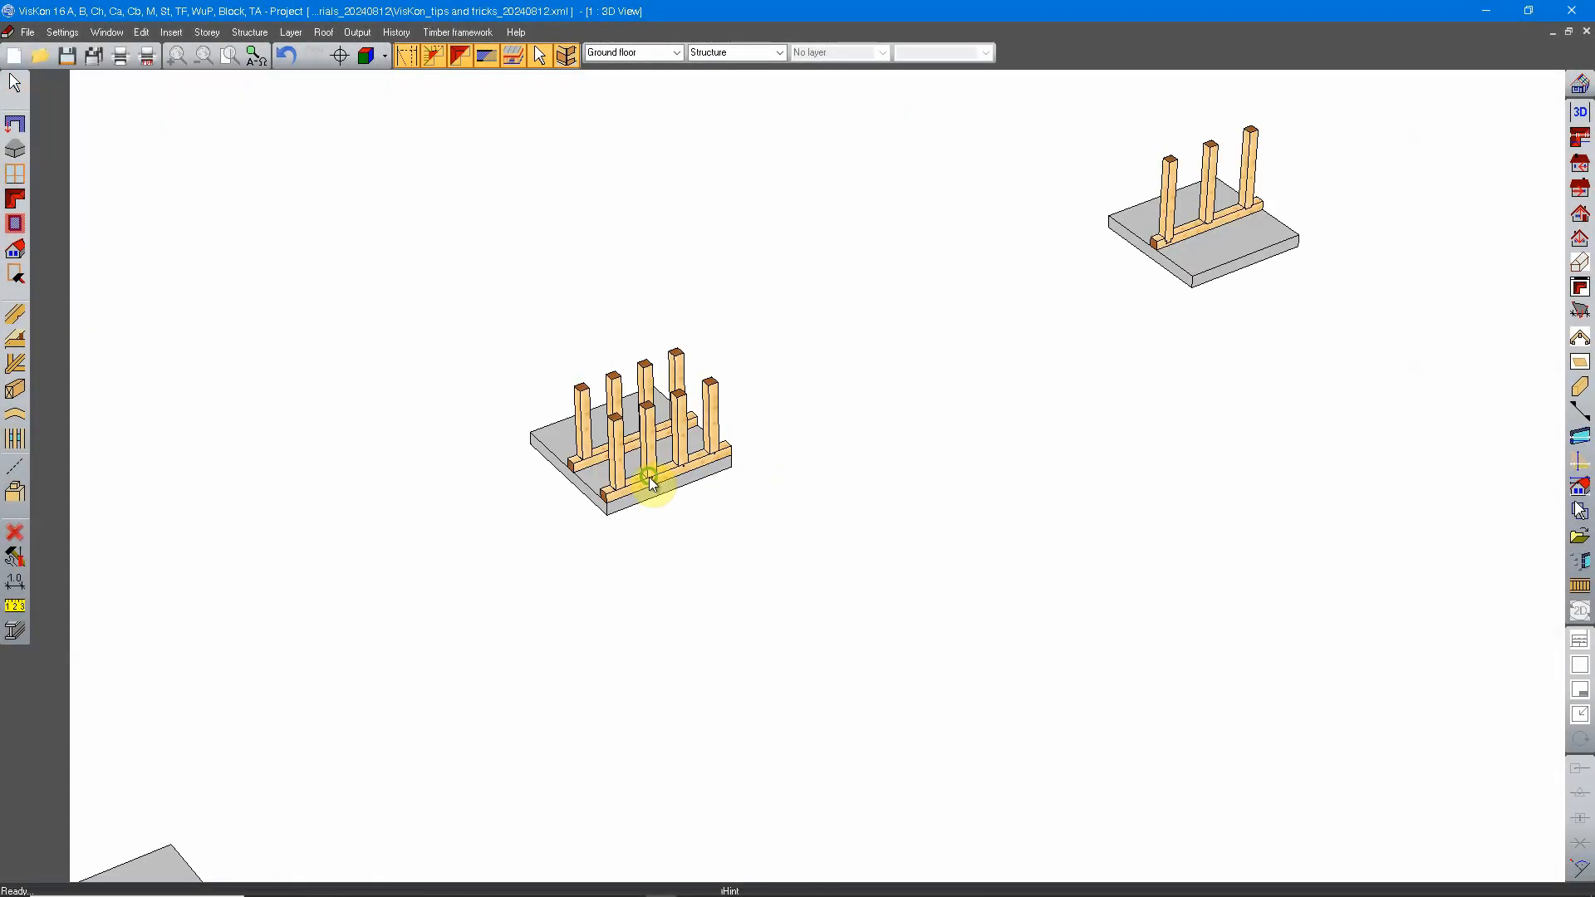
{"action": "middle_click_drag", "start_coordinate": [650, 477], "coordinate": [734, 480]}
{"action": "scroll", "coordinate": [776, 484], "scroll_direction": "up", "scroll_amount": 4}
{"action": "middle_click_drag", "start_coordinate": [830, 391], "coordinate": [829, 459]}
{"action": "scroll", "coordinate": [817, 530], "scroll_direction": "down", "scroll_amount": 1}
{"action": "middle_click_drag", "start_coordinate": [839, 559], "coordinate": [817, 486]}
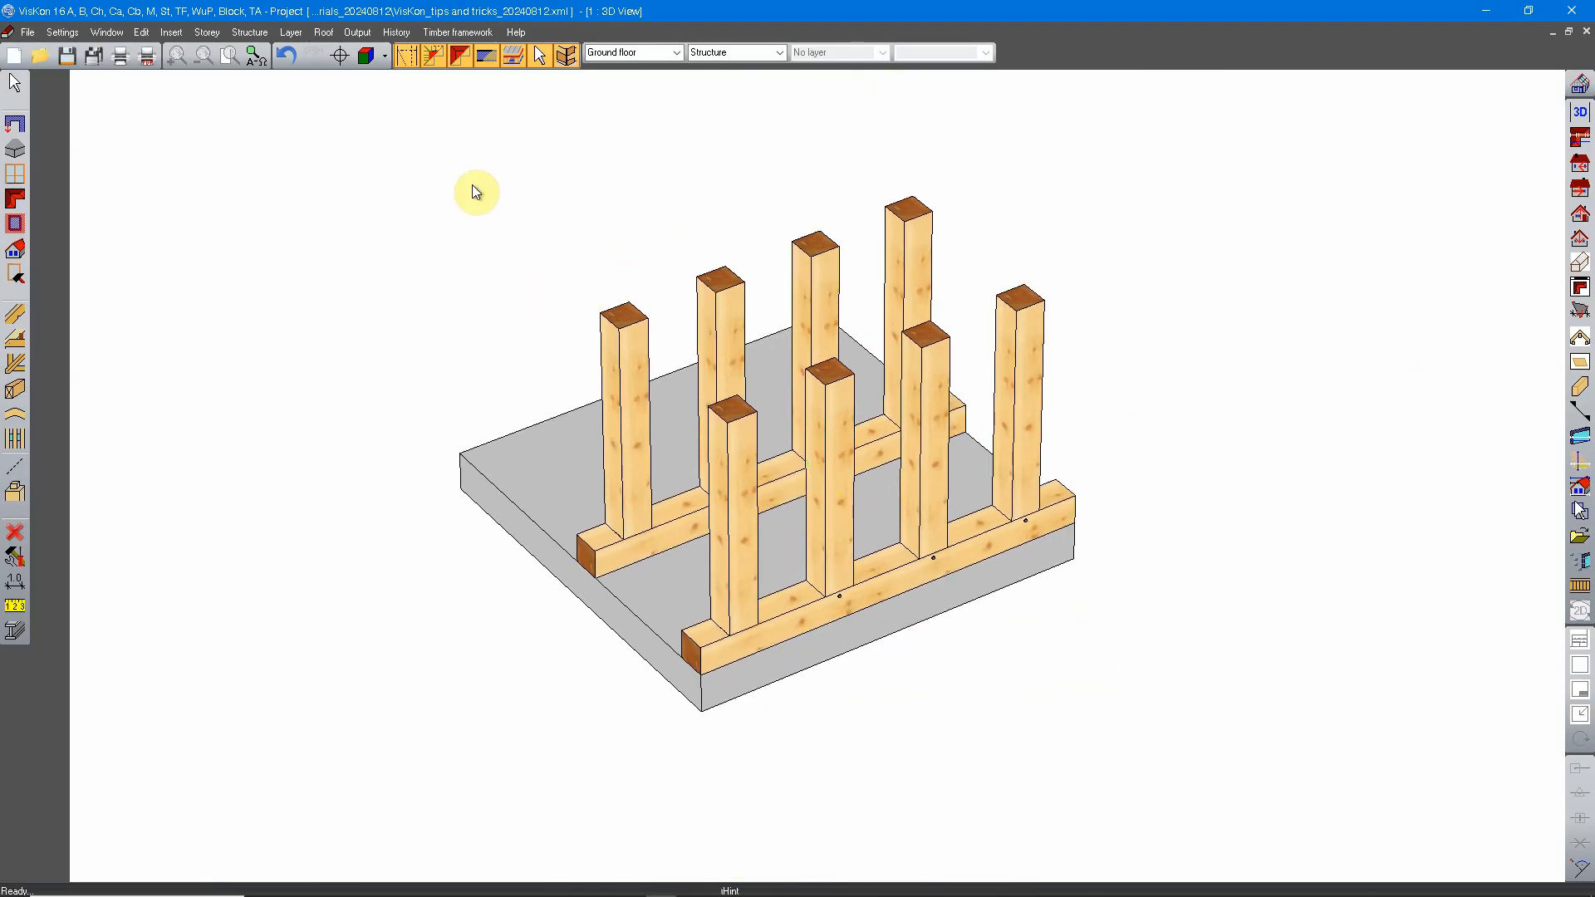
Step: Follow the row of slab samples to the log wall corner and examine the corner both up close and from afar
{"action": "scroll", "coordinate": [640, 486], "scroll_direction": "down", "scroll_amount": 6}
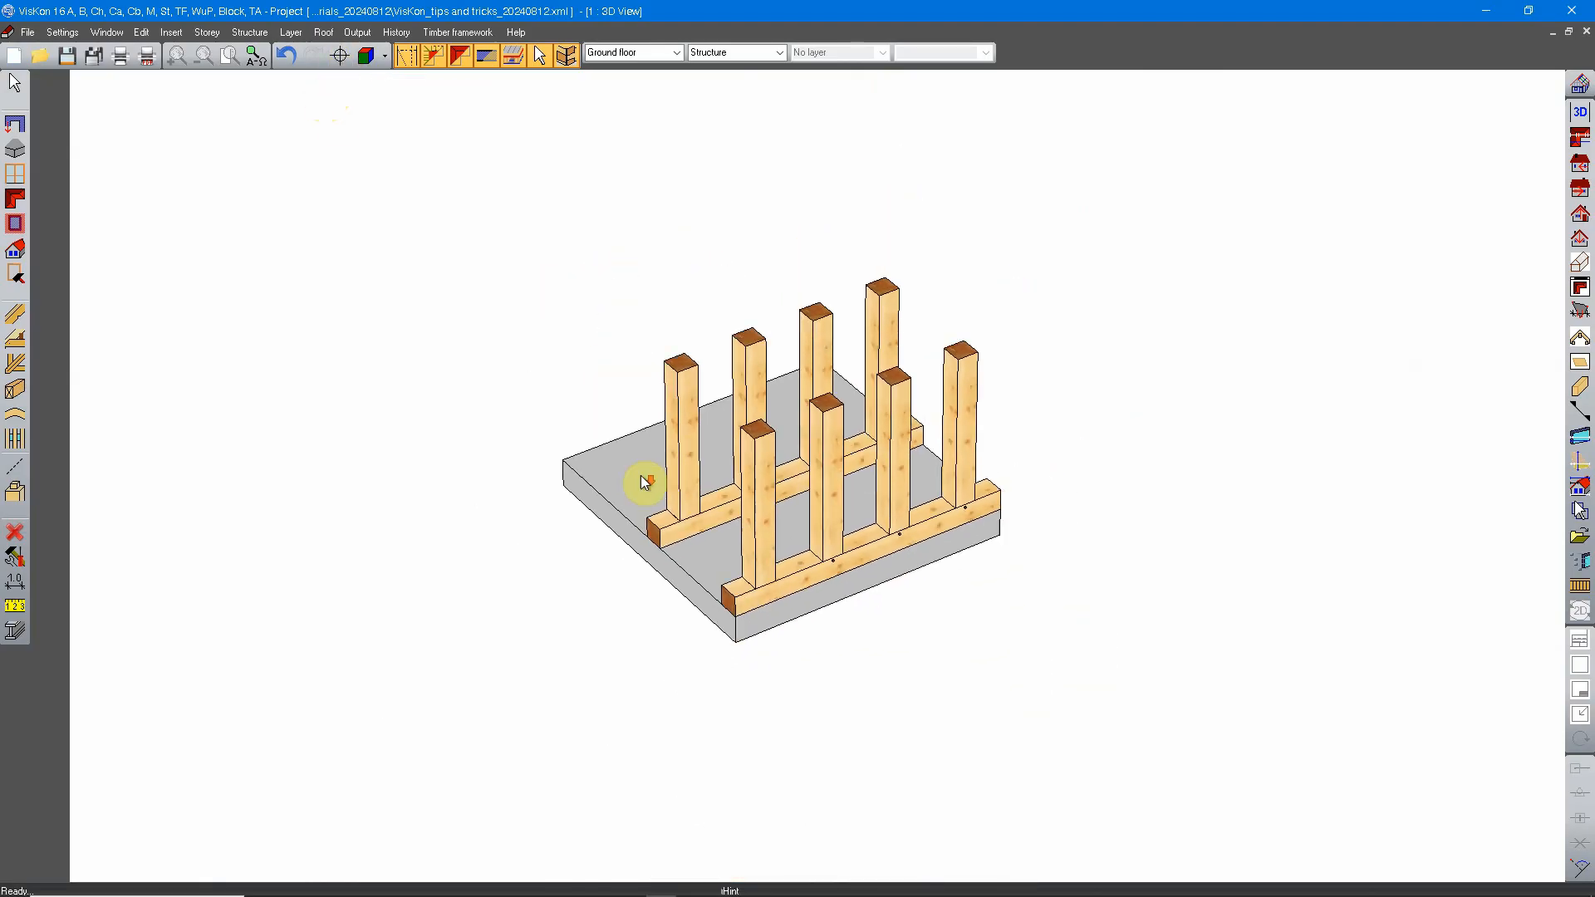
{"action": "middle_click_drag", "start_coordinate": [737, 534], "coordinate": [404, 644]}
{"action": "middle_click_drag", "start_coordinate": [982, 438], "coordinate": [349, 702]}
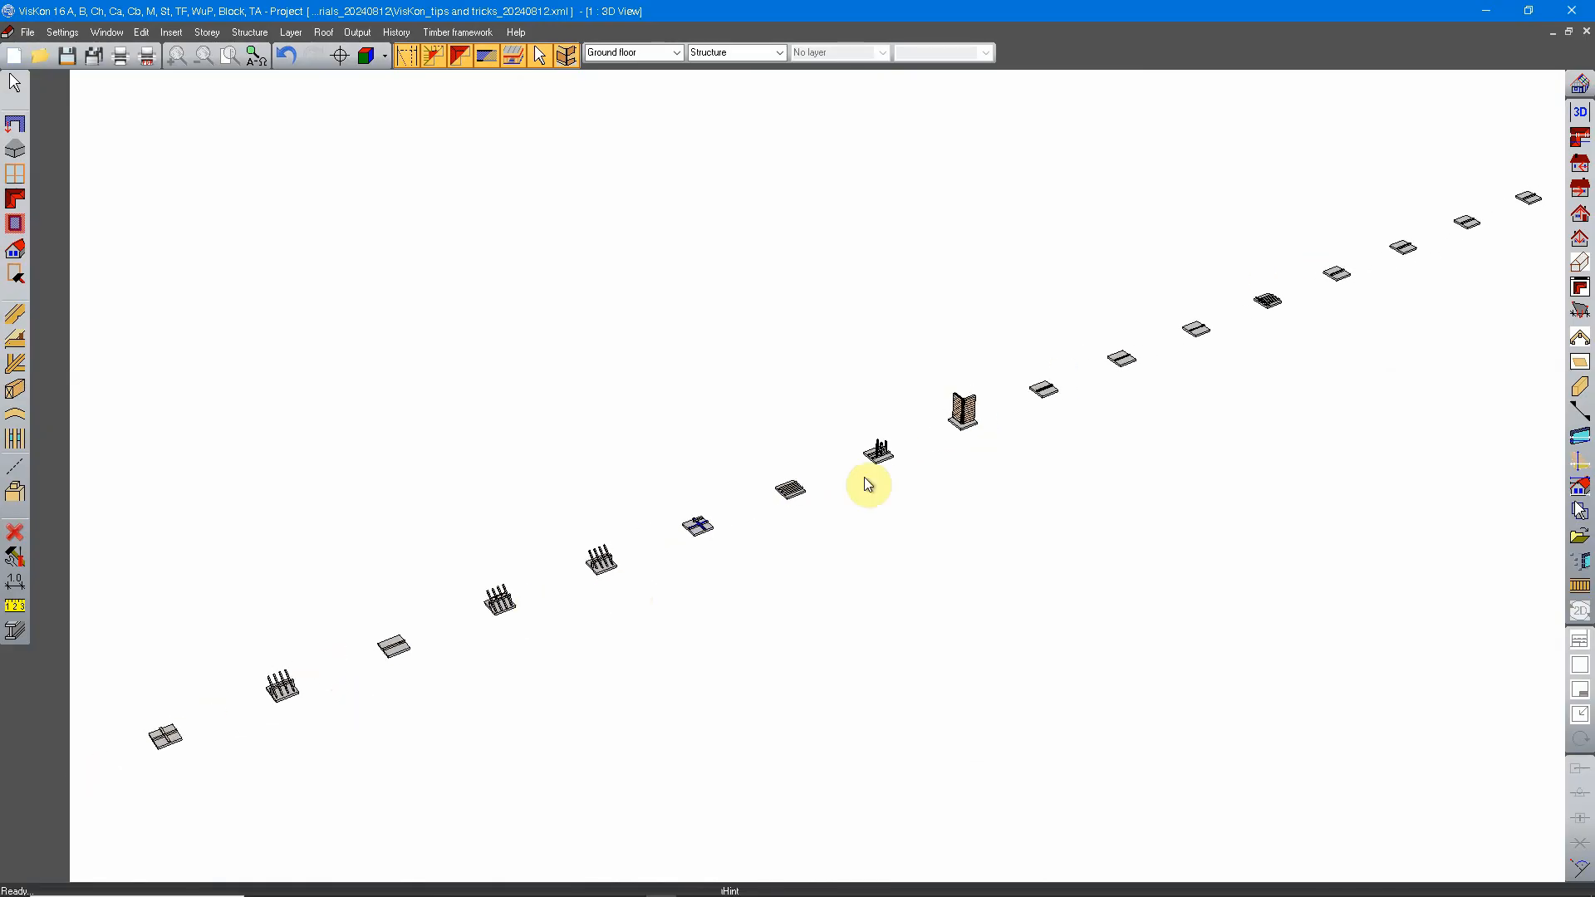
{"action": "scroll", "coordinate": [864, 478], "scroll_direction": "up", "scroll_amount": 4}
{"action": "middle_click_drag", "start_coordinate": [1089, 361], "coordinate": [460, 669]}
{"action": "scroll", "coordinate": [874, 496], "scroll_direction": "up", "scroll_amount": 5}
{"action": "scroll", "coordinate": [804, 604], "scroll_direction": "up", "scroll_amount": 2}
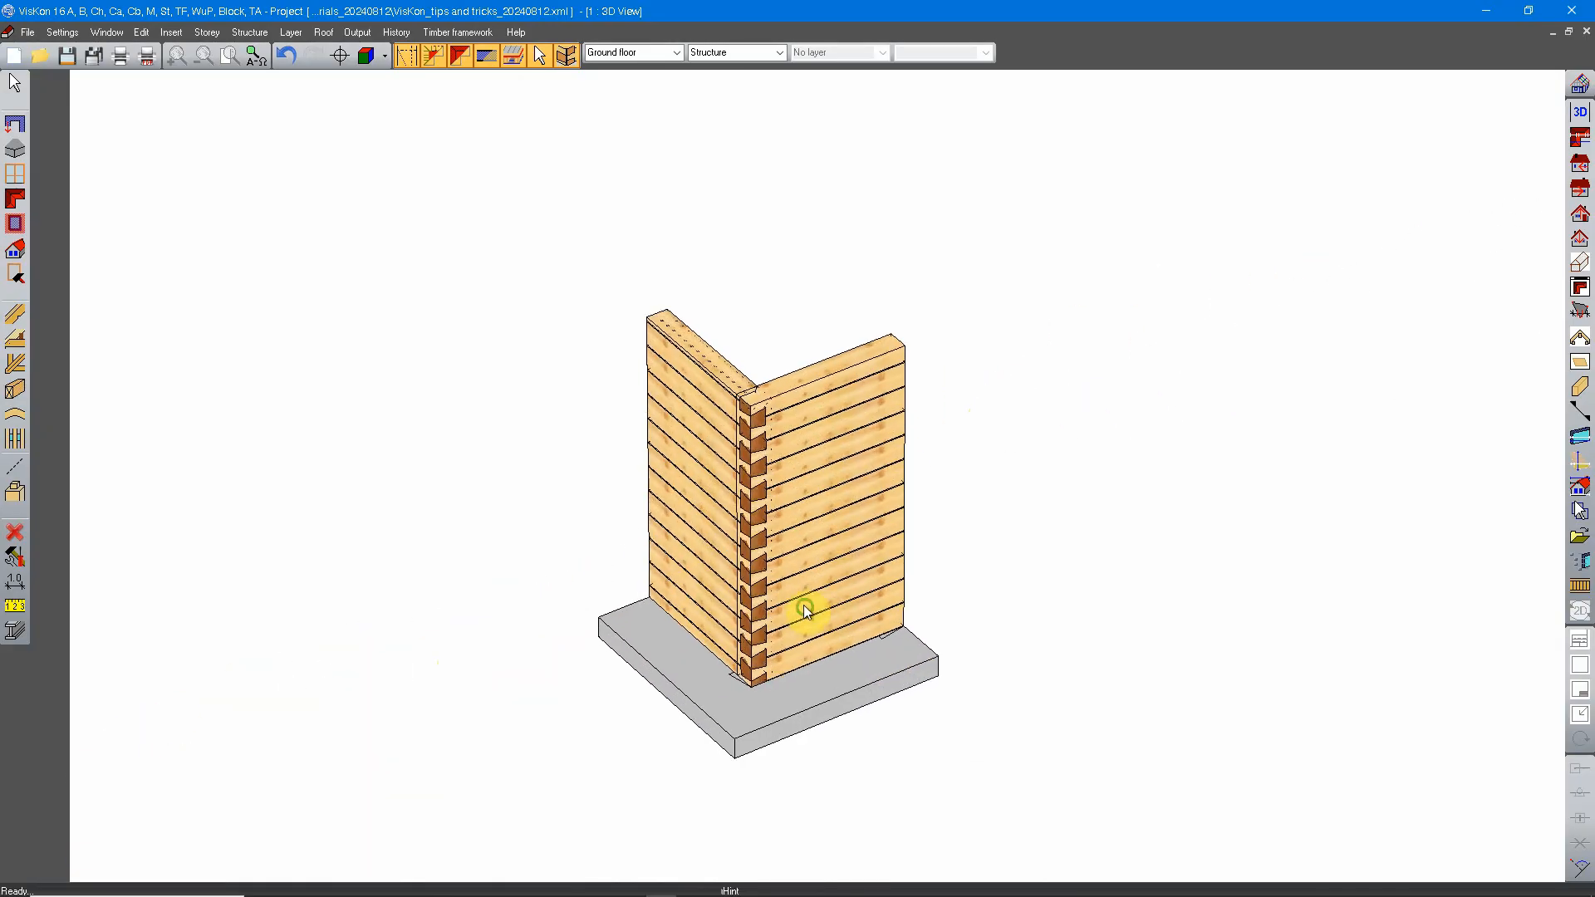
{"action": "middle_click_drag", "start_coordinate": [781, 595], "coordinate": [566, 580]}
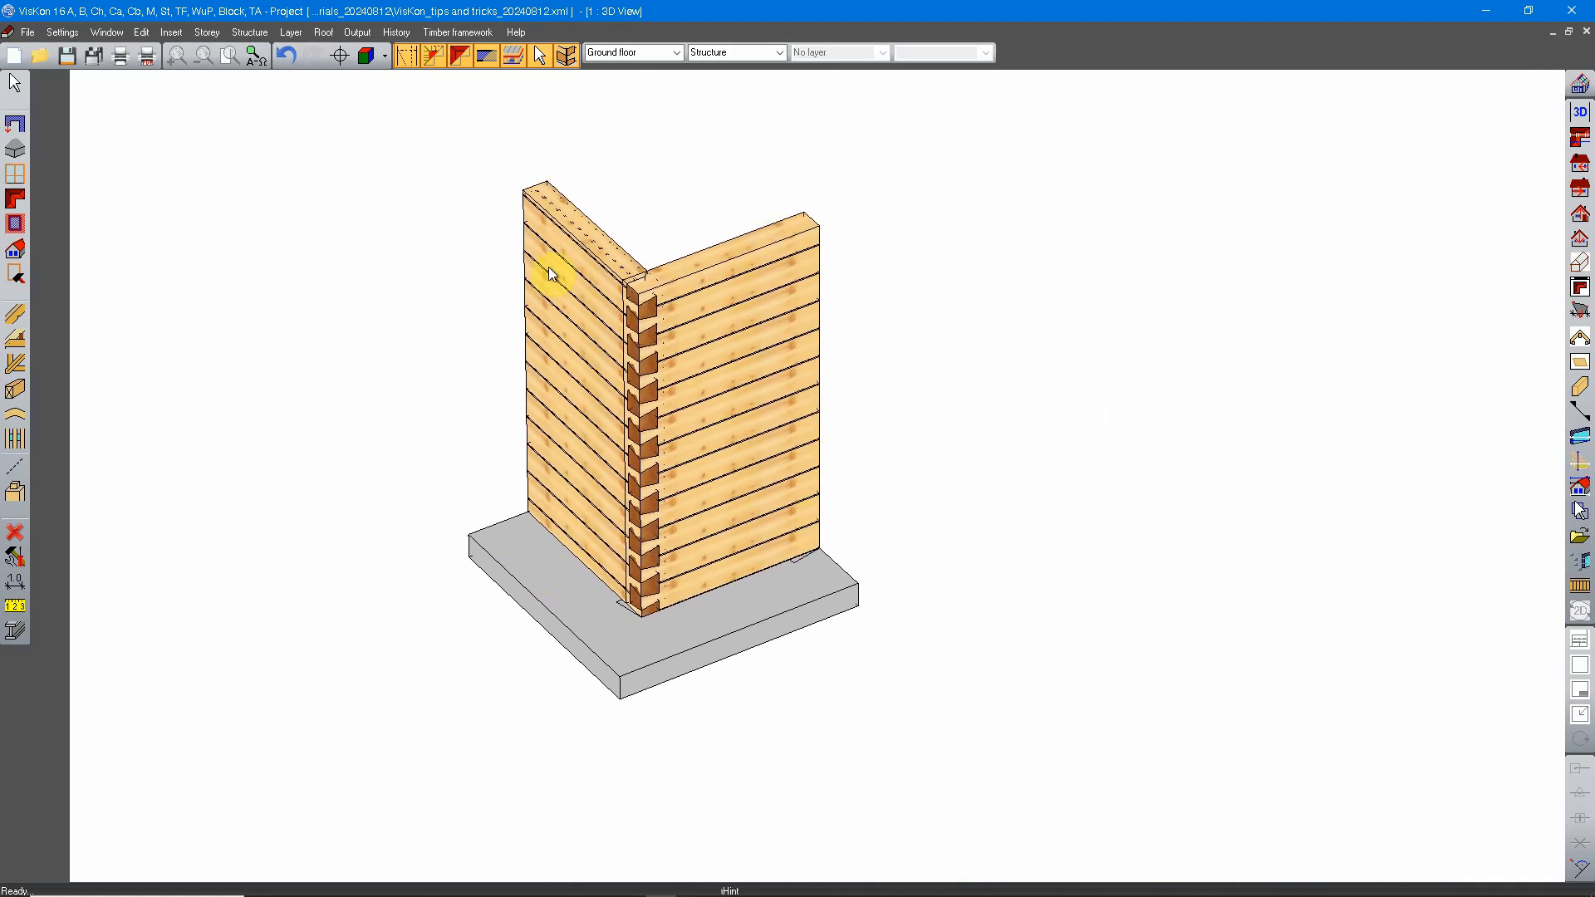
{"action": "scroll", "coordinate": [700, 622], "scroll_direction": "down", "scroll_amount": 6}
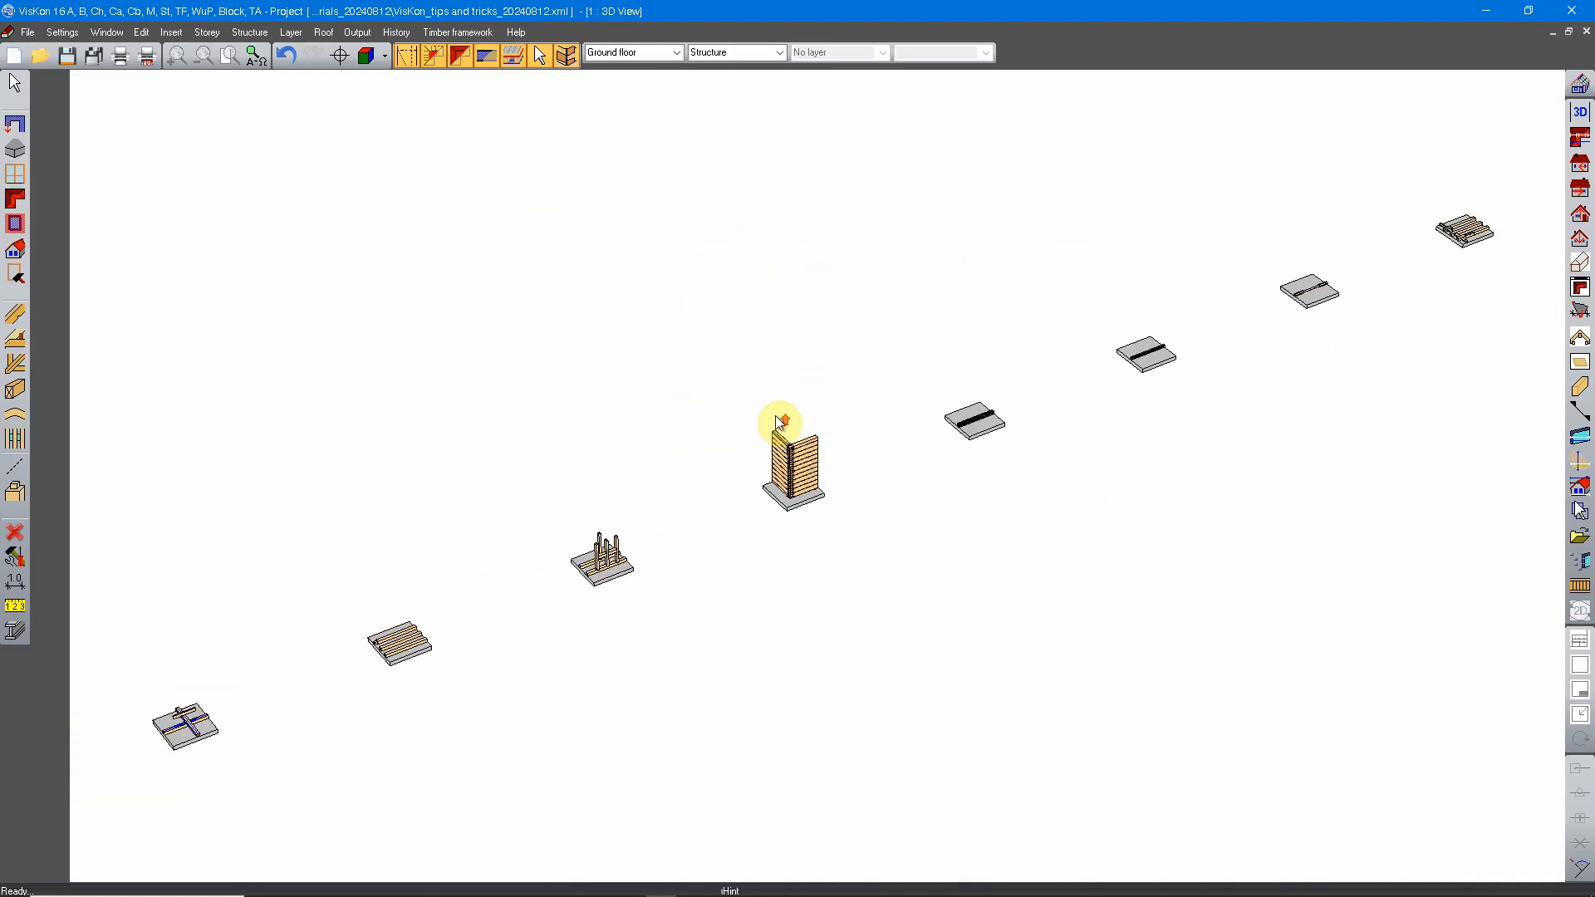
{"action": "scroll", "coordinate": [755, 509], "scroll_direction": "up", "scroll_amount": 8}
{"action": "middle_click_drag", "start_coordinate": [545, 572], "coordinate": [950, 733]}
{"action": "scroll", "coordinate": [864, 655], "scroll_direction": "down", "scroll_amount": 3}
{"action": "scroll", "coordinate": [864, 653], "scroll_direction": "down", "scroll_amount": 1}
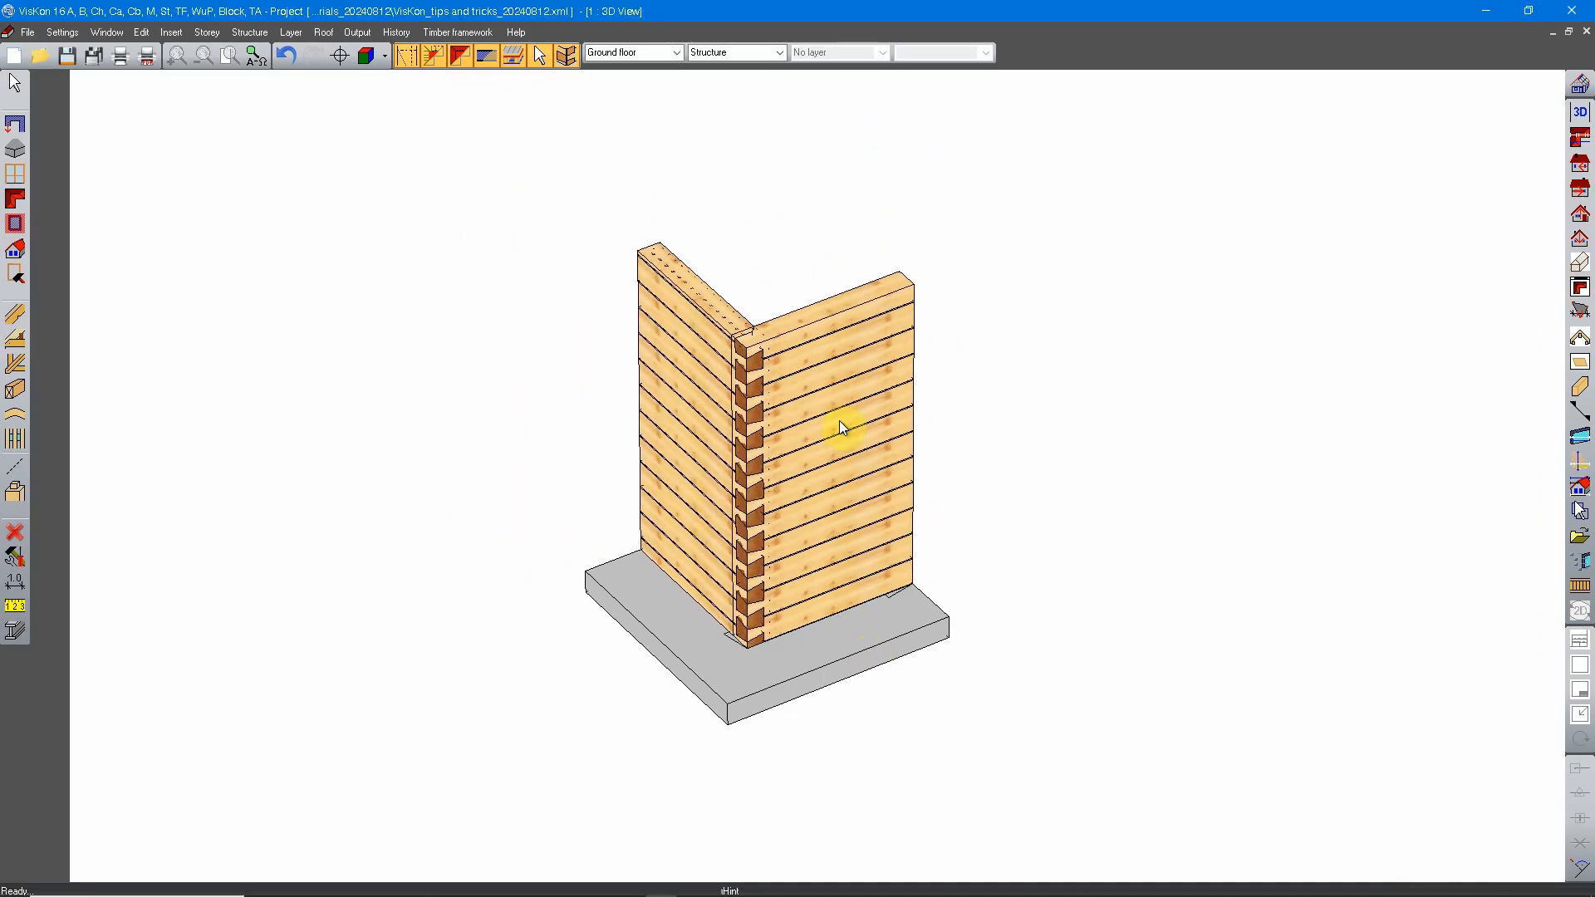
Step: Zoom in to the top point where the two log walls meet, and view the corner joint around it
{"action": "left_click", "coordinate": [340, 57]}
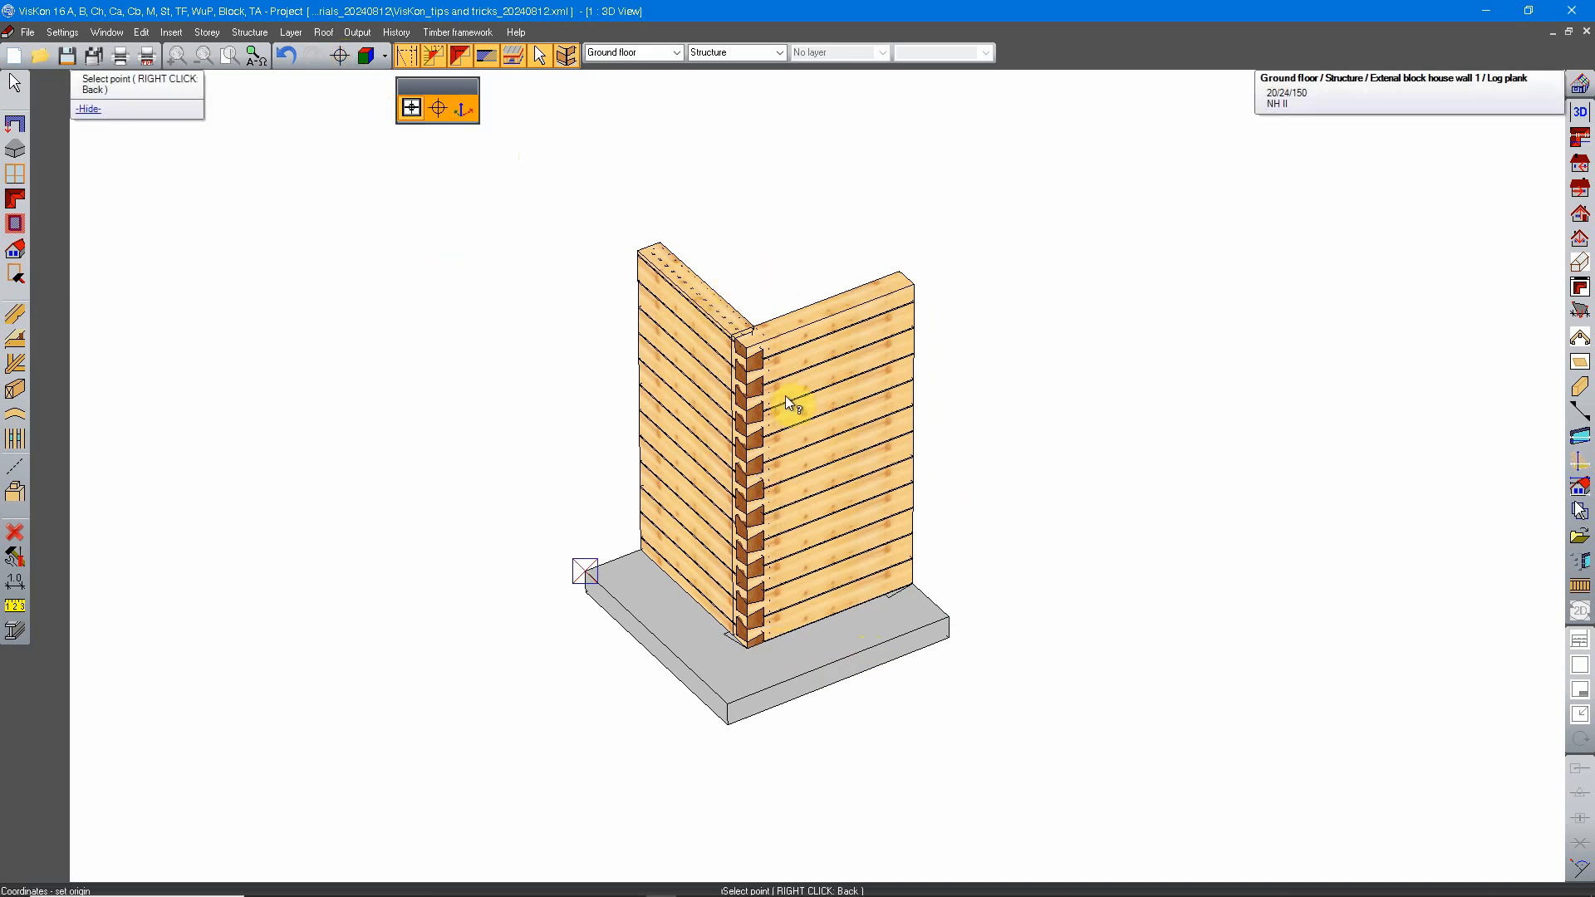
{"action": "left_click", "coordinate": [749, 341]}
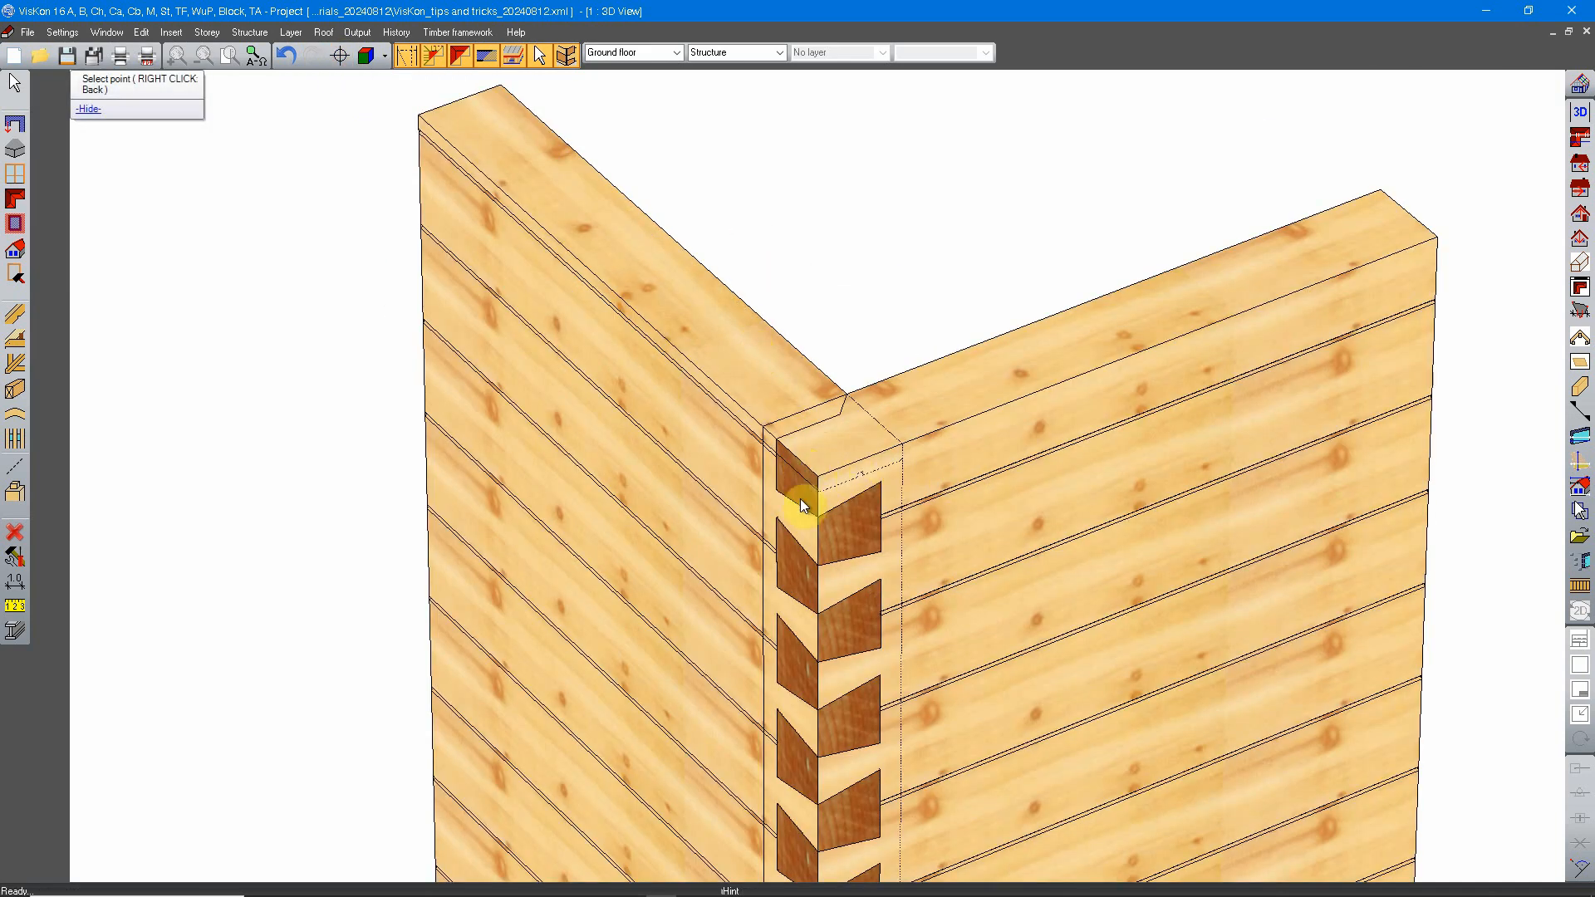
{"action": "scroll", "coordinate": [803, 500], "scroll_direction": "down", "scroll_amount": 9}
{"action": "middle_click_drag", "start_coordinate": [864, 559], "coordinate": [837, 517]}
{"action": "scroll", "coordinate": [835, 515], "scroll_direction": "up", "scroll_amount": 4}
{"action": "middle_click_drag", "start_coordinate": [583, 582], "coordinate": [789, 573]}
{"action": "scroll", "coordinate": [742, 561], "scroll_direction": "down", "scroll_amount": 12}
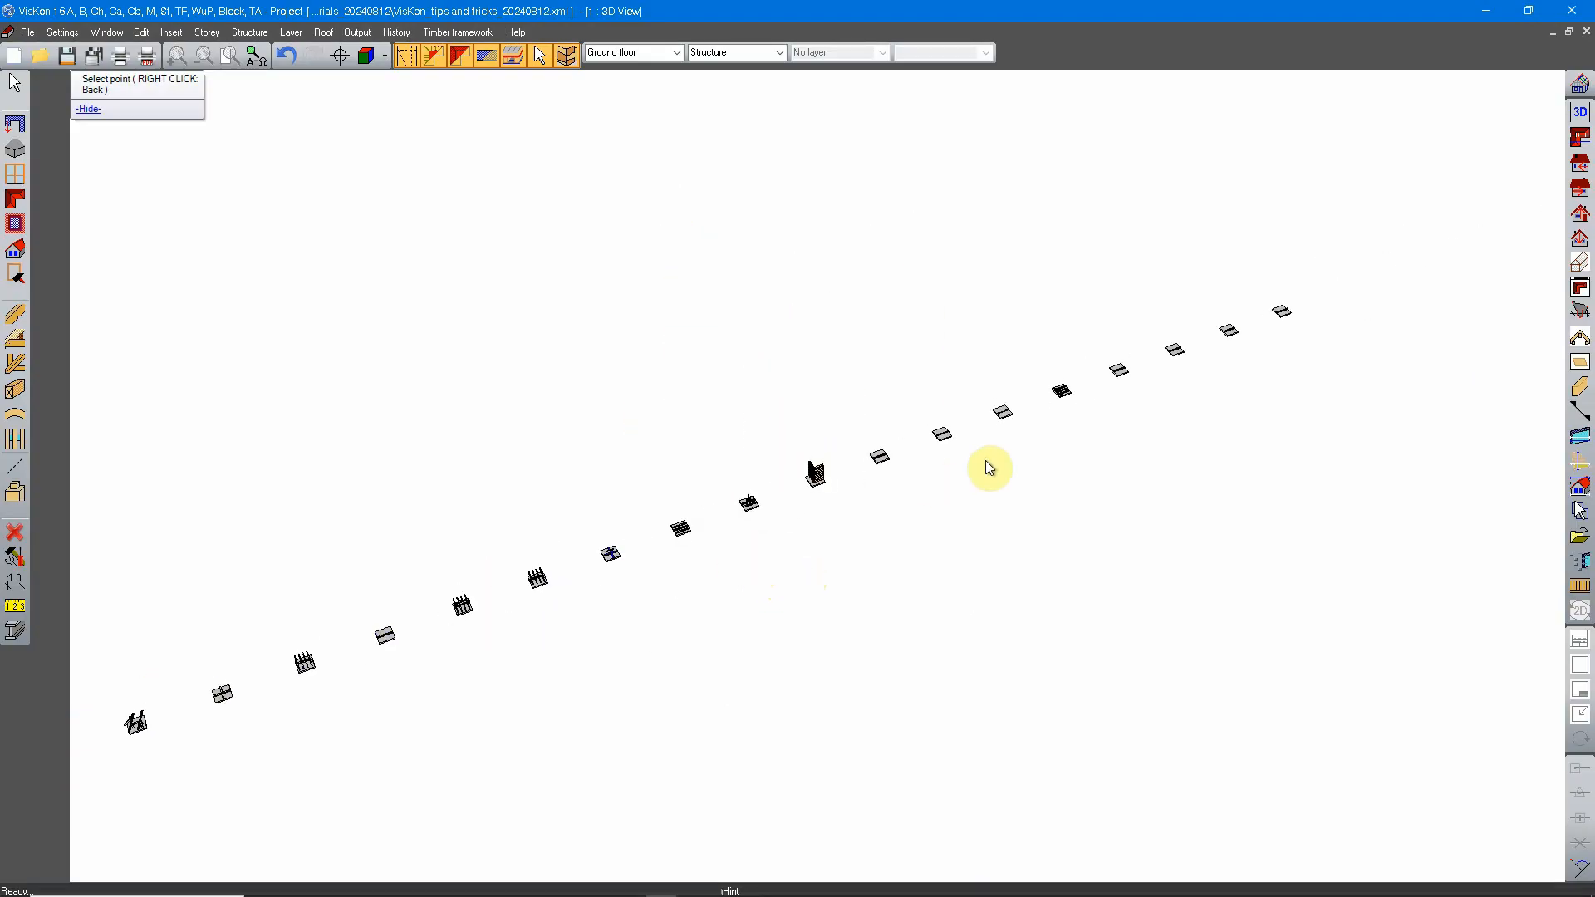
Step: Examine the samples at the near end of the row, from the two single-beam slabs to the neighbouring post and beam samples
{"action": "middle_click_drag", "start_coordinate": [1192, 365], "coordinate": [923, 527]}
{"action": "middle_click_drag", "start_coordinate": [616, 590], "coordinate": [855, 555]}
{"action": "scroll", "coordinate": [733, 642], "scroll_direction": "up", "scroll_amount": 5}
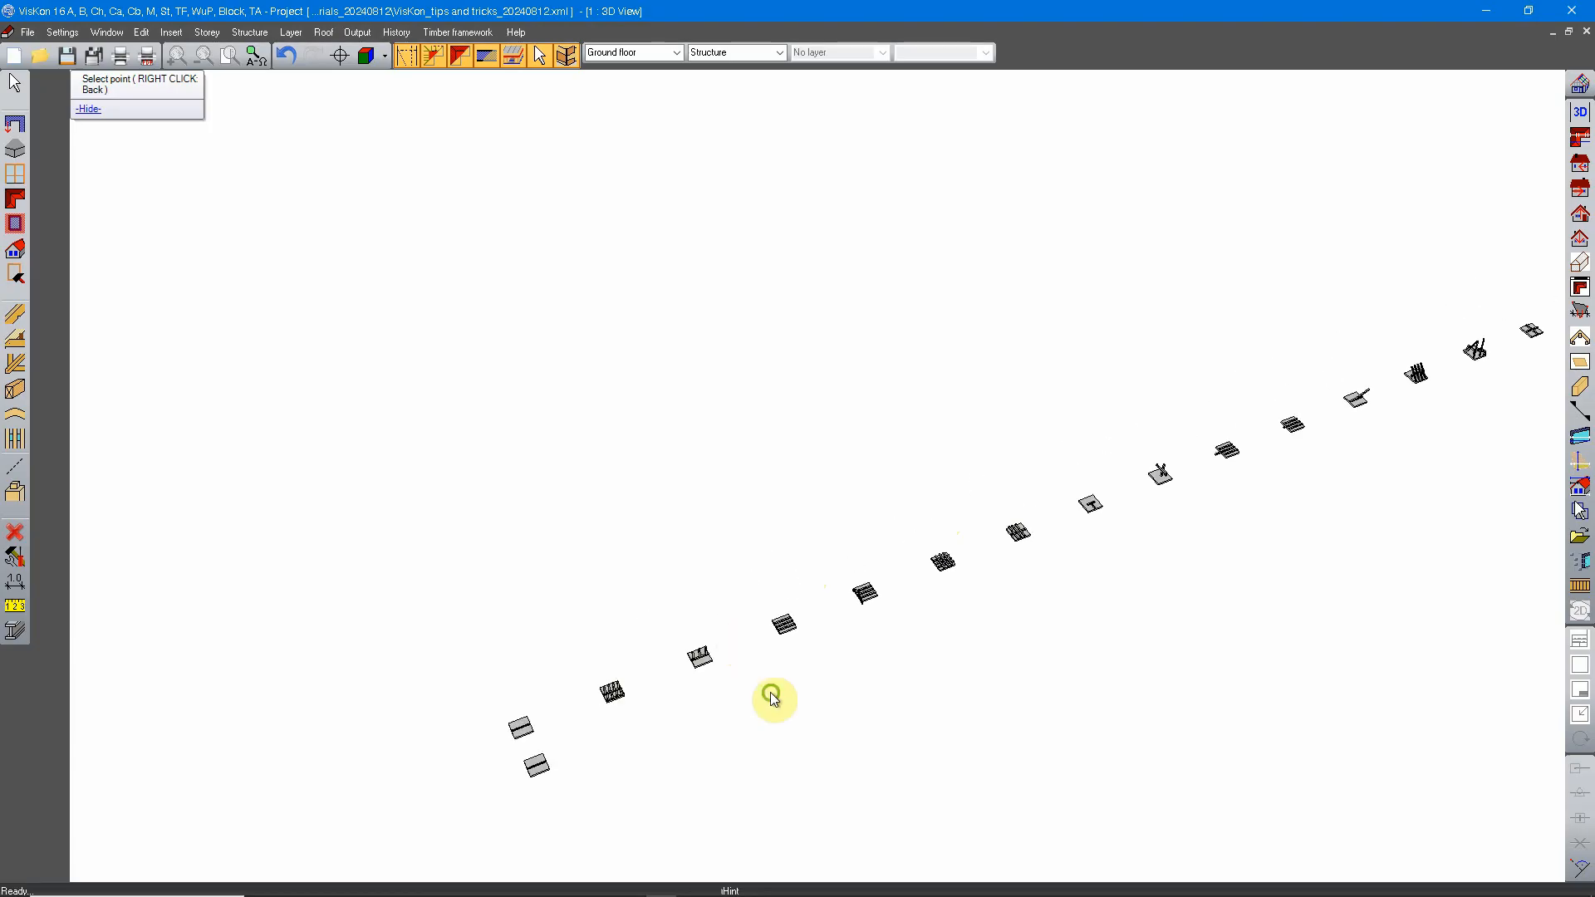
{"action": "middle_click_drag", "start_coordinate": [774, 698], "coordinate": [873, 566]}
{"action": "scroll", "coordinate": [745, 467], "scroll_direction": "up", "scroll_amount": 7}
{"action": "middle_click_drag", "start_coordinate": [619, 459], "coordinate": [752, 520]}
{"action": "scroll", "coordinate": [744, 524], "scroll_direction": "down", "scroll_amount": 3}
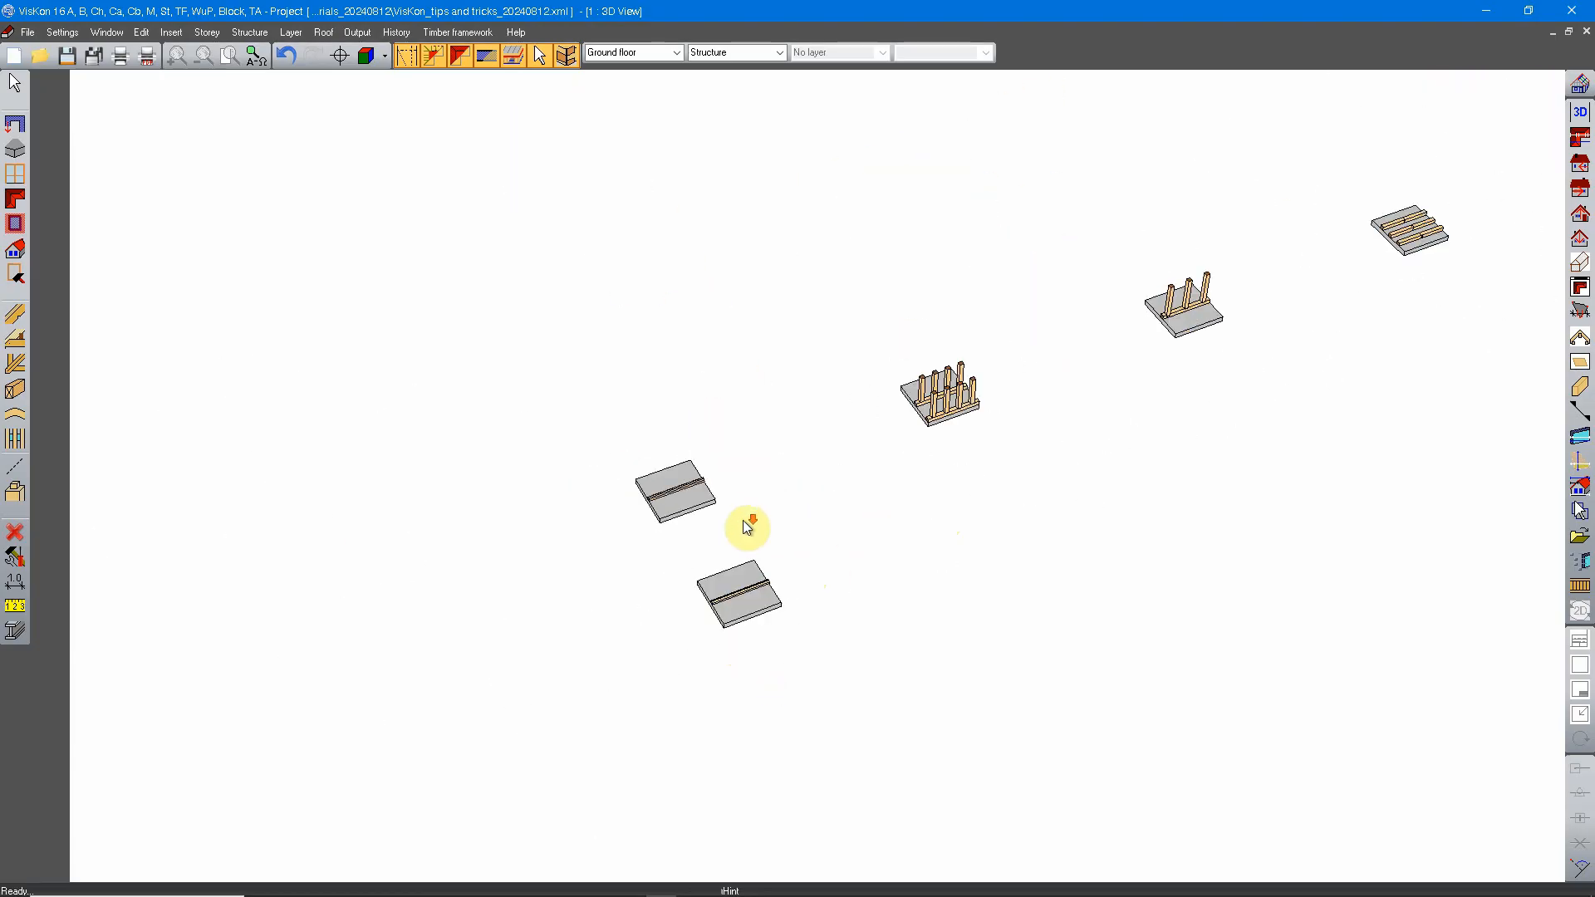
{"action": "middle_click_drag", "start_coordinate": [1063, 490], "coordinate": [817, 580]}
{"action": "middle_click_drag", "start_coordinate": [873, 626], "coordinate": [919, 545]}
{"action": "middle_click_drag", "start_coordinate": [926, 349], "coordinate": [926, 569]}
{"action": "scroll", "coordinate": [920, 565], "scroll_direction": "down", "scroll_amount": 1}
{"action": "middle_click_drag", "start_coordinate": [970, 499], "coordinate": [933, 468]}
{"action": "scroll", "coordinate": [933, 468], "scroll_direction": "down", "scroll_amount": 3}
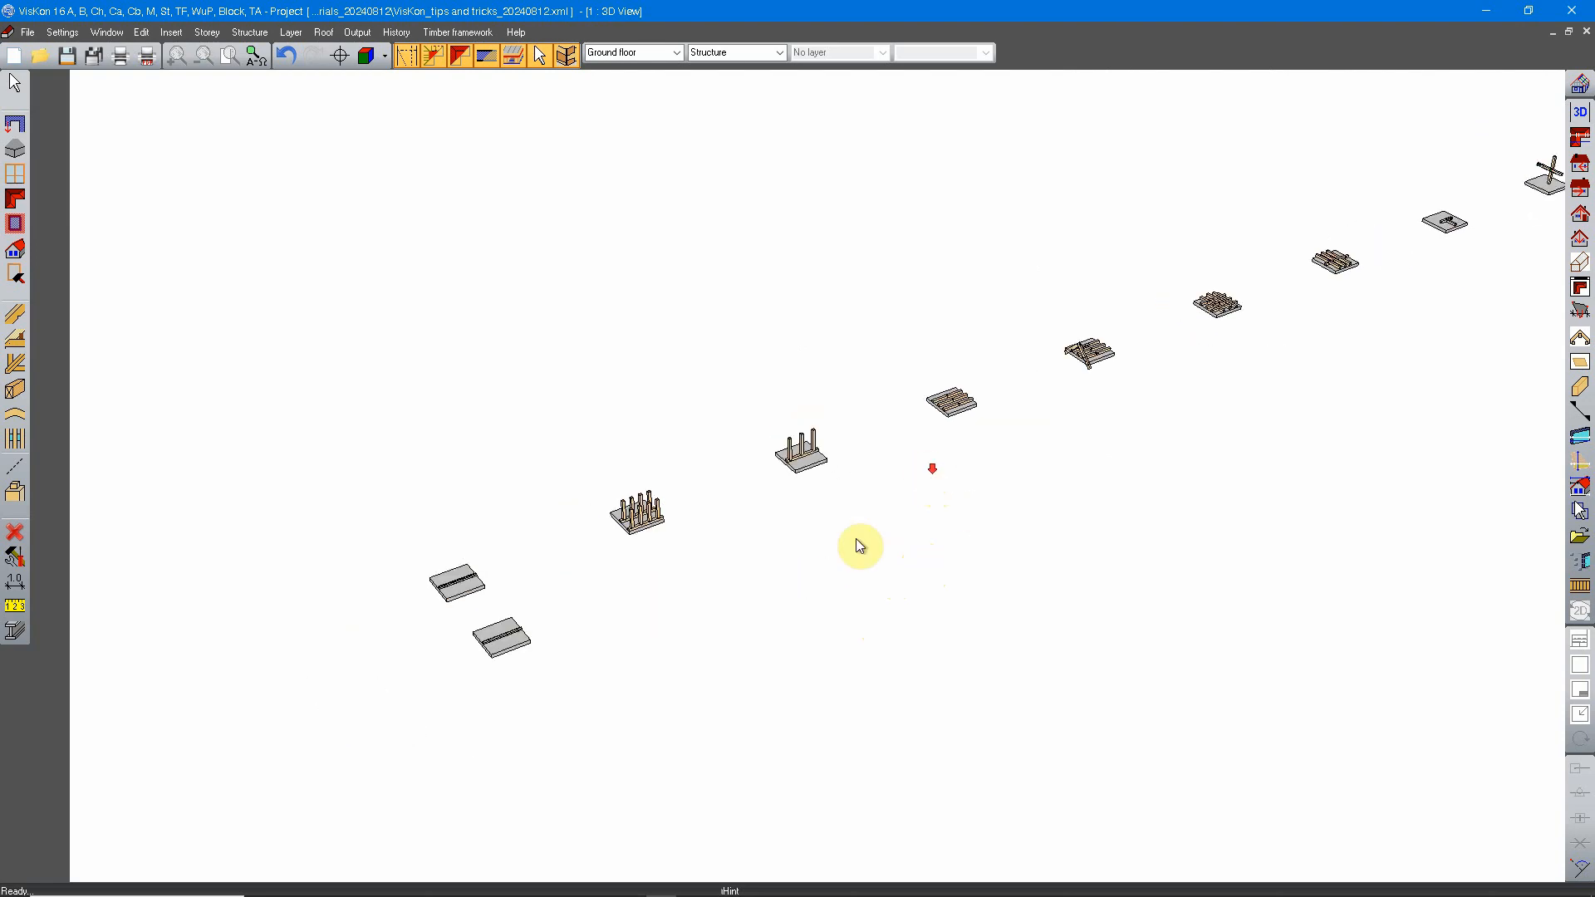
{"action": "scroll", "coordinate": [856, 538], "scroll_direction": "up", "scroll_amount": 3}
{"action": "middle_click_drag", "start_coordinate": [755, 573], "coordinate": [755, 577]}
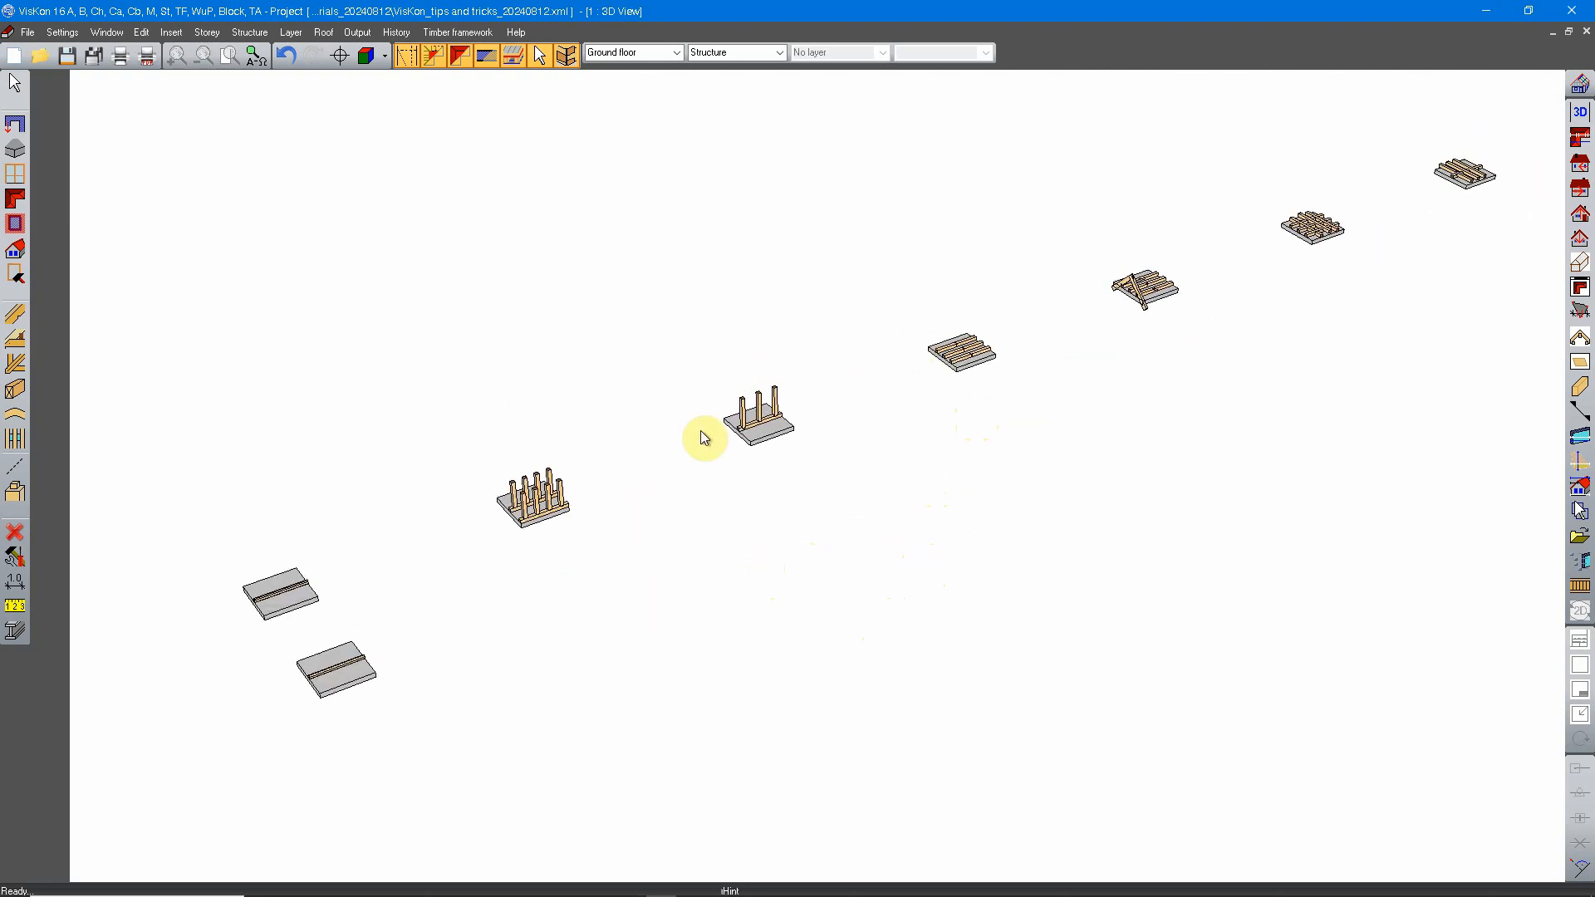